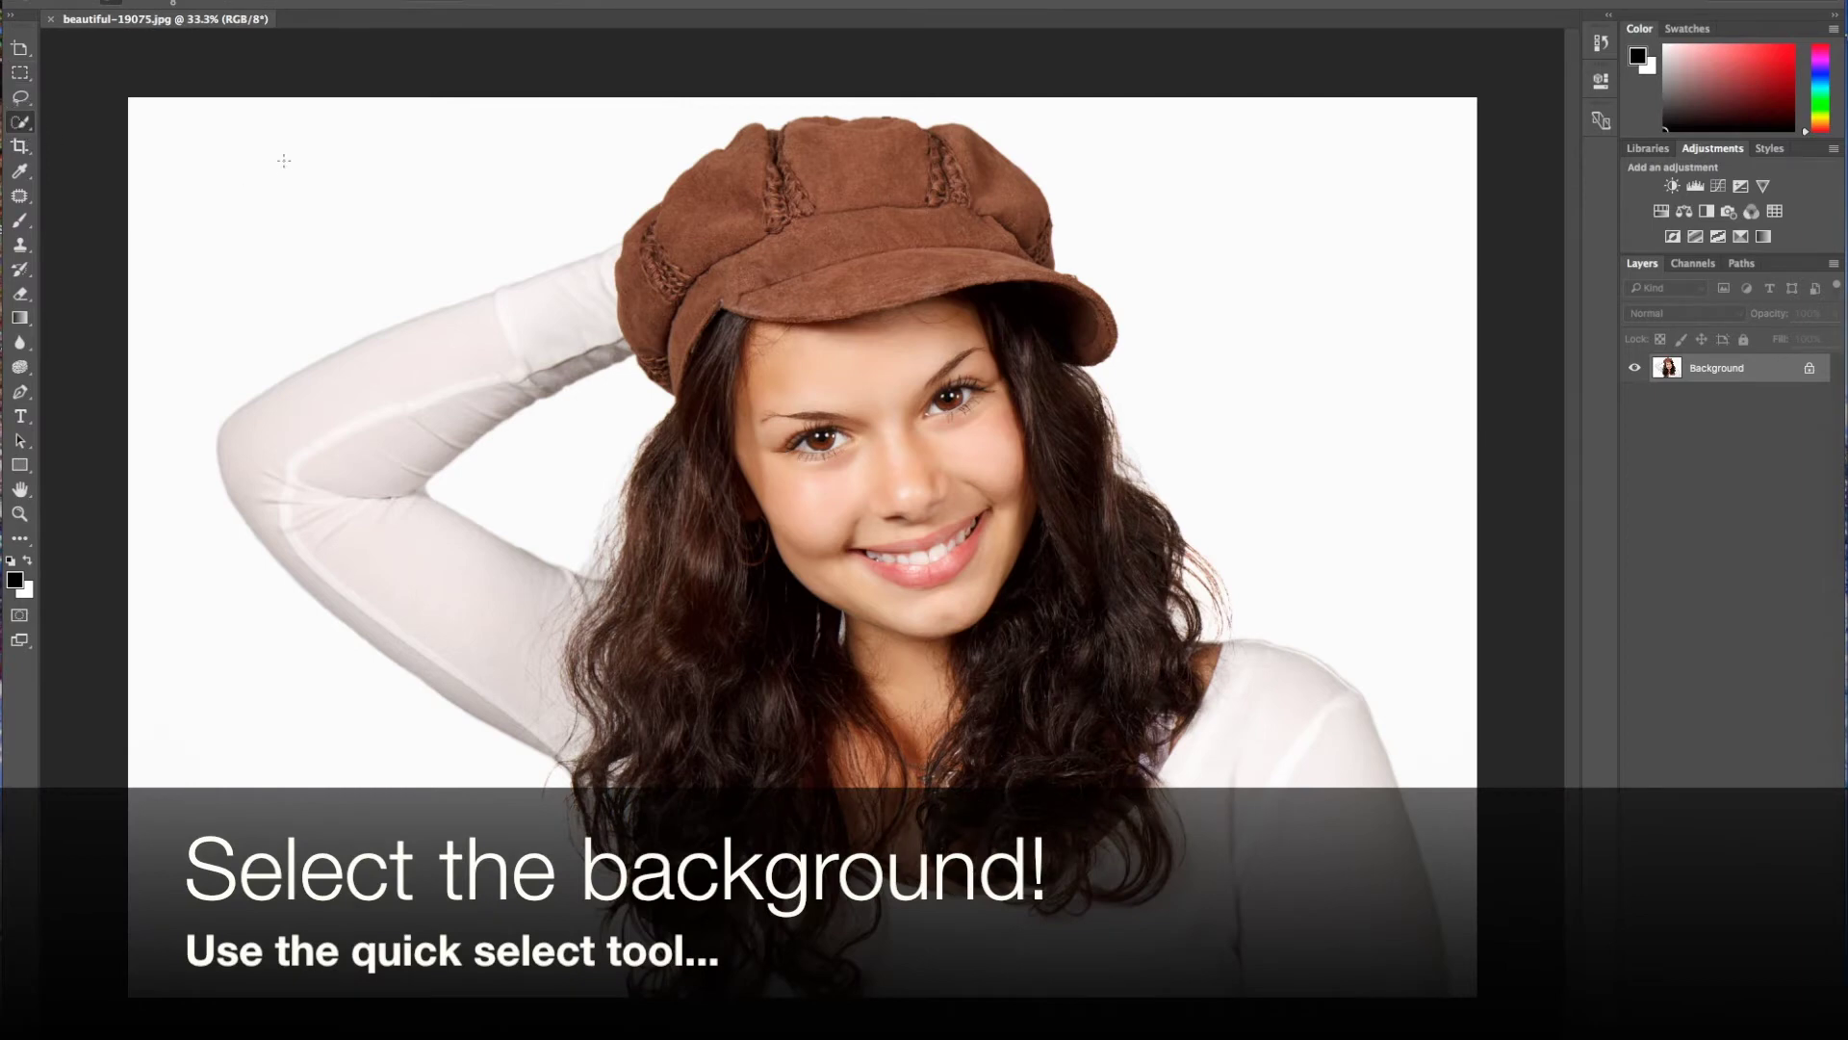
Quick-select the white background above and below her arm, excluding the arm and hat, and add a layer mask
{"action": "mouse_move", "coordinate": [272, 172]}
{"action": "left_mouse_down"}
{"action": "mouse_move", "coordinate": [227, 222]}
{"action": "mouse_move", "coordinate": [813, 90]}
{"action": "mouse_move", "coordinate": [1071, 115]}
{"action": "mouse_move", "coordinate": [1238, 190]}
{"action": "mouse_move", "coordinate": [1361, 327]}
{"action": "mouse_move", "coordinate": [1426, 500]}
{"action": "left_mouse_up"}
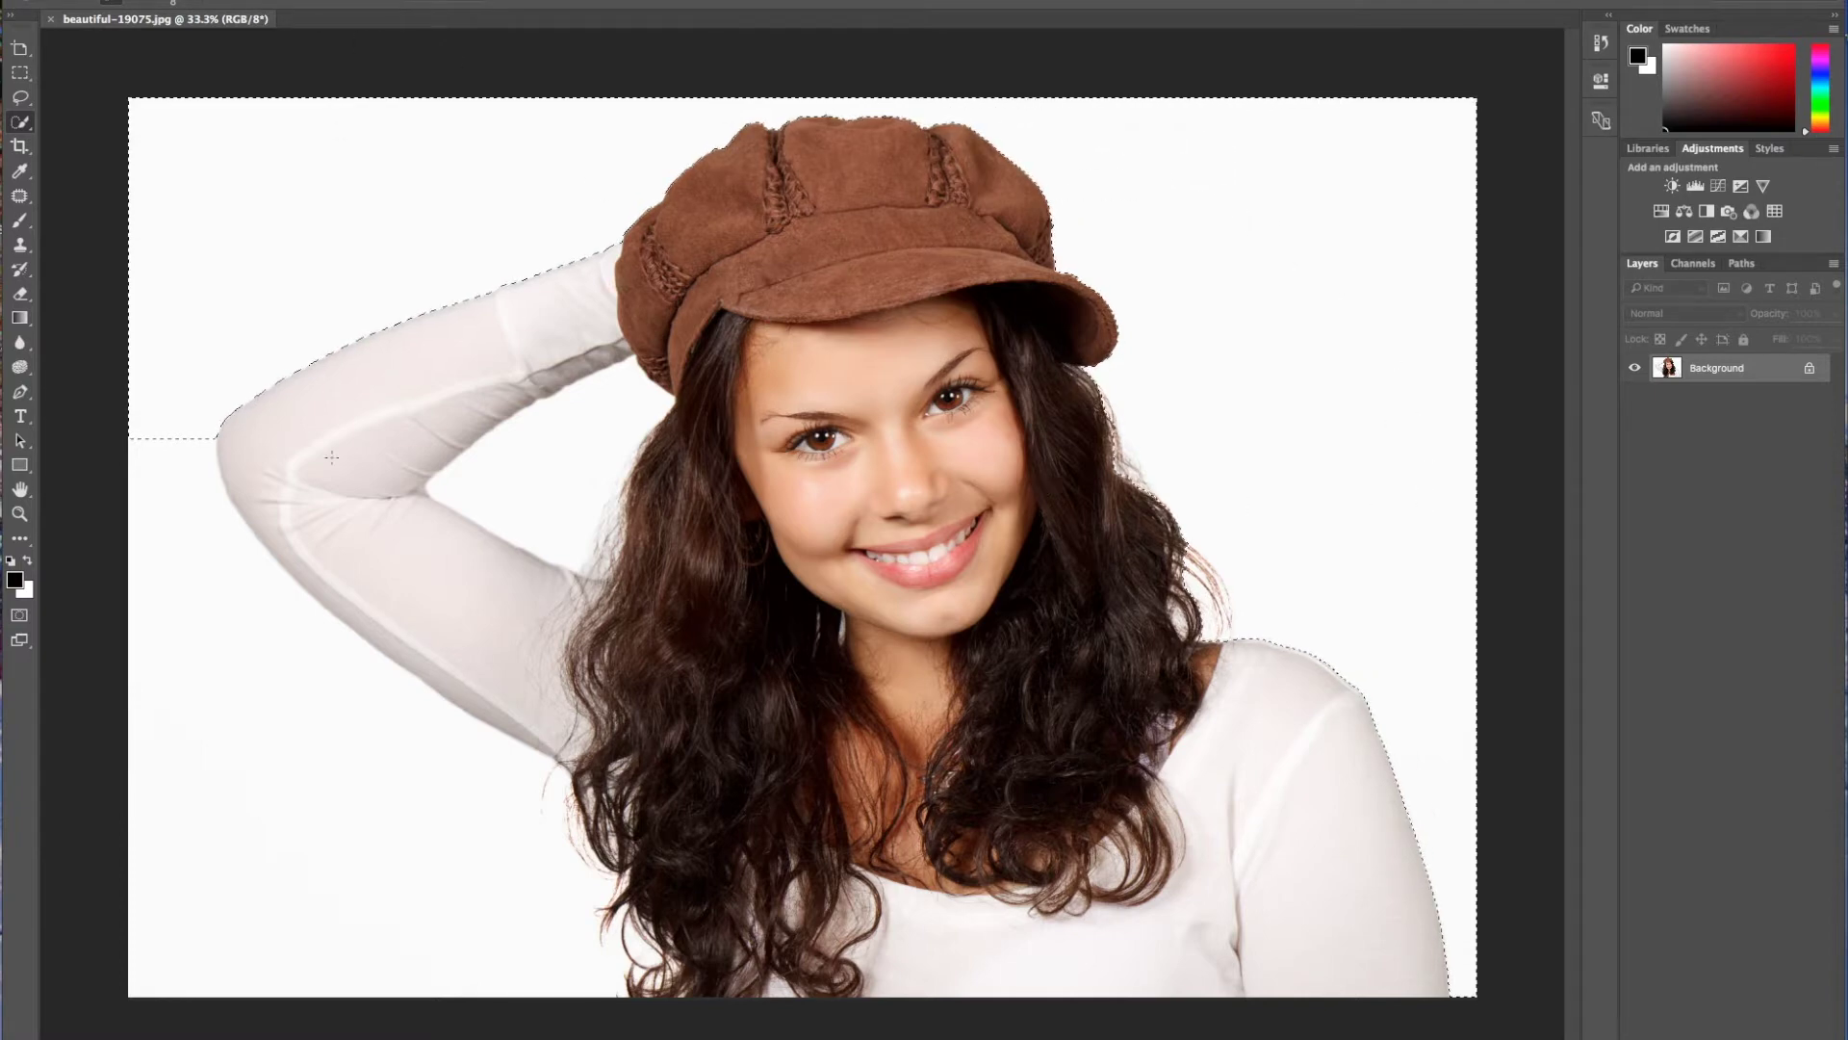
{"action": "mouse_move", "coordinate": [167, 475]}
{"action": "left_mouse_down"}
{"action": "mouse_move", "coordinate": [165, 519]}
{"action": "mouse_move", "coordinate": [272, 722]}
{"action": "mouse_move", "coordinate": [417, 846]}
{"action": "mouse_move", "coordinate": [446, 770]}
{"action": "left_mouse_up"}
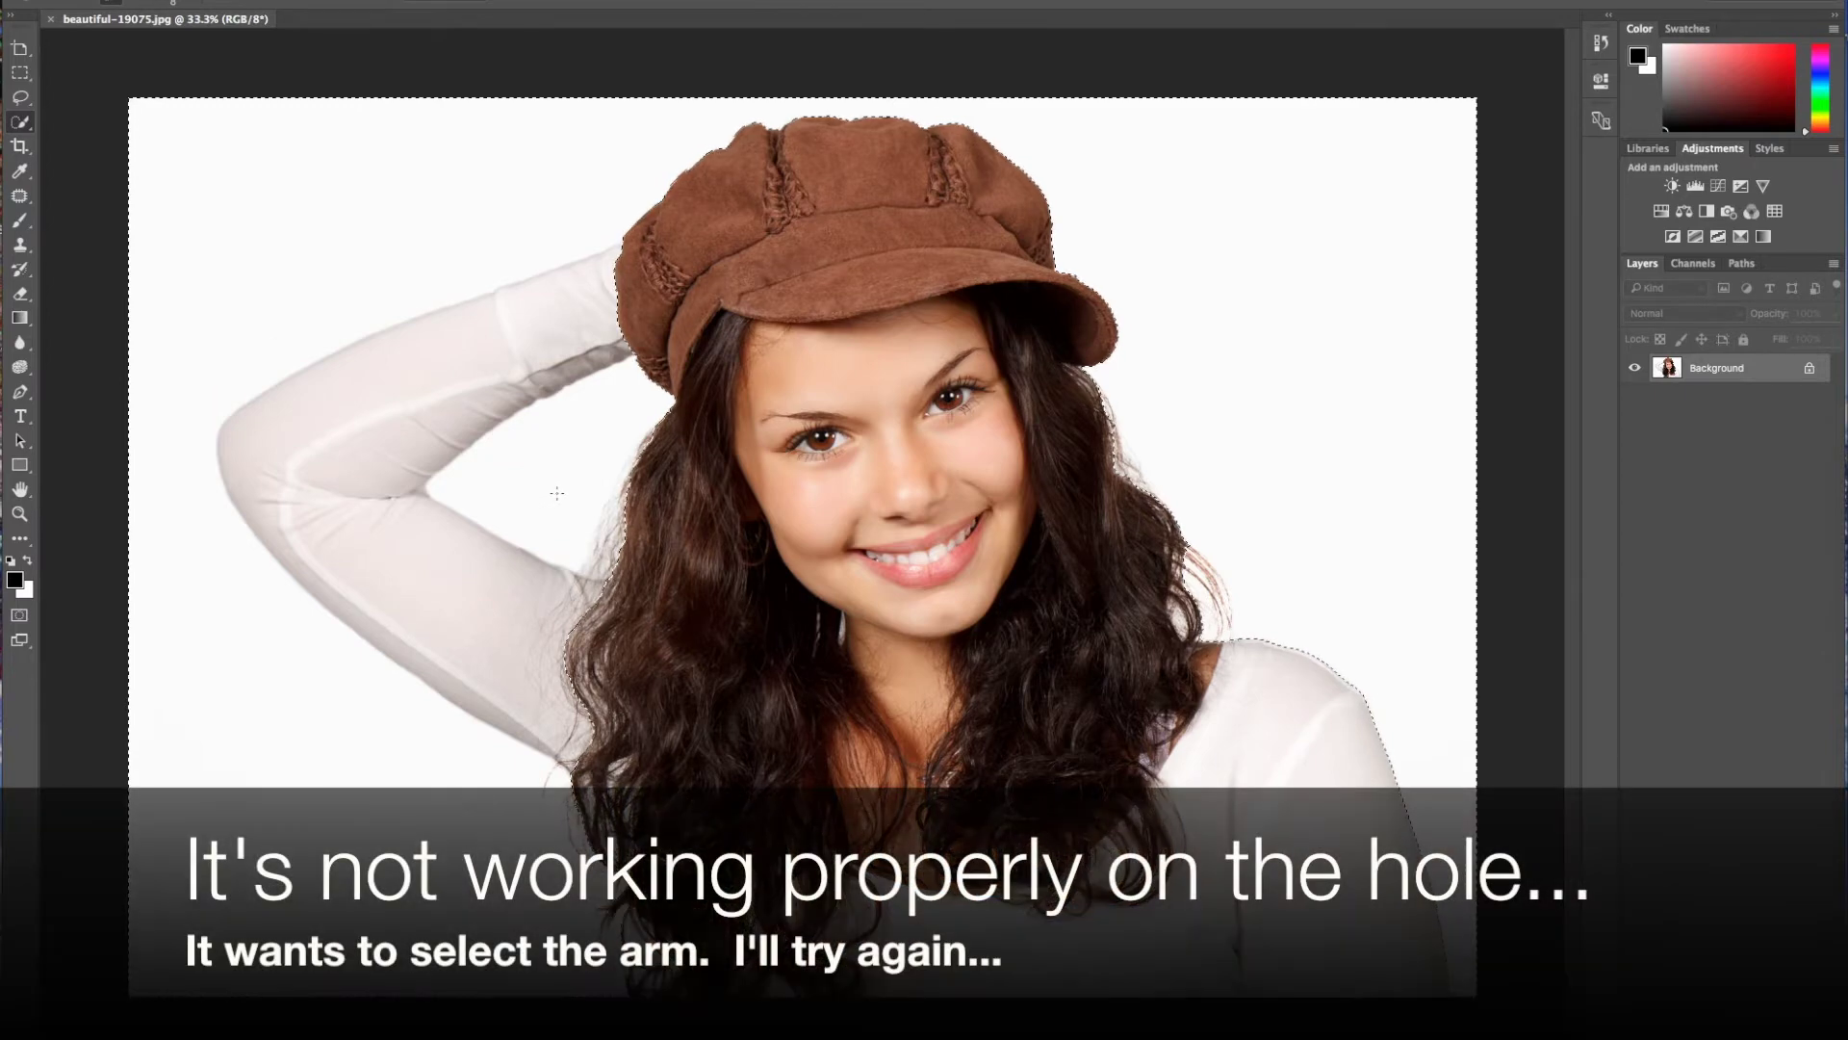
{"action": "left_click", "coordinate": [555, 486]}
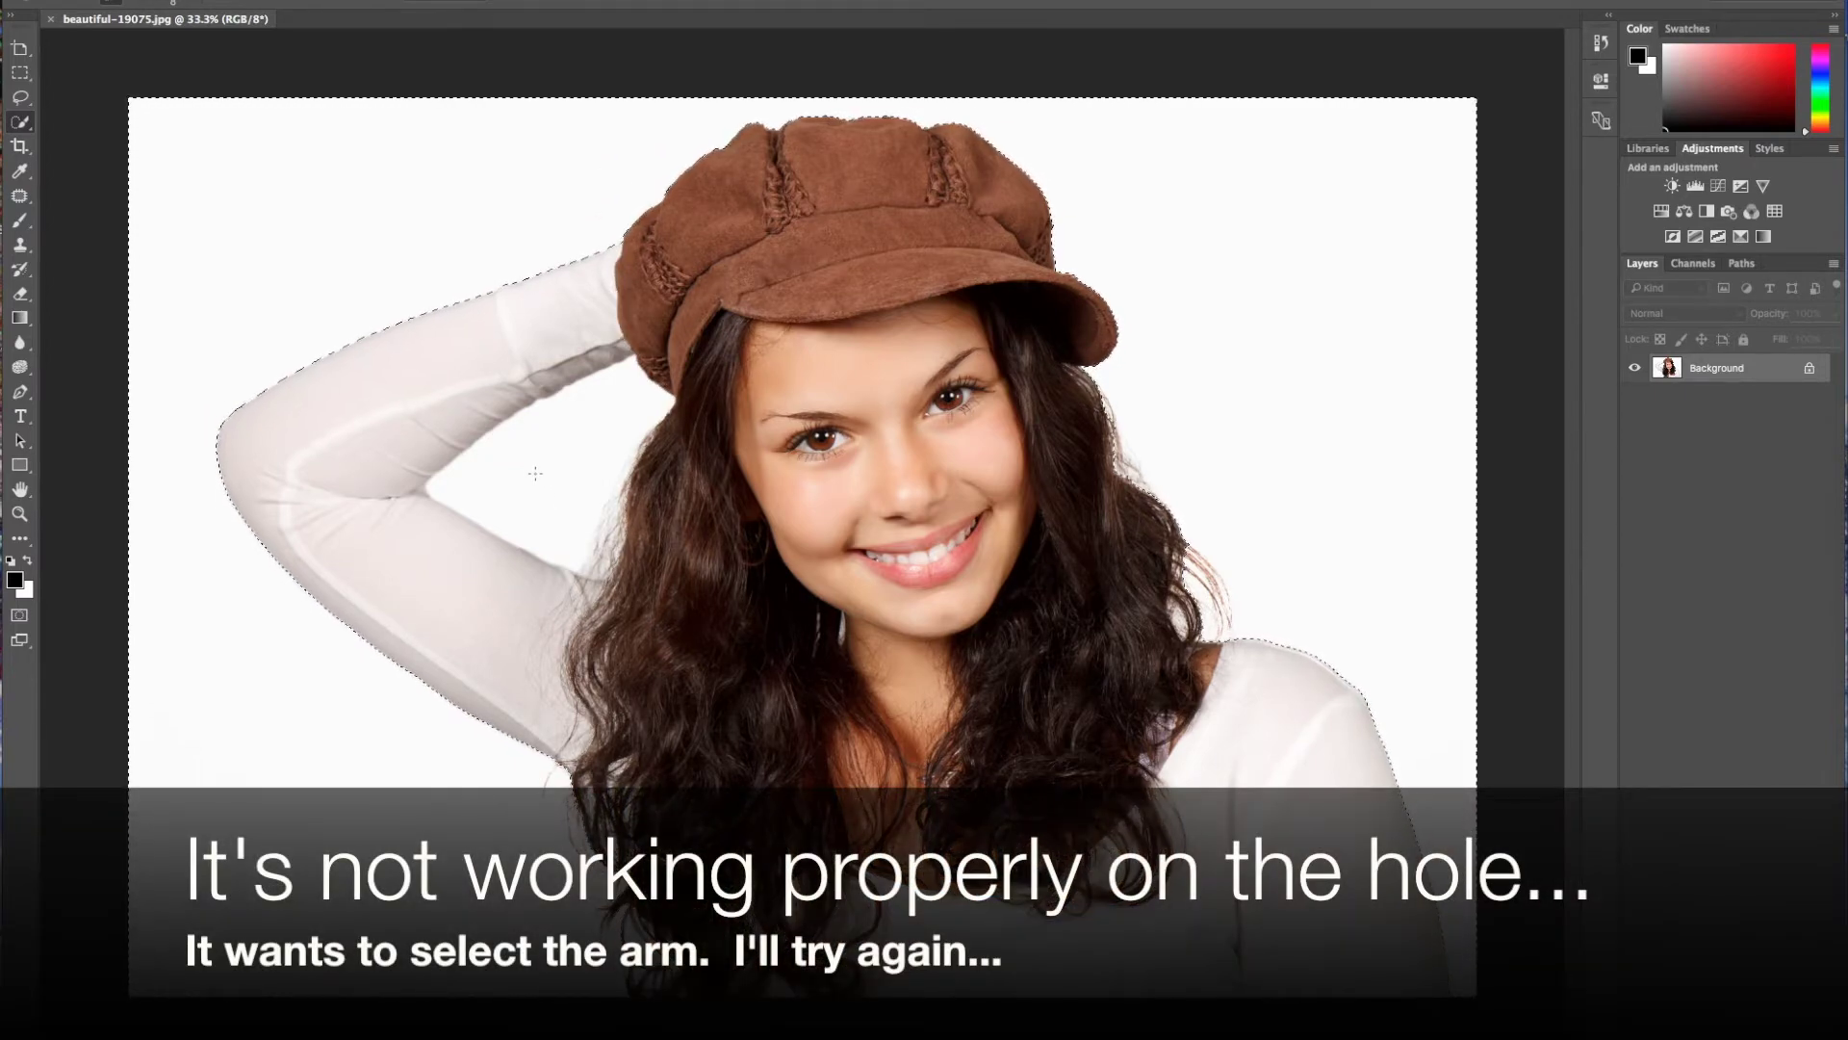
{"action": "left_click", "coordinate": [448, 479], "text": "alt"}
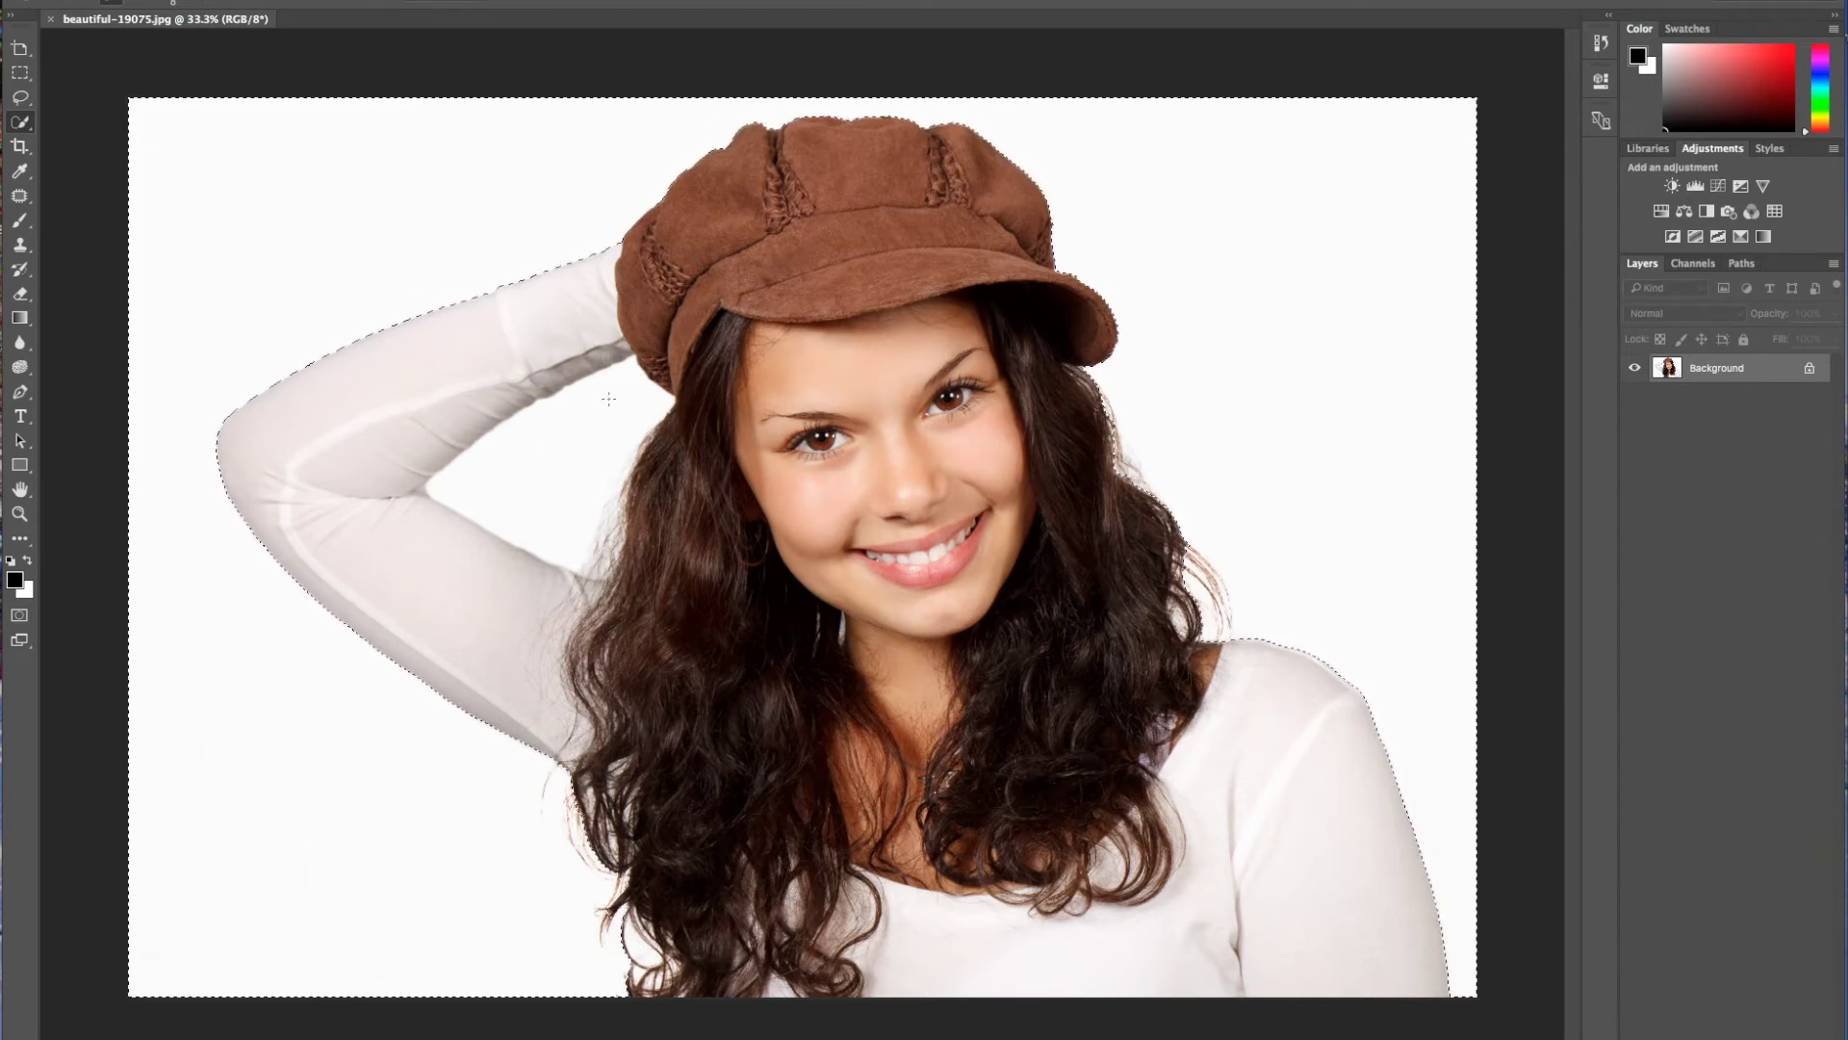
{"action": "left_click", "coordinate": [549, 429], "text": "alt"}
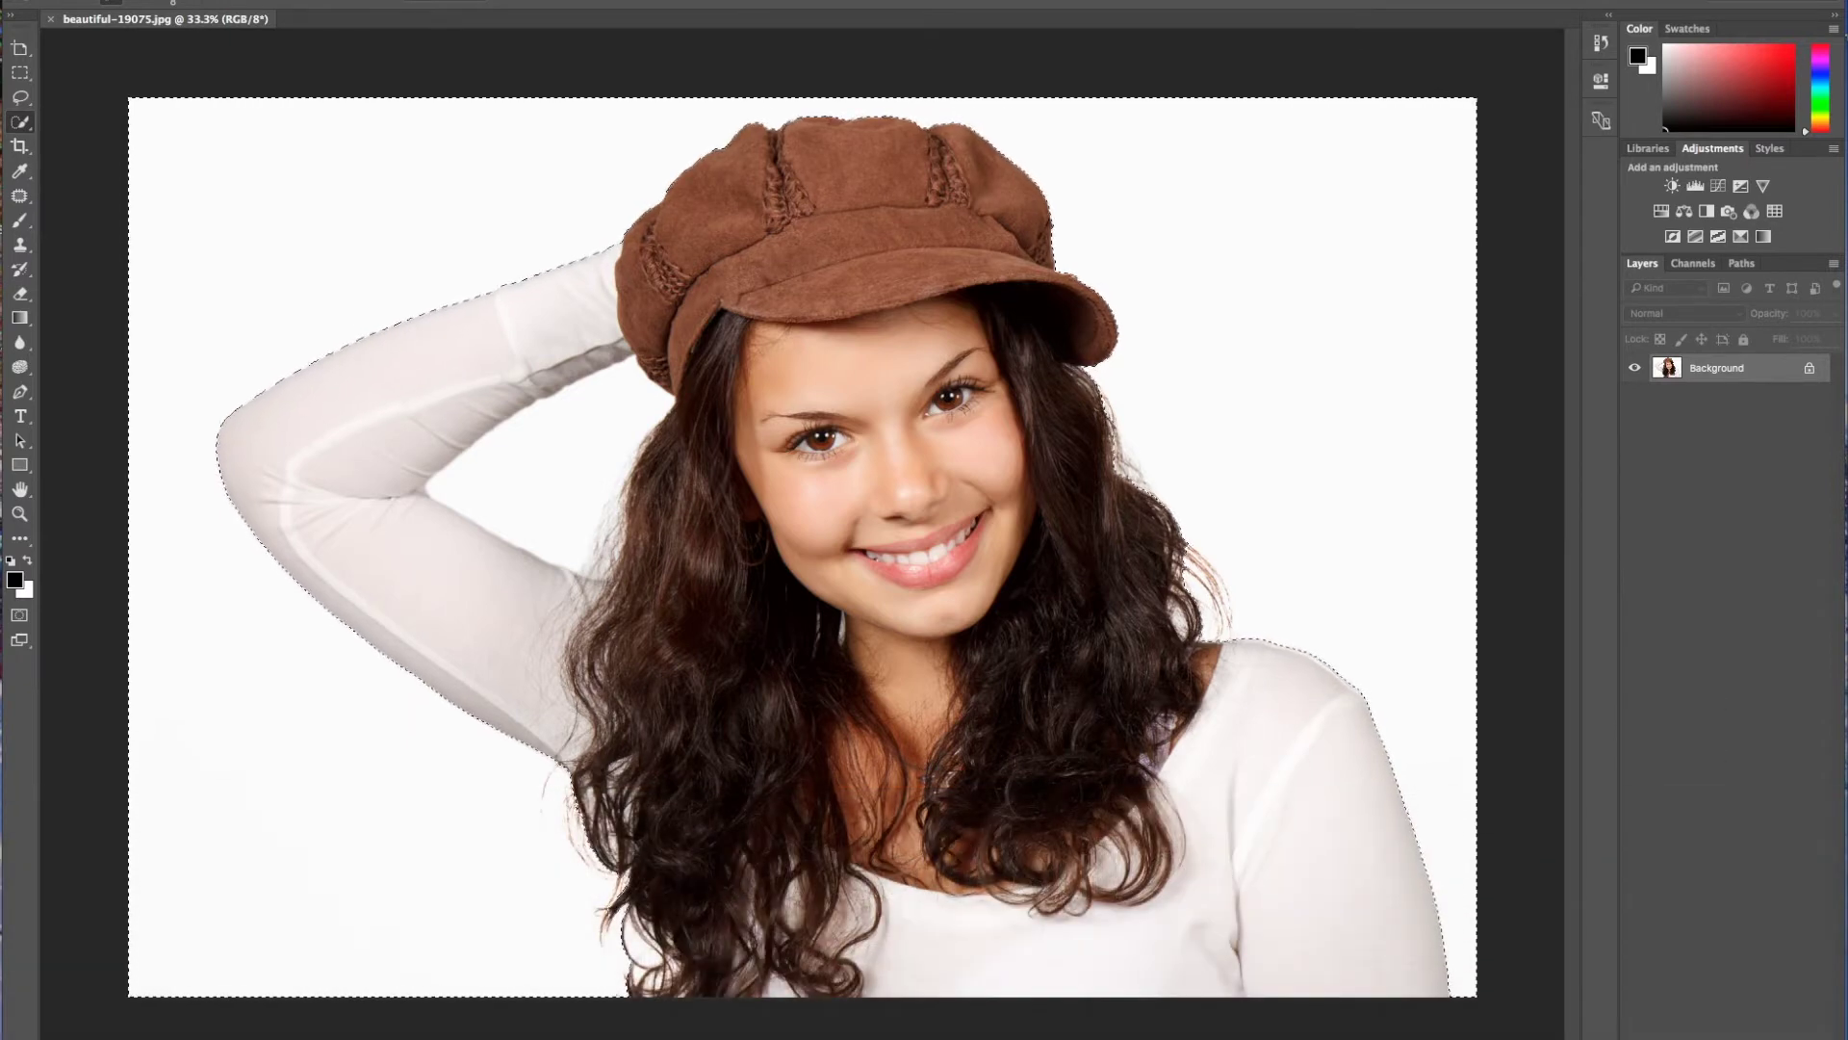
{"action": "left_click", "coordinate": [1712, 1036], "text": "alt"}
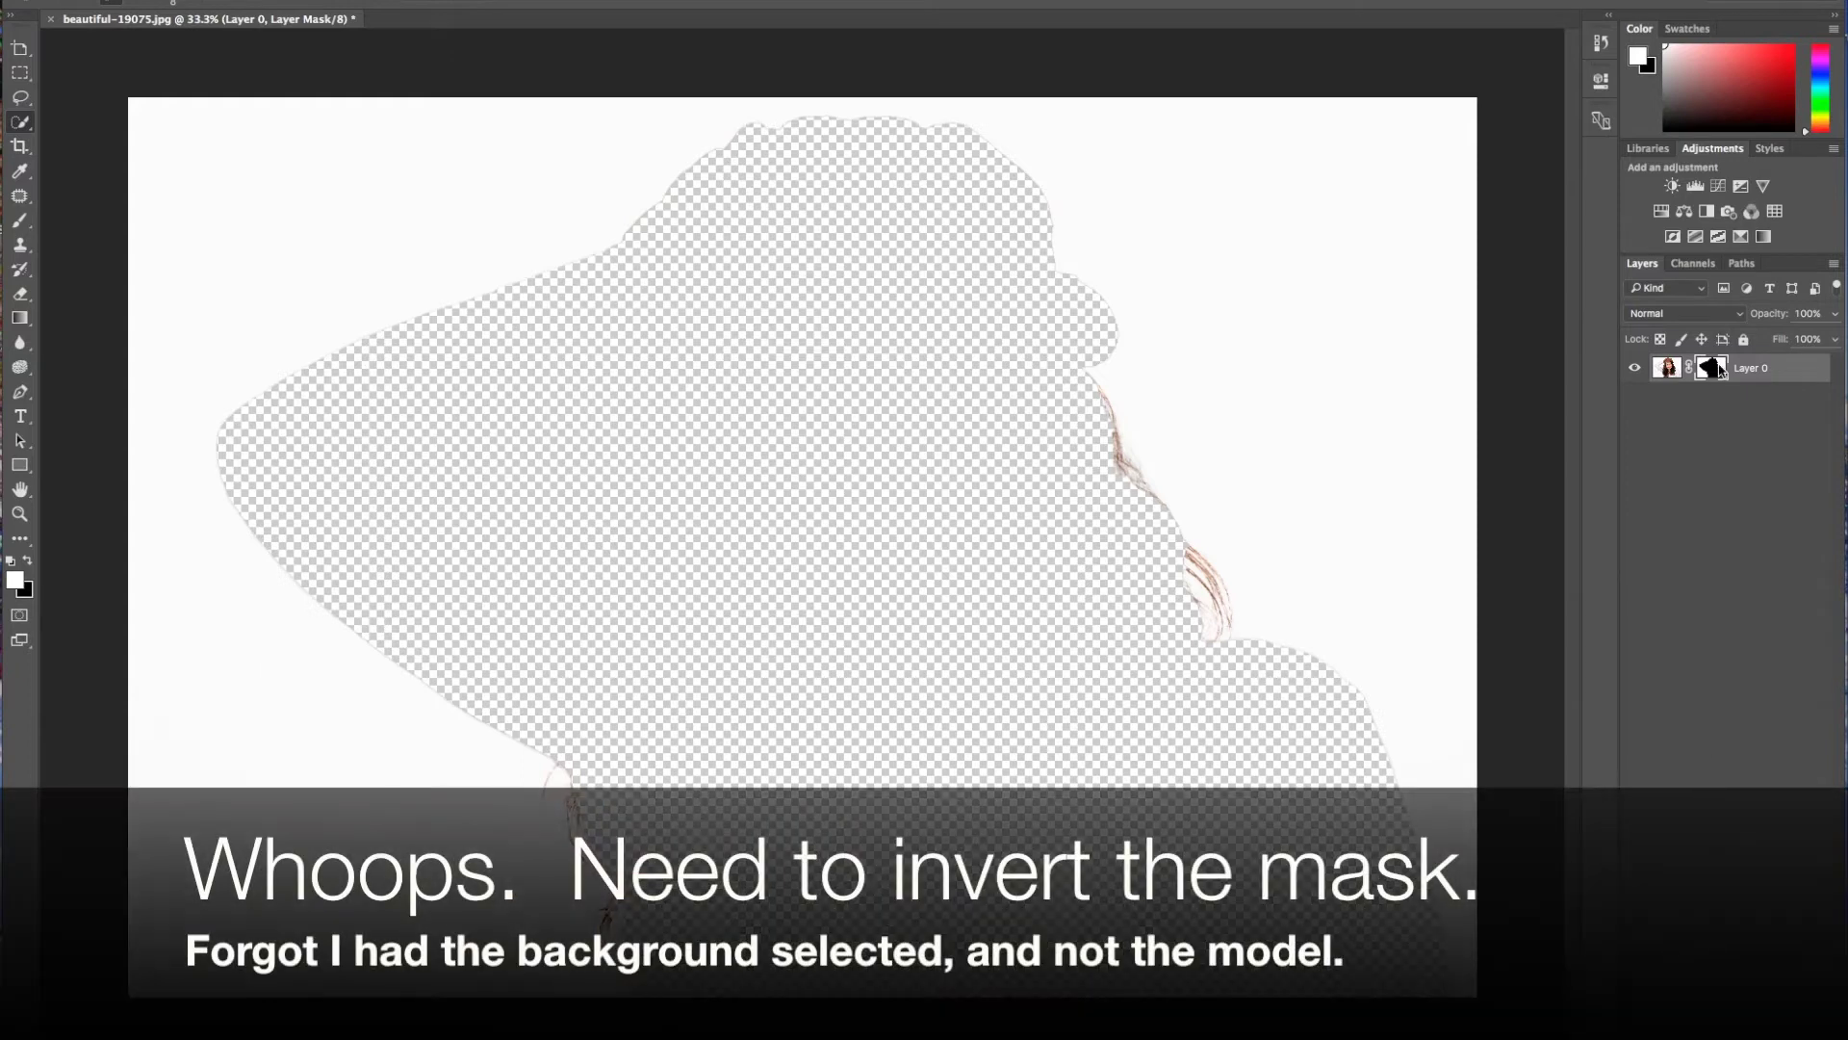
Invert the mask, delete the white gap between arm and hair, and load the mask as a selection
{"action": "key", "text": "ctrl+i"}
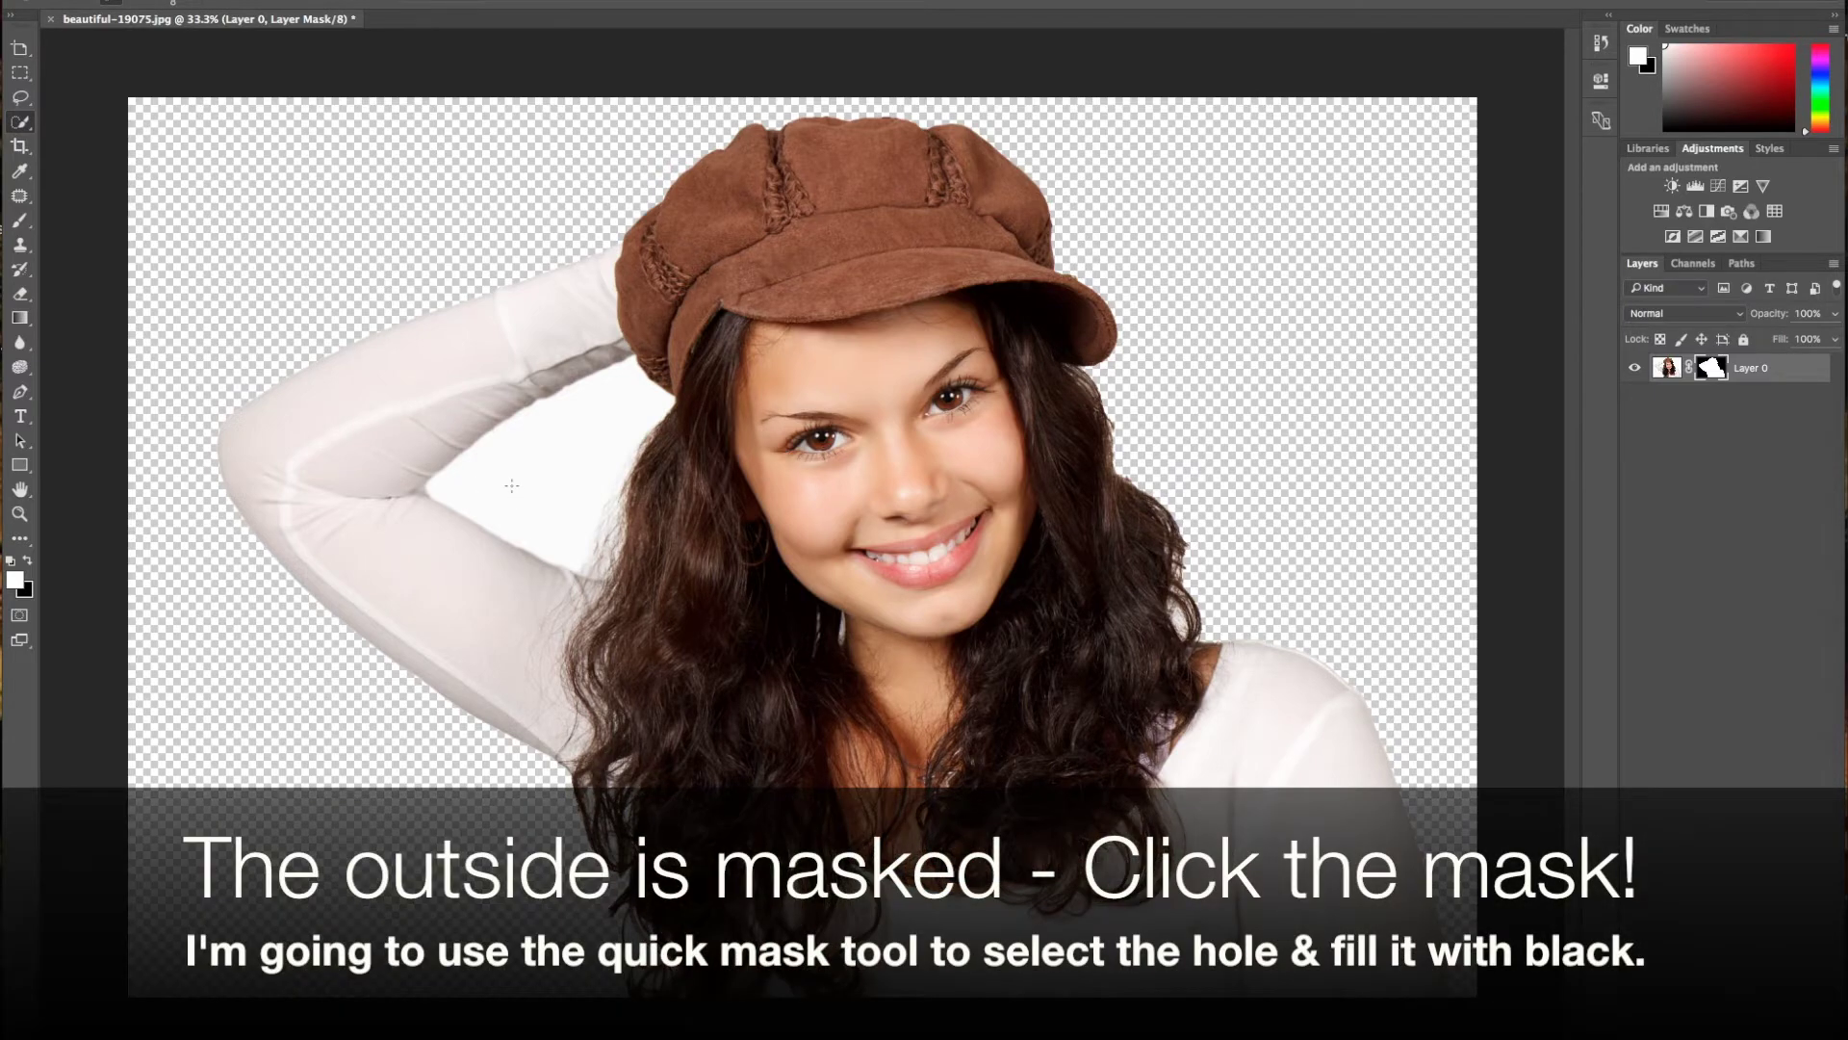
{"action": "left_click", "coordinate": [520, 469]}
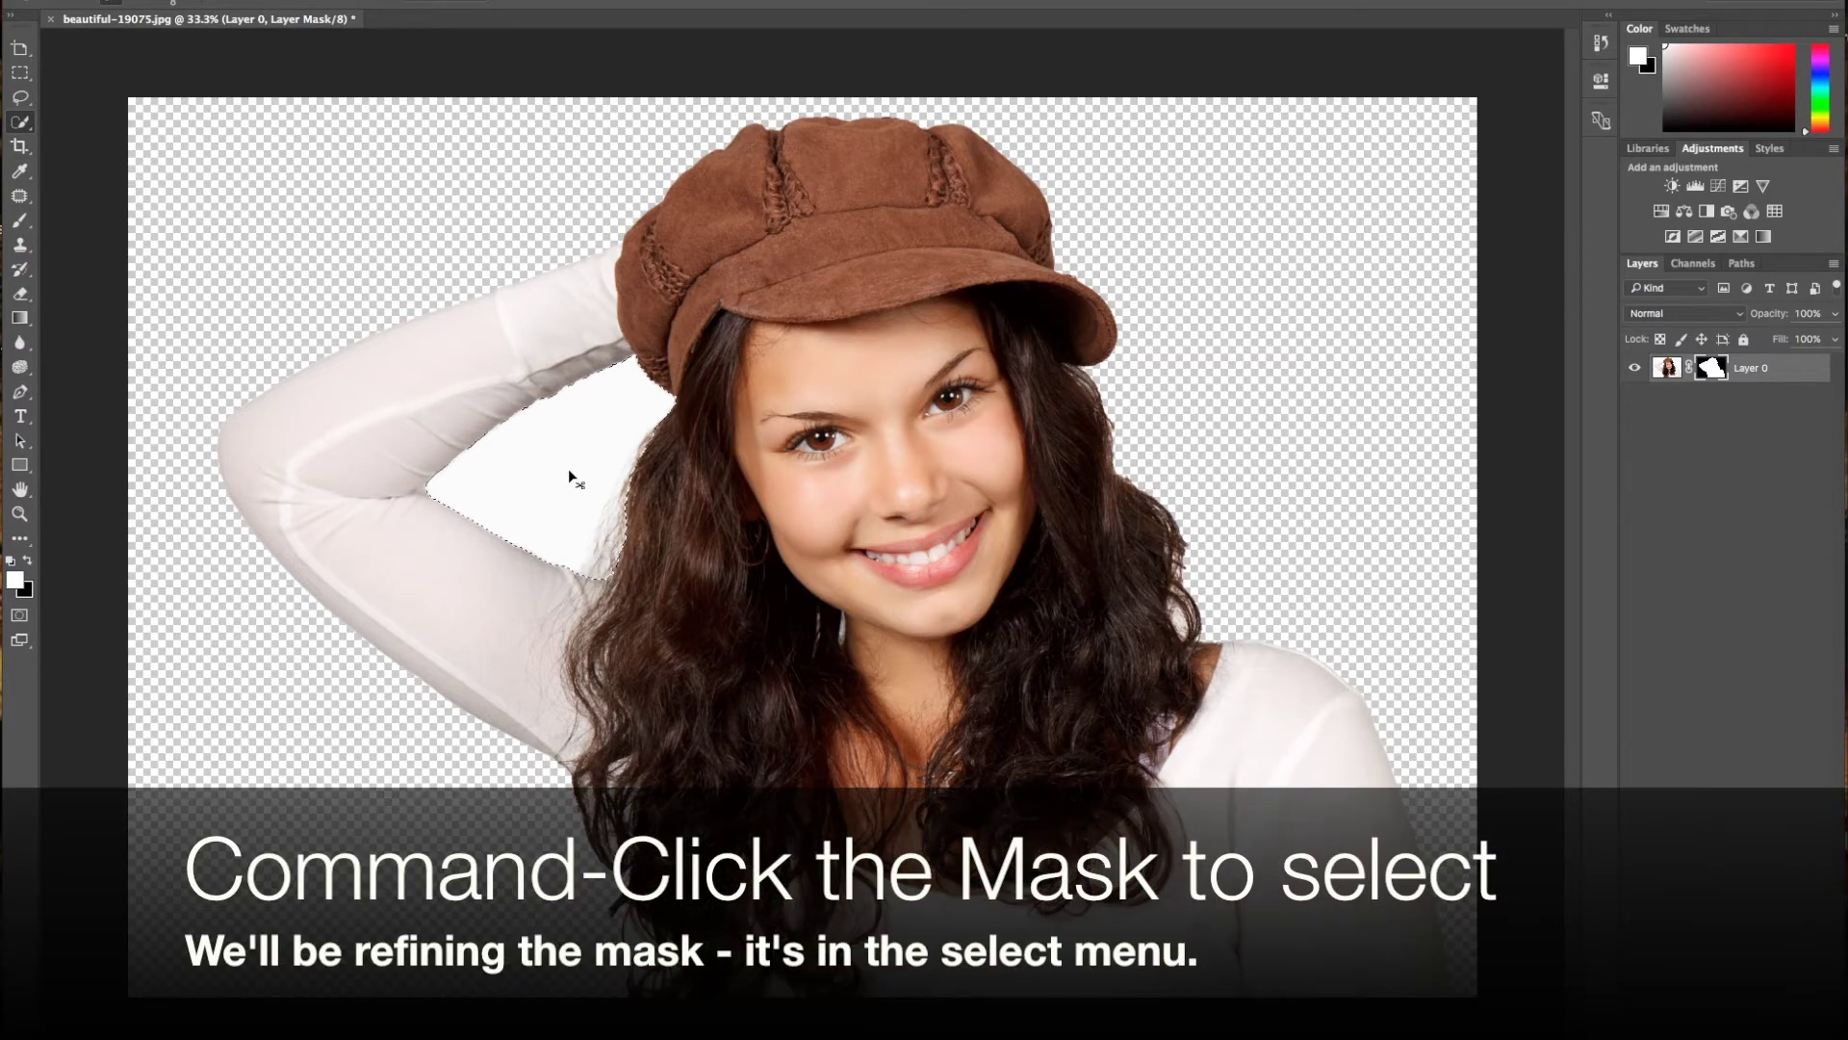
{"action": "key", "text": "Delete"}
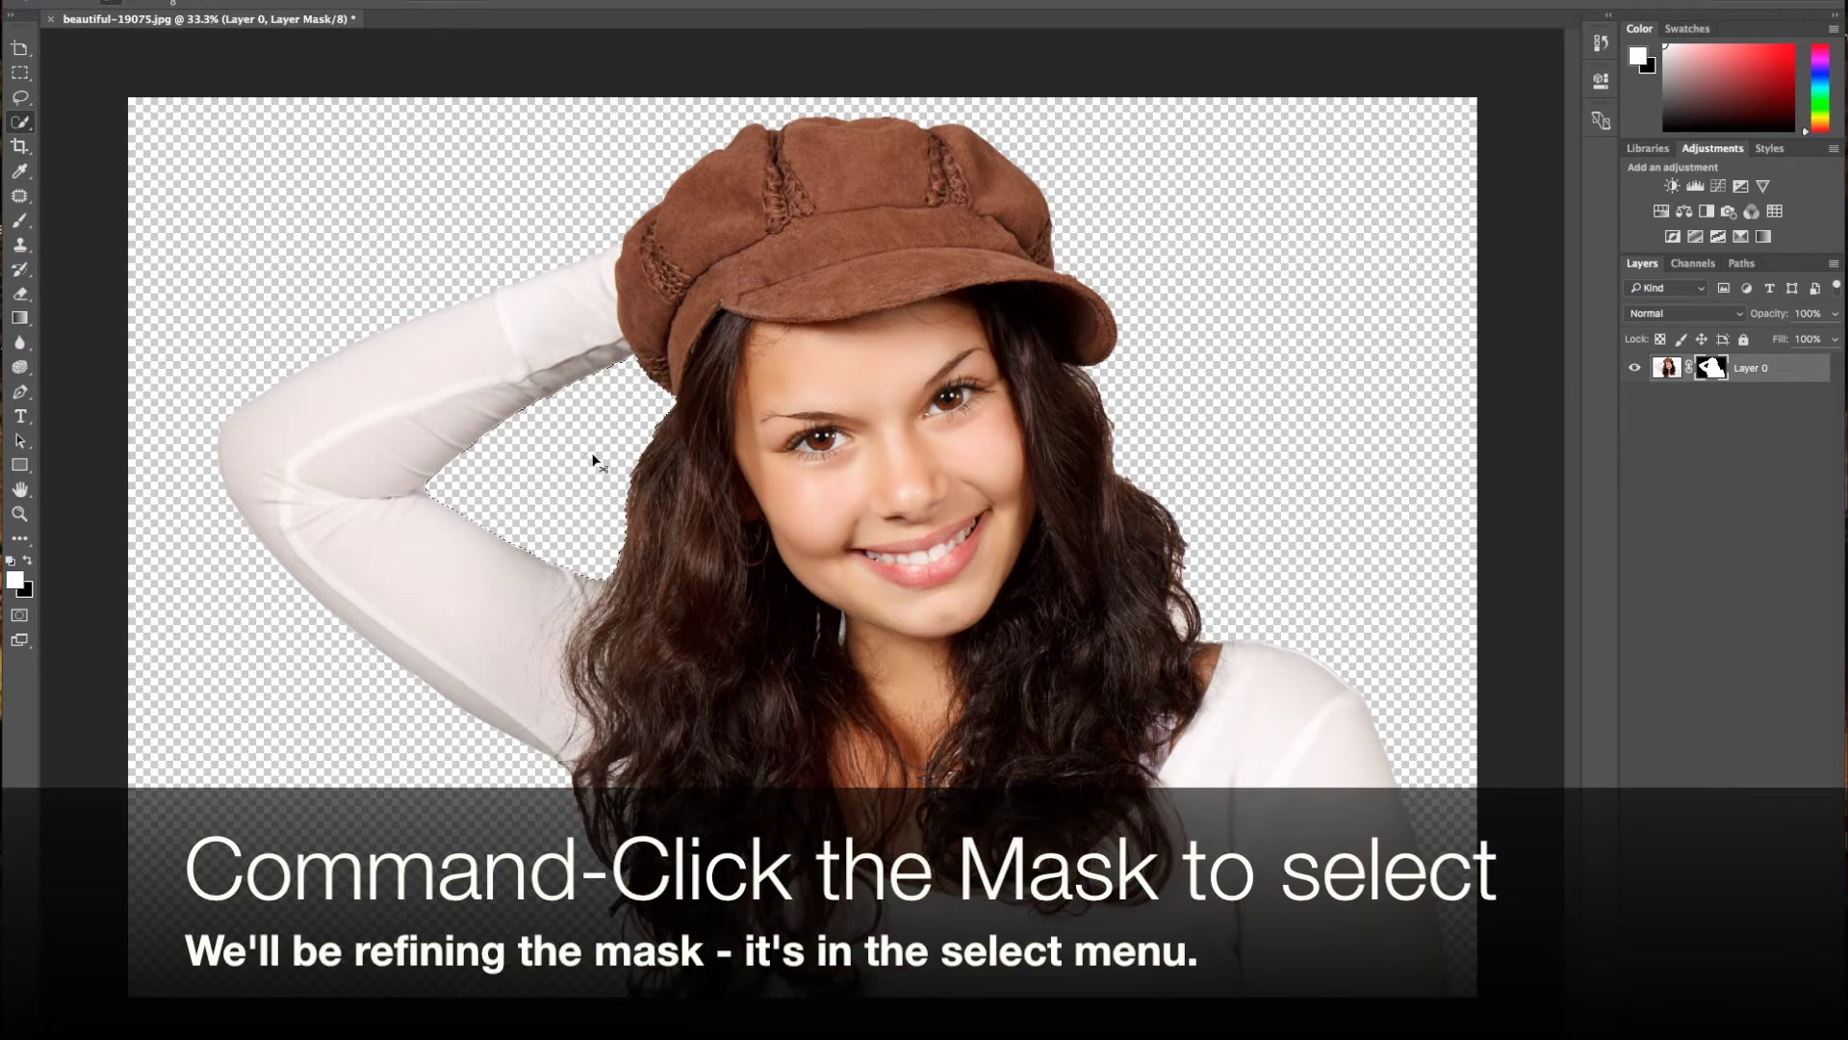
{"action": "key", "text": "ctrl+d"}
{"action": "left_click", "coordinate": [1712, 367], "text": "ctrl"}
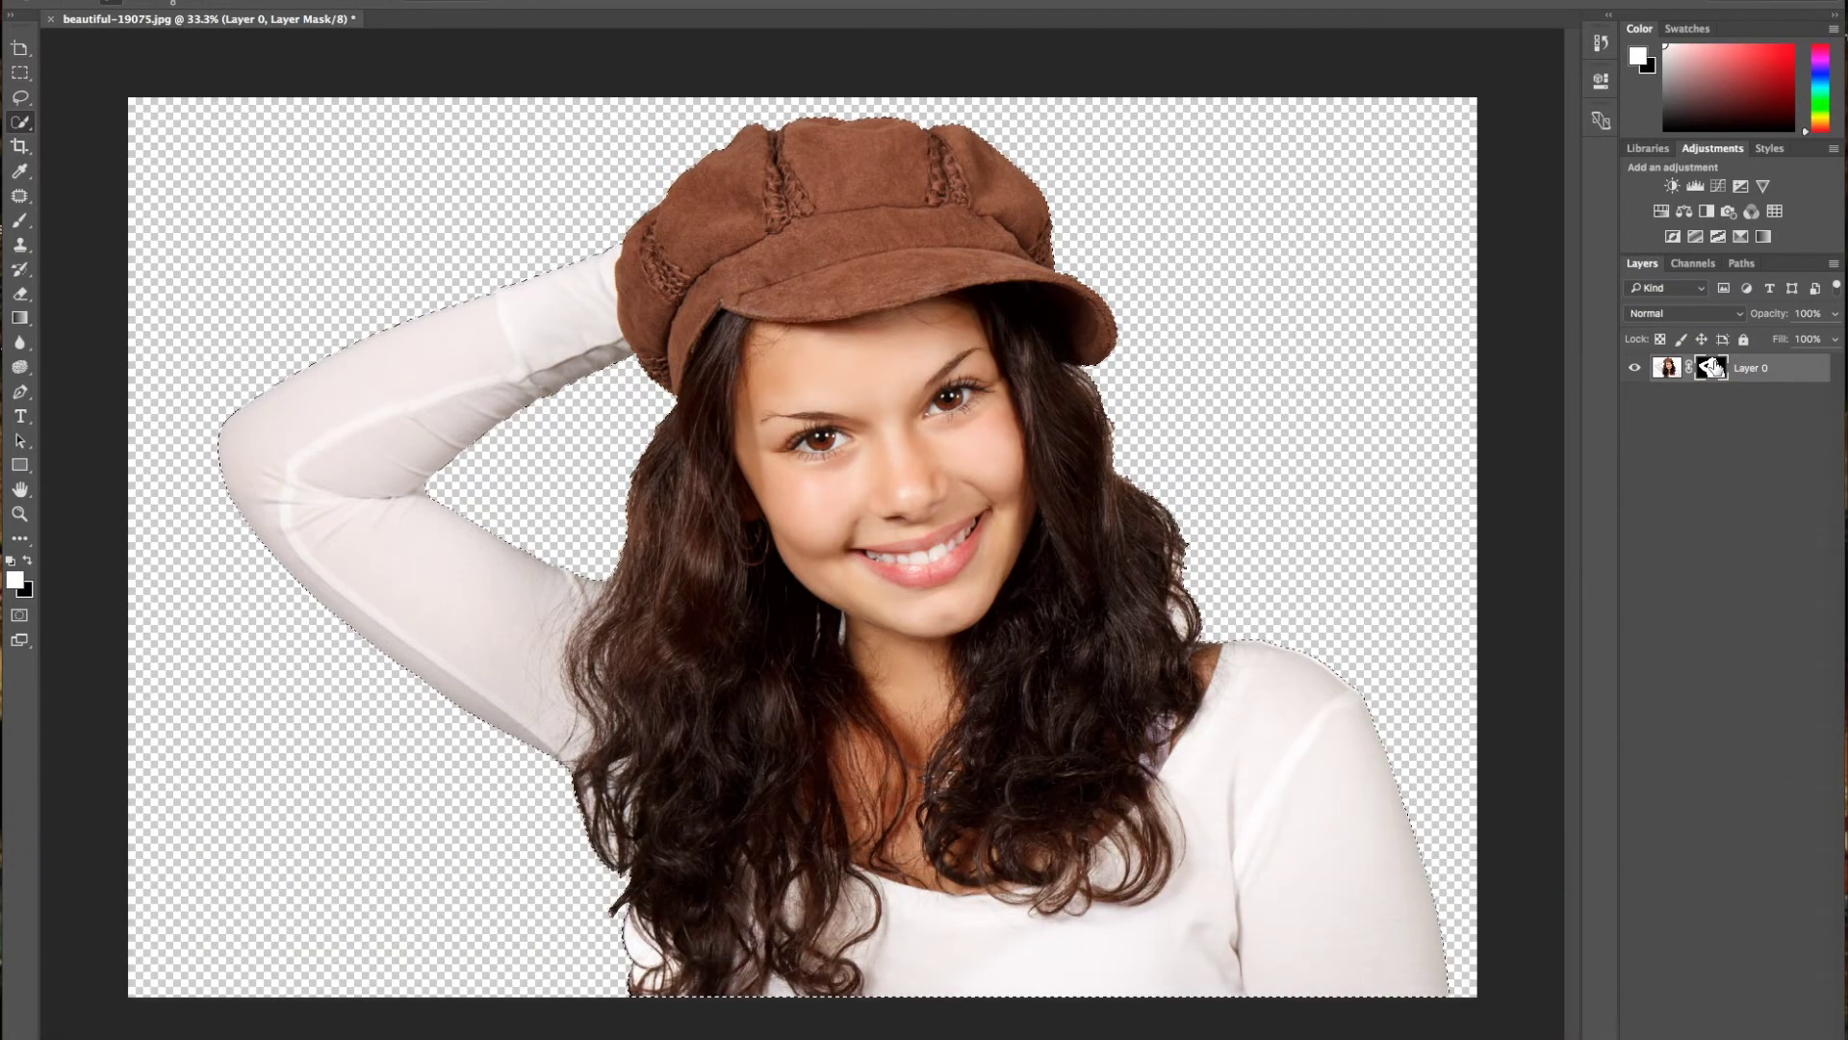
{"action": "left_click", "coordinate": [358, 0]}
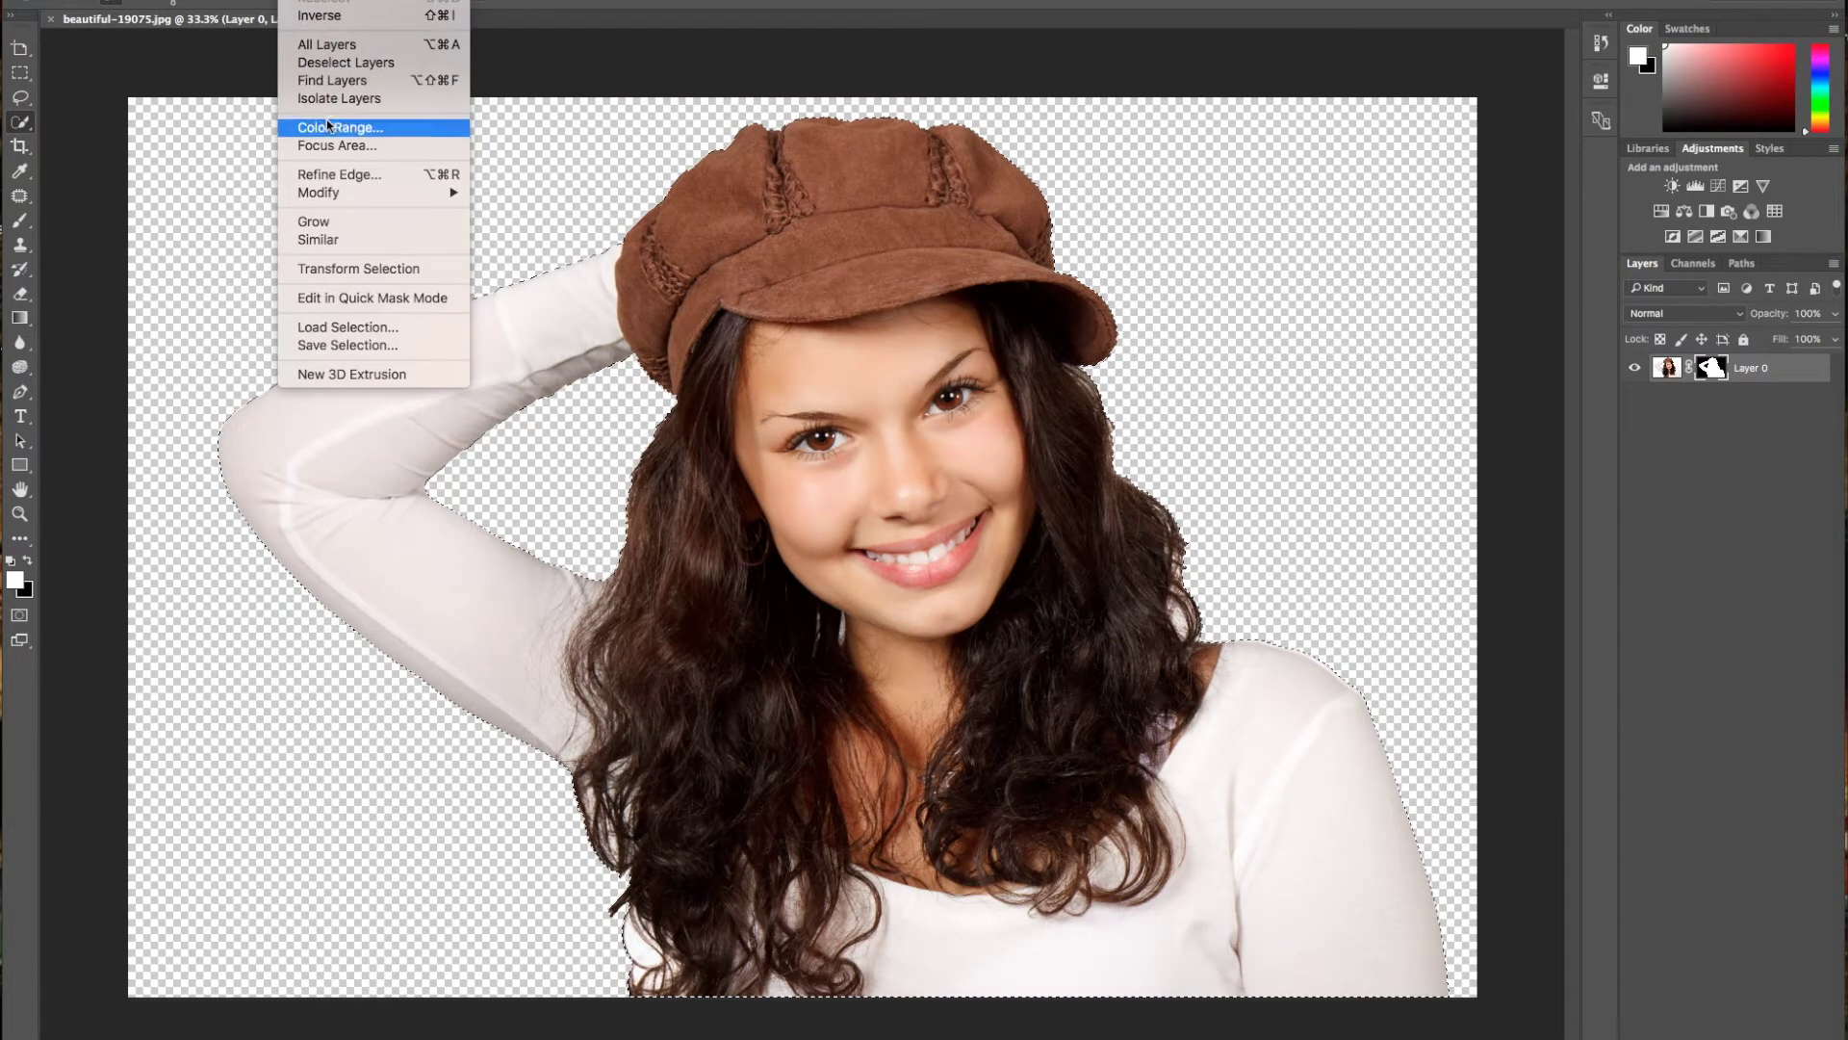
Open Refine Edge with Smart Radius enabled and a 1.2 px radius
{"action": "left_click", "coordinate": [332, 174]}
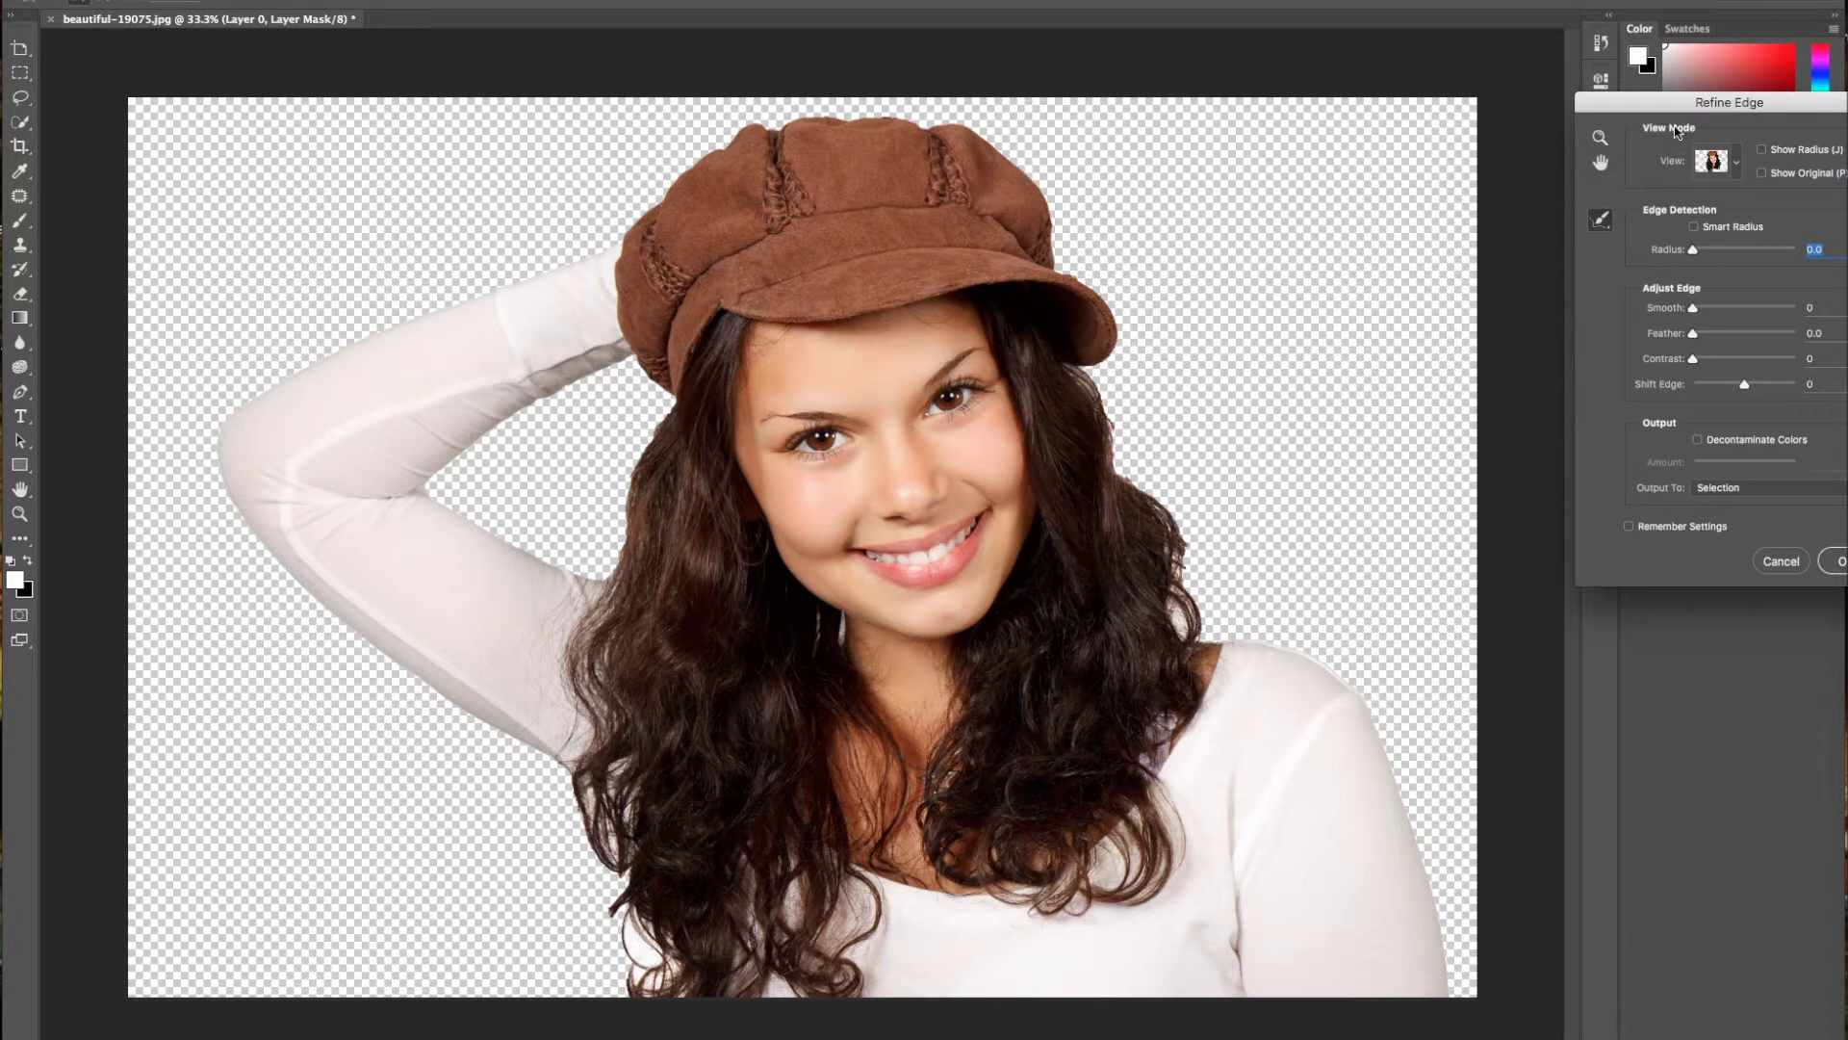
{"action": "left_click_drag", "start_coordinate": [1649, 102], "coordinate": [1533, 102]}
{"action": "left_click", "coordinate": [1578, 228]}
{"action": "left_click_drag", "start_coordinate": [1575, 250], "coordinate": [1582, 250]}
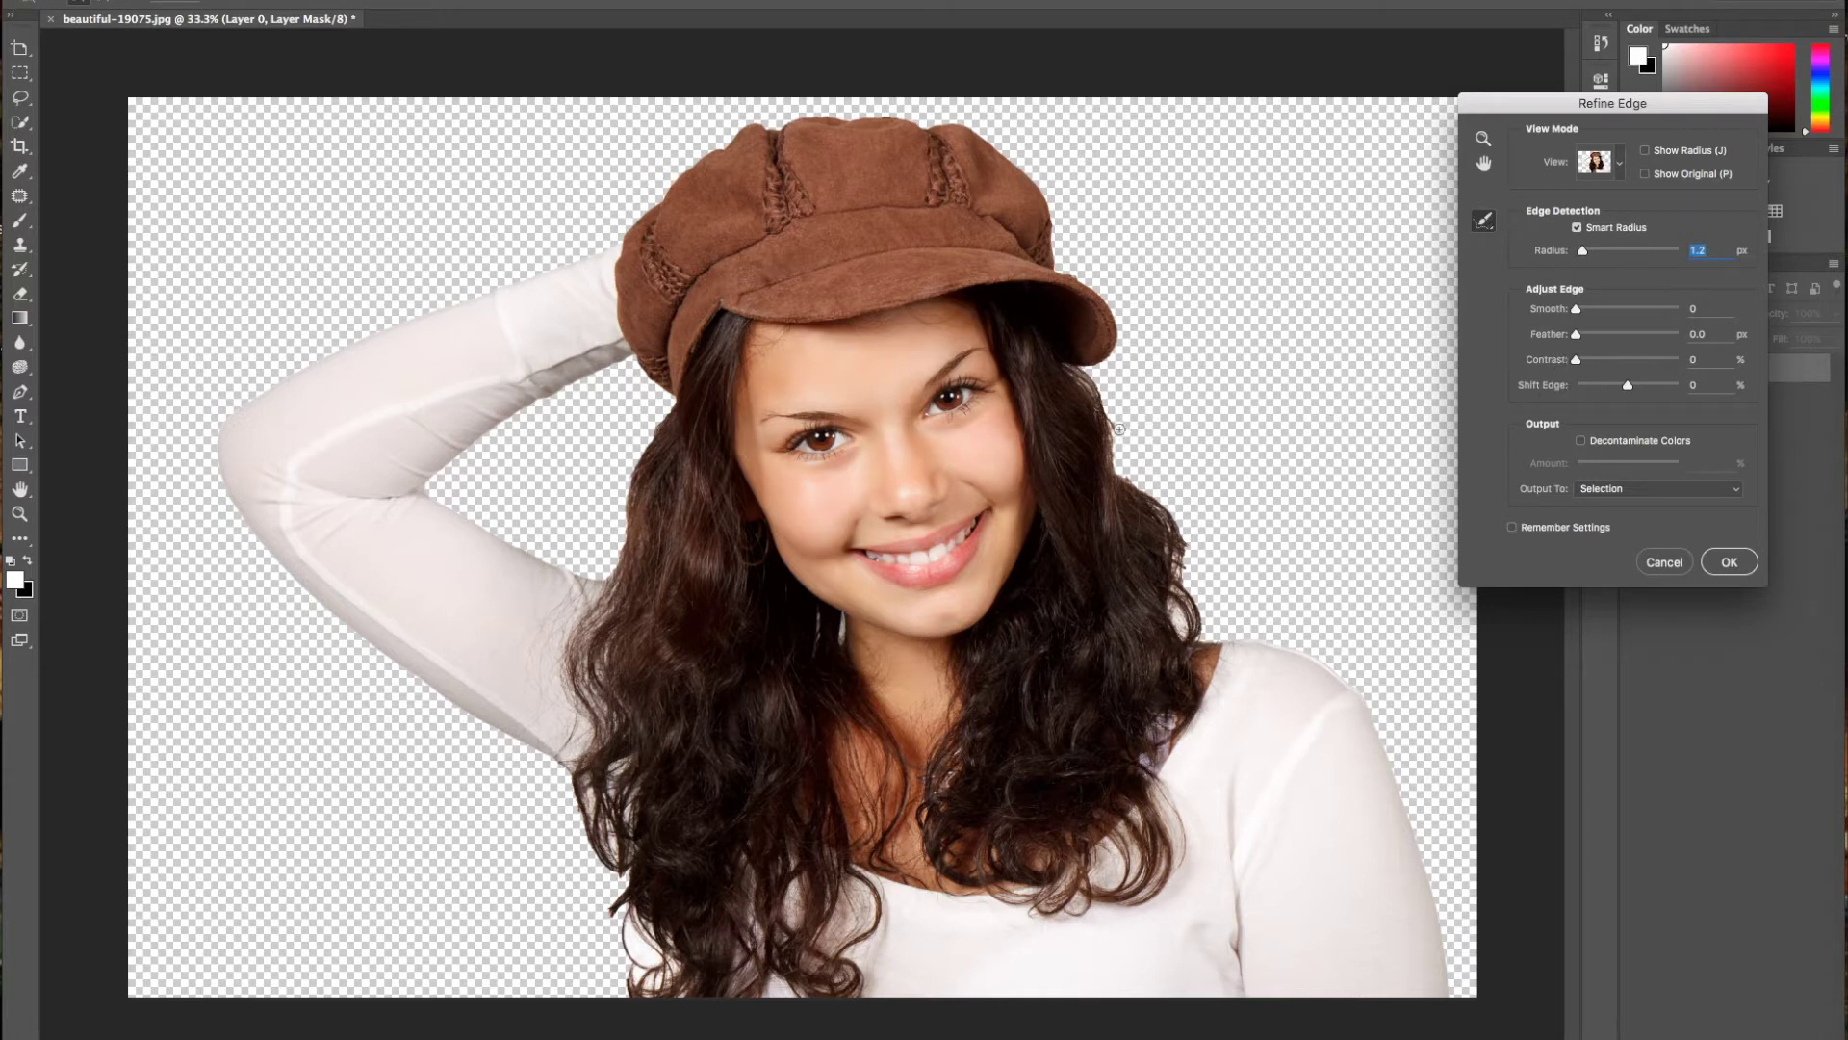
Brush the right, arm-side and lower-left hair edges, then output the result to a layer mask
{"action": "mouse_move", "coordinate": [1073, 373]}
{"action": "left_mouse_down"}
{"action": "mouse_move", "coordinate": [1127, 474]}
{"action": "mouse_move", "coordinate": [1126, 453]}
{"action": "mouse_move", "coordinate": [1188, 524]}
{"action": "mouse_move", "coordinate": [1229, 639]}
{"action": "mouse_move", "coordinate": [1183, 576]}
{"action": "mouse_move", "coordinate": [1236, 635]}
{"action": "mouse_move", "coordinate": [1146, 627]}
{"action": "left_mouse_up"}
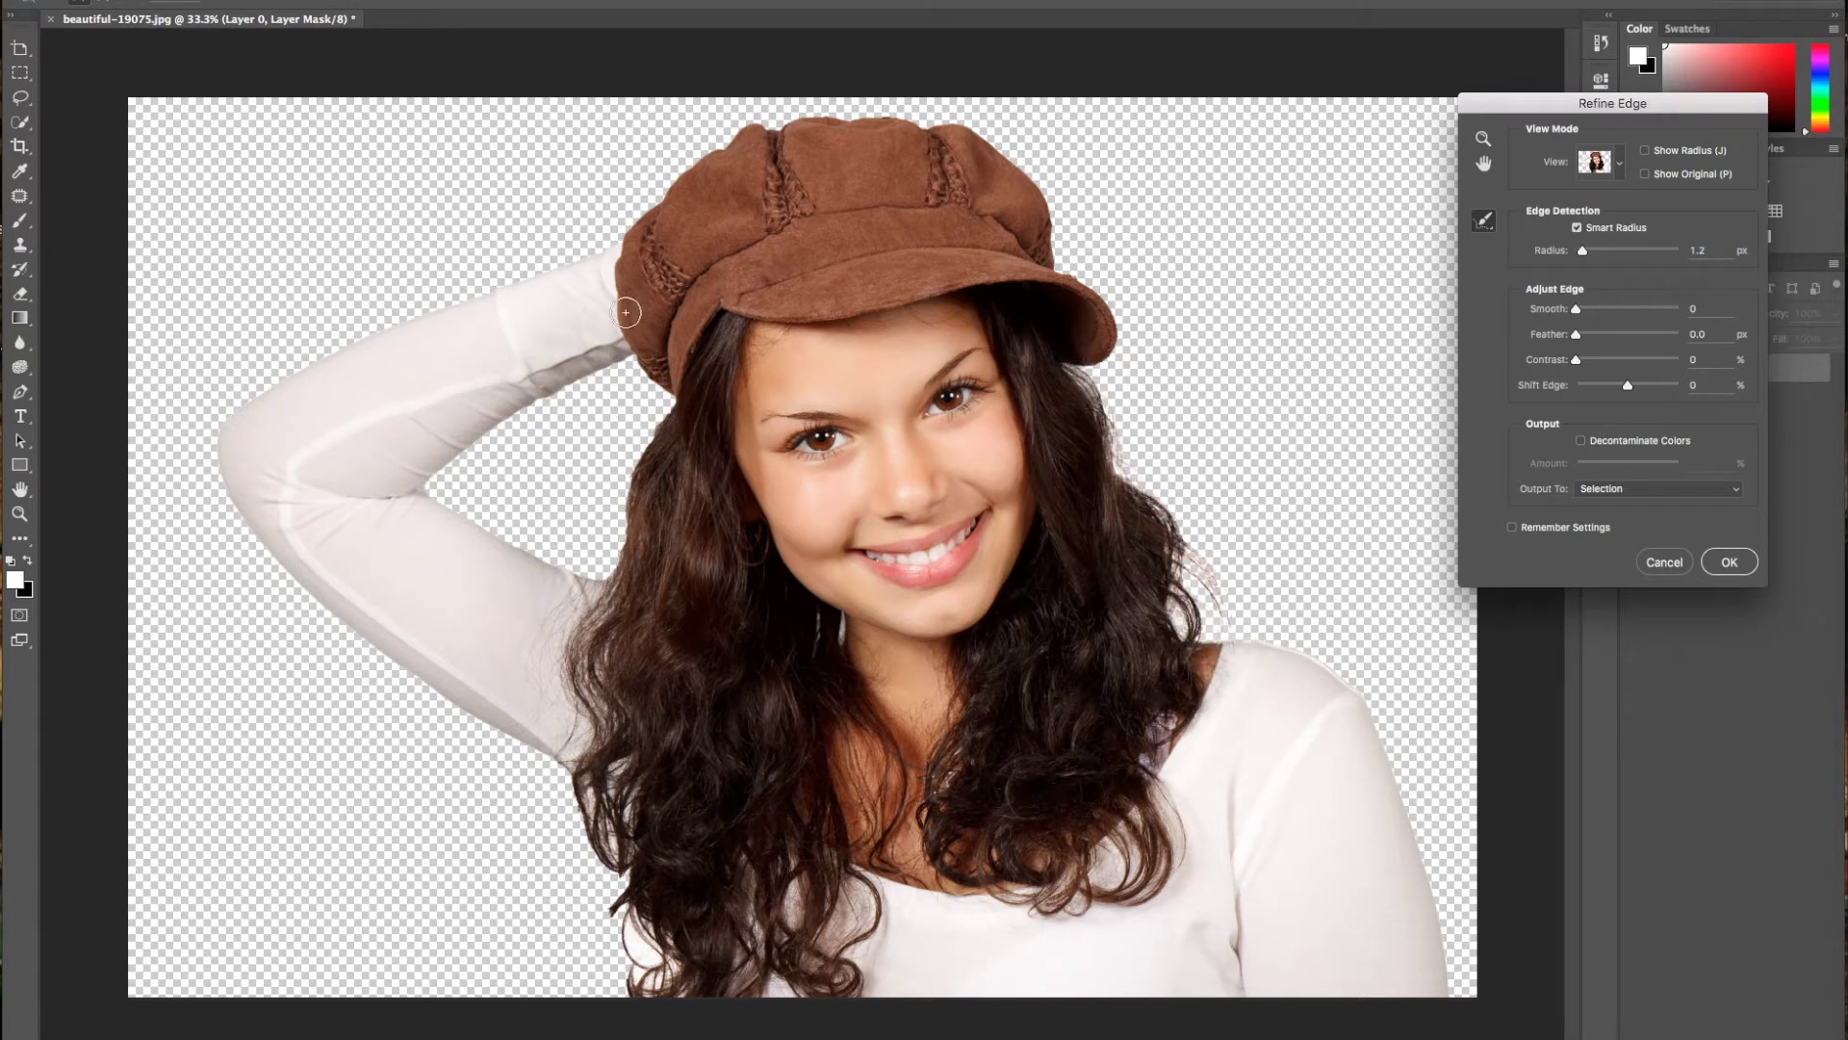
{"action": "mouse_move", "coordinate": [668, 398]}
{"action": "left_mouse_down"}
{"action": "mouse_move", "coordinate": [582, 565]}
{"action": "mouse_move", "coordinate": [647, 399]}
{"action": "mouse_move", "coordinate": [654, 433]}
{"action": "left_mouse_up"}
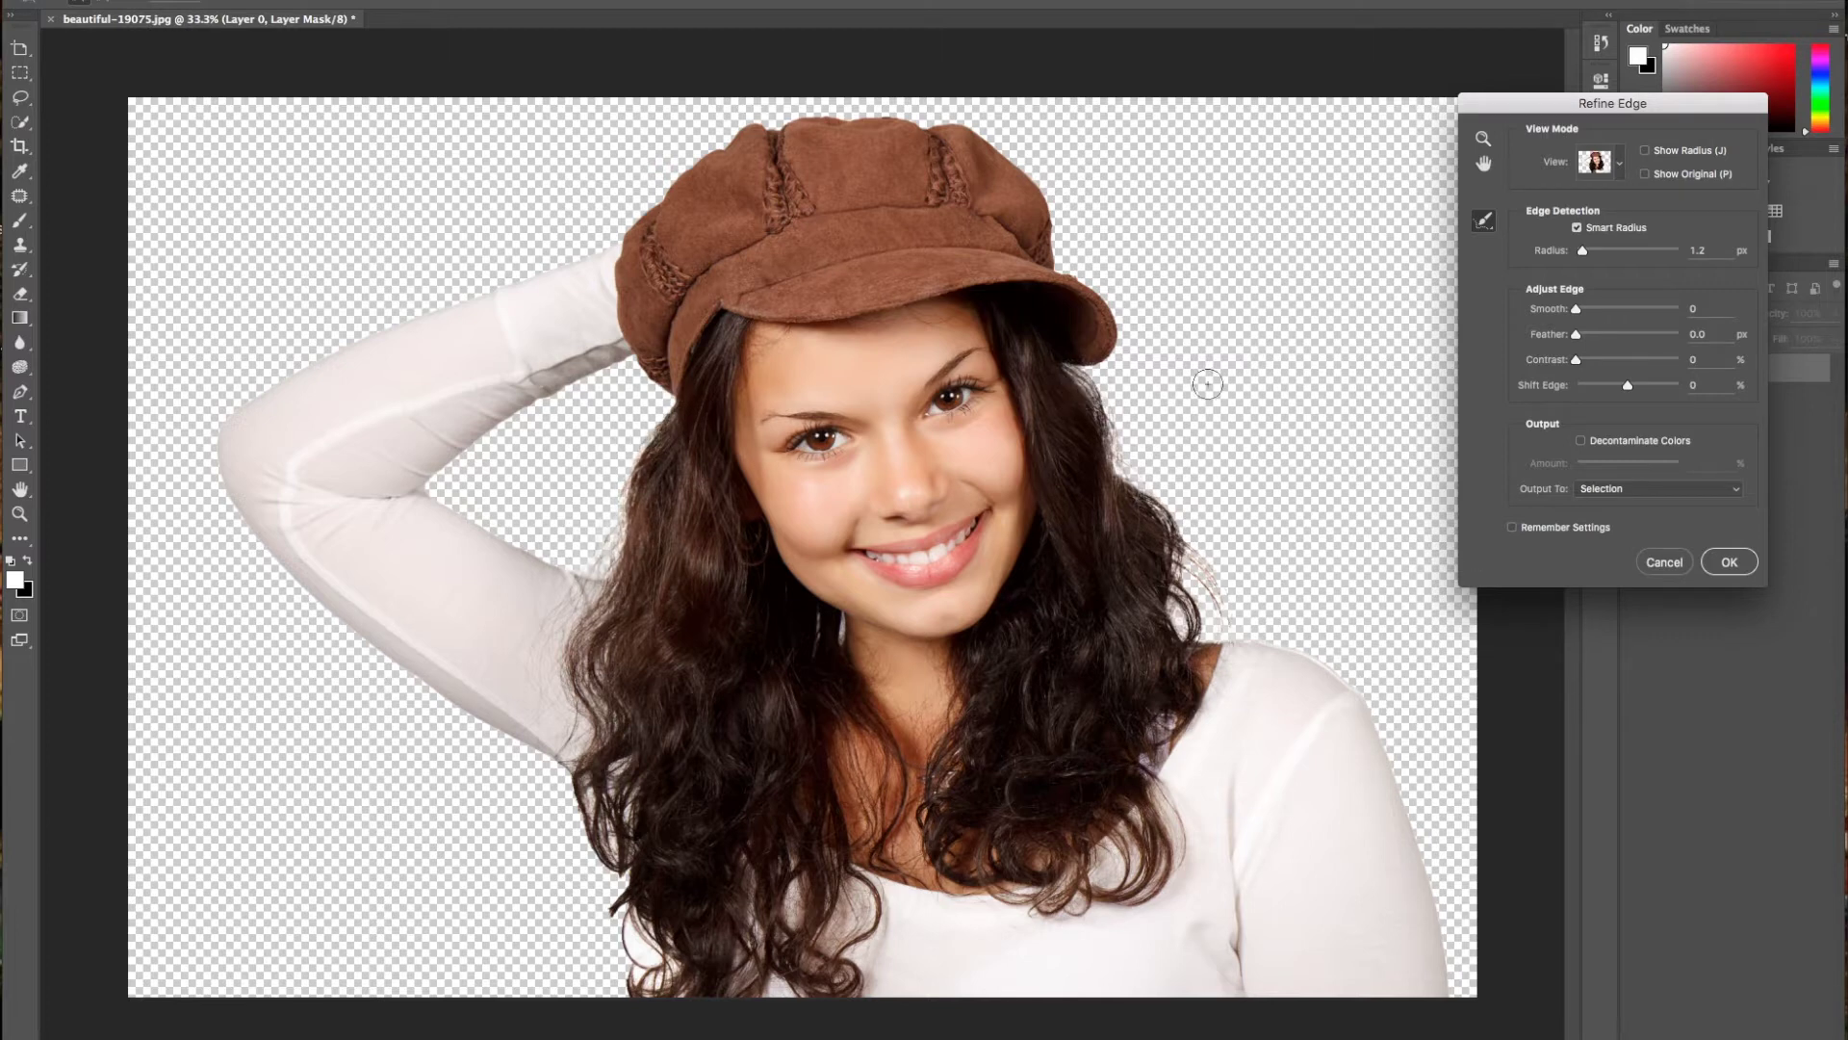
{"action": "key", "text": "bracketright"}
{"action": "key", "text": "bracketright"}
{"action": "key", "text": "bracketright"}
{"action": "mouse_move", "coordinate": [621, 988]}
{"action": "left_mouse_down"}
{"action": "mouse_move", "coordinate": [569, 802]}
{"action": "mouse_move", "coordinate": [537, 790]}
{"action": "mouse_move", "coordinate": [553, 809]}
{"action": "mouse_move", "coordinate": [557, 755]}
{"action": "mouse_move", "coordinate": [540, 767]}
{"action": "mouse_move", "coordinate": [579, 789]}
{"action": "mouse_move", "coordinate": [623, 890]}
{"action": "mouse_move", "coordinate": [631, 999]}
{"action": "left_mouse_up"}
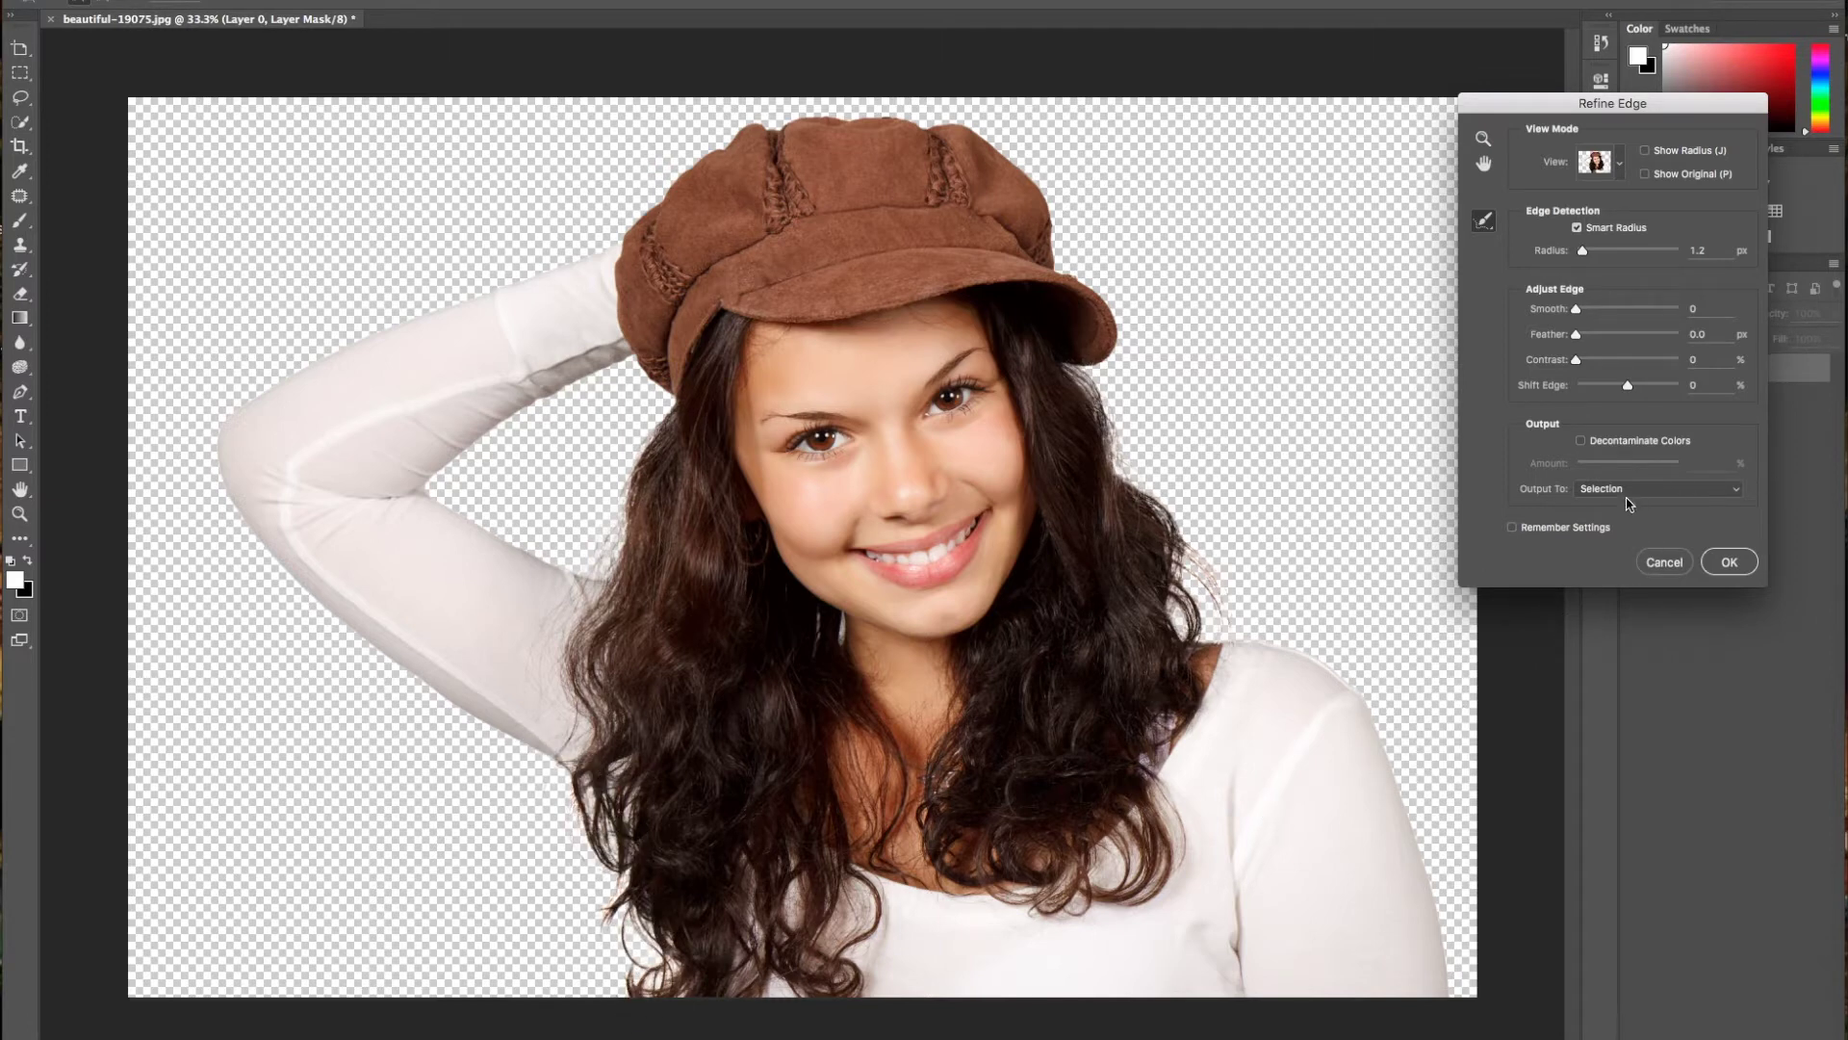
{"action": "left_click", "coordinate": [1731, 491]}
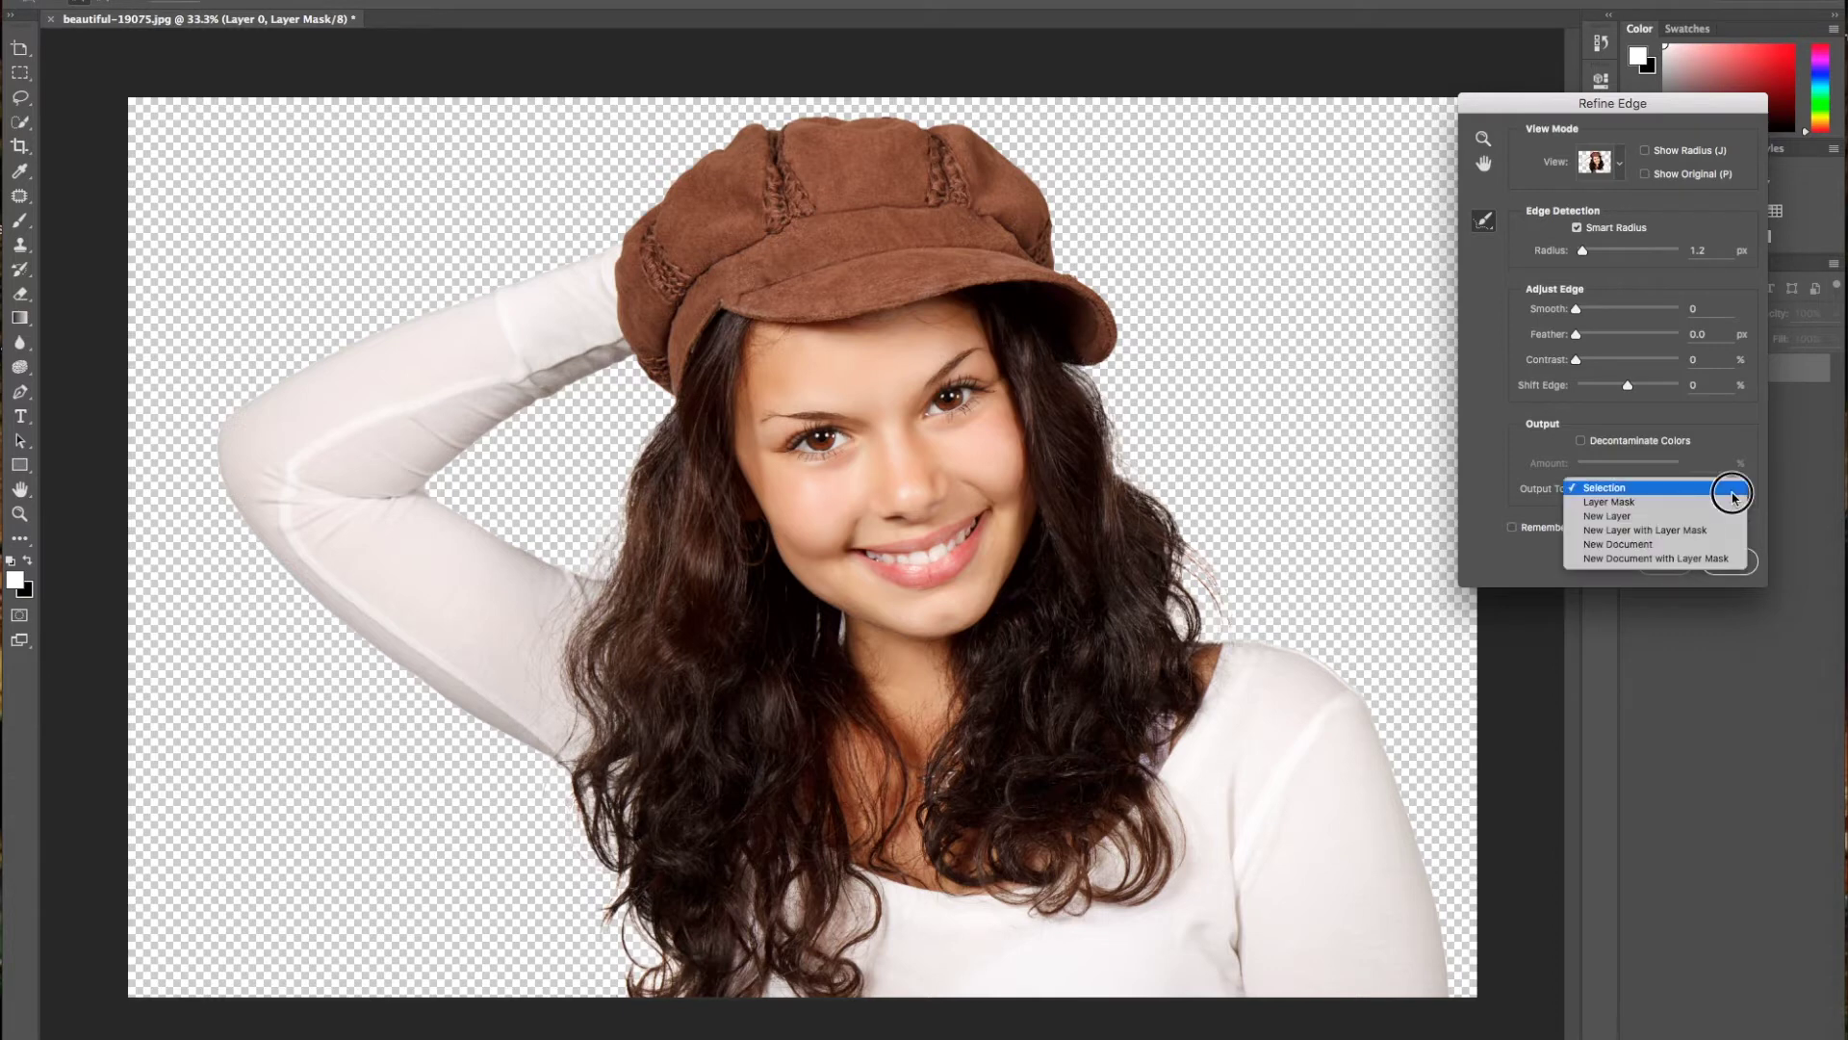
{"action": "left_click", "coordinate": [1717, 502]}
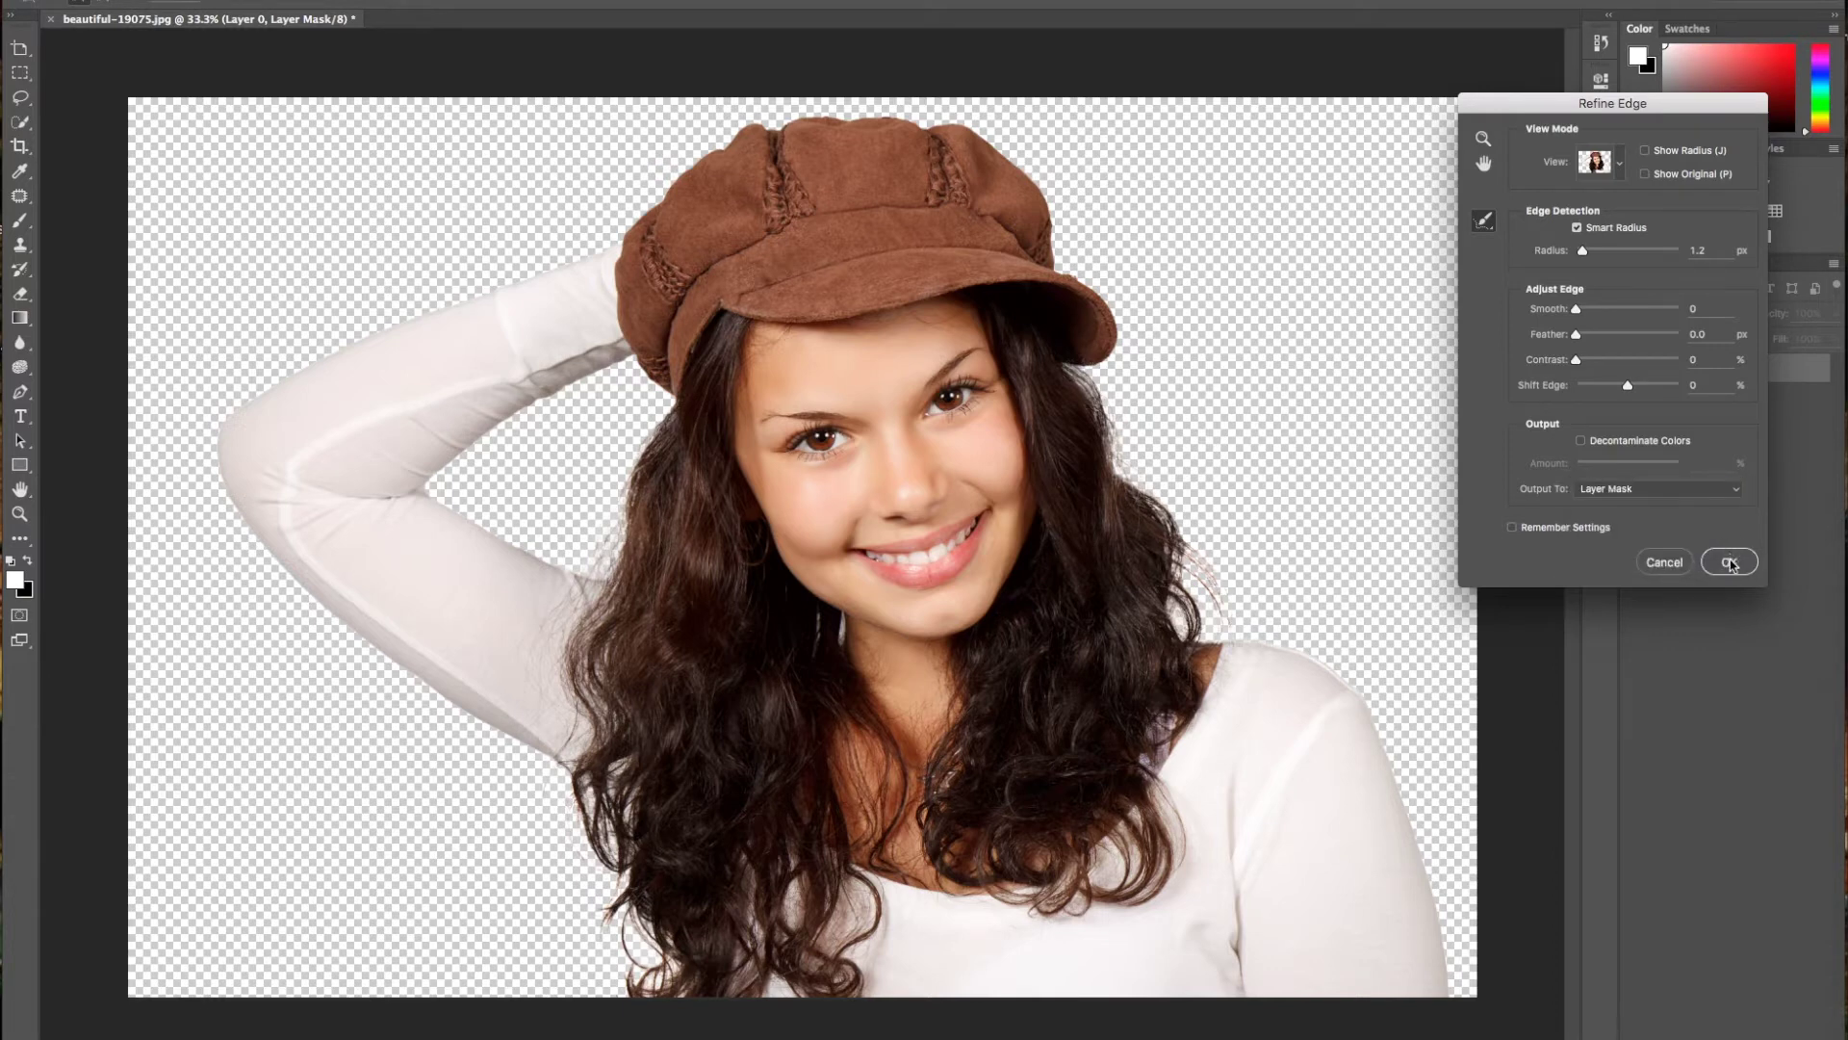
{"action": "left_click", "coordinate": [1732, 561]}
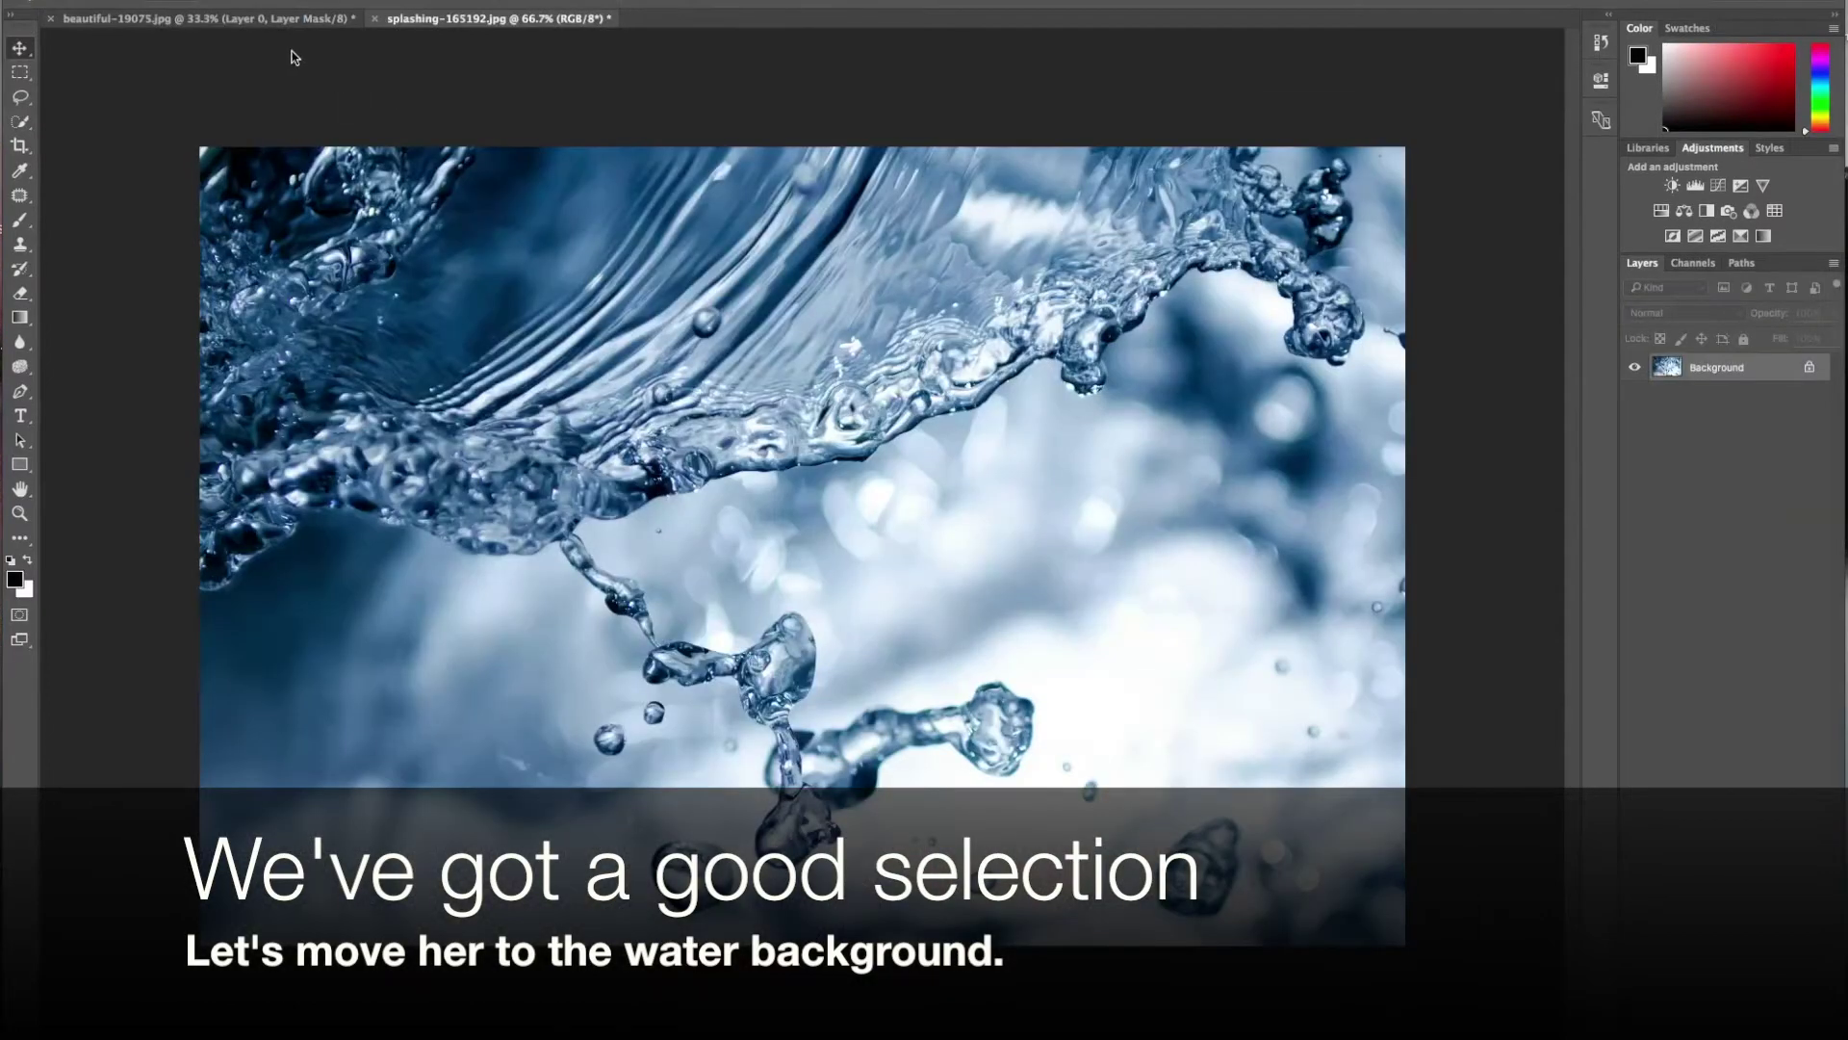
Drag the cut-out woman from her document onto the splashing water photo
{"action": "left_click", "coordinate": [248, 24]}
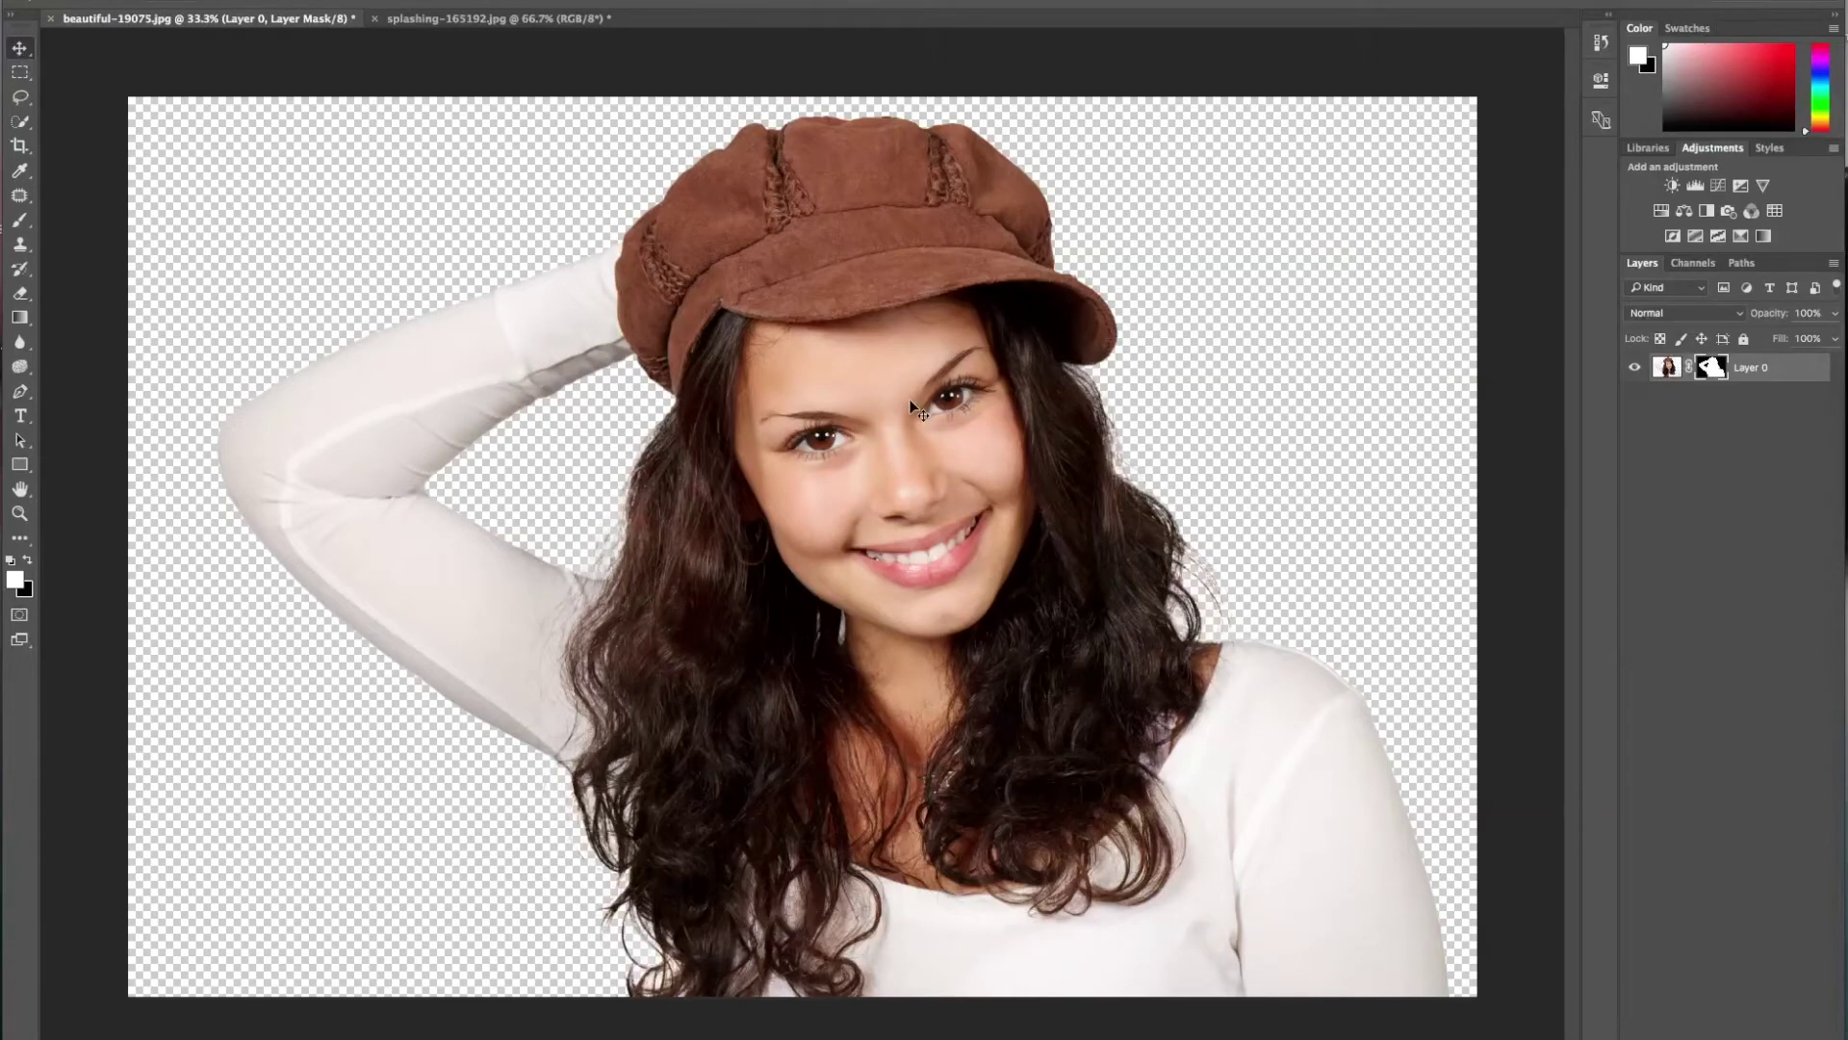
{"action": "left_click_drag", "start_coordinate": [910, 398], "coordinate": [491, 17]}
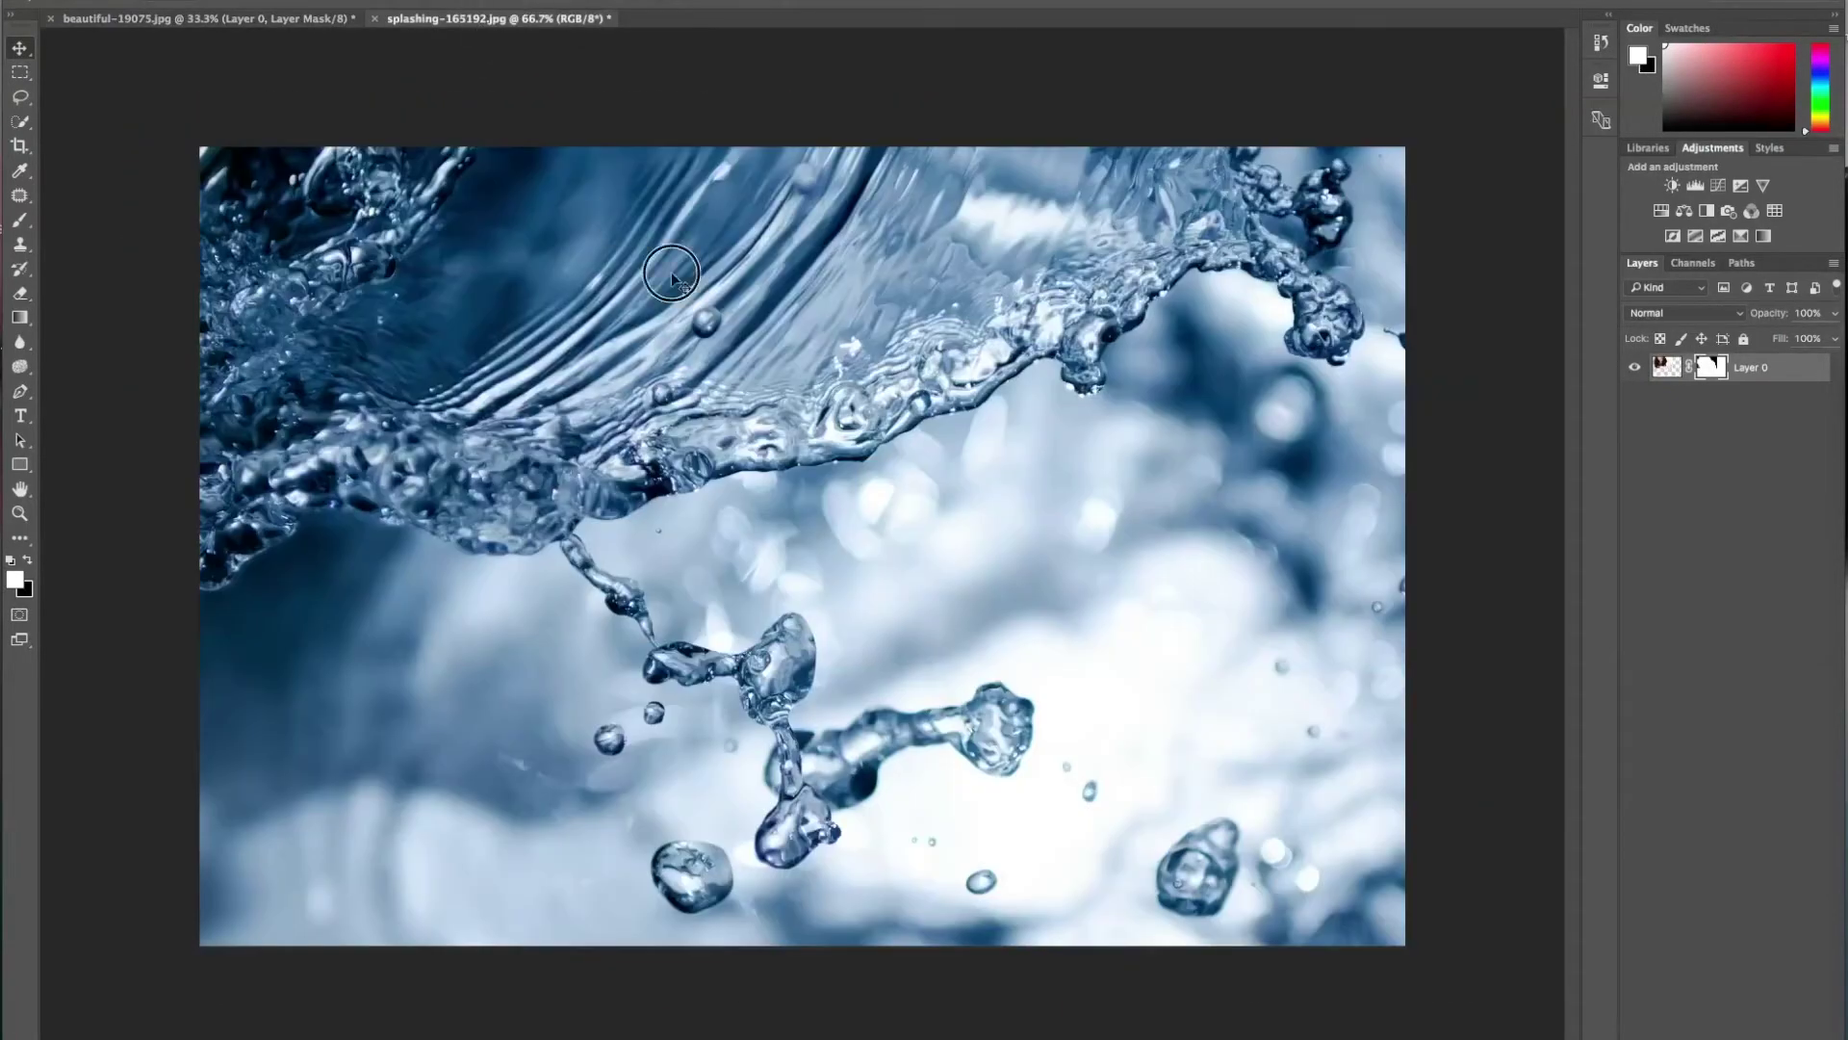
{"action": "left_click_drag", "start_coordinate": [491, 17], "coordinate": [833, 478]}
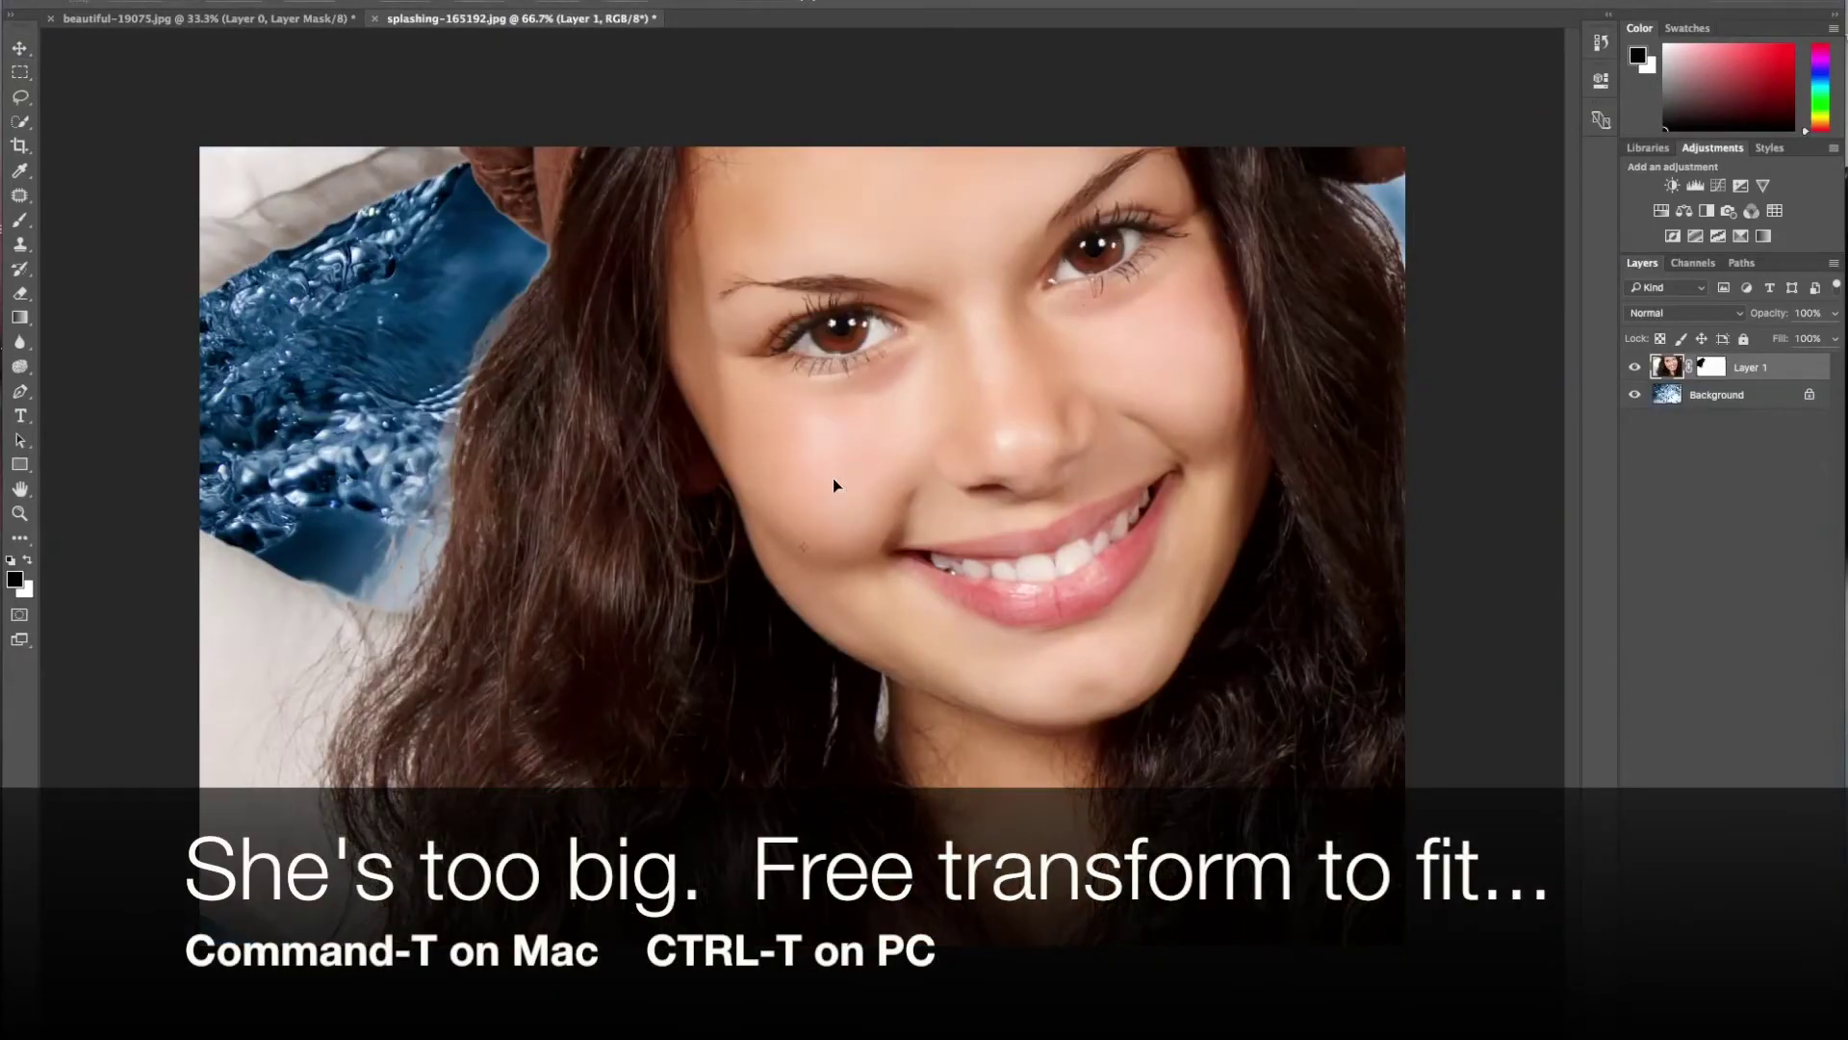
Scale the woman's layer down with Free Transform so she fits the canvas
{"action": "key", "text": "ctrl+minus"}
{"action": "key", "text": "ctrl+minus"}
{"action": "key", "text": "ctrl+t"}
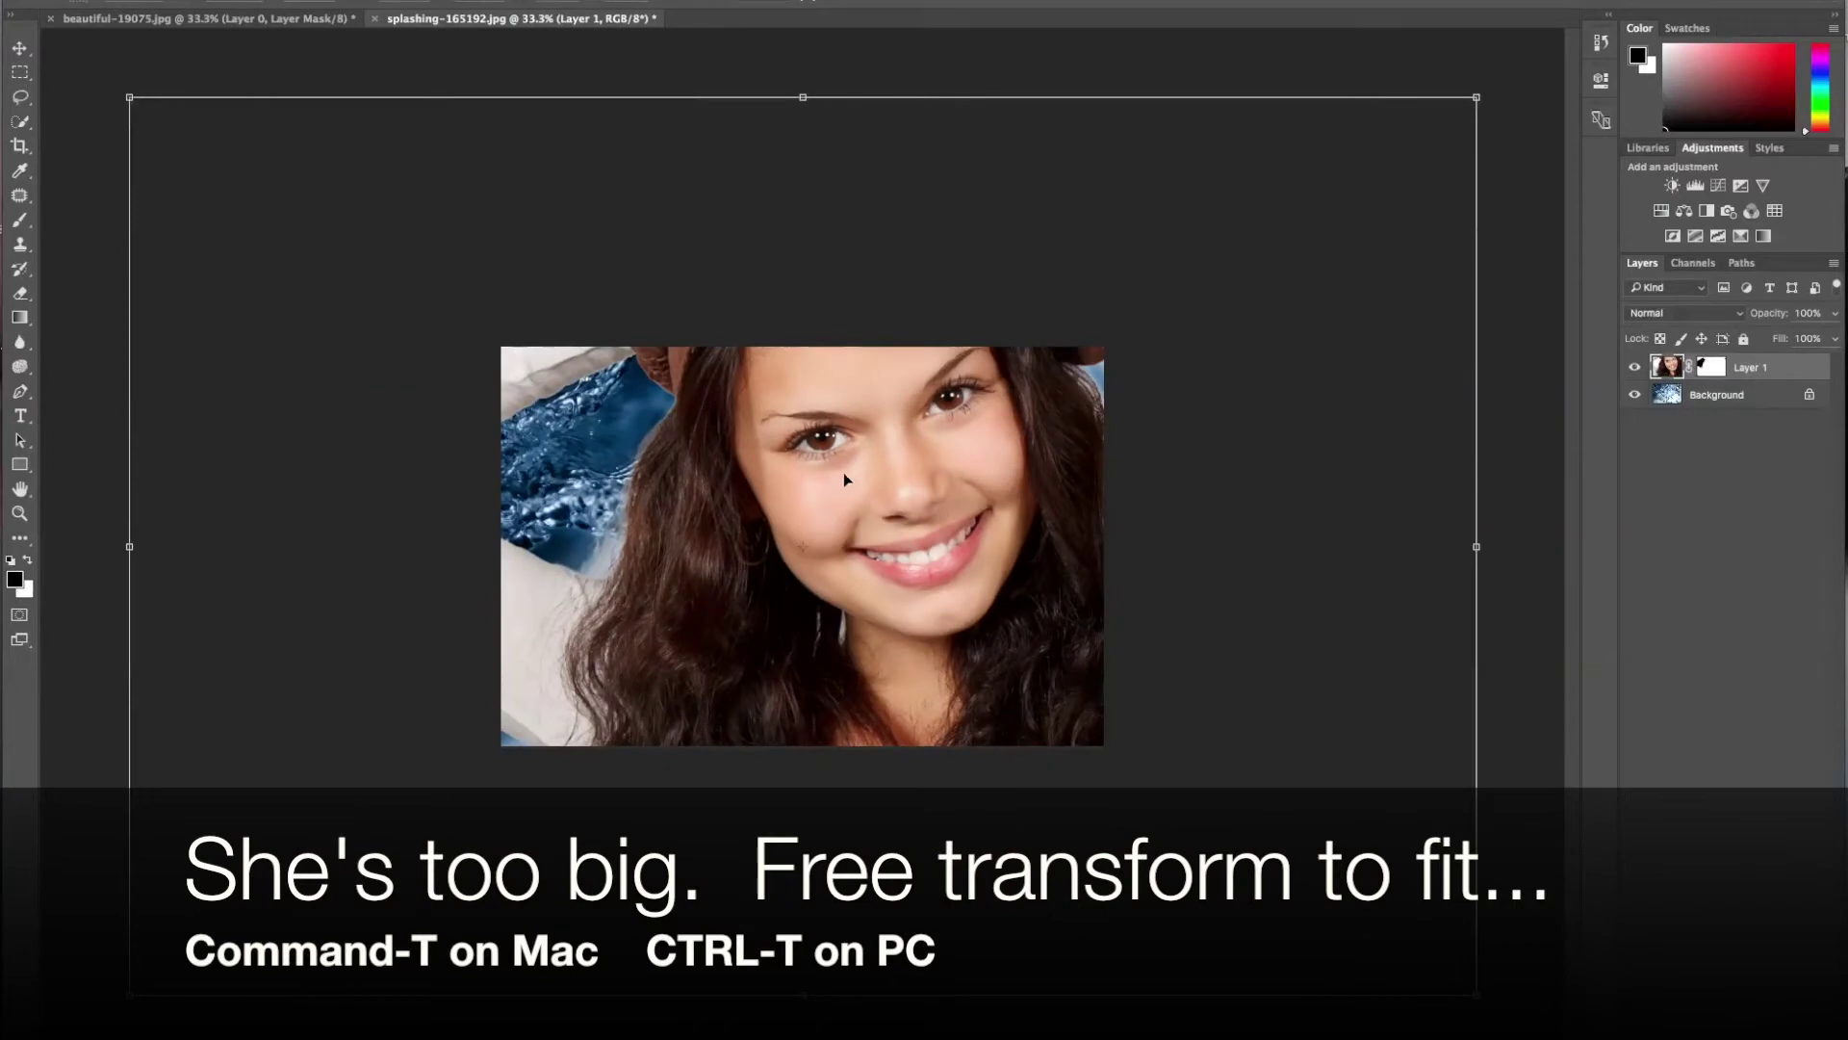
{"action": "left_click_drag", "start_coordinate": [1475, 95], "coordinate": [1112, 344]}
{"action": "key", "text": "Return"}
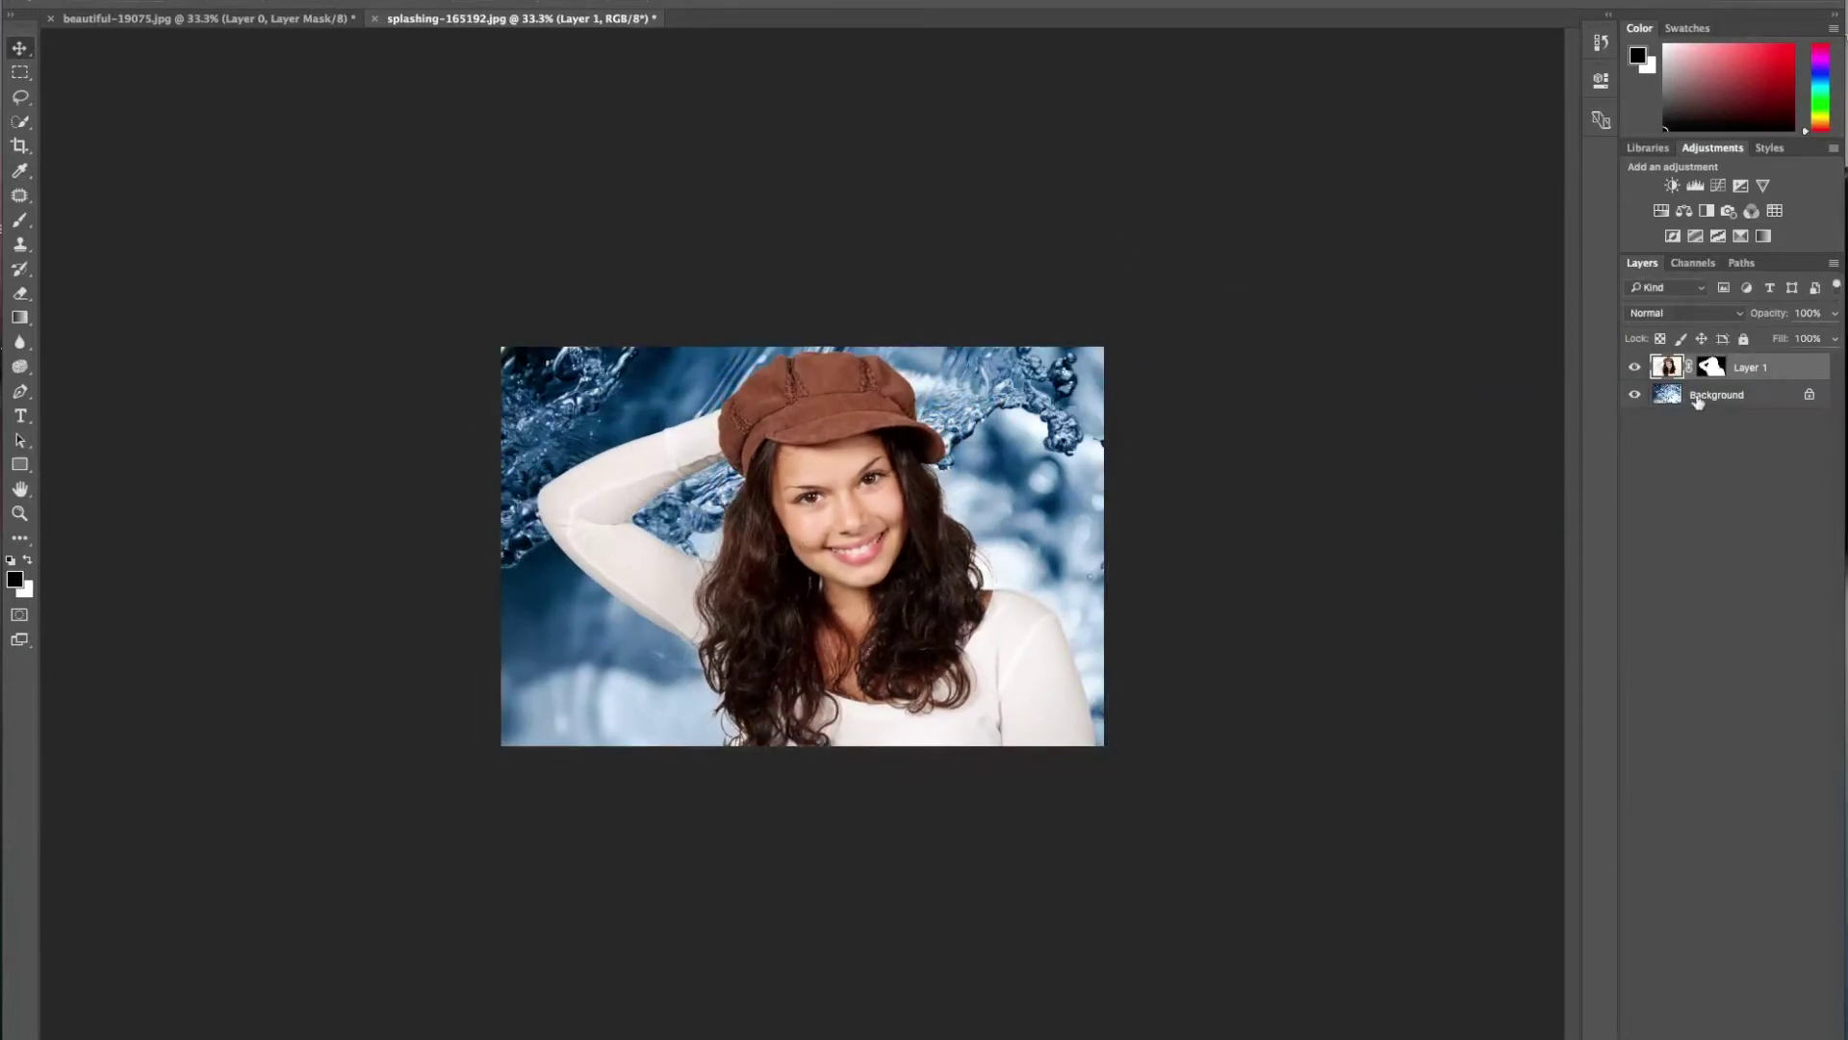
Unlock the water background, duplicate it as Layer 0 copy, and move the copy to the top
{"action": "left_click", "coordinate": [1698, 402]}
{"action": "left_click", "coordinate": [1805, 395]}
{"action": "left_click_drag", "start_coordinate": [1723, 395], "coordinate": [1785, 887]}
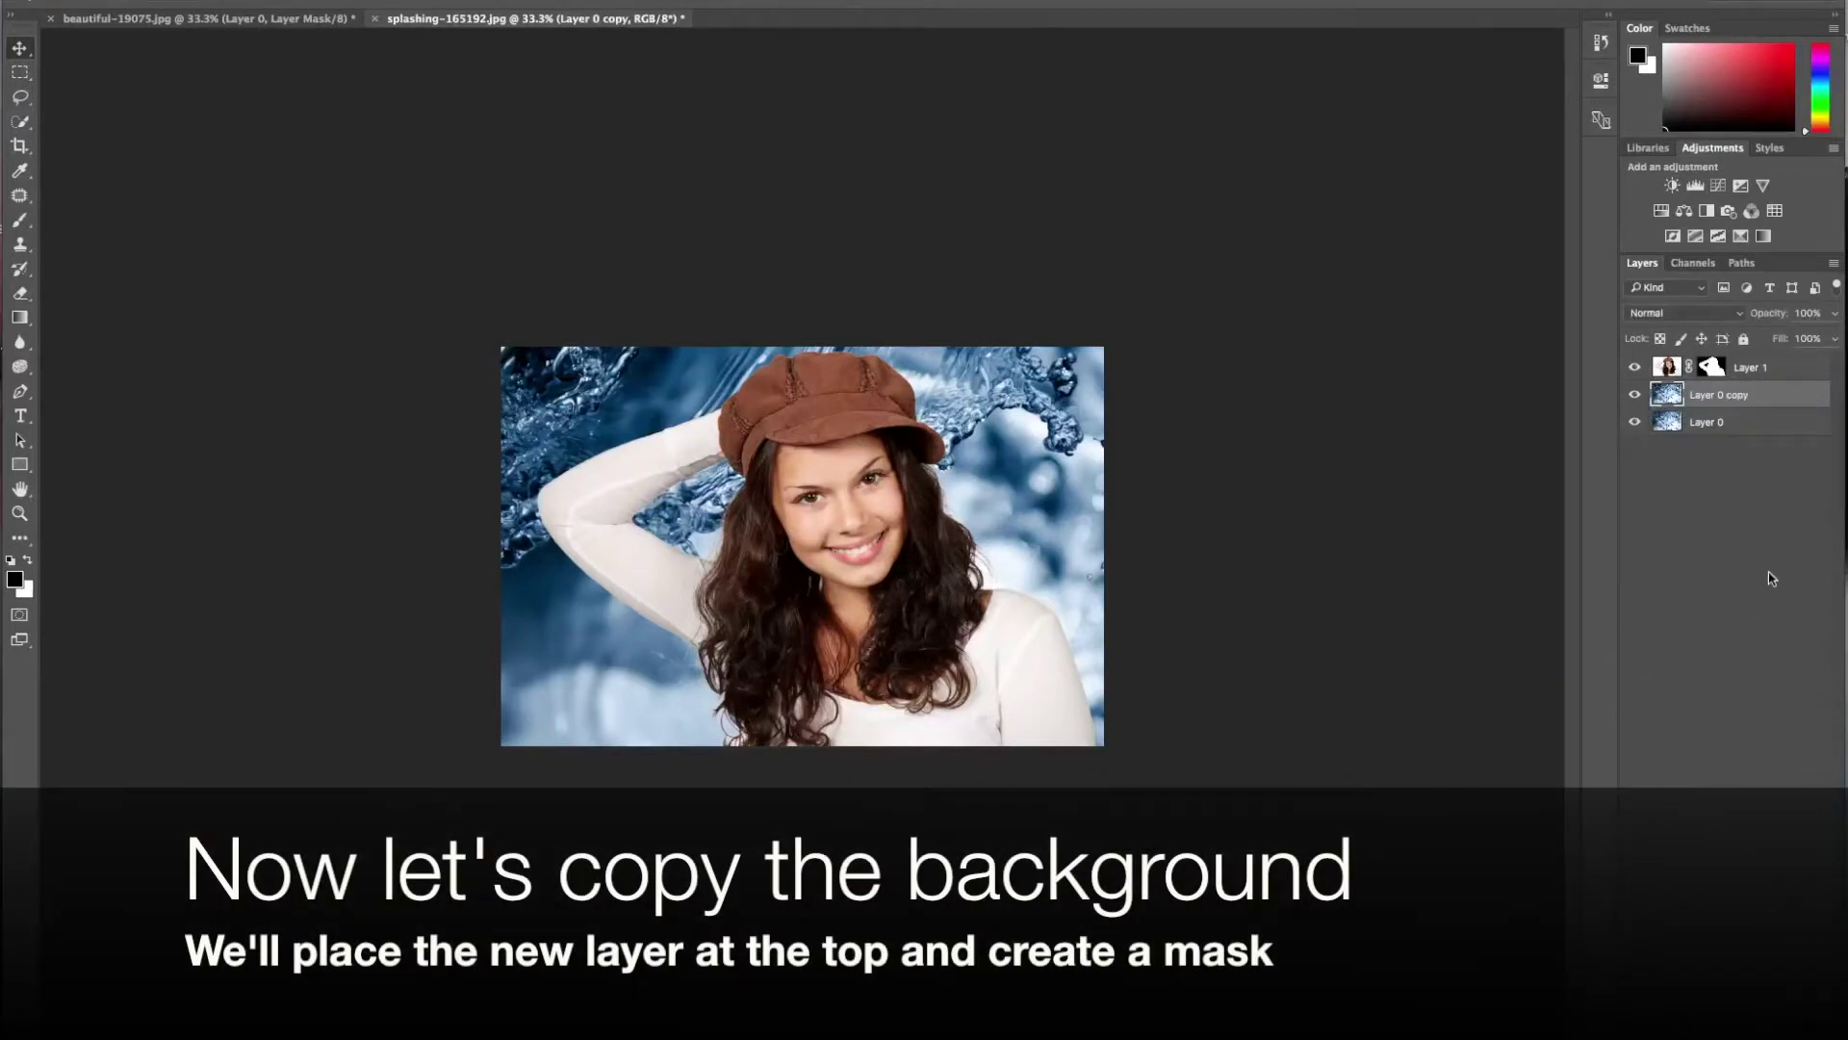
{"action": "left_click_drag", "start_coordinate": [1723, 395], "coordinate": [1723, 361]}
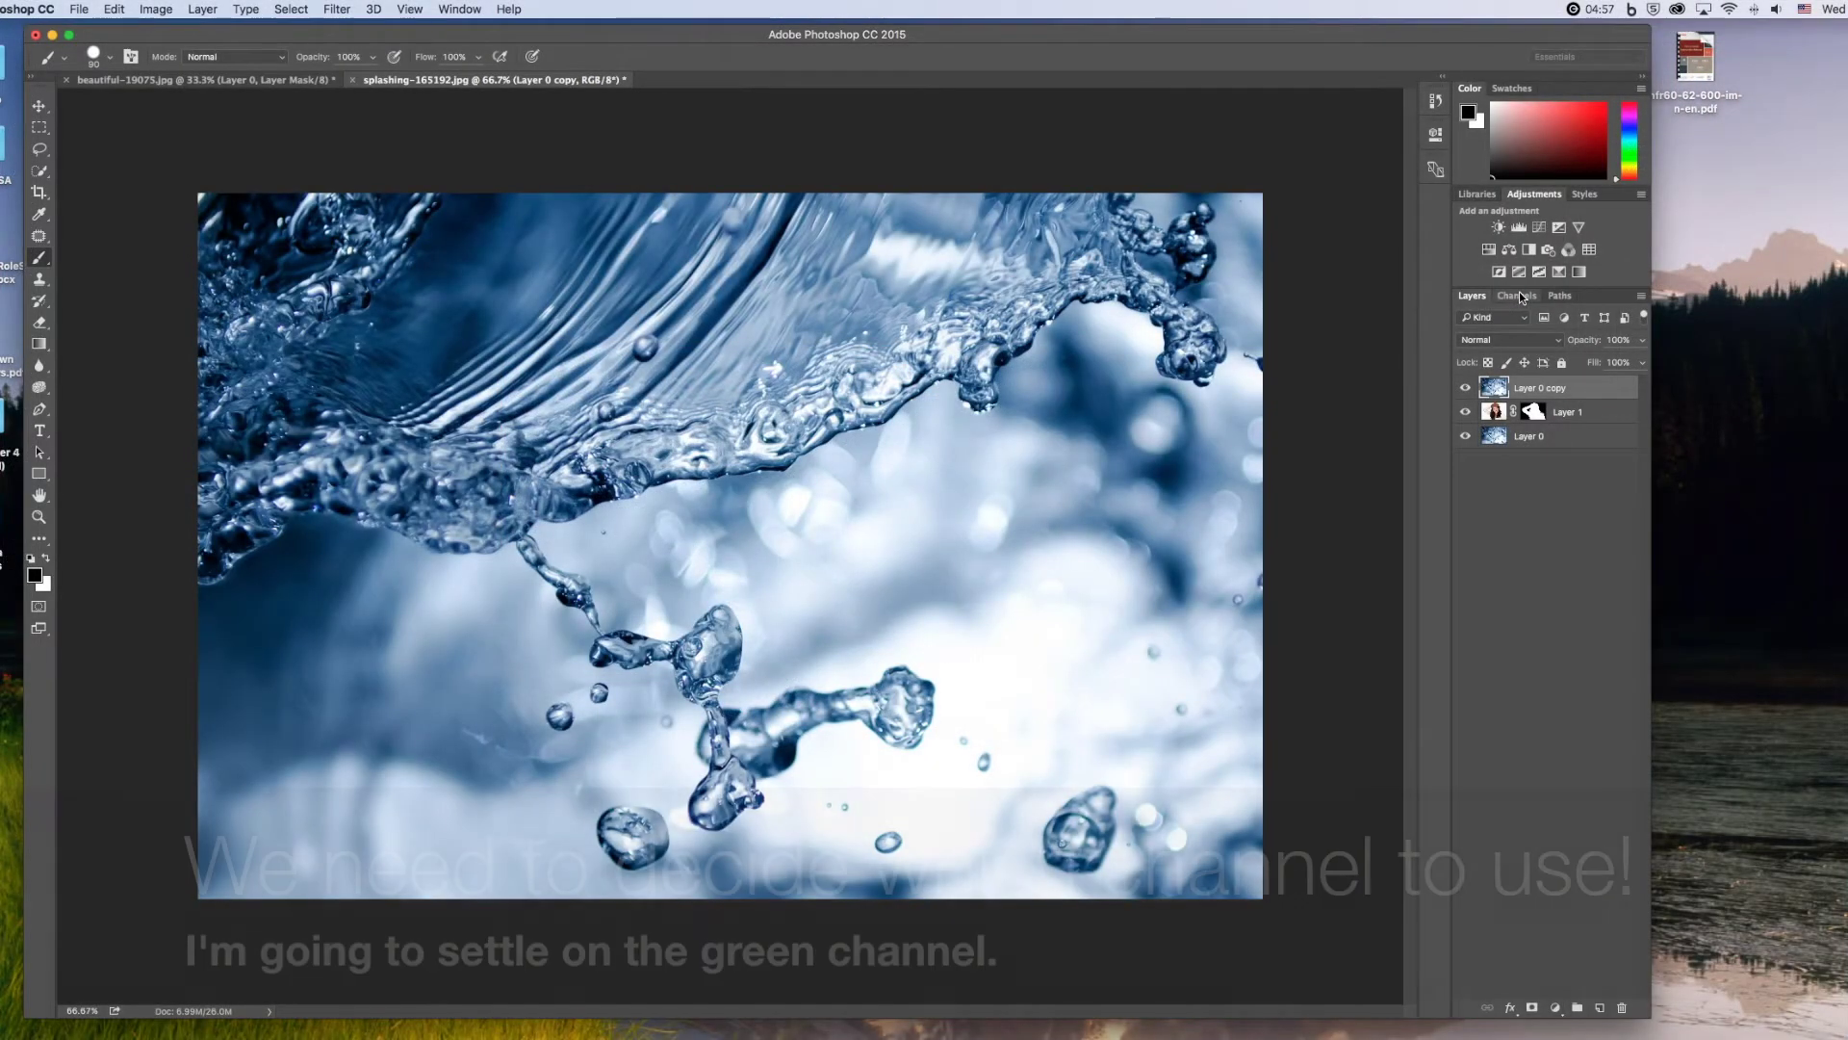
Compare the Red, Green and Blue channels, ending on the Green channel alone
{"action": "left_click", "coordinate": [1519, 293]}
{"action": "left_click", "coordinate": [1500, 378]}
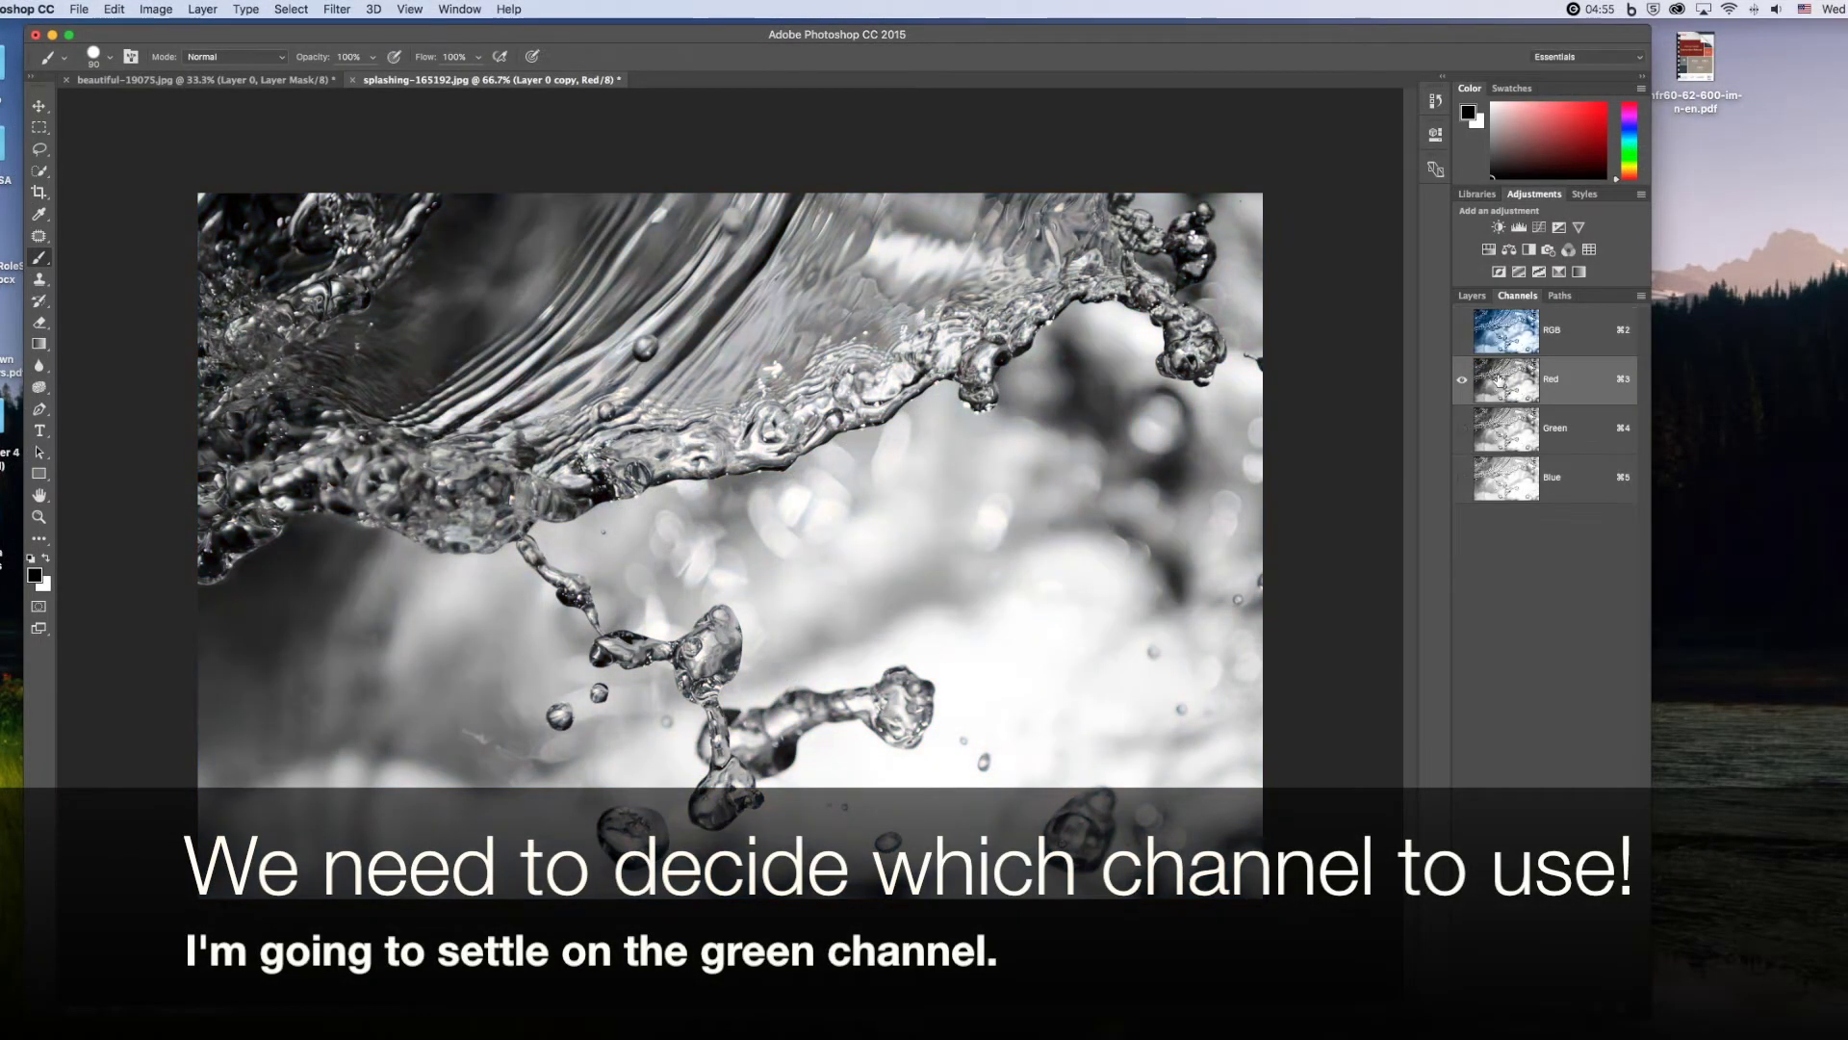
{"action": "left_click", "coordinate": [1506, 426]}
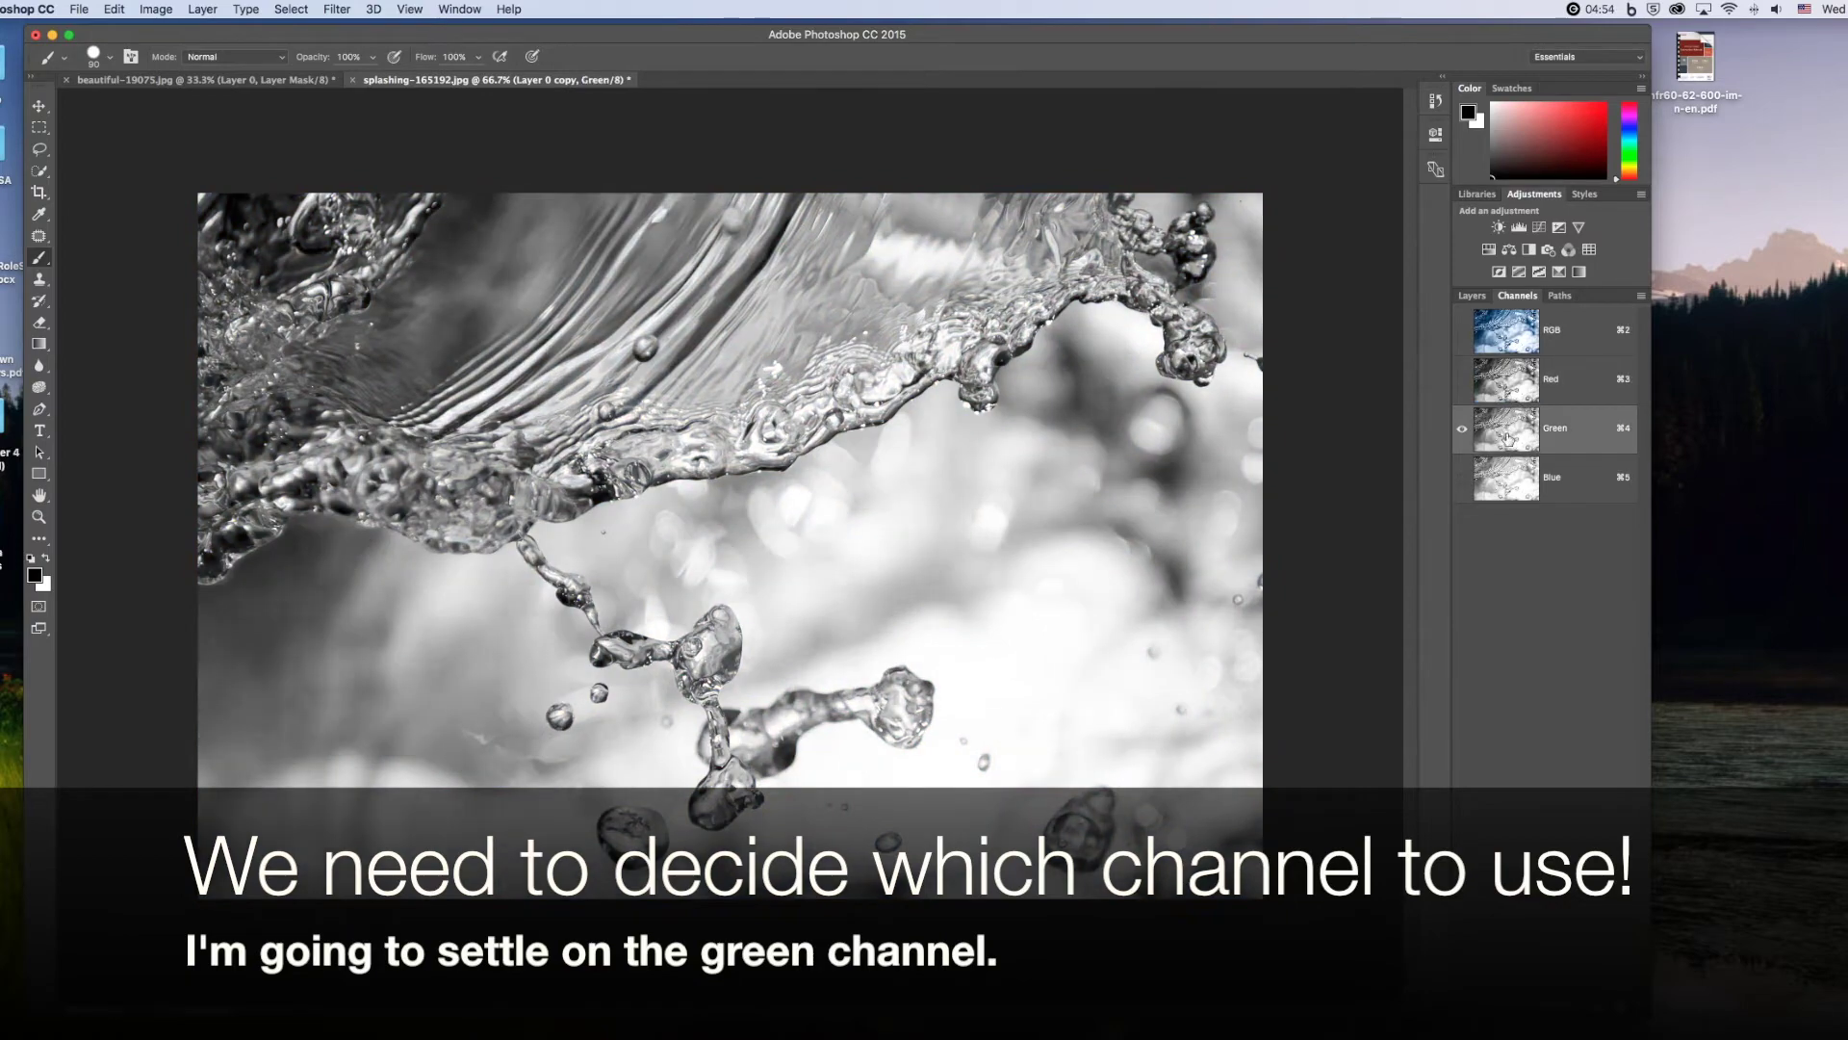
{"action": "left_click", "coordinate": [1507, 486]}
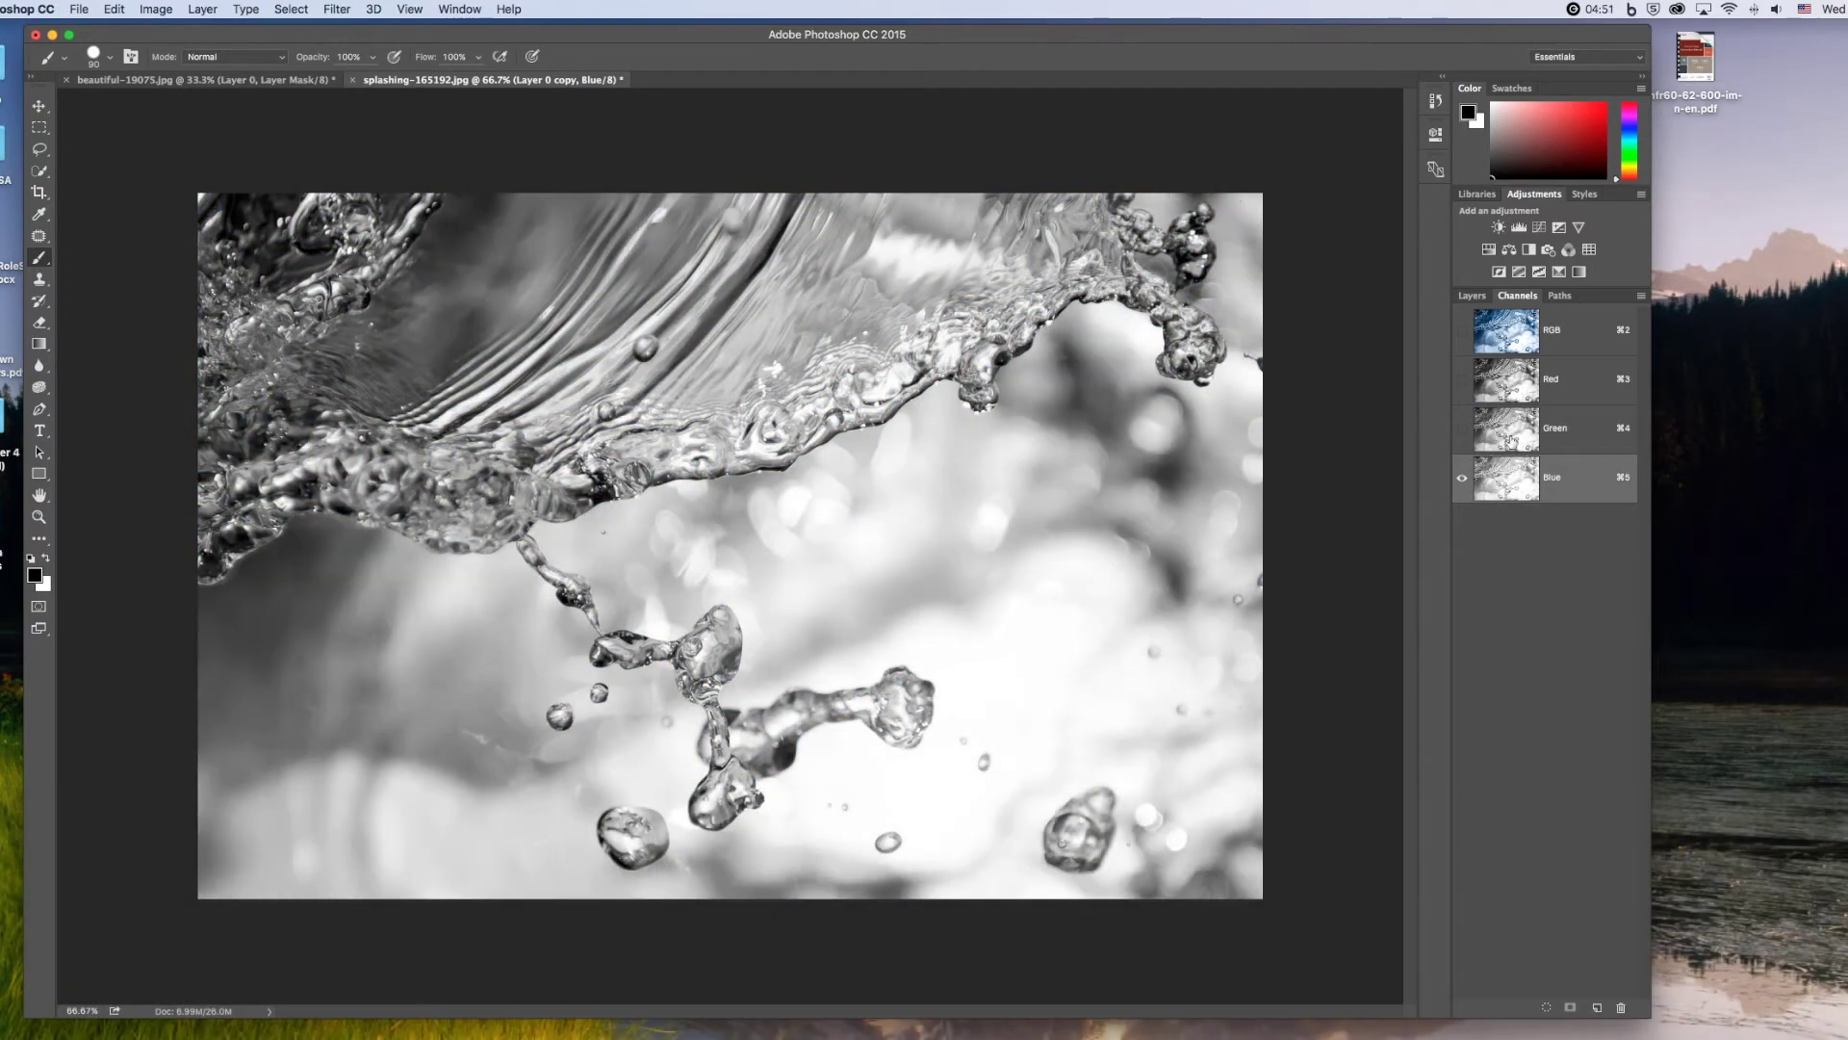
{"action": "left_click", "coordinate": [1510, 440]}
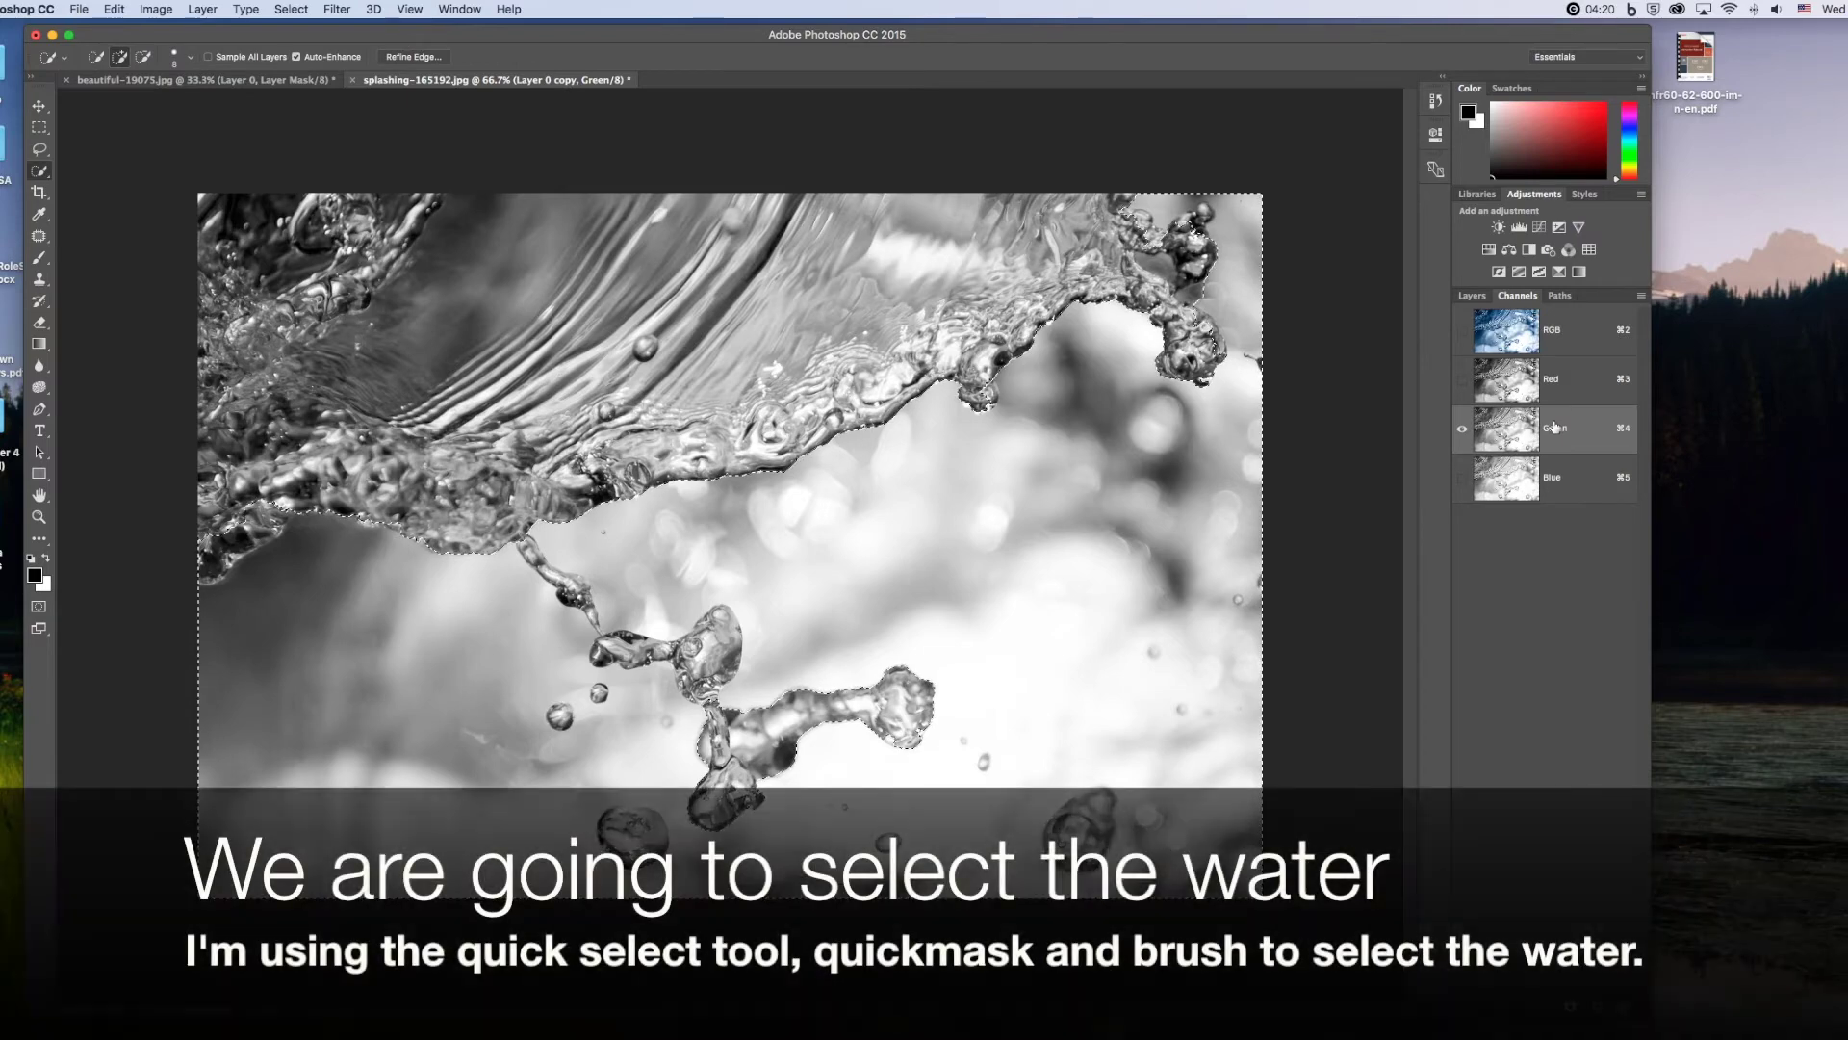
Duplicate the Green channel as Green copy
{"action": "right_click", "coordinate": [1554, 424]}
{"action": "left_click", "coordinate": [1575, 429]}
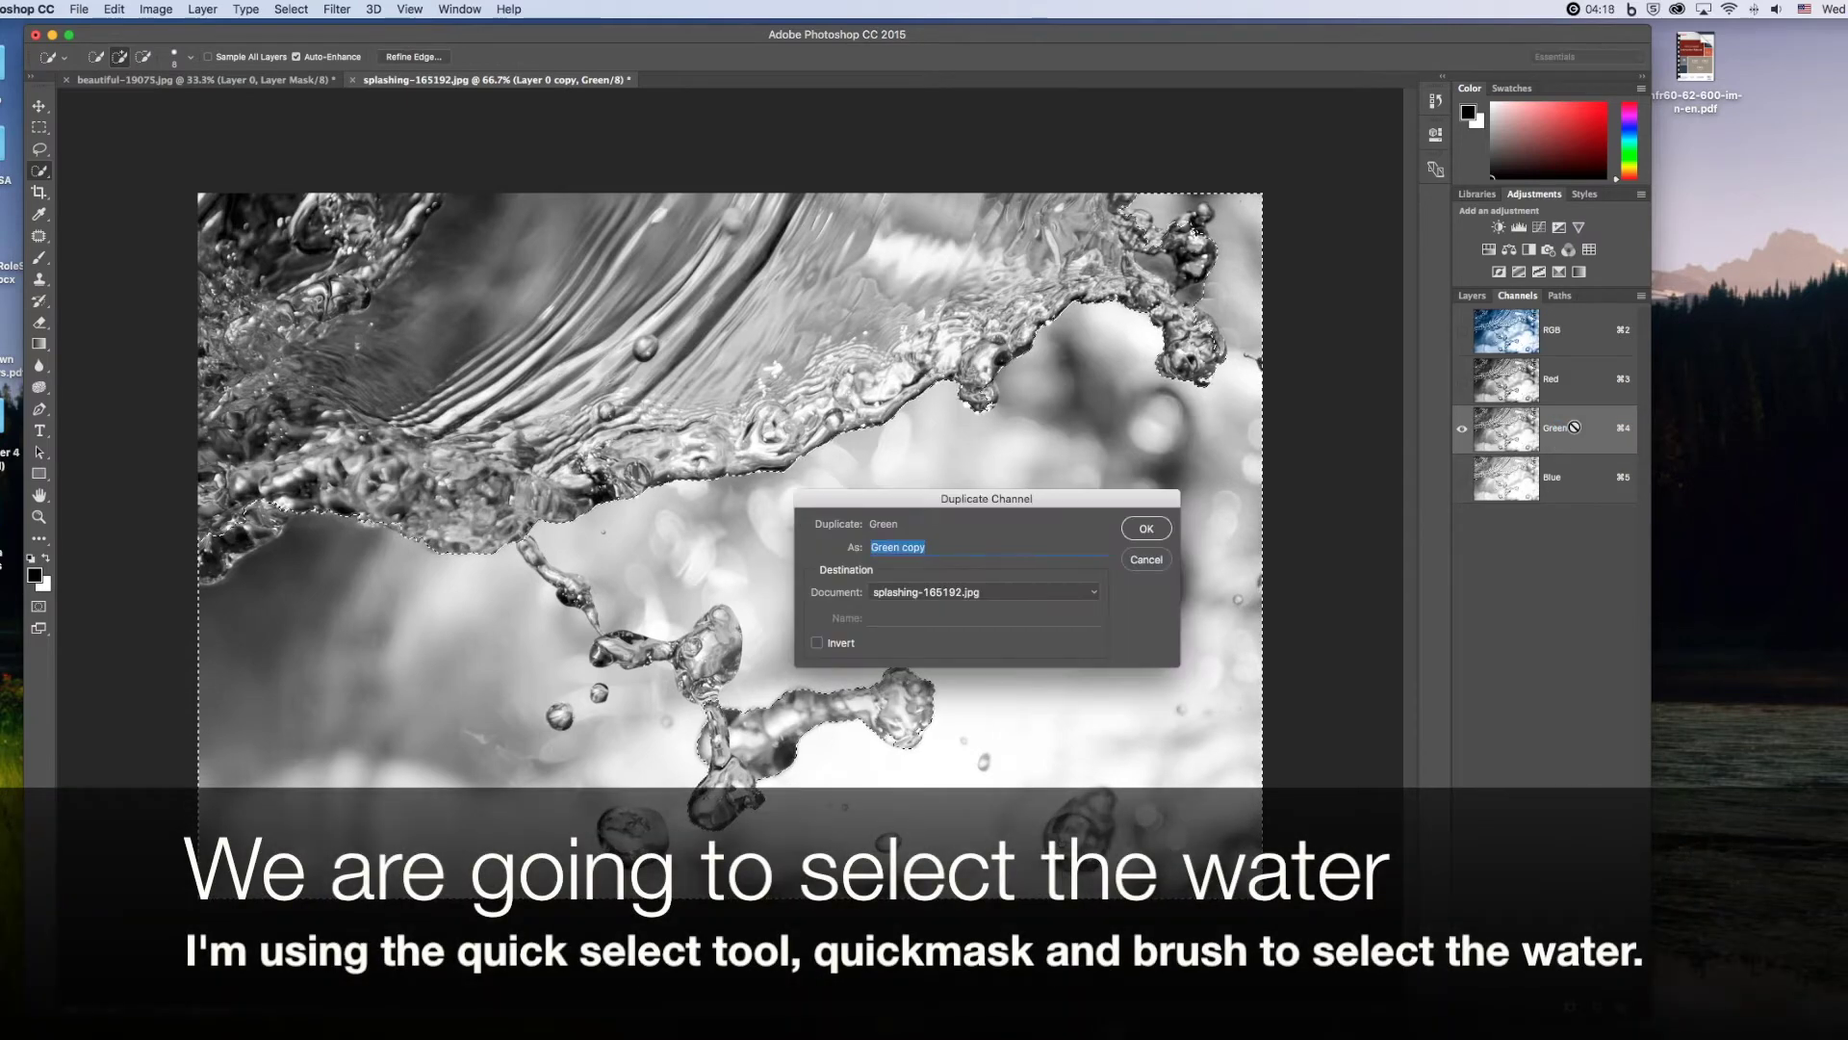
{"action": "left_click", "coordinate": [1140, 529]}
{"action": "left_click", "coordinate": [1501, 529]}
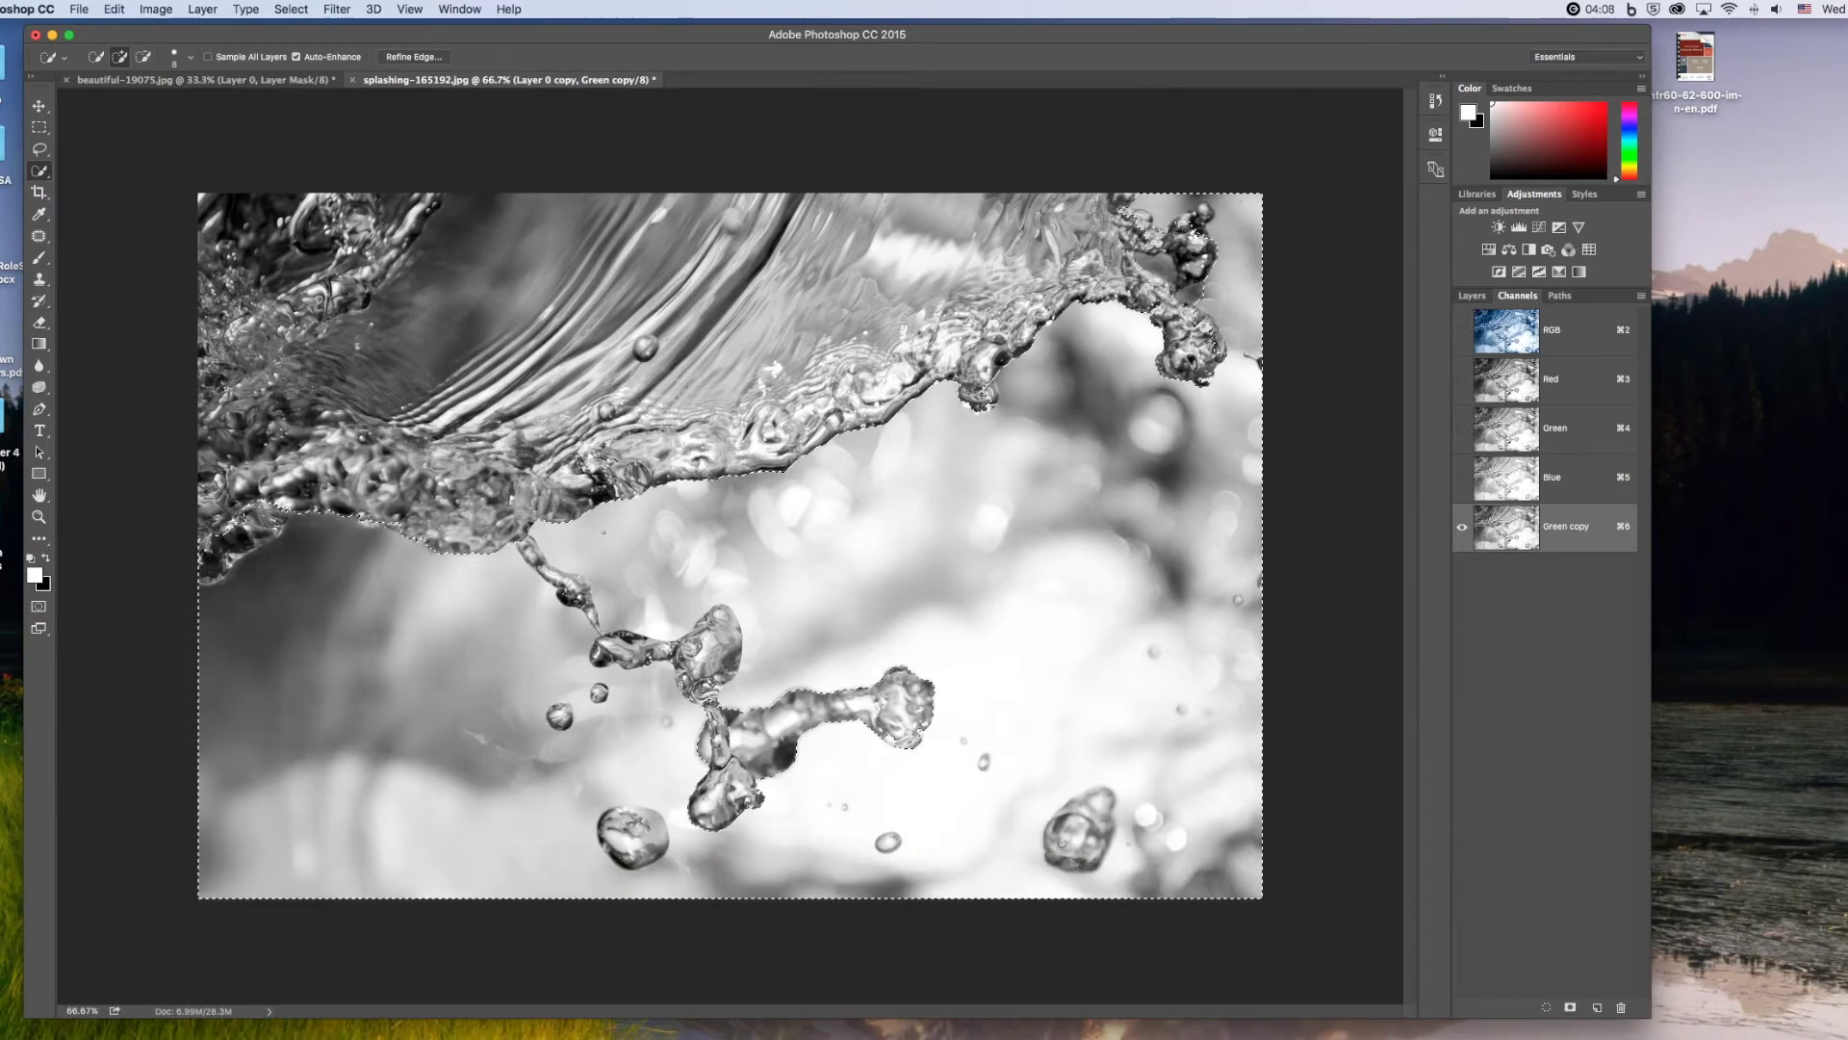
In Quick Mask, paint the splash stem, trickle, bubbles and droplets into the water selection
{"action": "key", "text": "q"}
{"action": "key", "text": "b"}
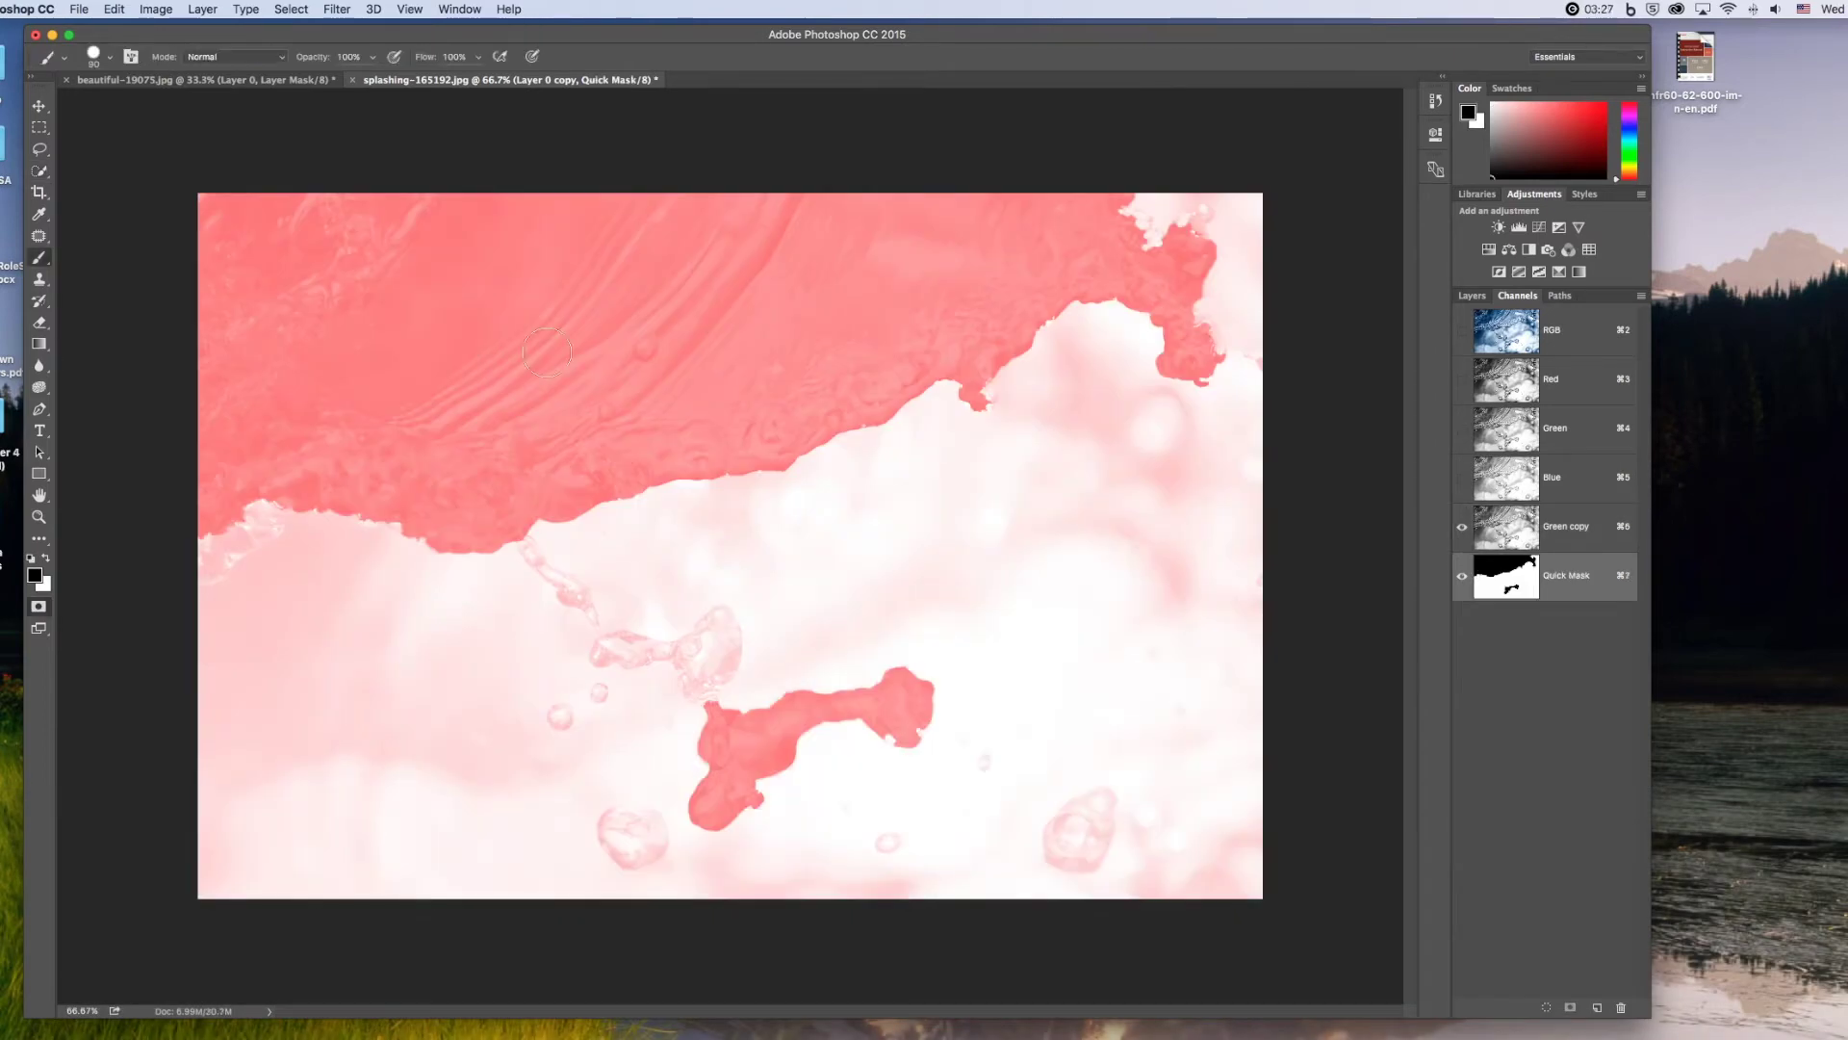
{"action": "left_click_drag", "start_coordinate": [722, 679], "coordinate": [595, 643]}
{"action": "key", "text": "bracketleft"}
{"action": "key", "text": "bracketleft"}
{"action": "left_click_drag", "start_coordinate": [517, 544], "coordinate": [578, 593]}
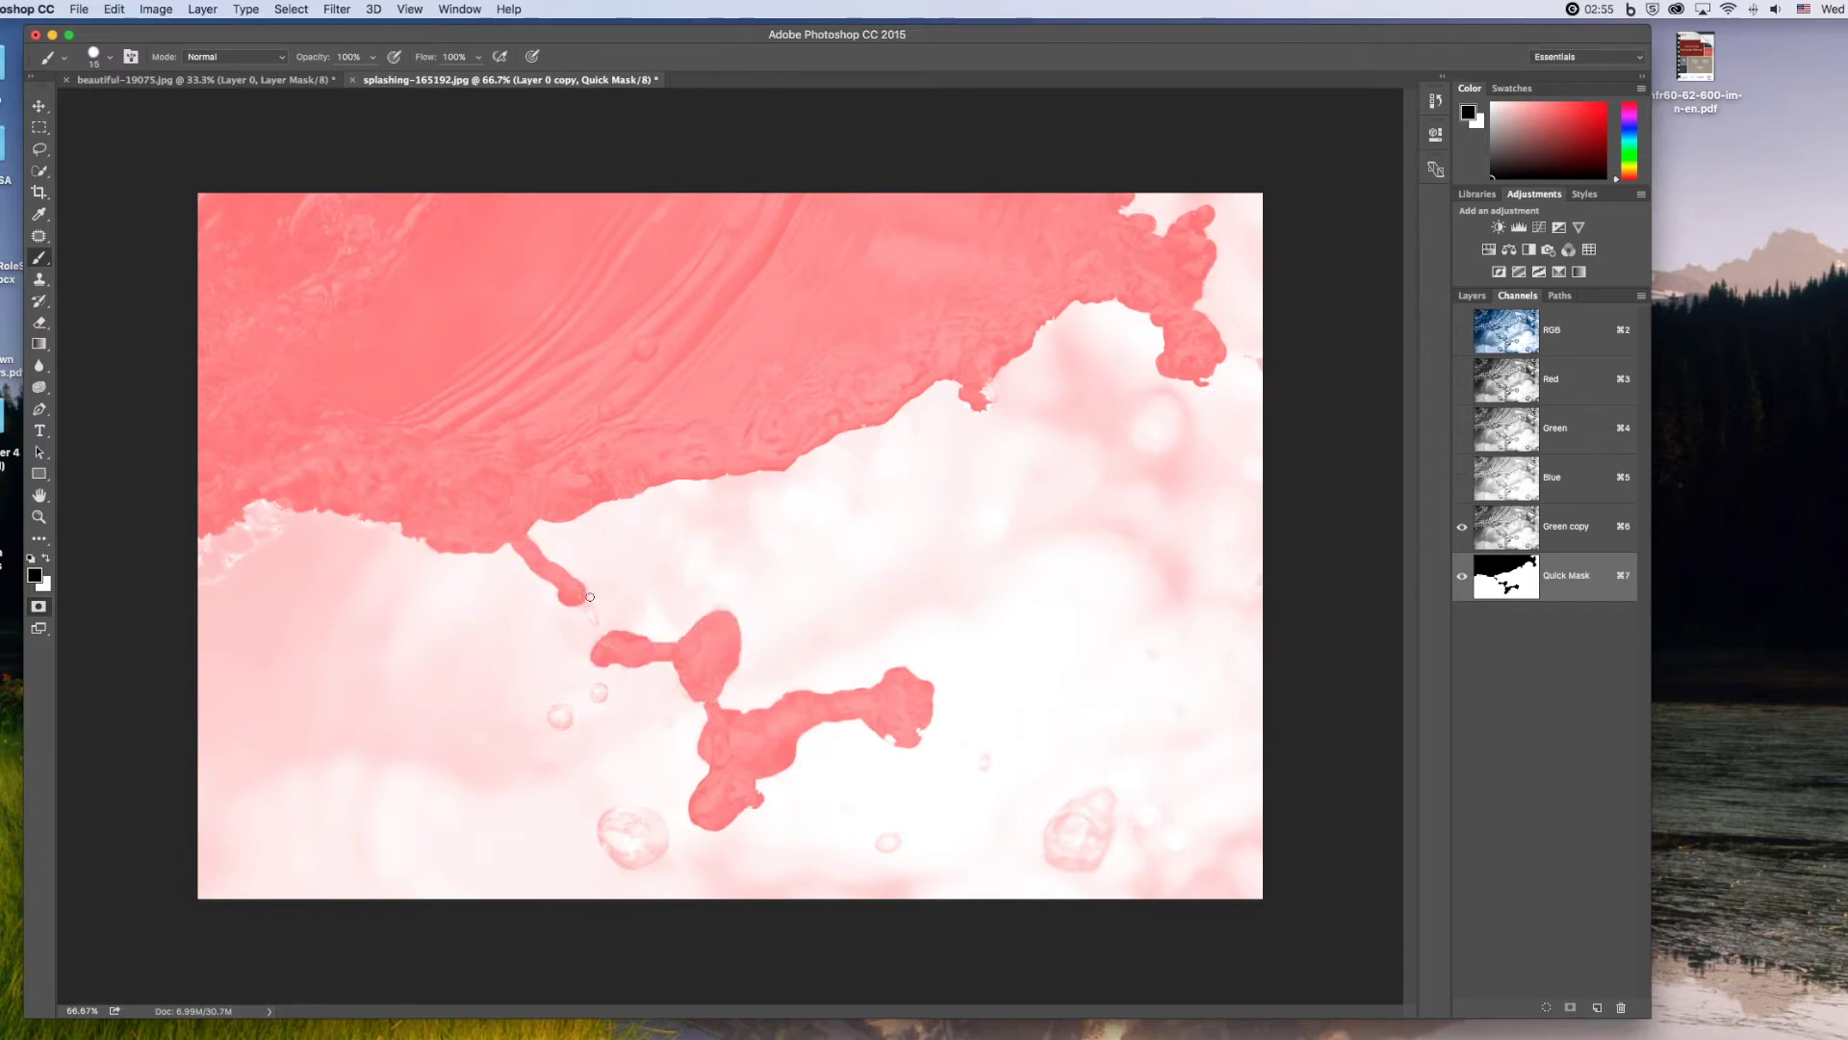
{"action": "left_click", "coordinate": [599, 692]}
{"action": "left_click", "coordinate": [560, 716]}
{"action": "key", "text": "bracketright"}
{"action": "key", "text": "bracketright"}
{"action": "key", "text": "bracketright"}
{"action": "left_click", "coordinate": [633, 835]}
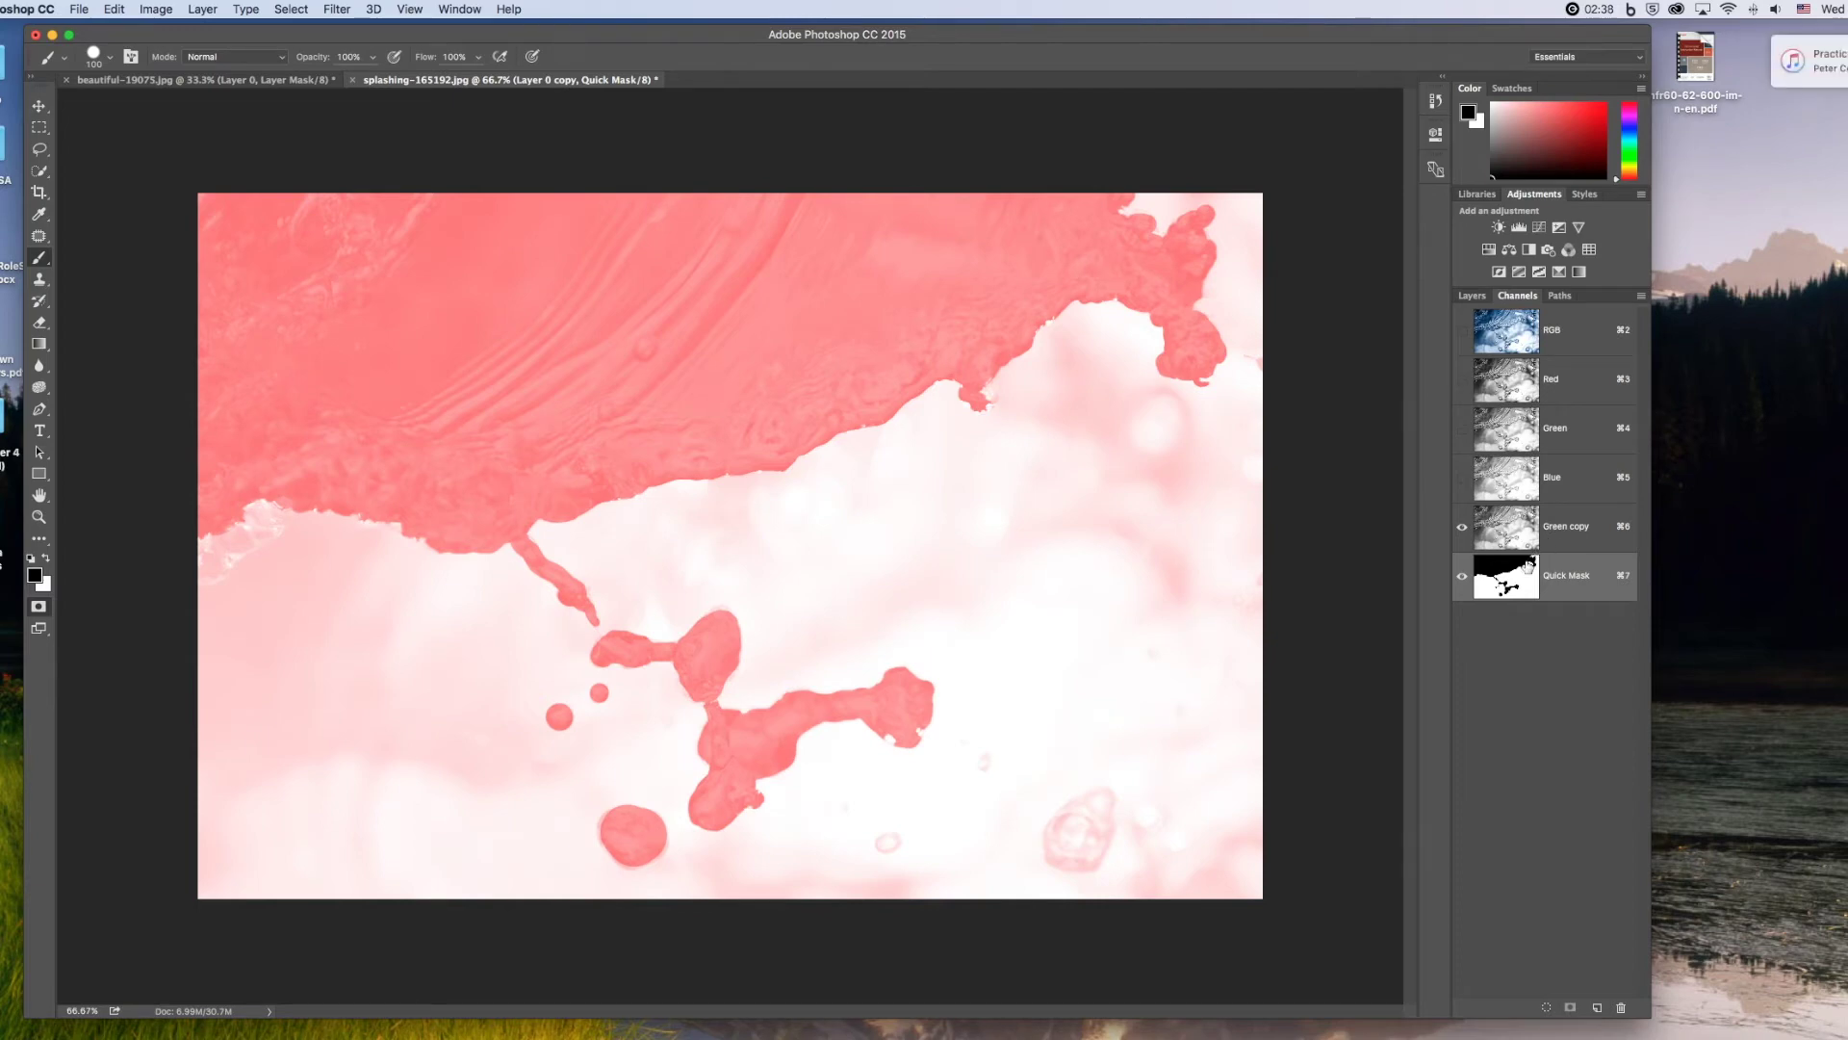
{"action": "key", "text": "q"}
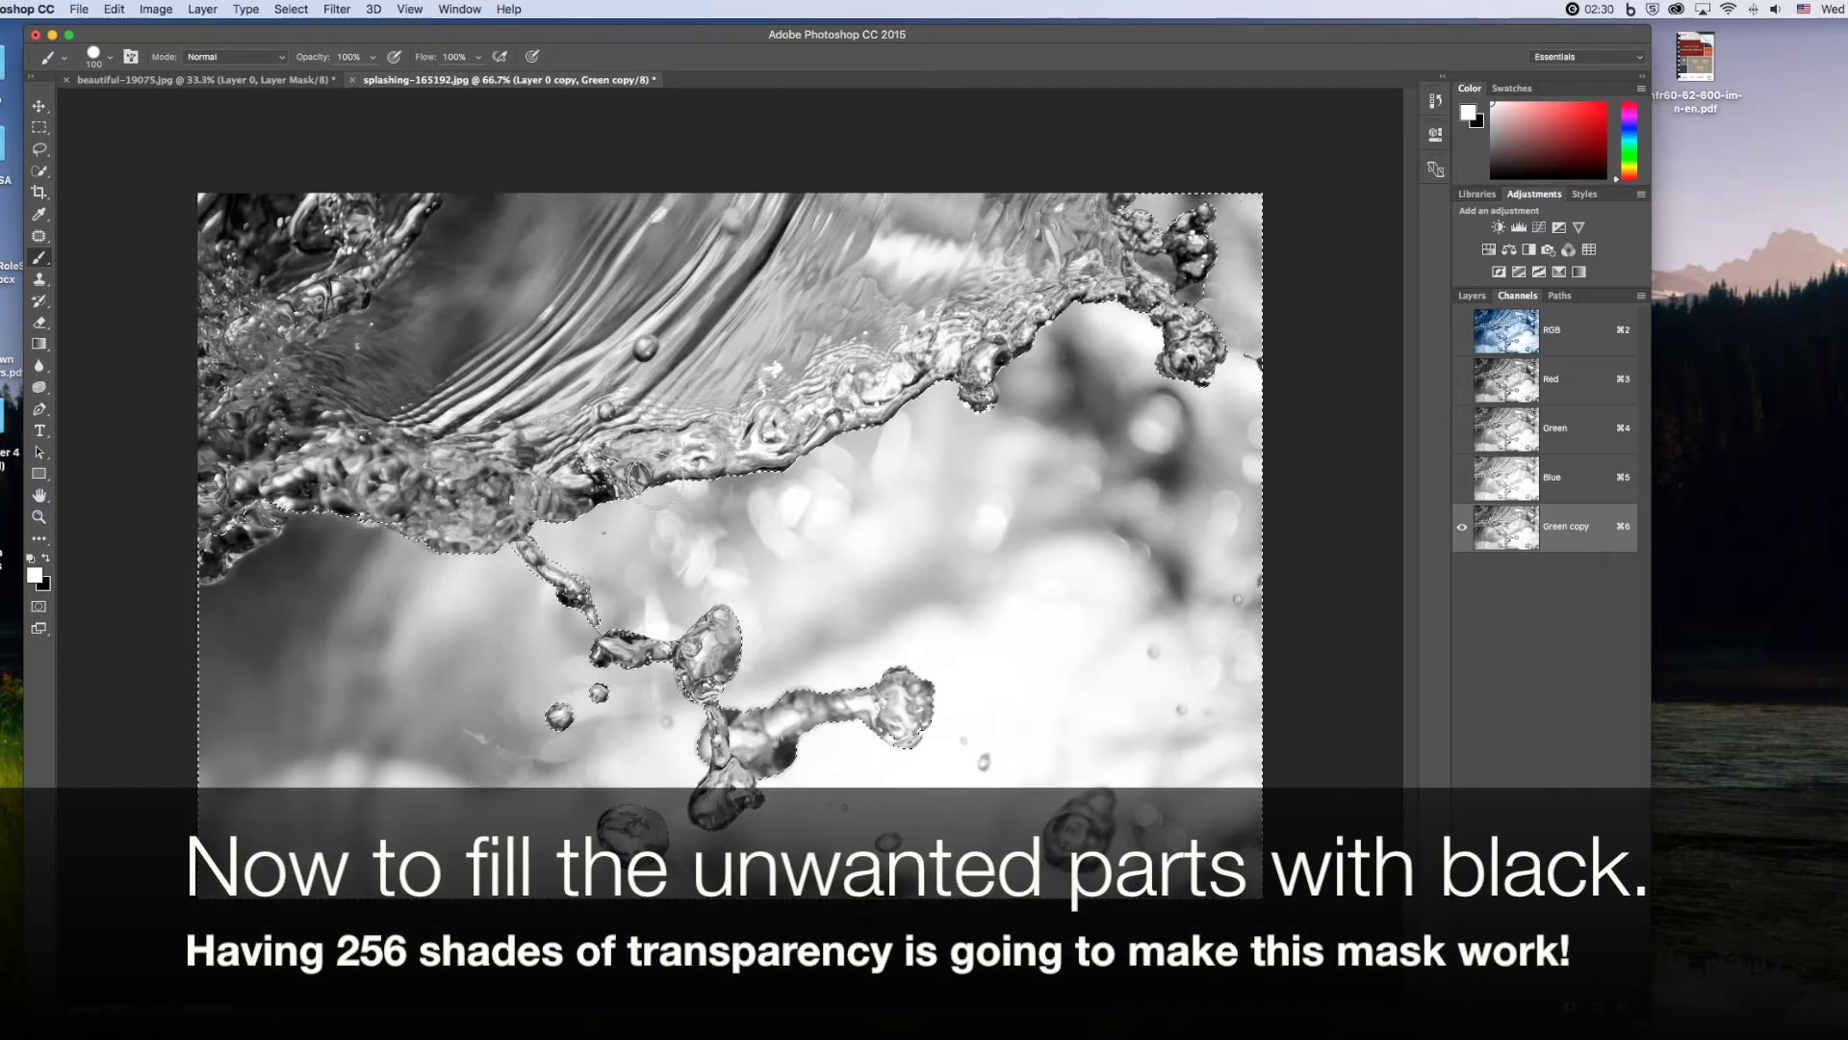
Fill everything outside the water selection with black on Green copy, then deselect
{"action": "left_click", "coordinate": [45, 559]}
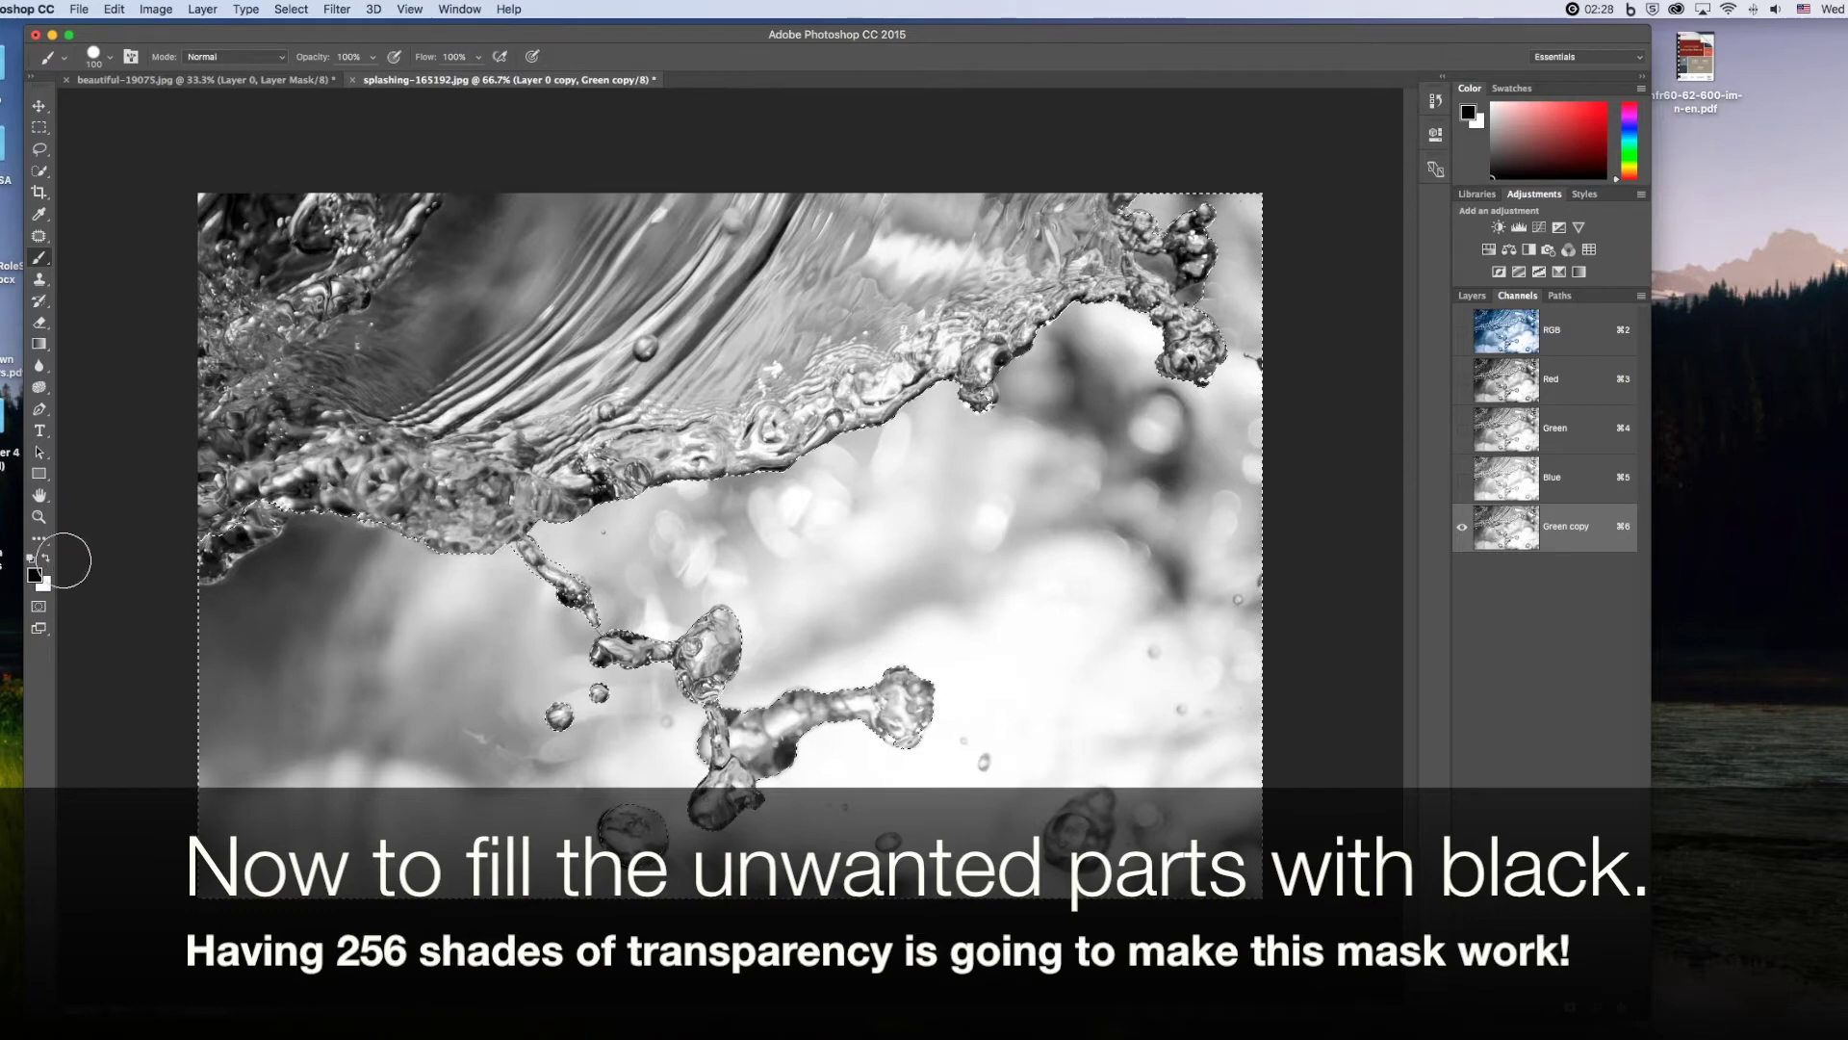
{"action": "key", "text": "alt+BackSpace"}
{"action": "key", "text": "ctrl+d"}
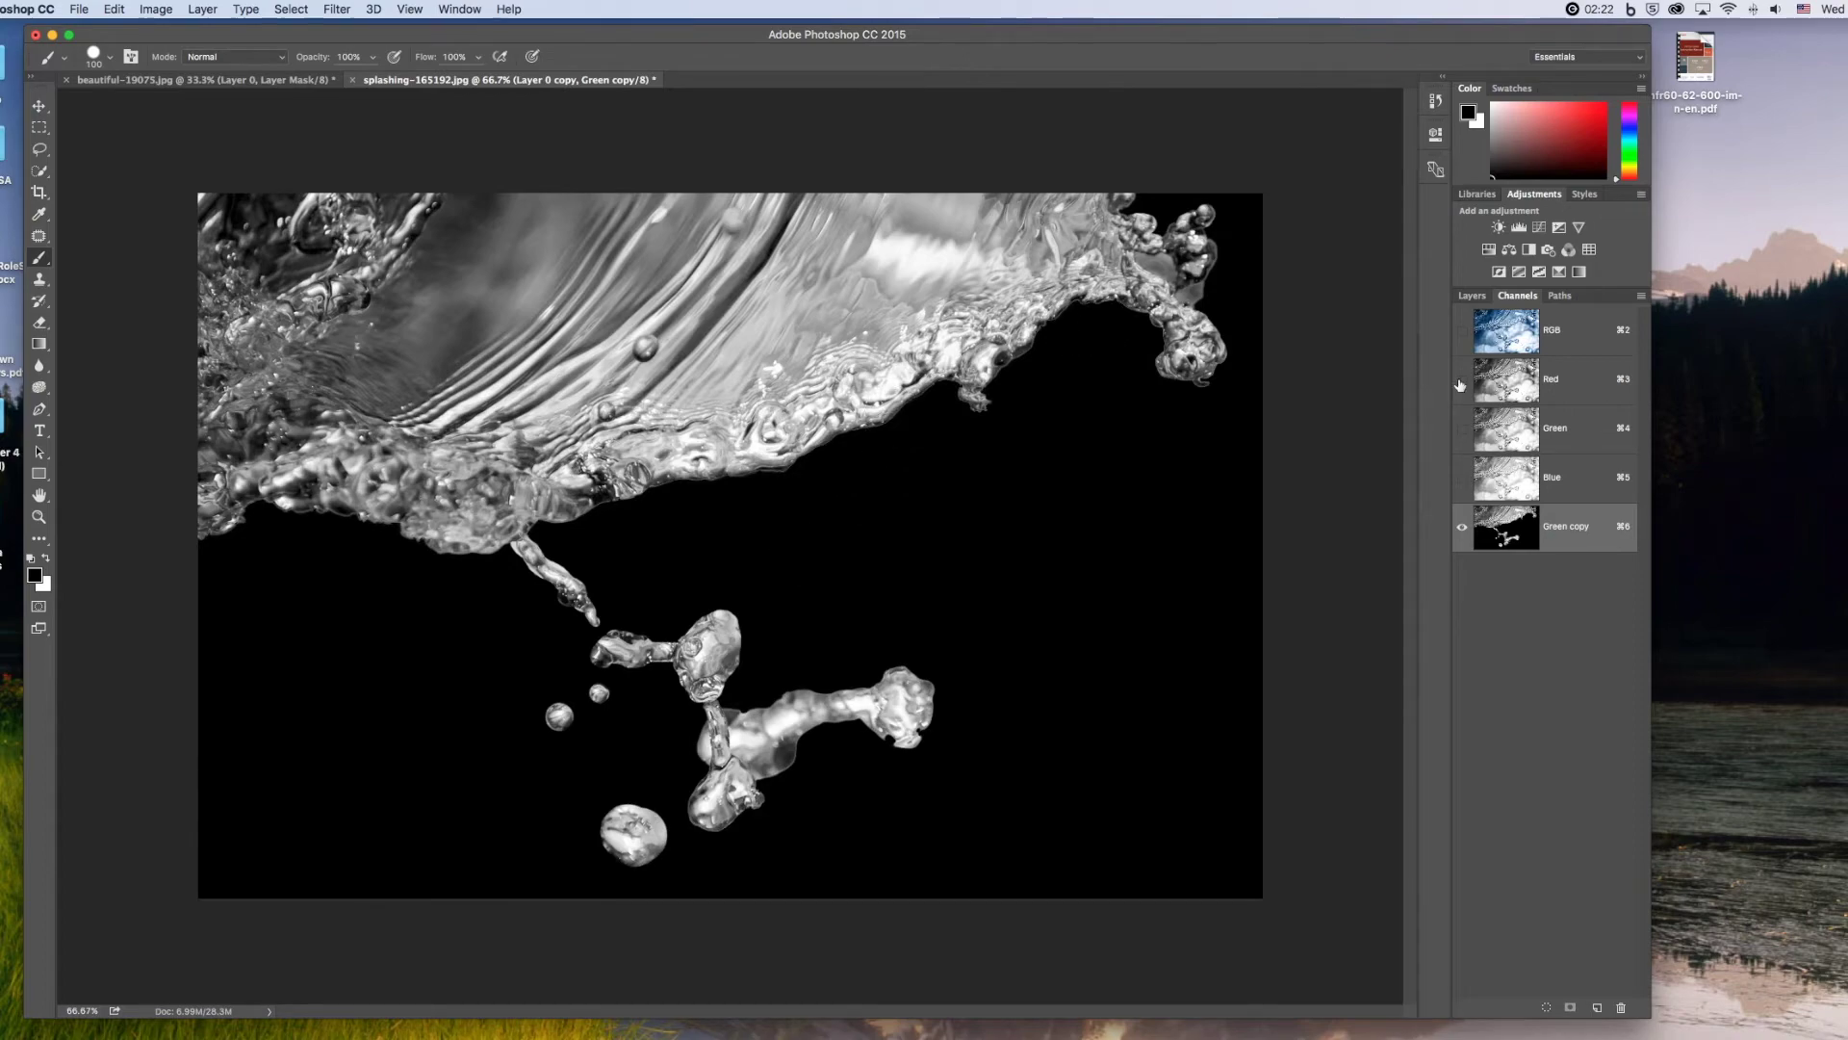
Load Green copy as a selection, mask the top water layer with it, and lower opacity to 90%
{"action": "left_click", "coordinate": [1497, 520], "text": "ctrl"}
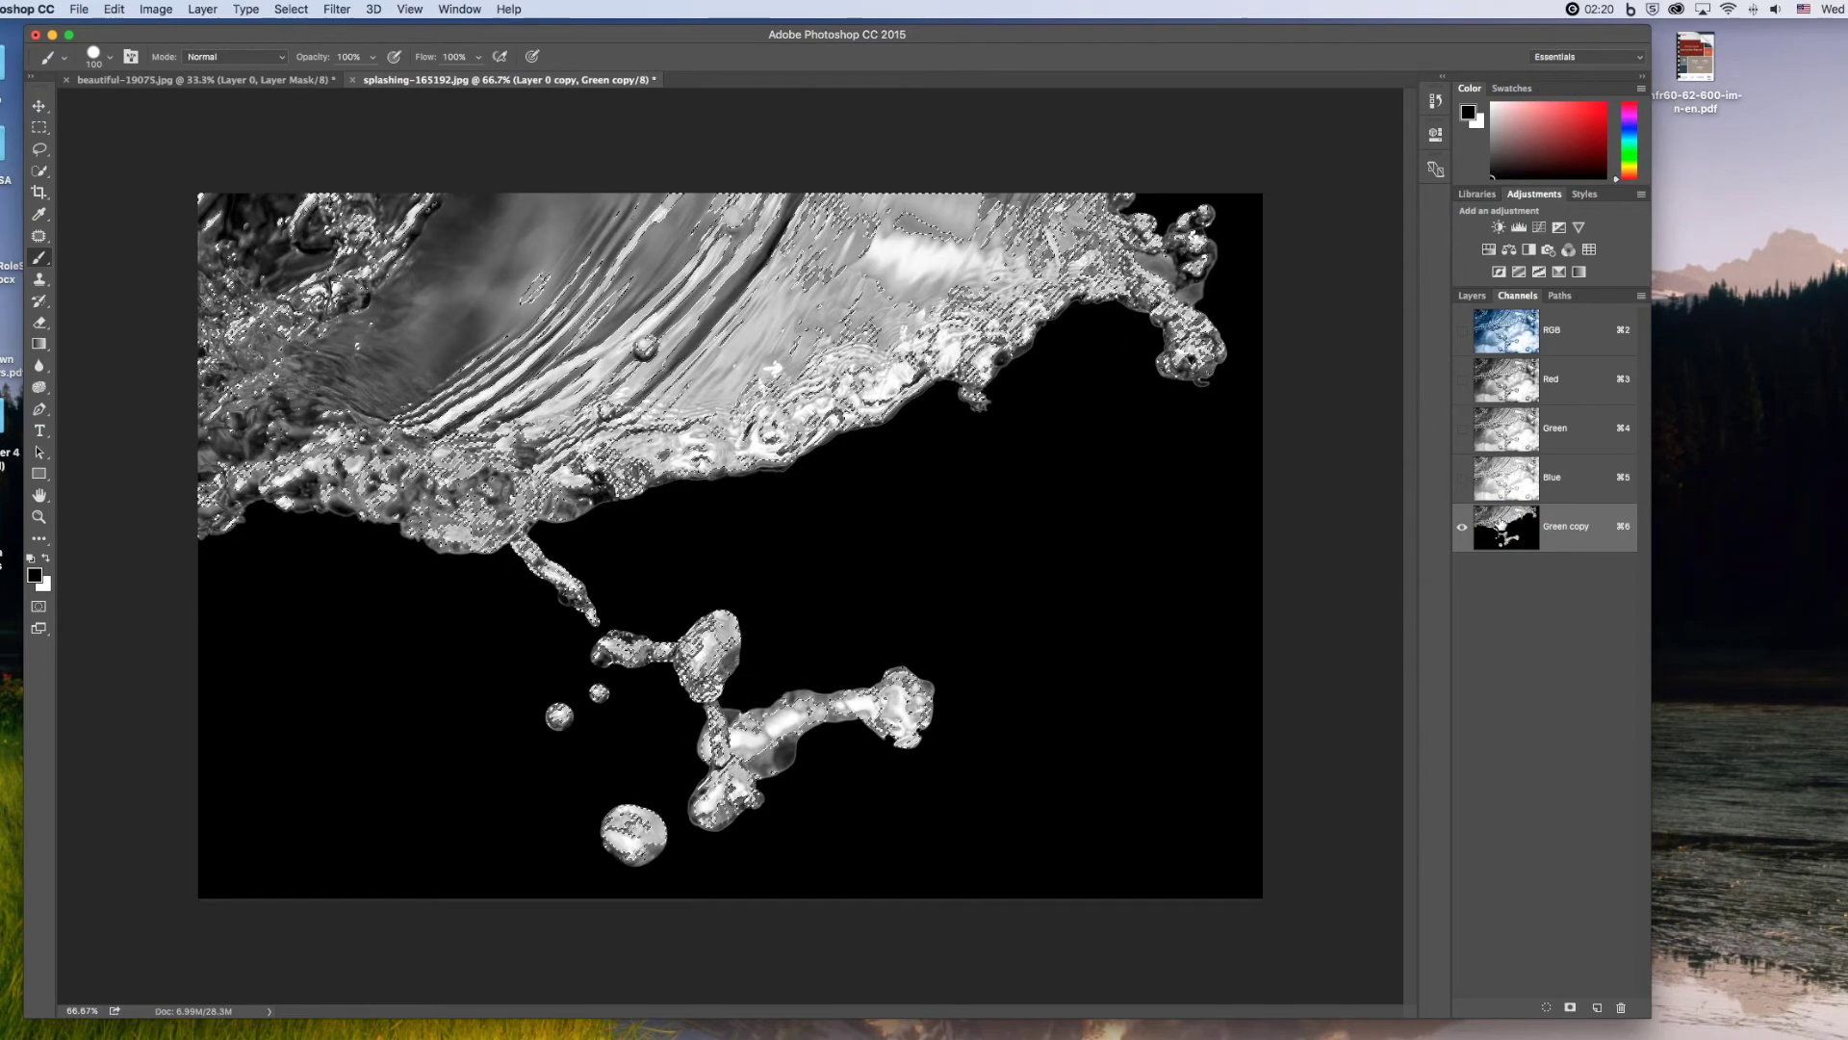
{"action": "left_click", "coordinate": [1476, 298]}
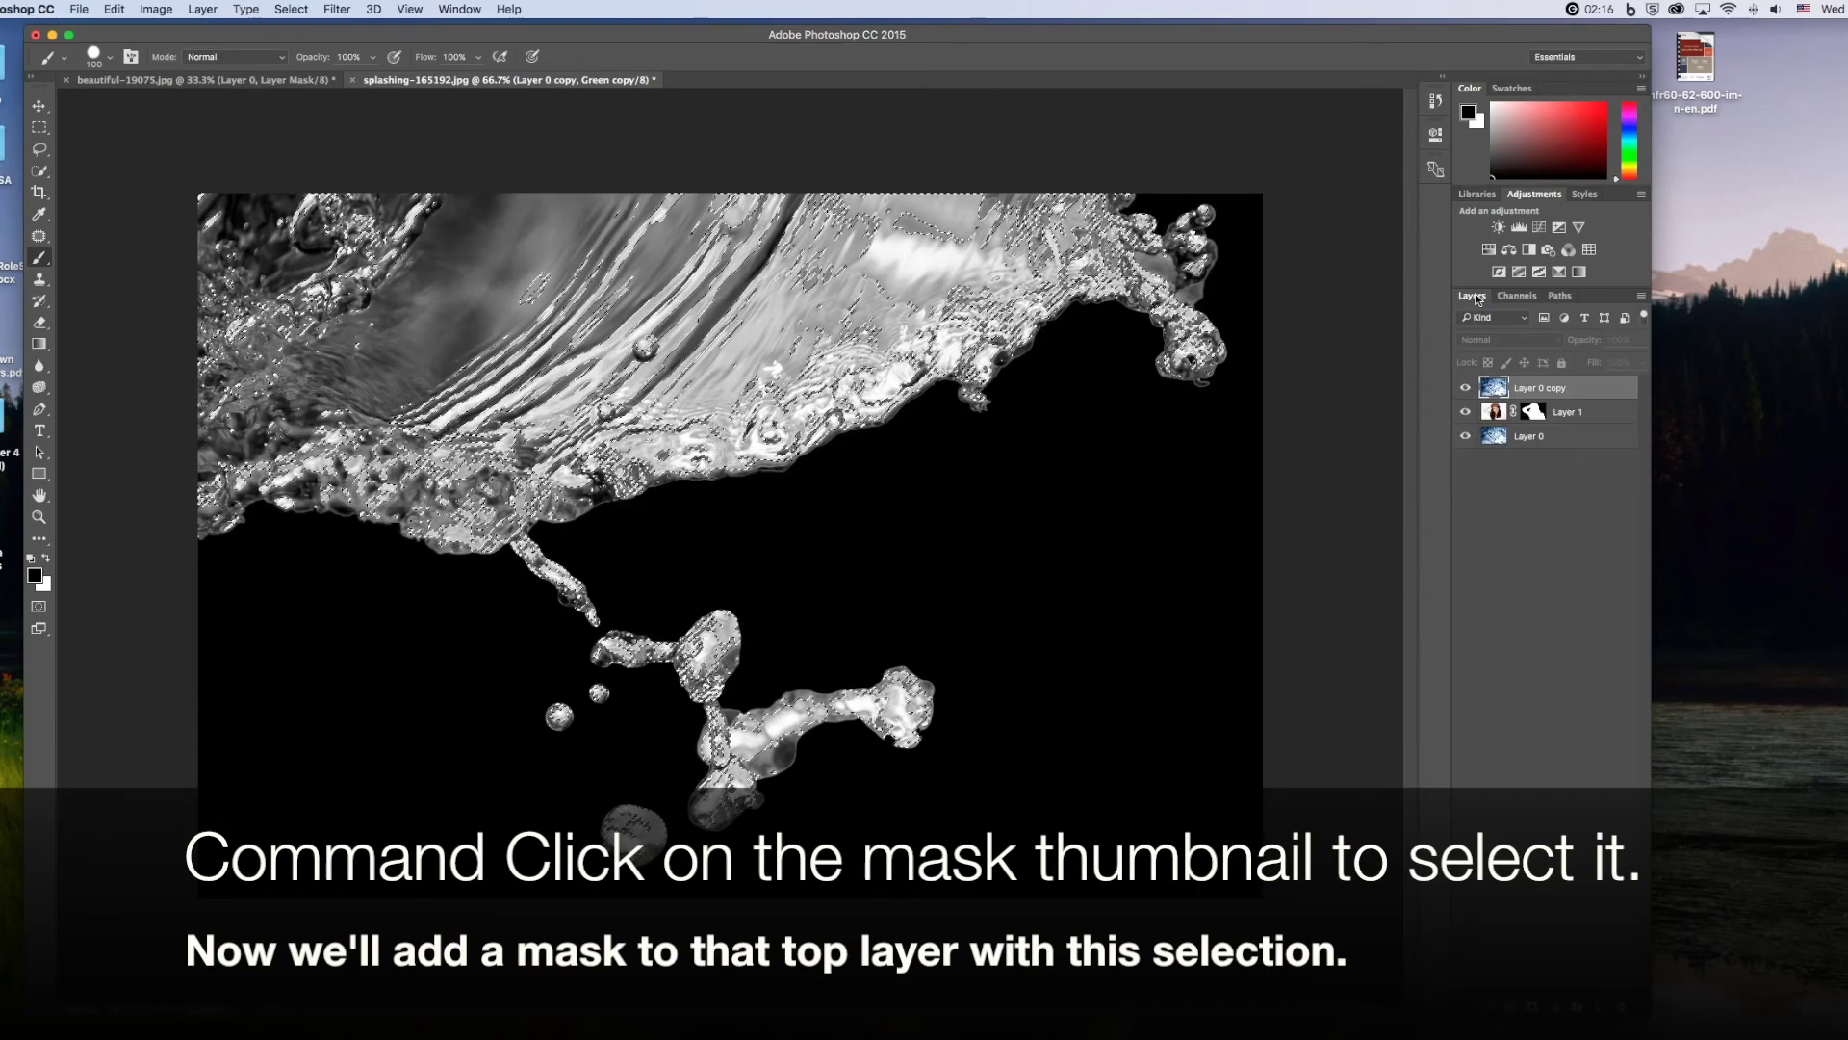
{"action": "left_click", "coordinate": [1532, 389]}
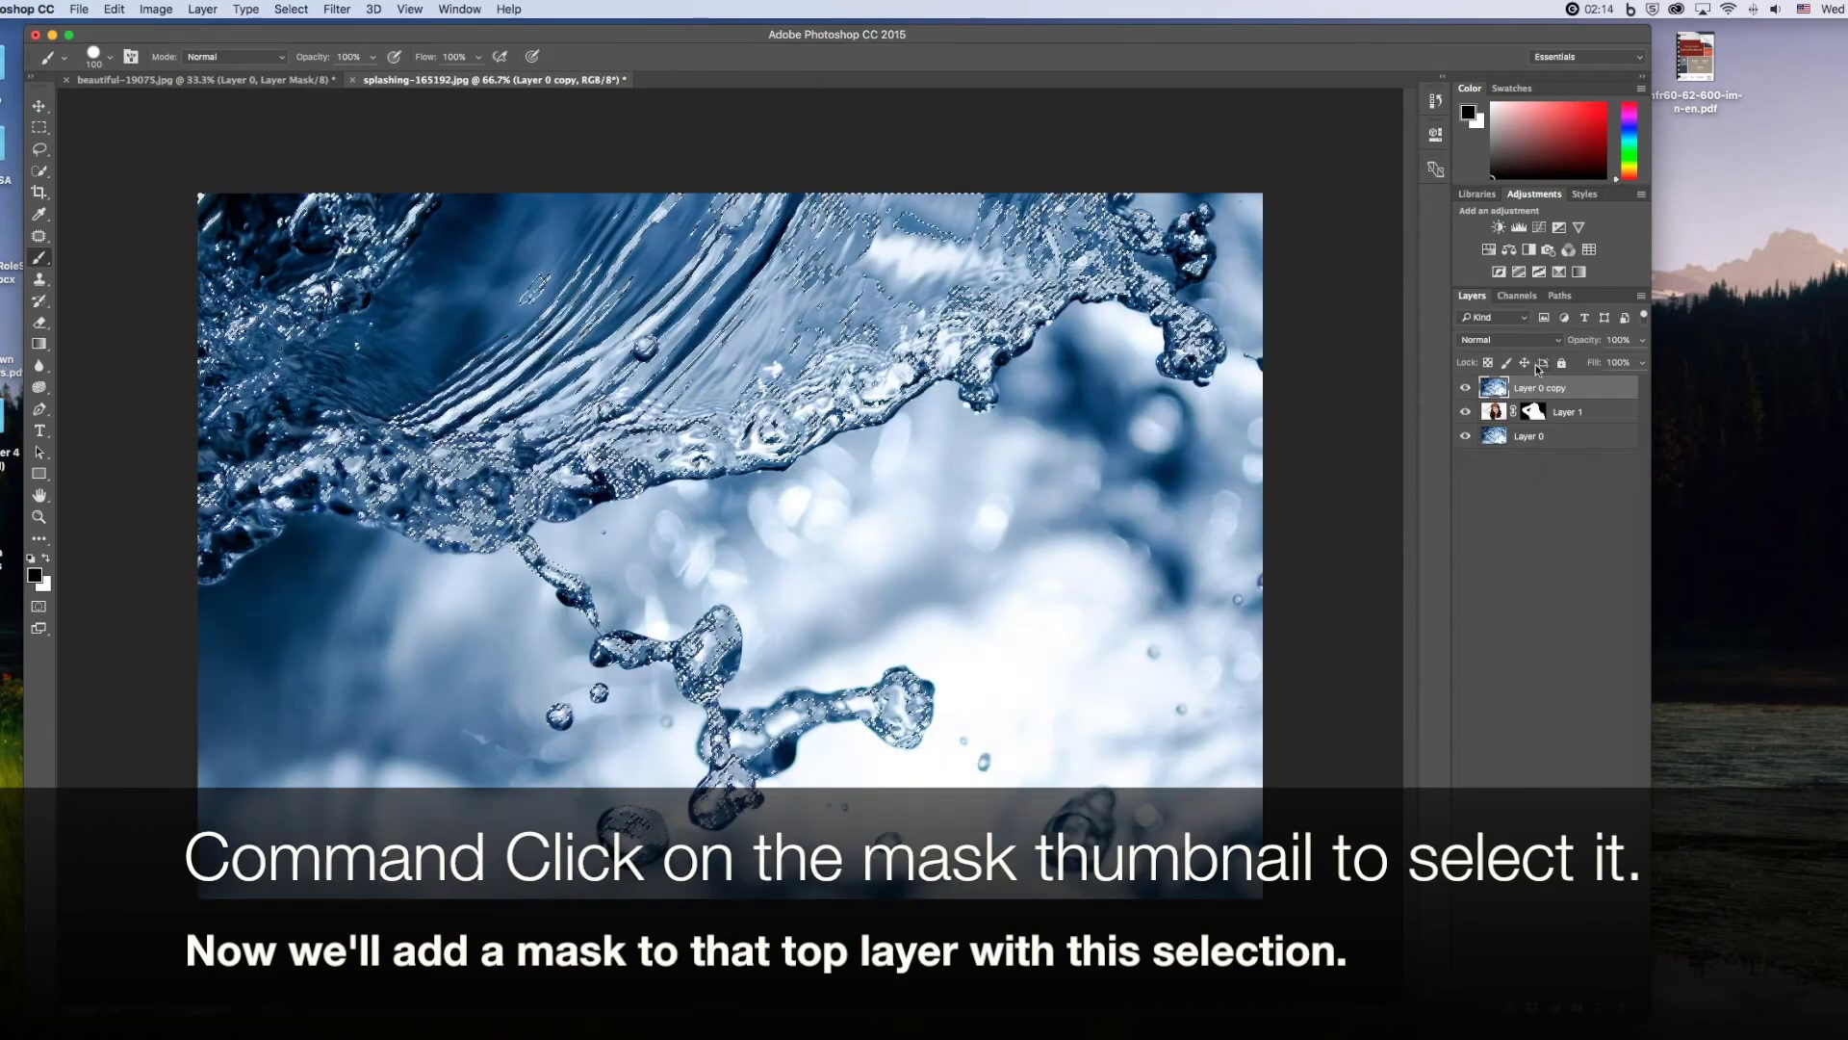
{"action": "left_click", "coordinate": [1530, 1007]}
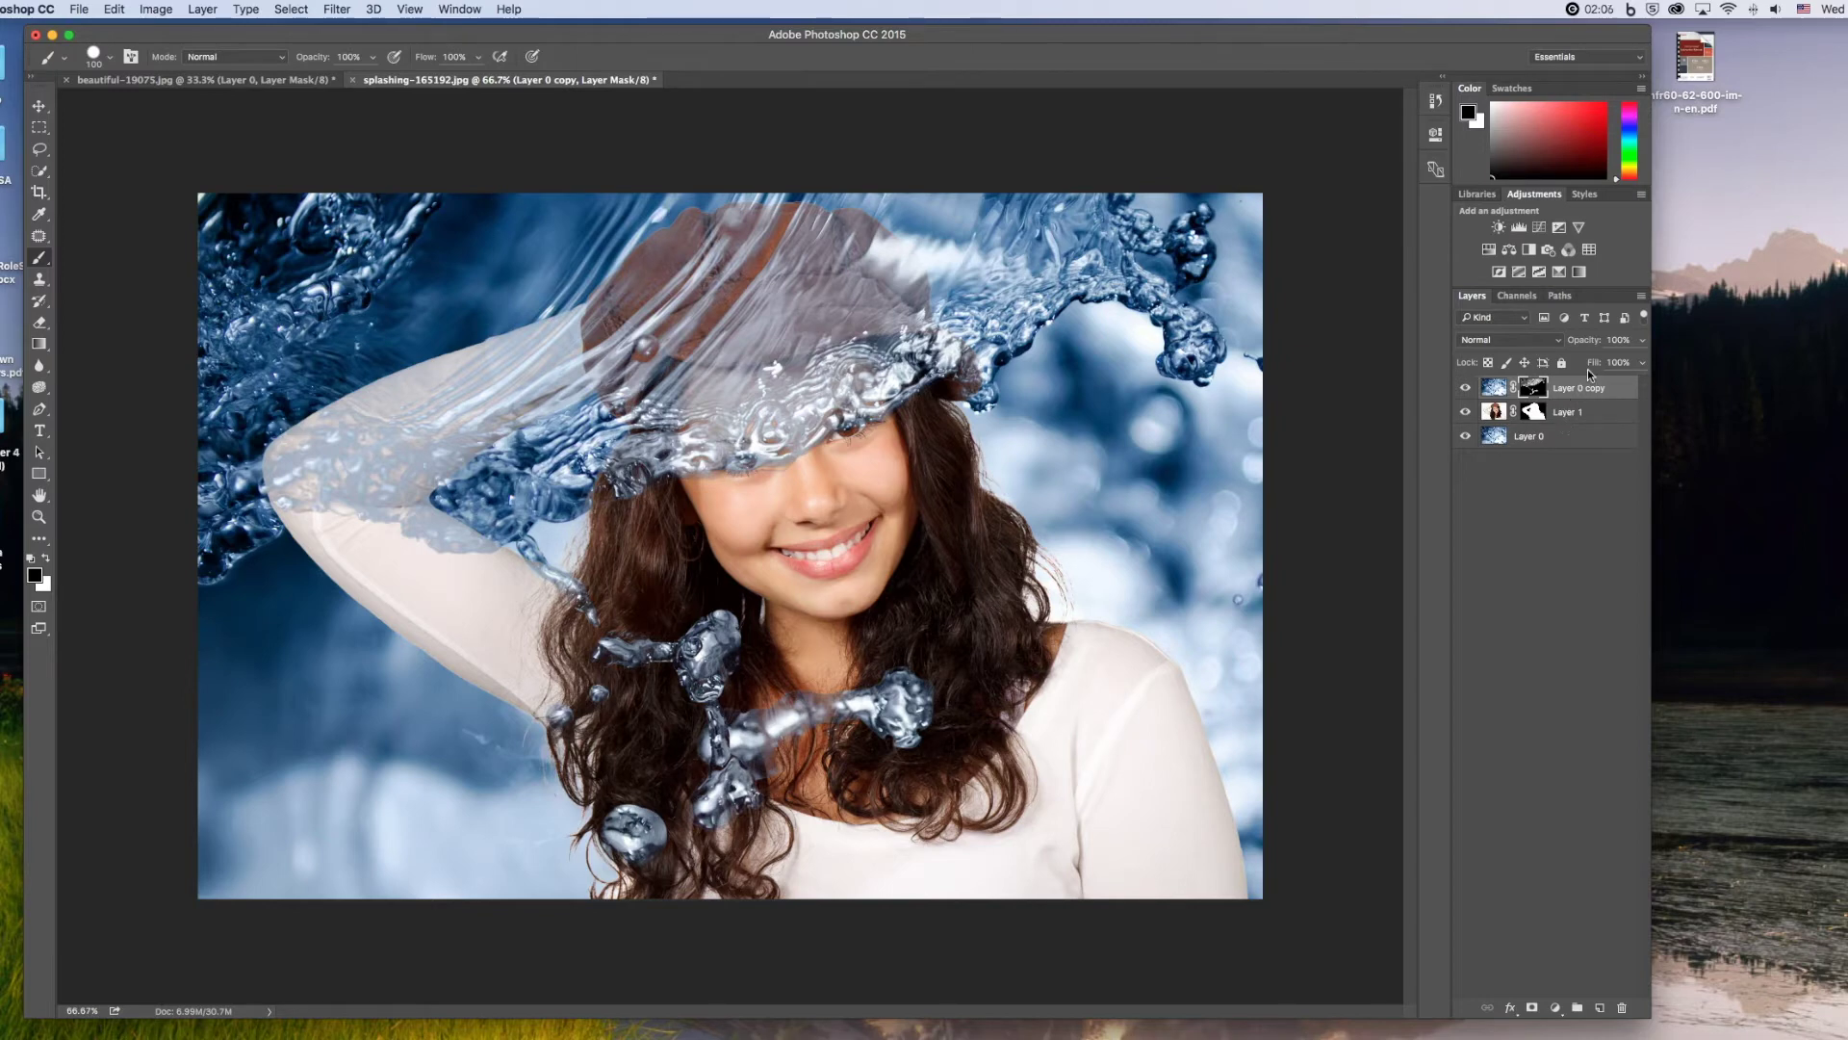
{"action": "left_click_drag", "start_coordinate": [1594, 345], "coordinate": [1584, 341]}
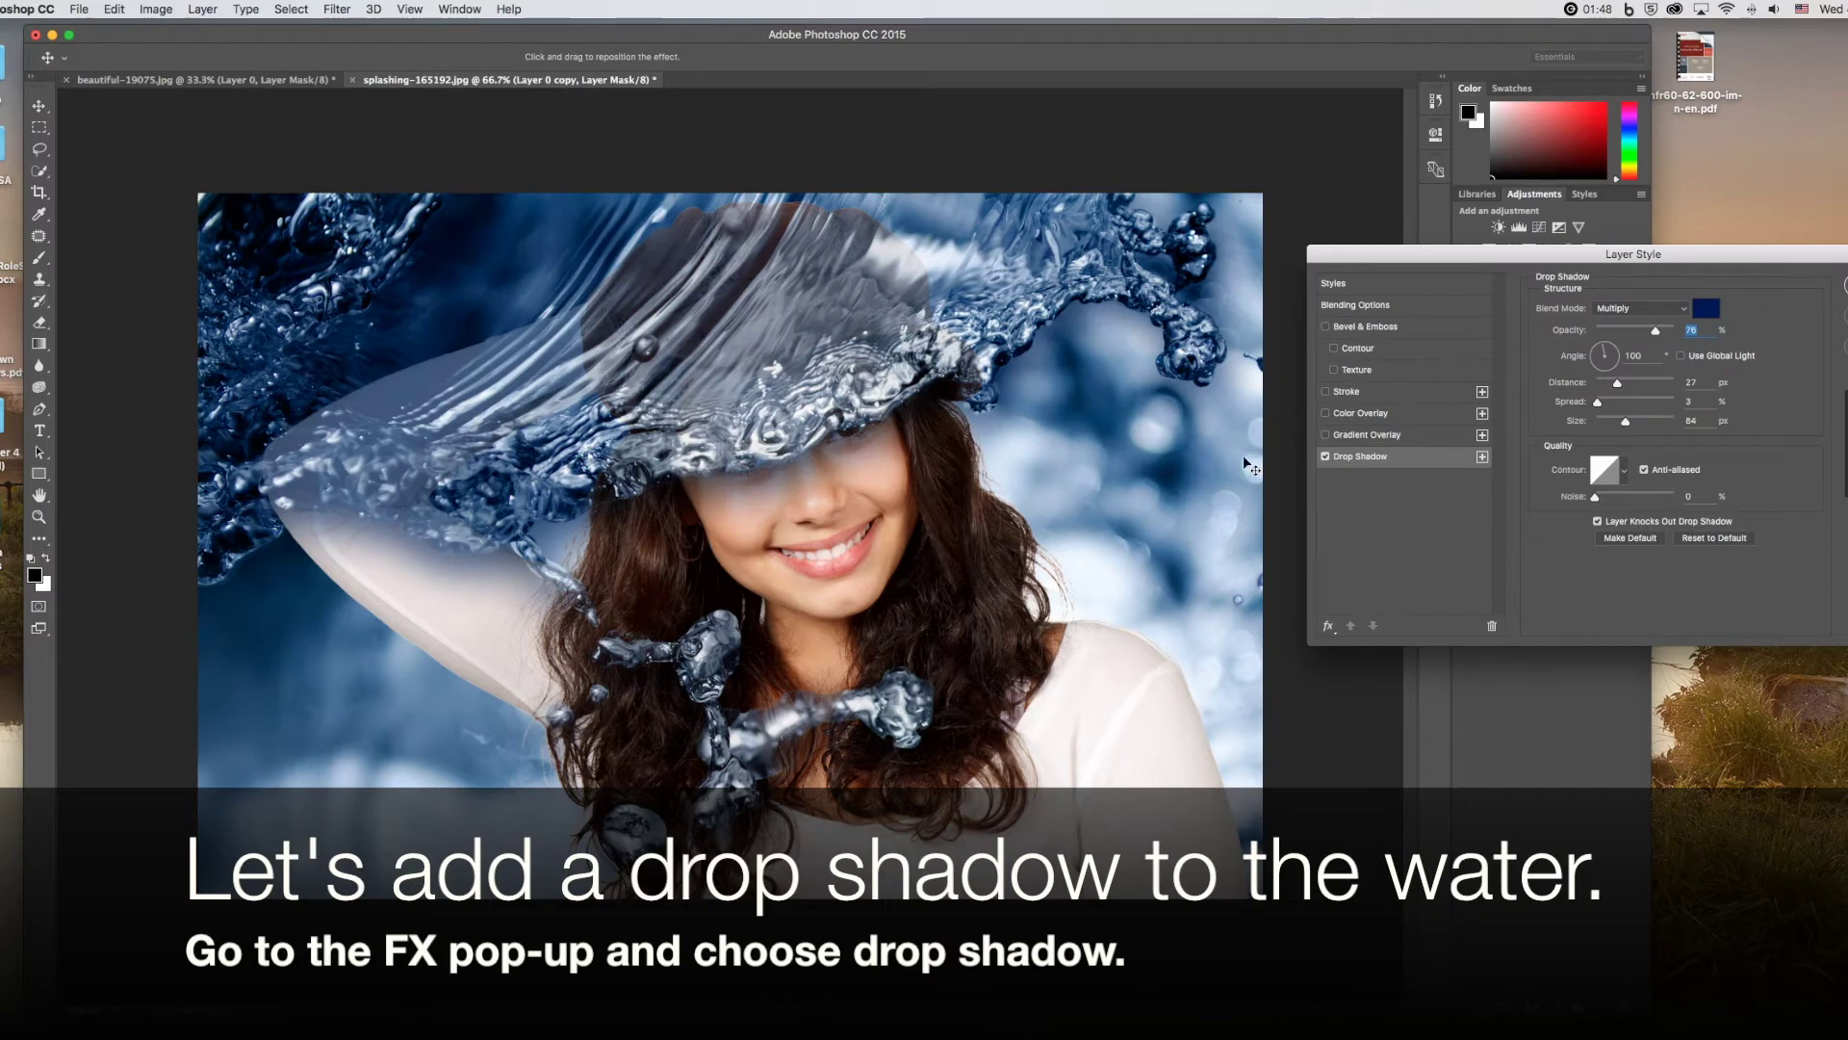
Set the water layer's drop shadow opacity to 38 and apply it
{"action": "left_click_drag", "start_coordinate": [1656, 331], "coordinate": [1622, 334]}
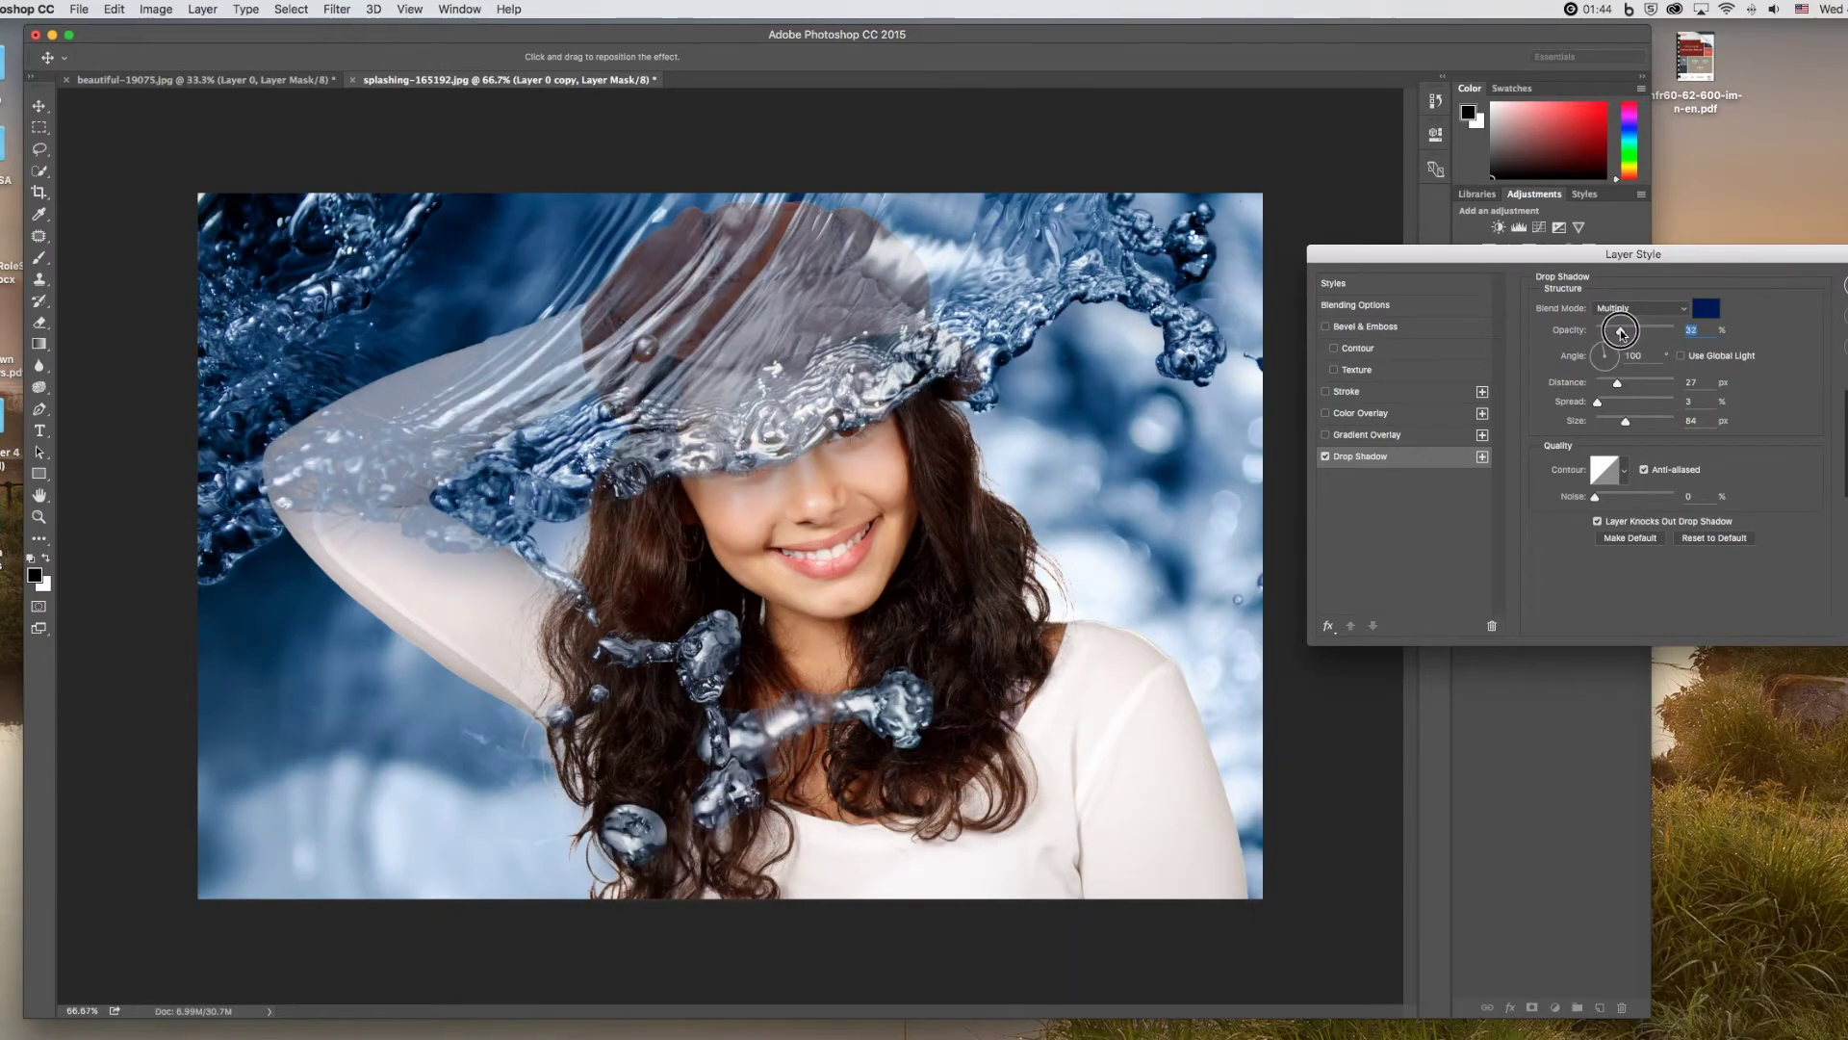
{"action": "left_click_drag", "start_coordinate": [1621, 333], "coordinate": [1626, 333]}
{"action": "key", "text": "Return"}
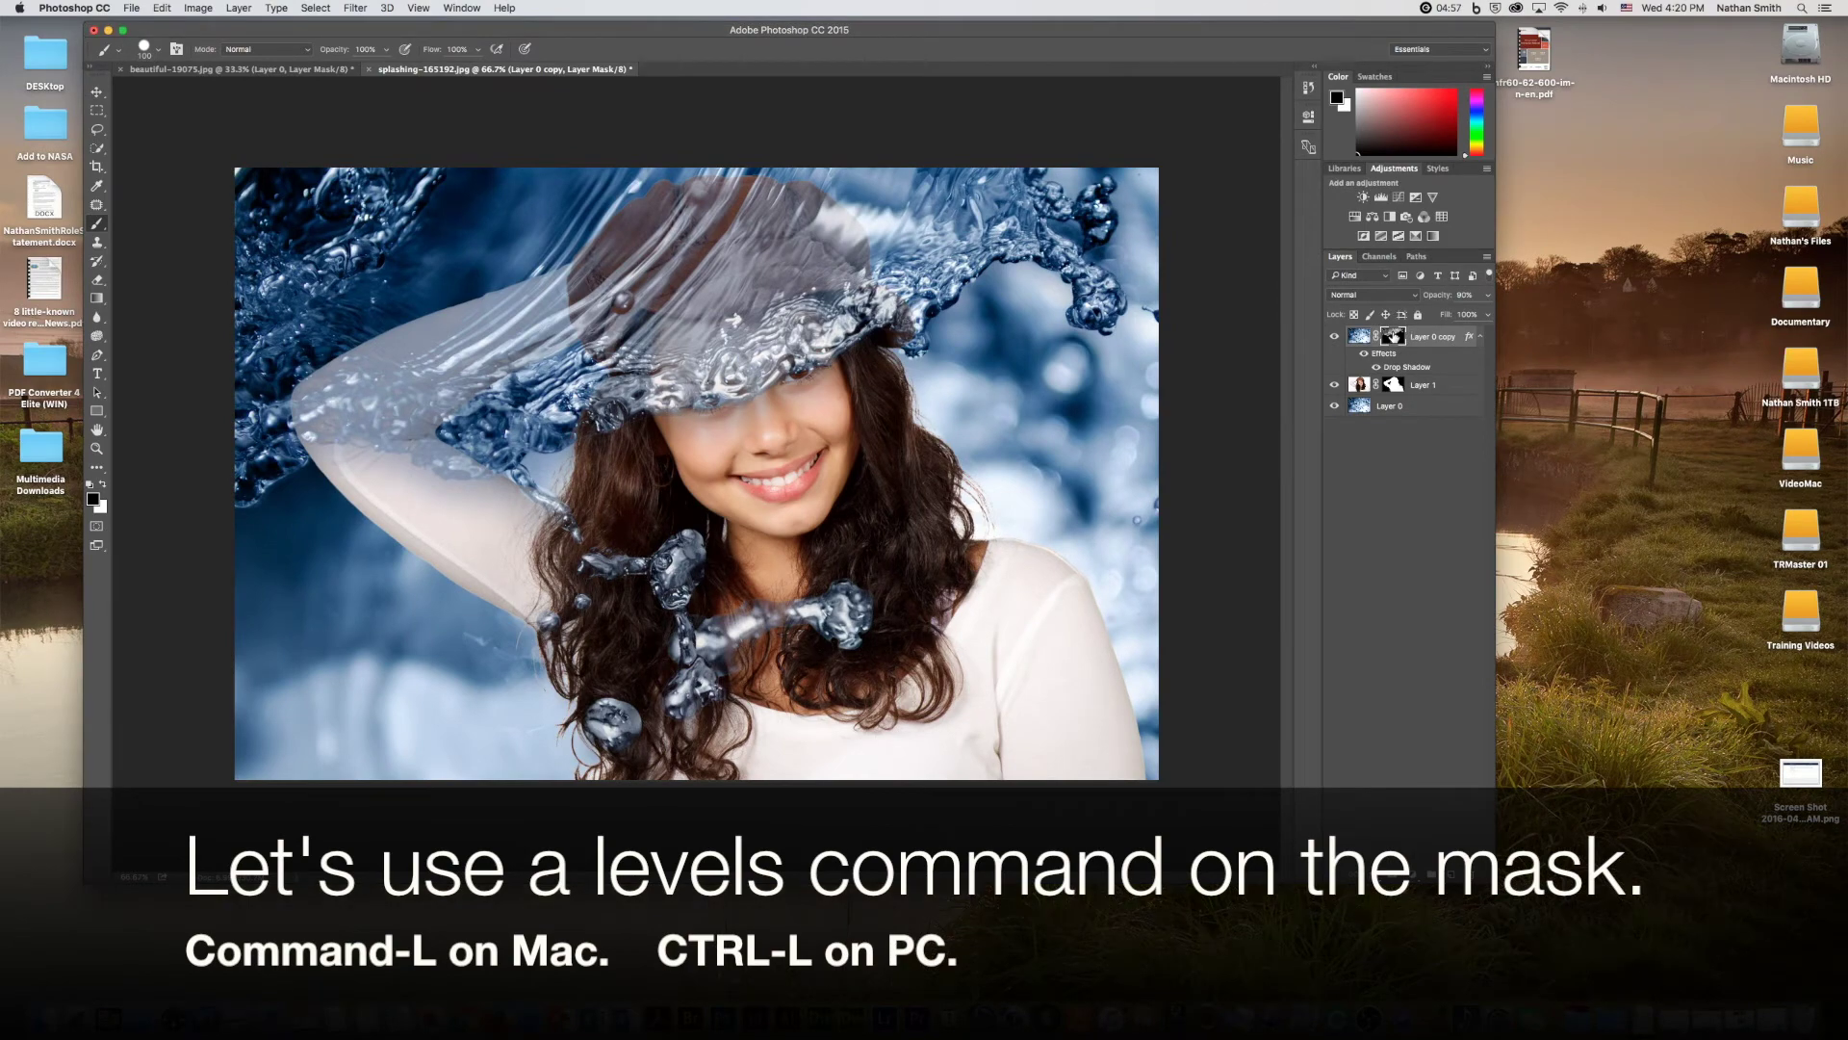
Apply Levels to the water mask: white point 238, midtones 0.61, black point raised
{"action": "key", "text": "ctrl+l"}
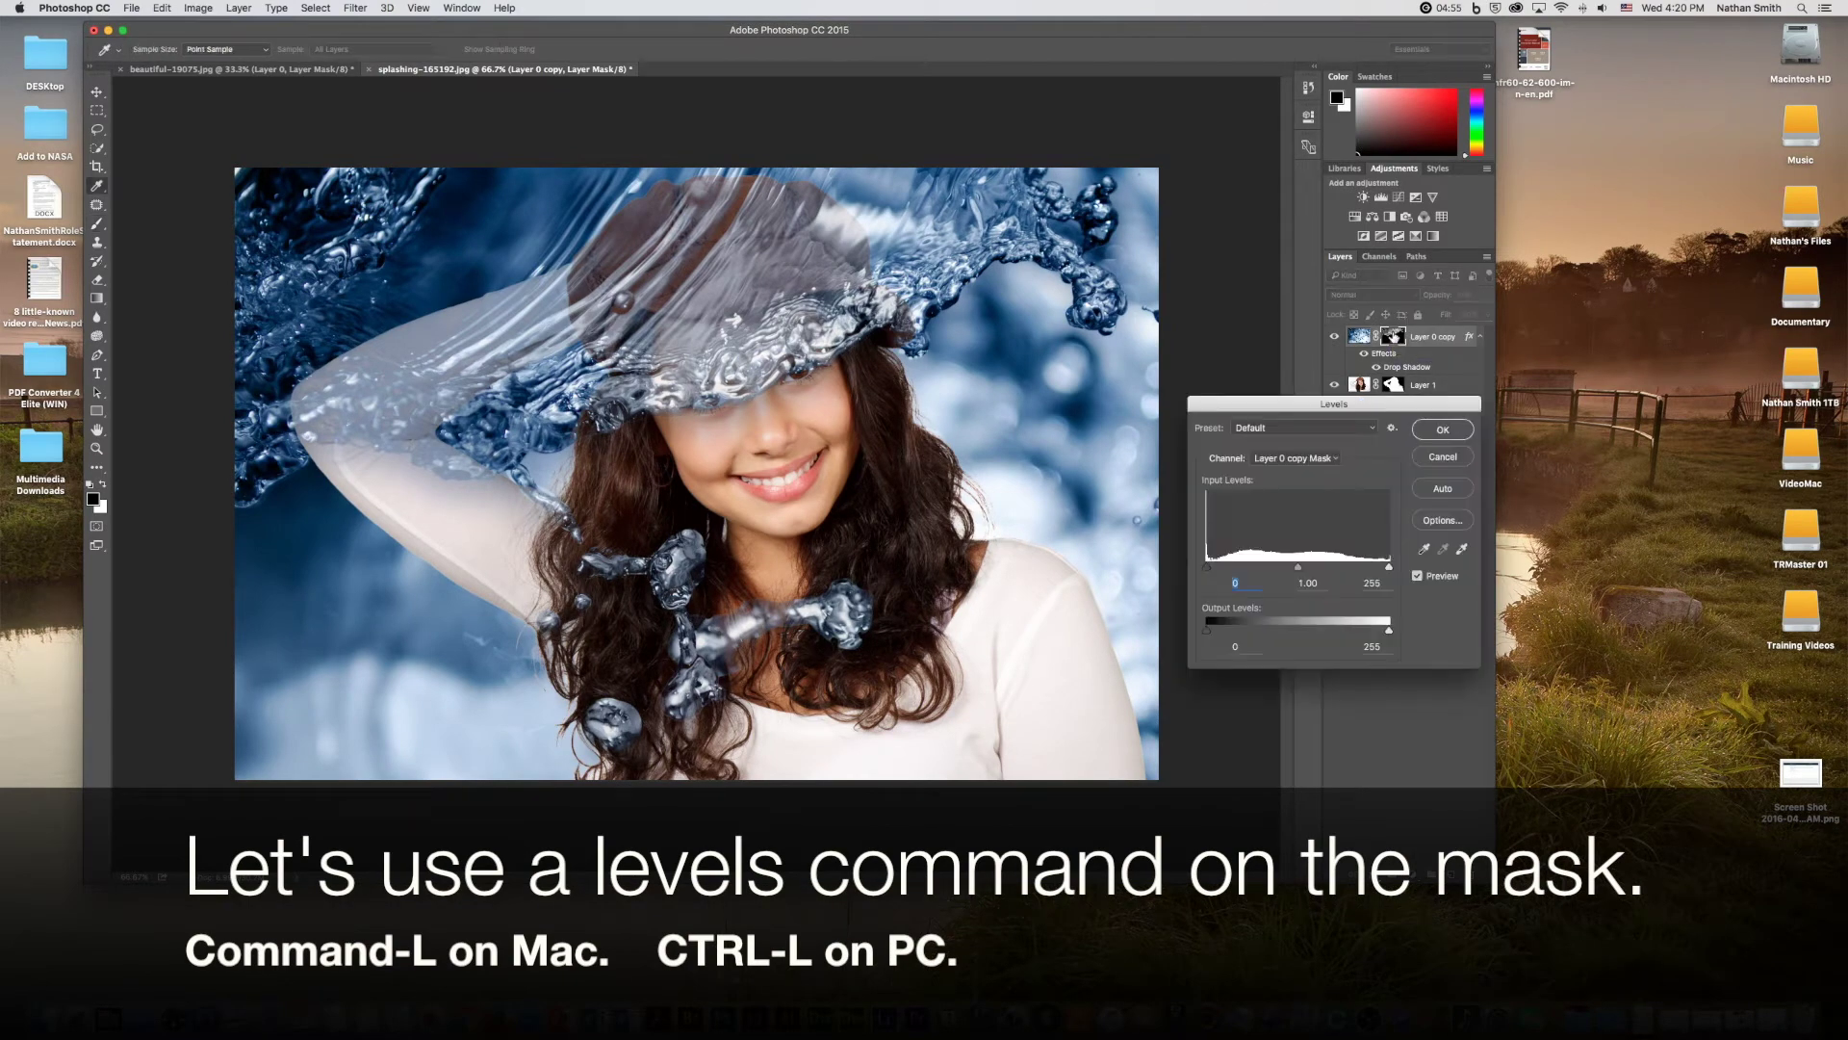
{"action": "left_click_drag", "start_coordinate": [1334, 404], "coordinate": [1198, 403]}
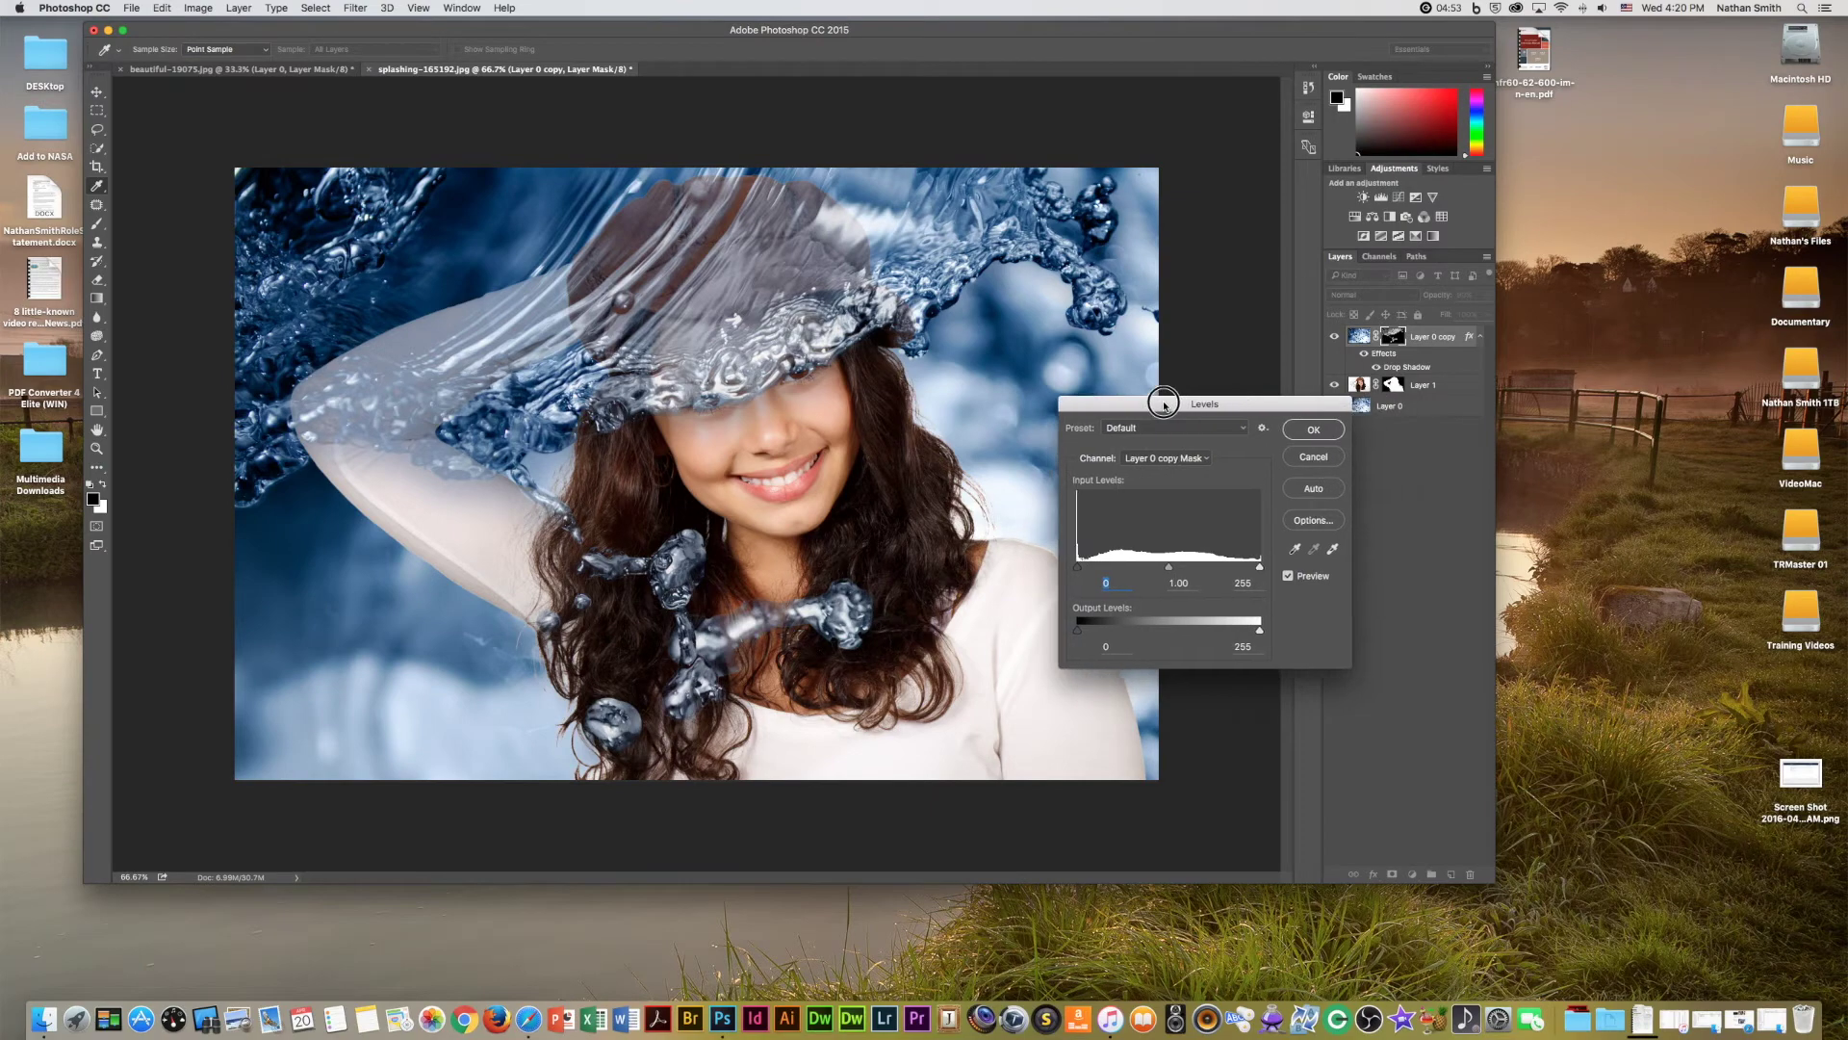
{"action": "left_click_drag", "start_coordinate": [1254, 566], "coordinate": [1202, 566]}
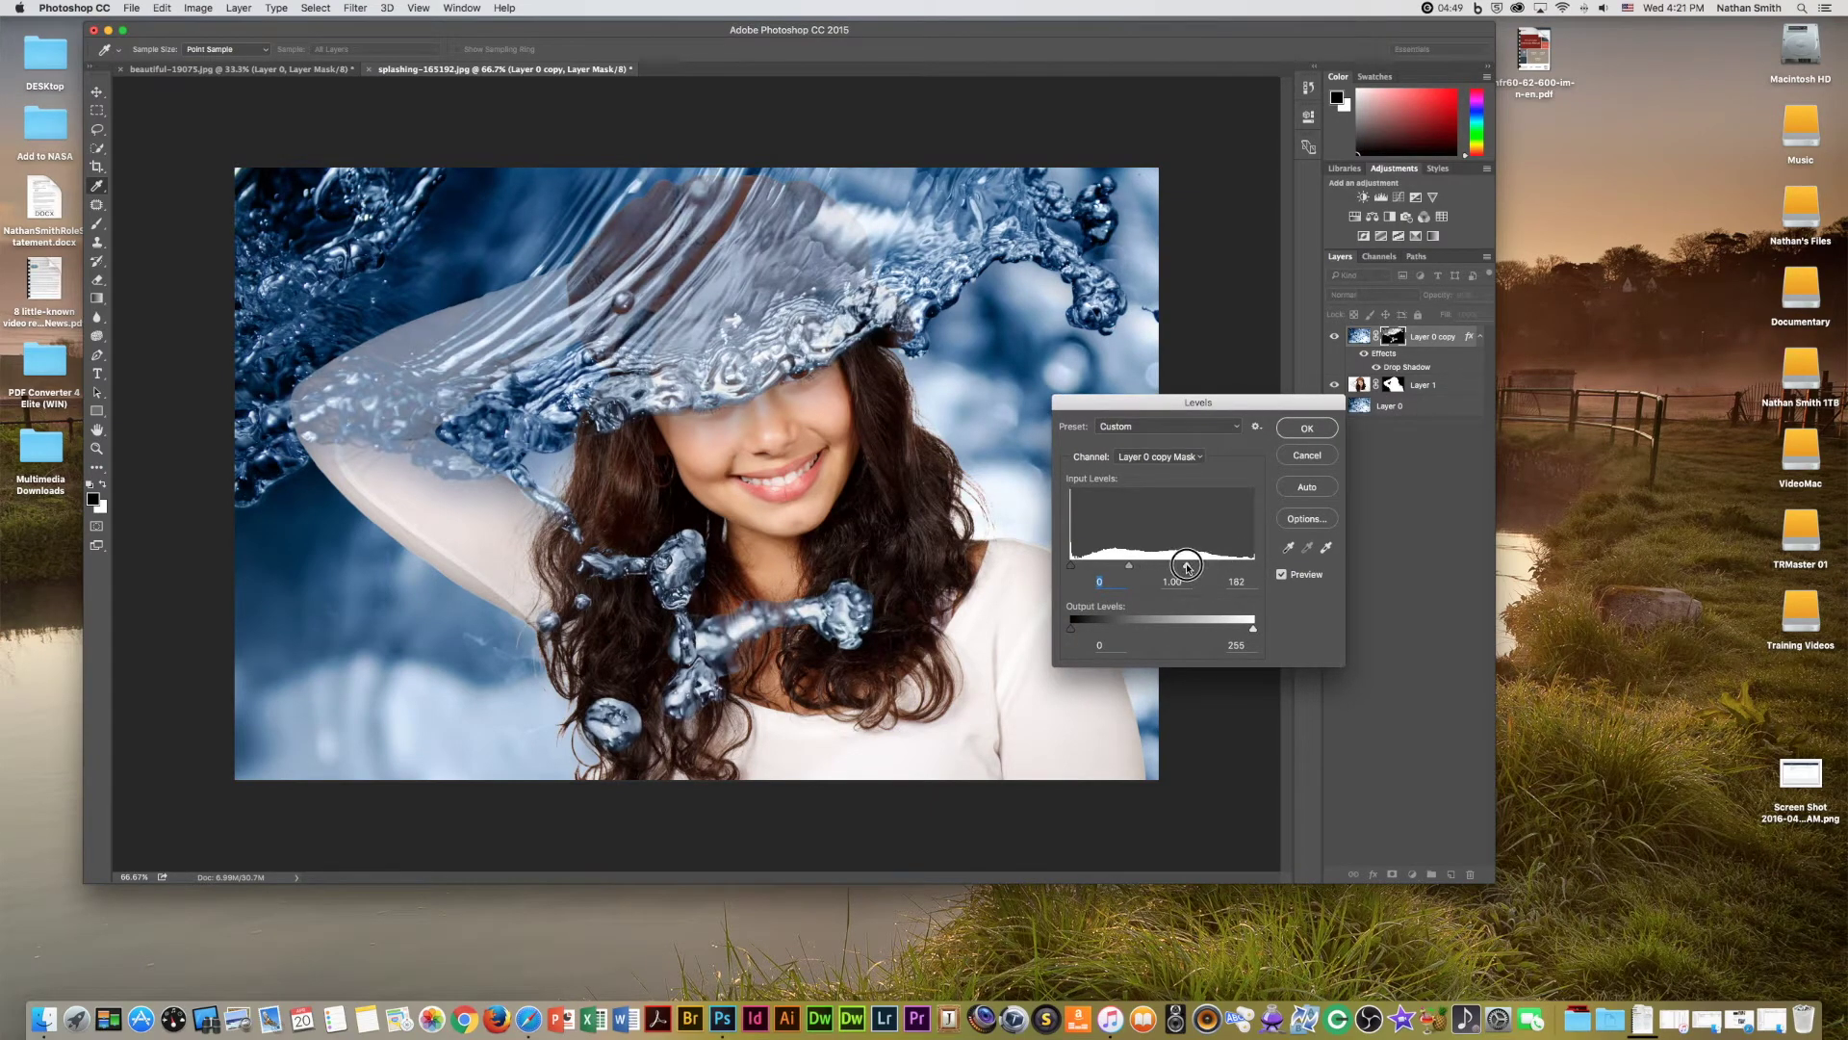
{"action": "left_click_drag", "start_coordinate": [1201, 566], "coordinate": [1300, 558]}
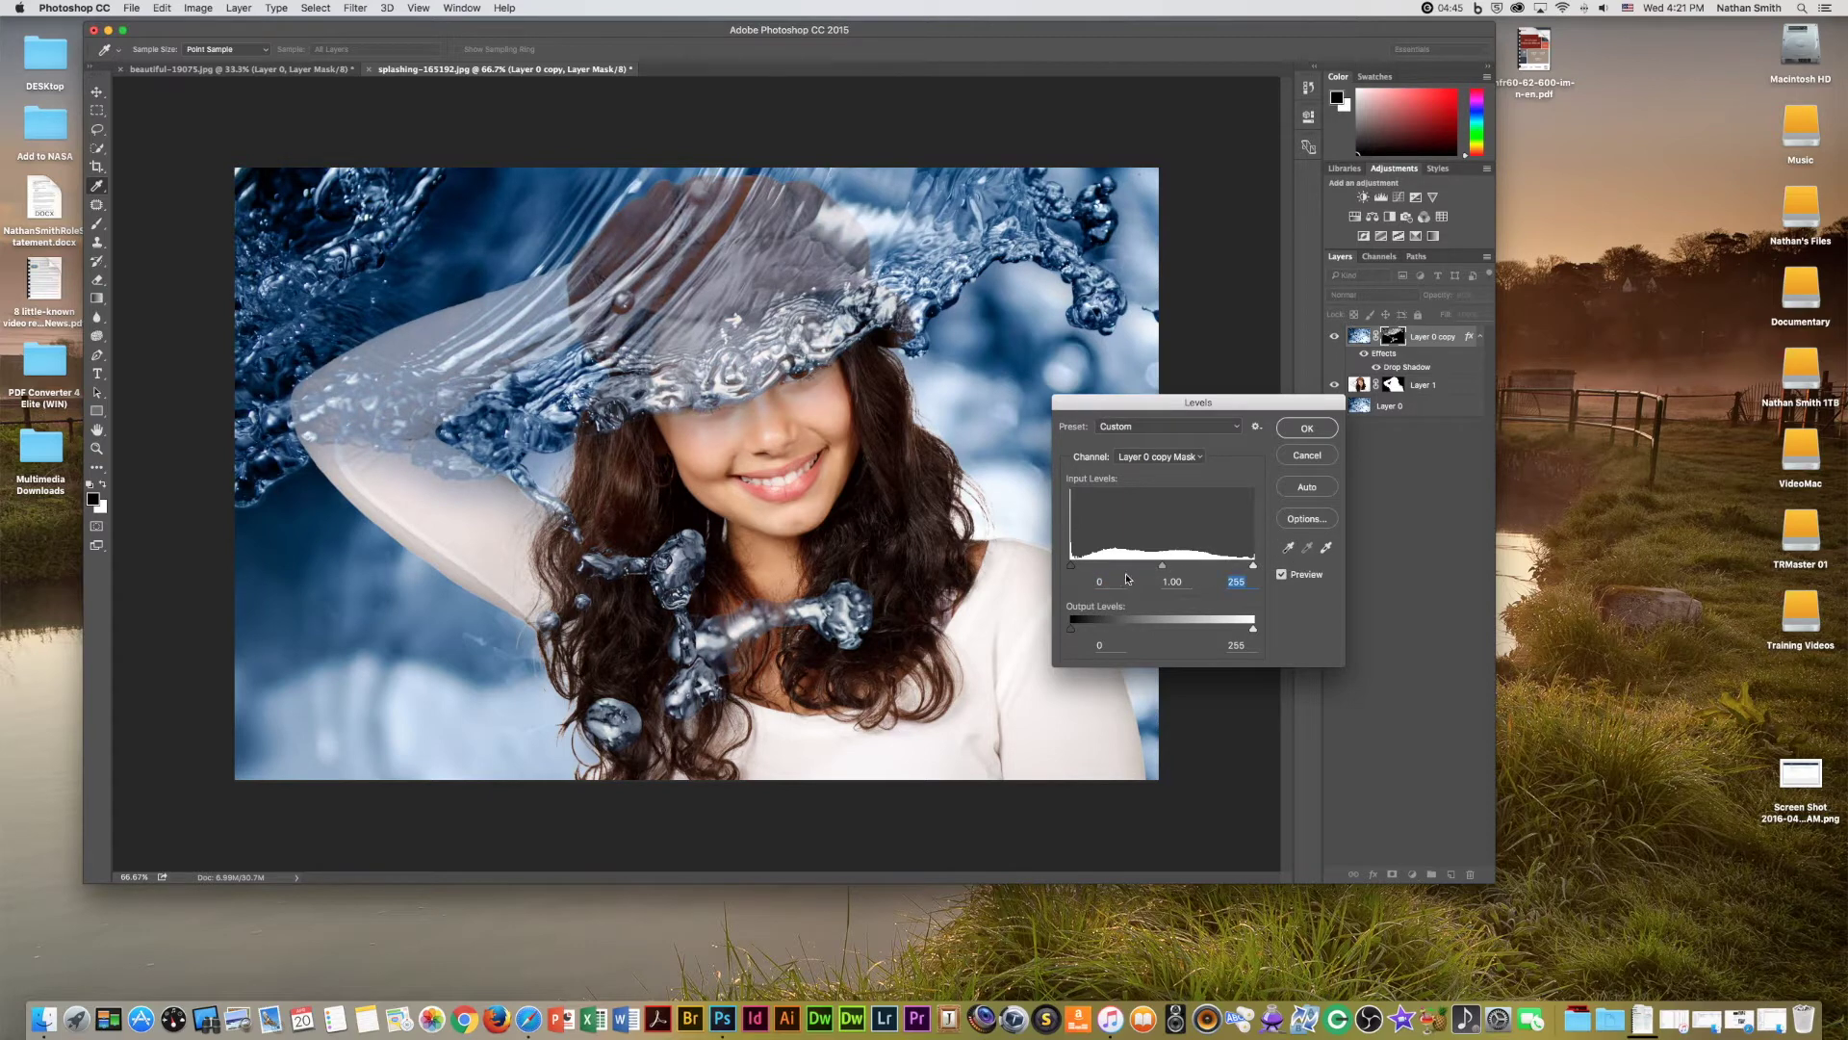
{"action": "left_click_drag", "start_coordinate": [1163, 568], "coordinate": [1178, 567]}
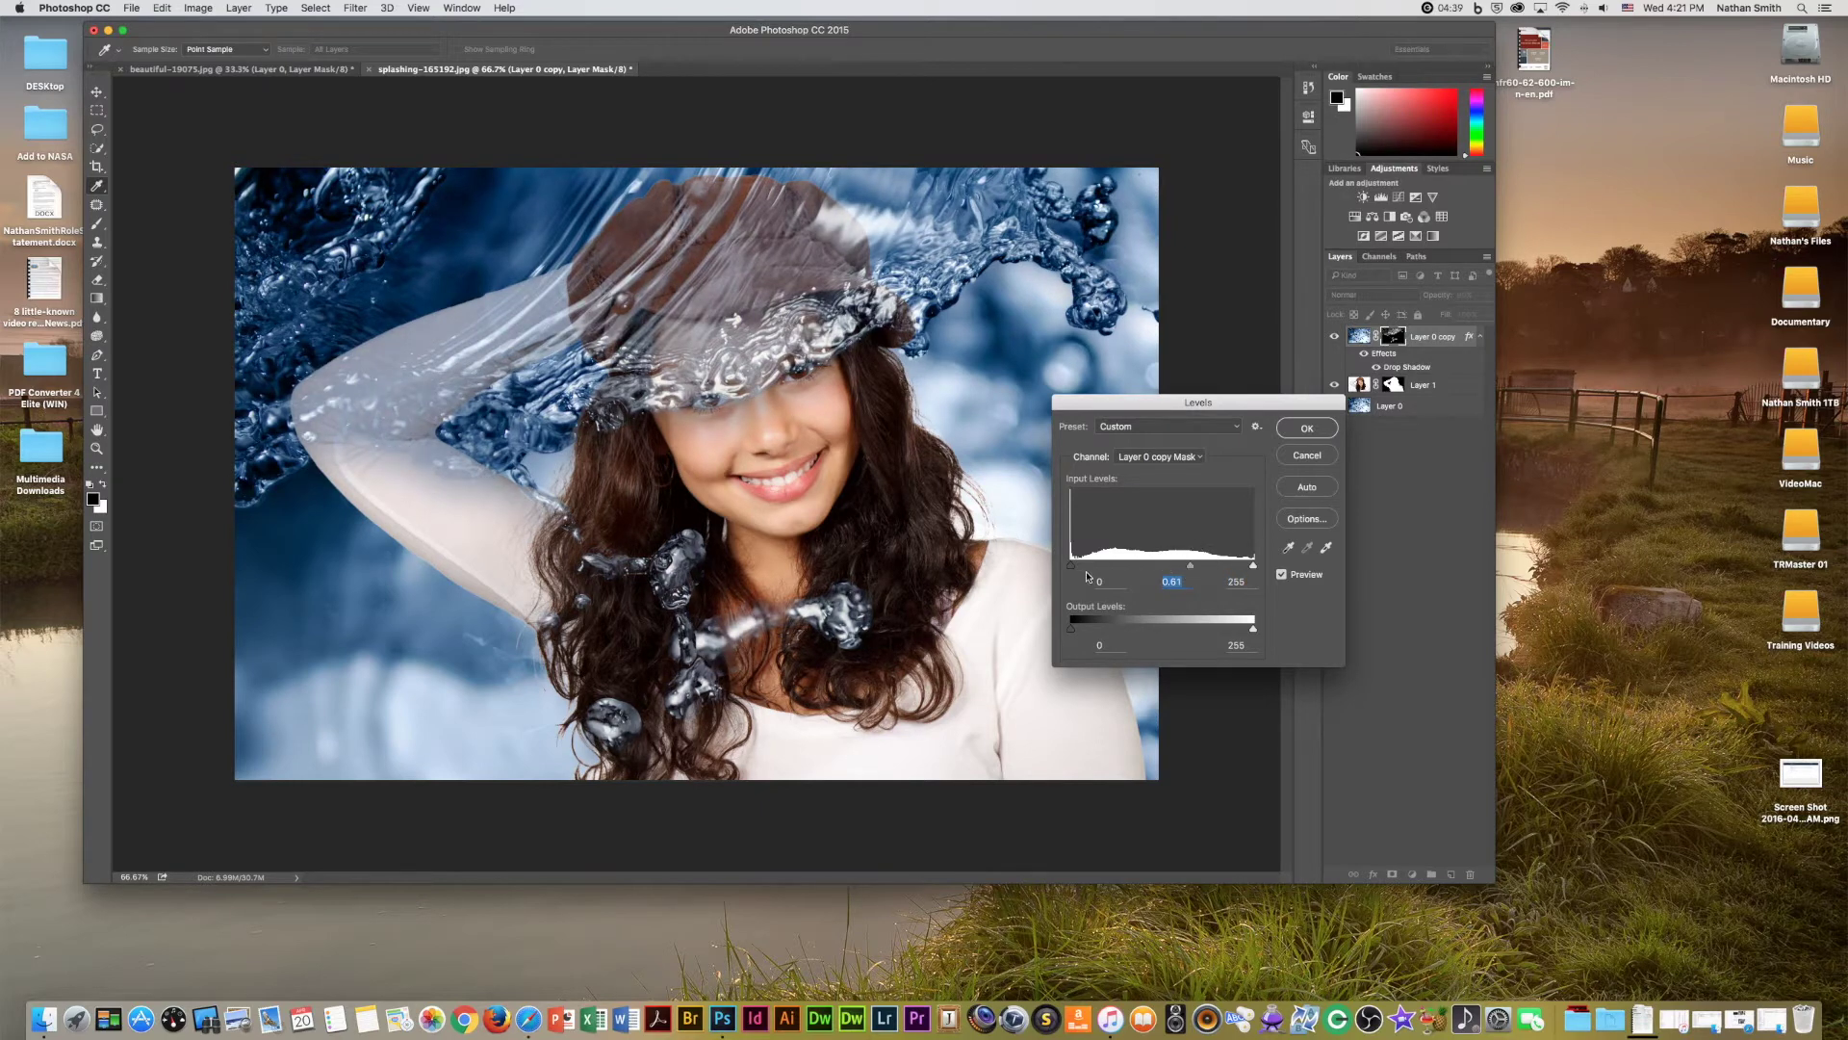
{"action": "left_click_drag", "start_coordinate": [1072, 566], "coordinate": [1098, 567]}
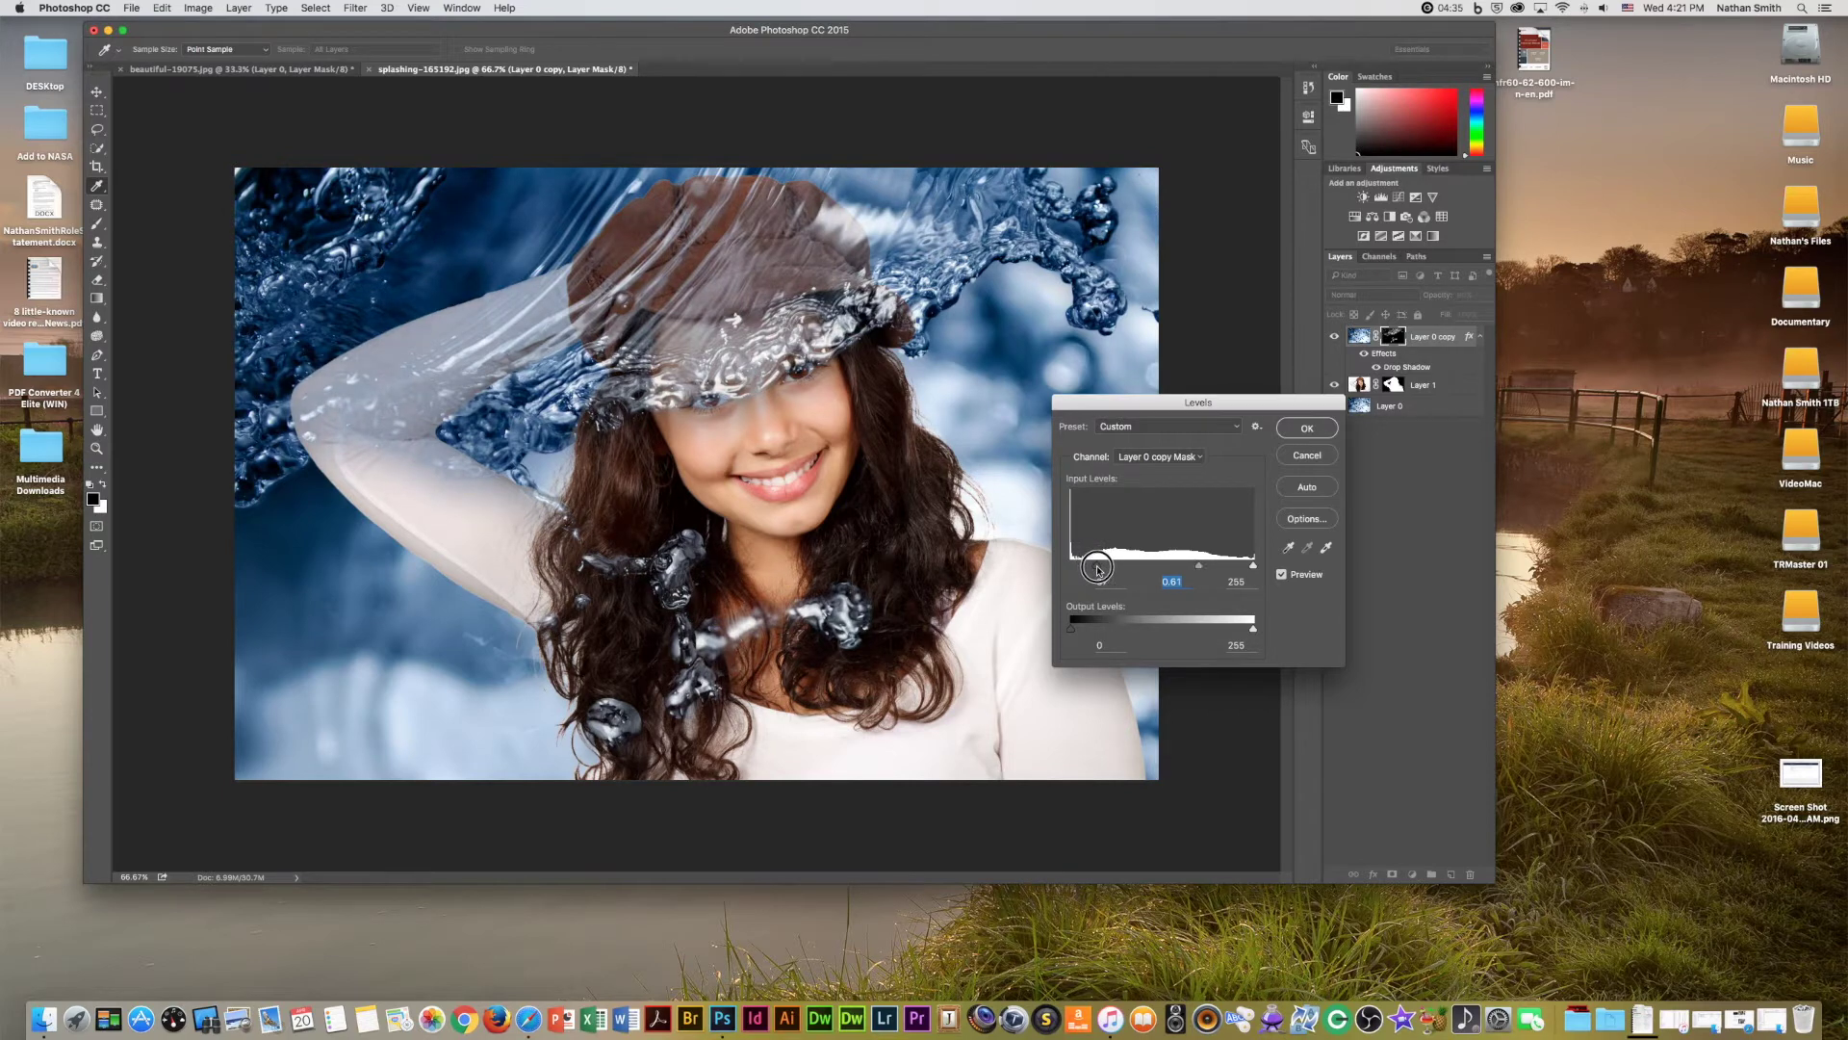
{"action": "left_click", "coordinate": [1306, 428]}
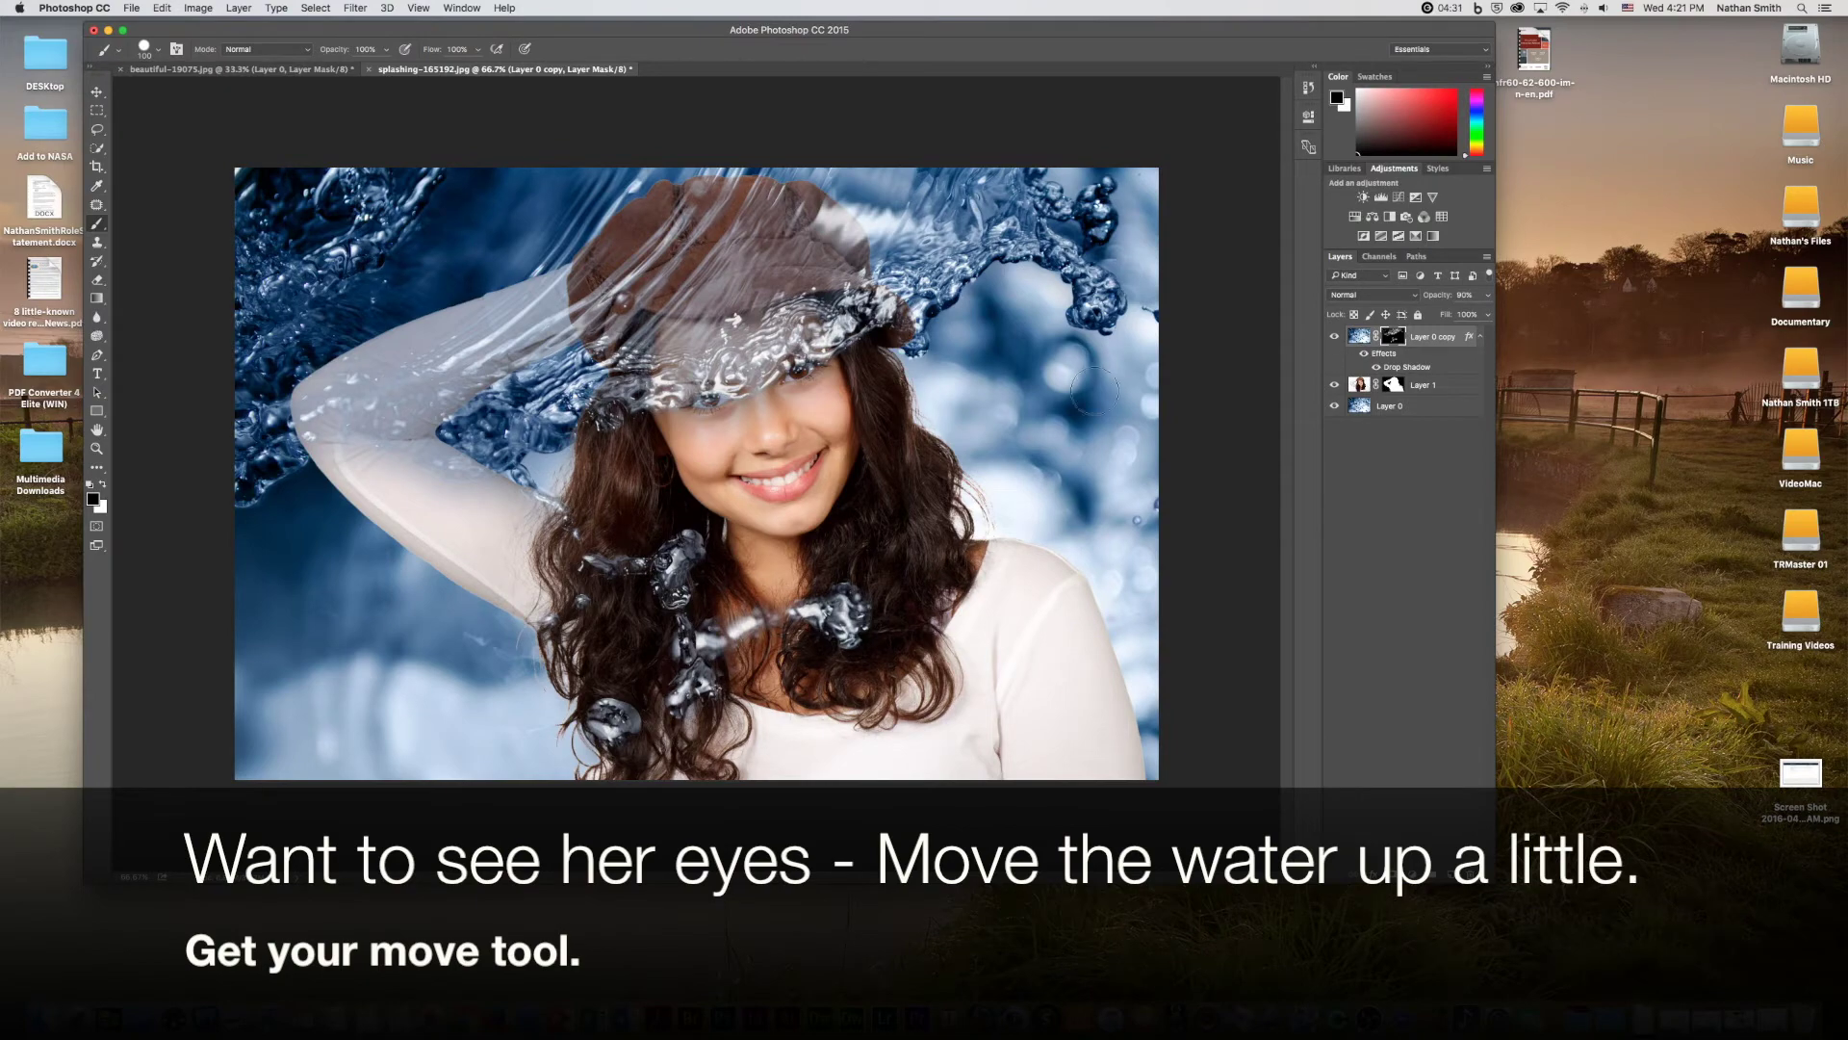
Move the water layer upward to uncover her eyes, then enlarge the example Crystal Springs poster
{"action": "left_click", "coordinate": [97, 91]}
{"action": "left_click_drag", "start_coordinate": [673, 288], "coordinate": [682, 272]}
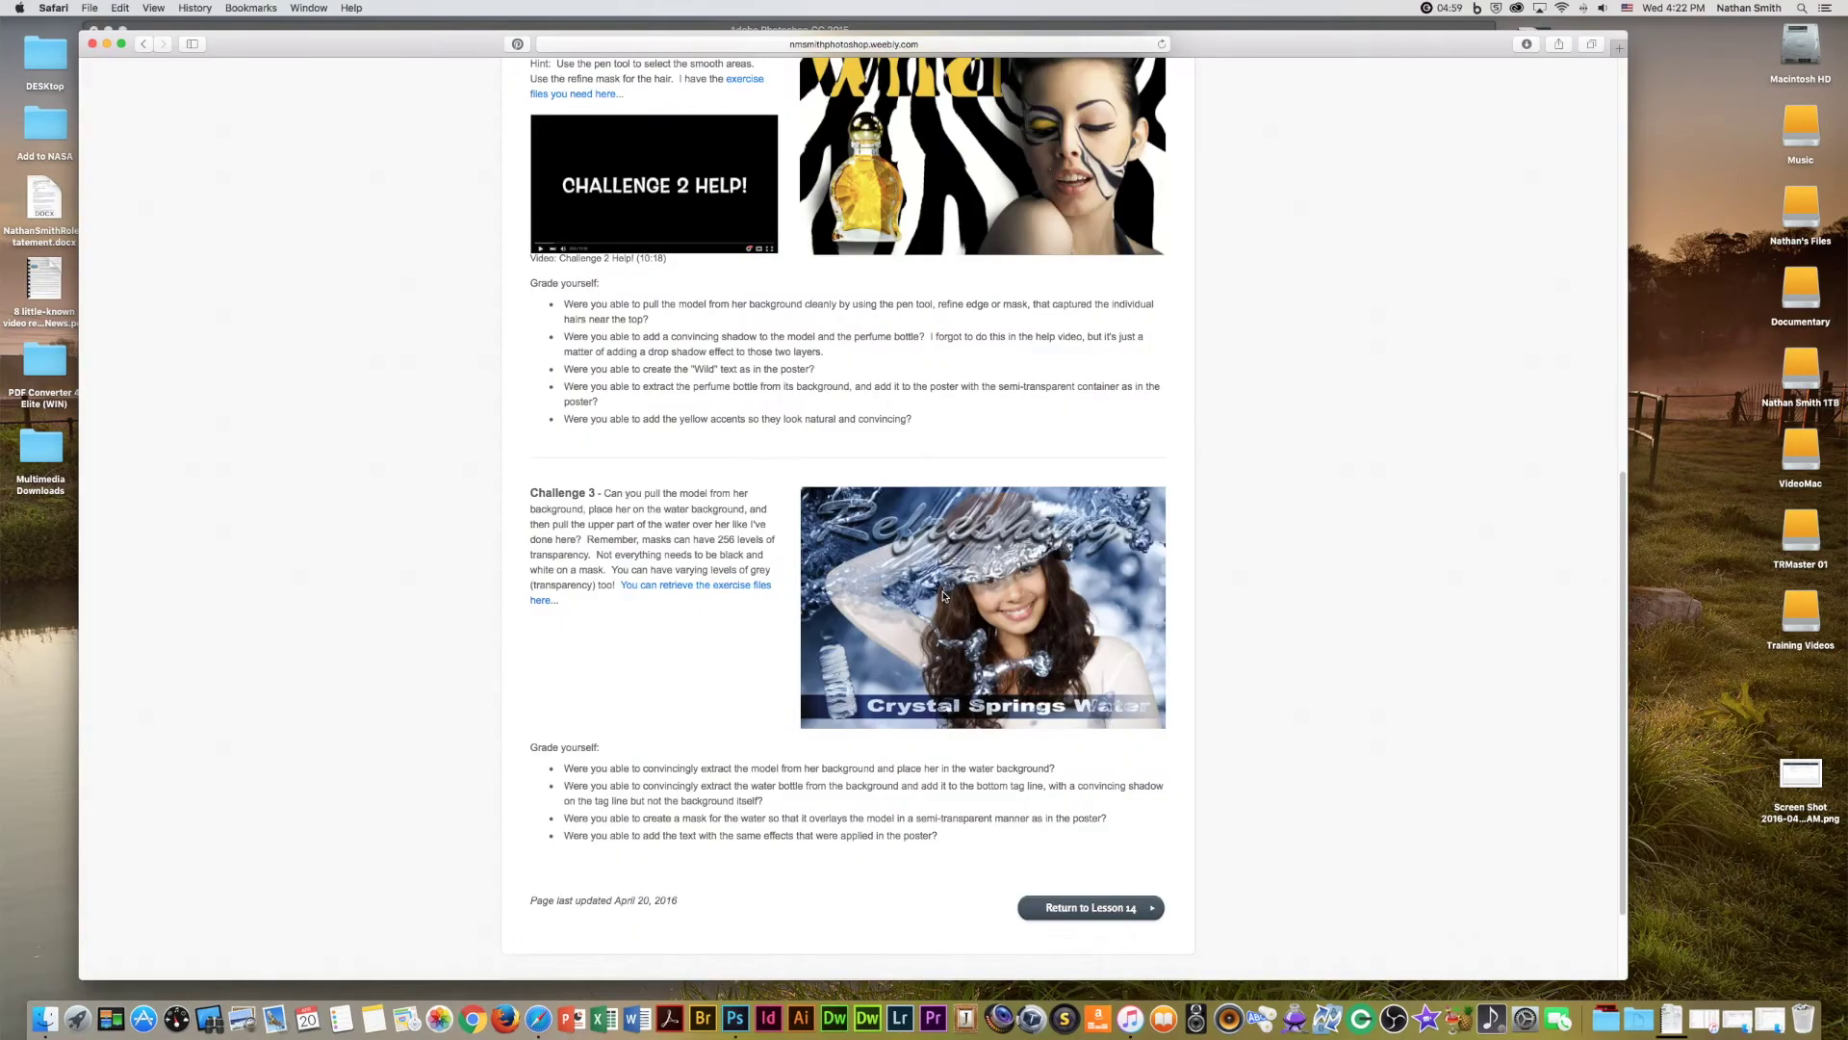
{"action": "left_click", "coordinate": [943, 596]}
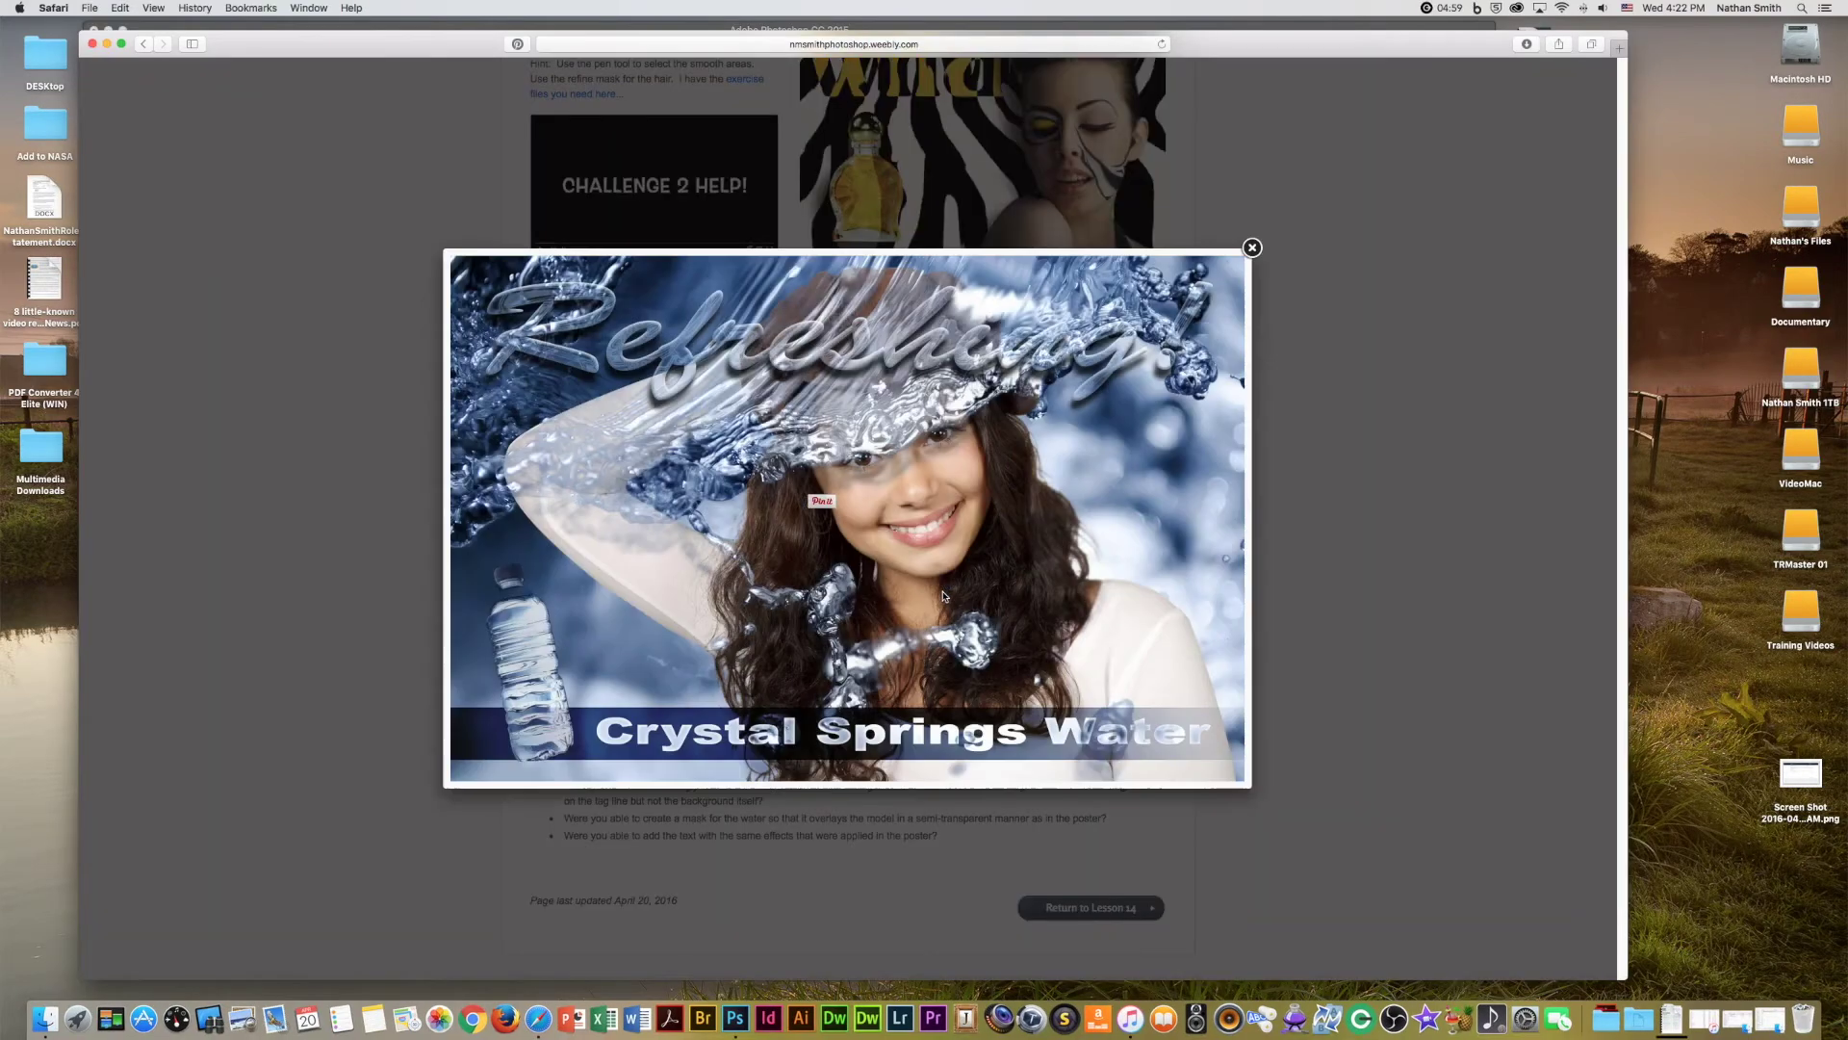
{"action": "left_click", "coordinate": [1251, 249]}
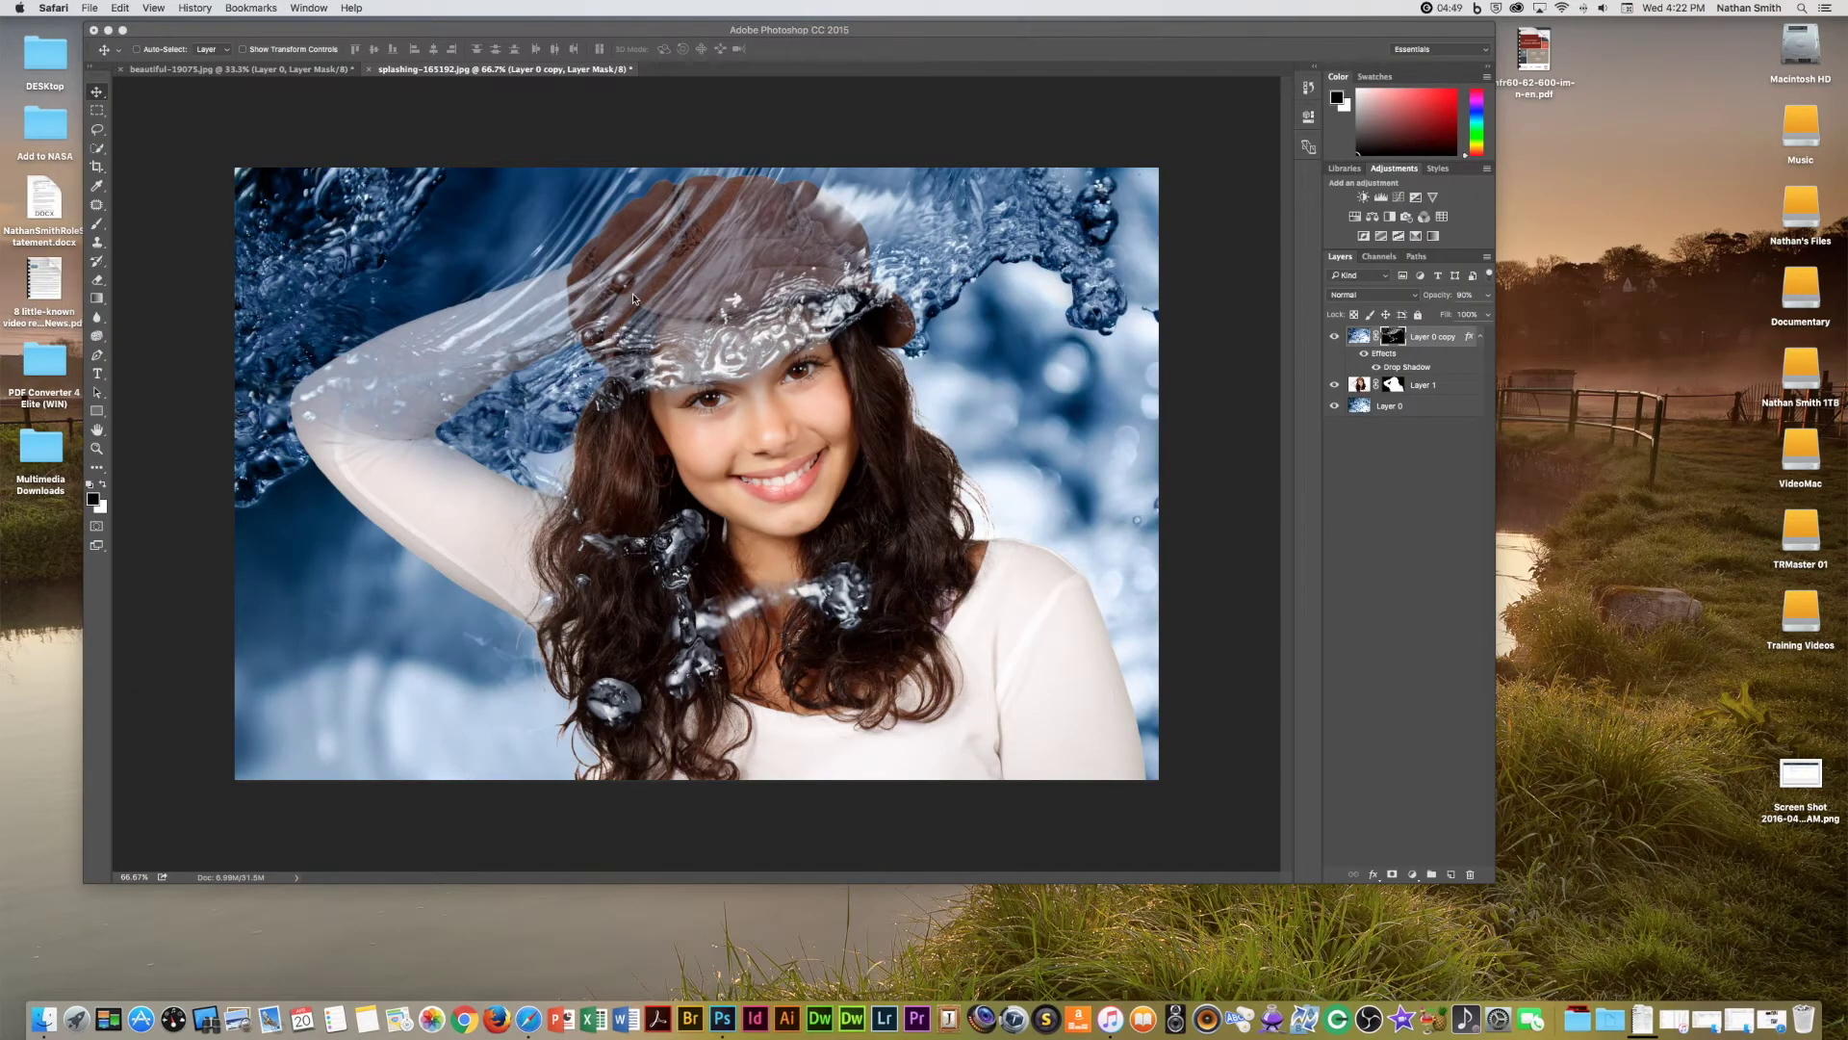
Retune the water splash's drop shadow to about 72° angle, greater distance and 24 px size, and apply it
{"action": "left_click", "coordinate": [633, 299]}
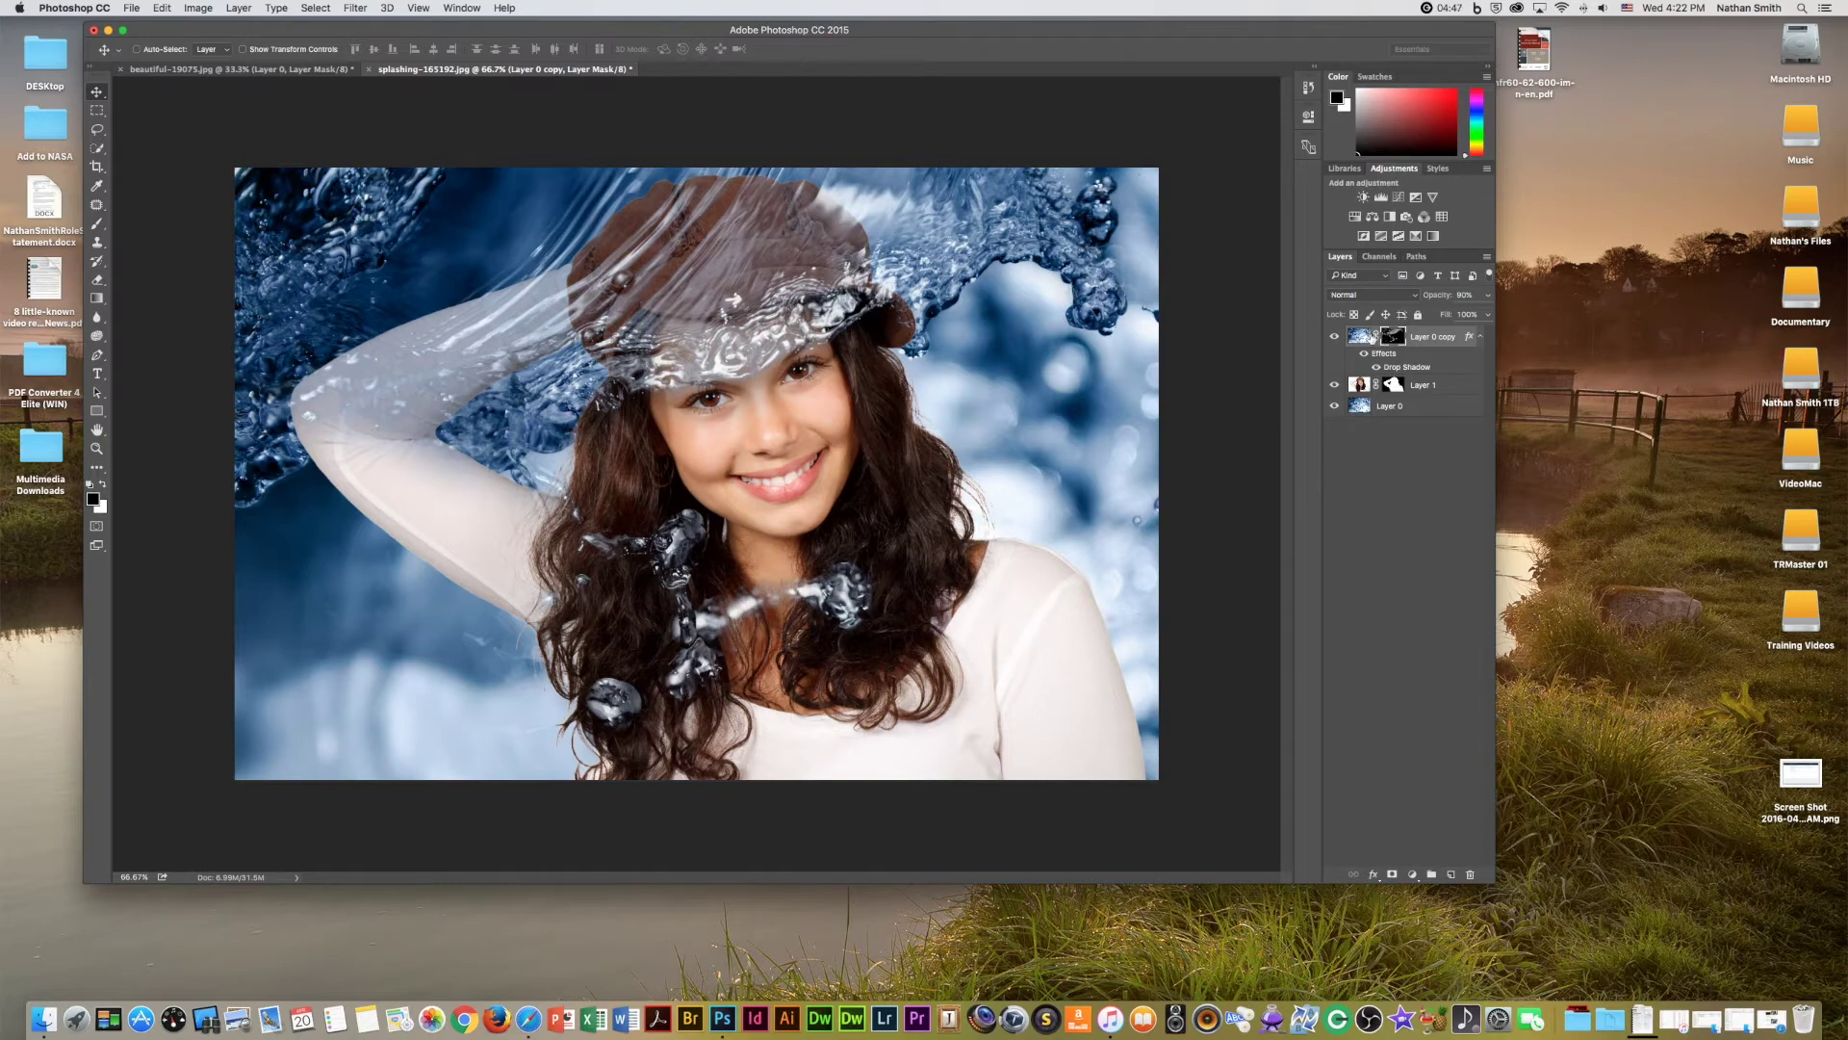
{"action": "double_click", "coordinate": [1391, 367]}
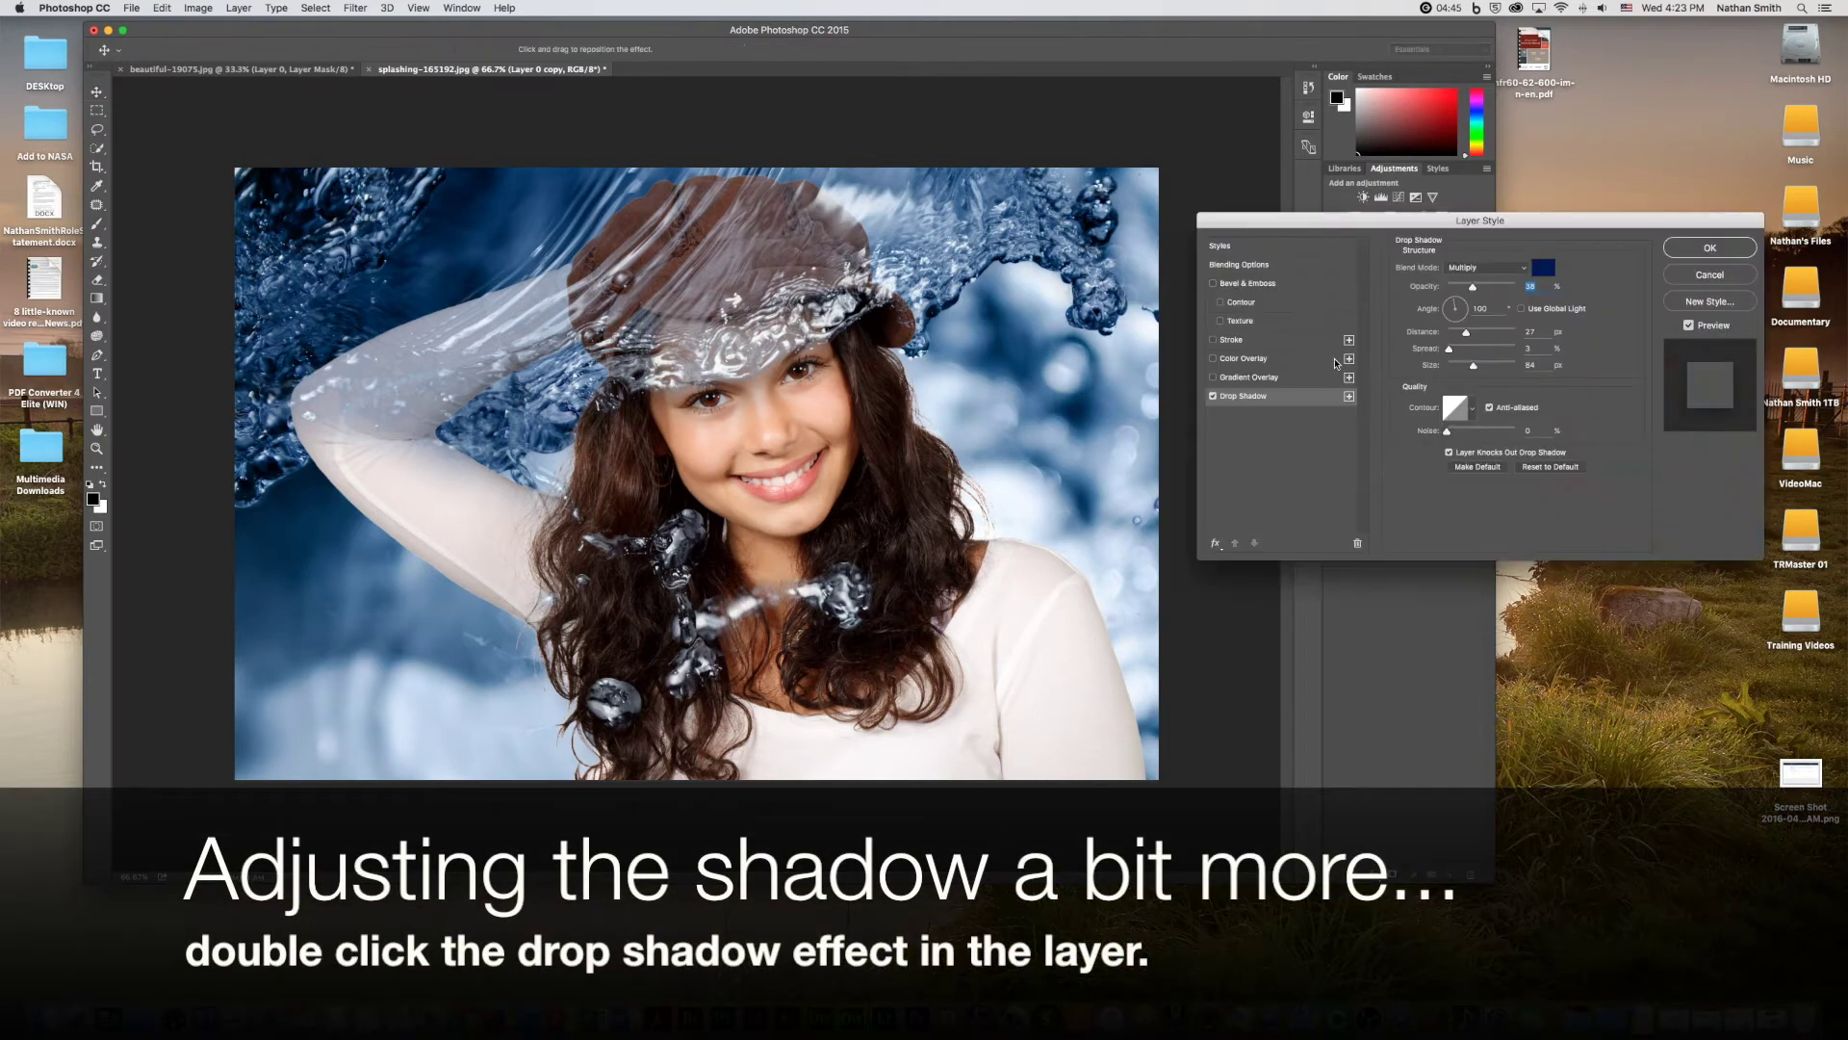
{"action": "left_click_drag", "start_coordinate": [1472, 366], "coordinate": [1459, 367]}
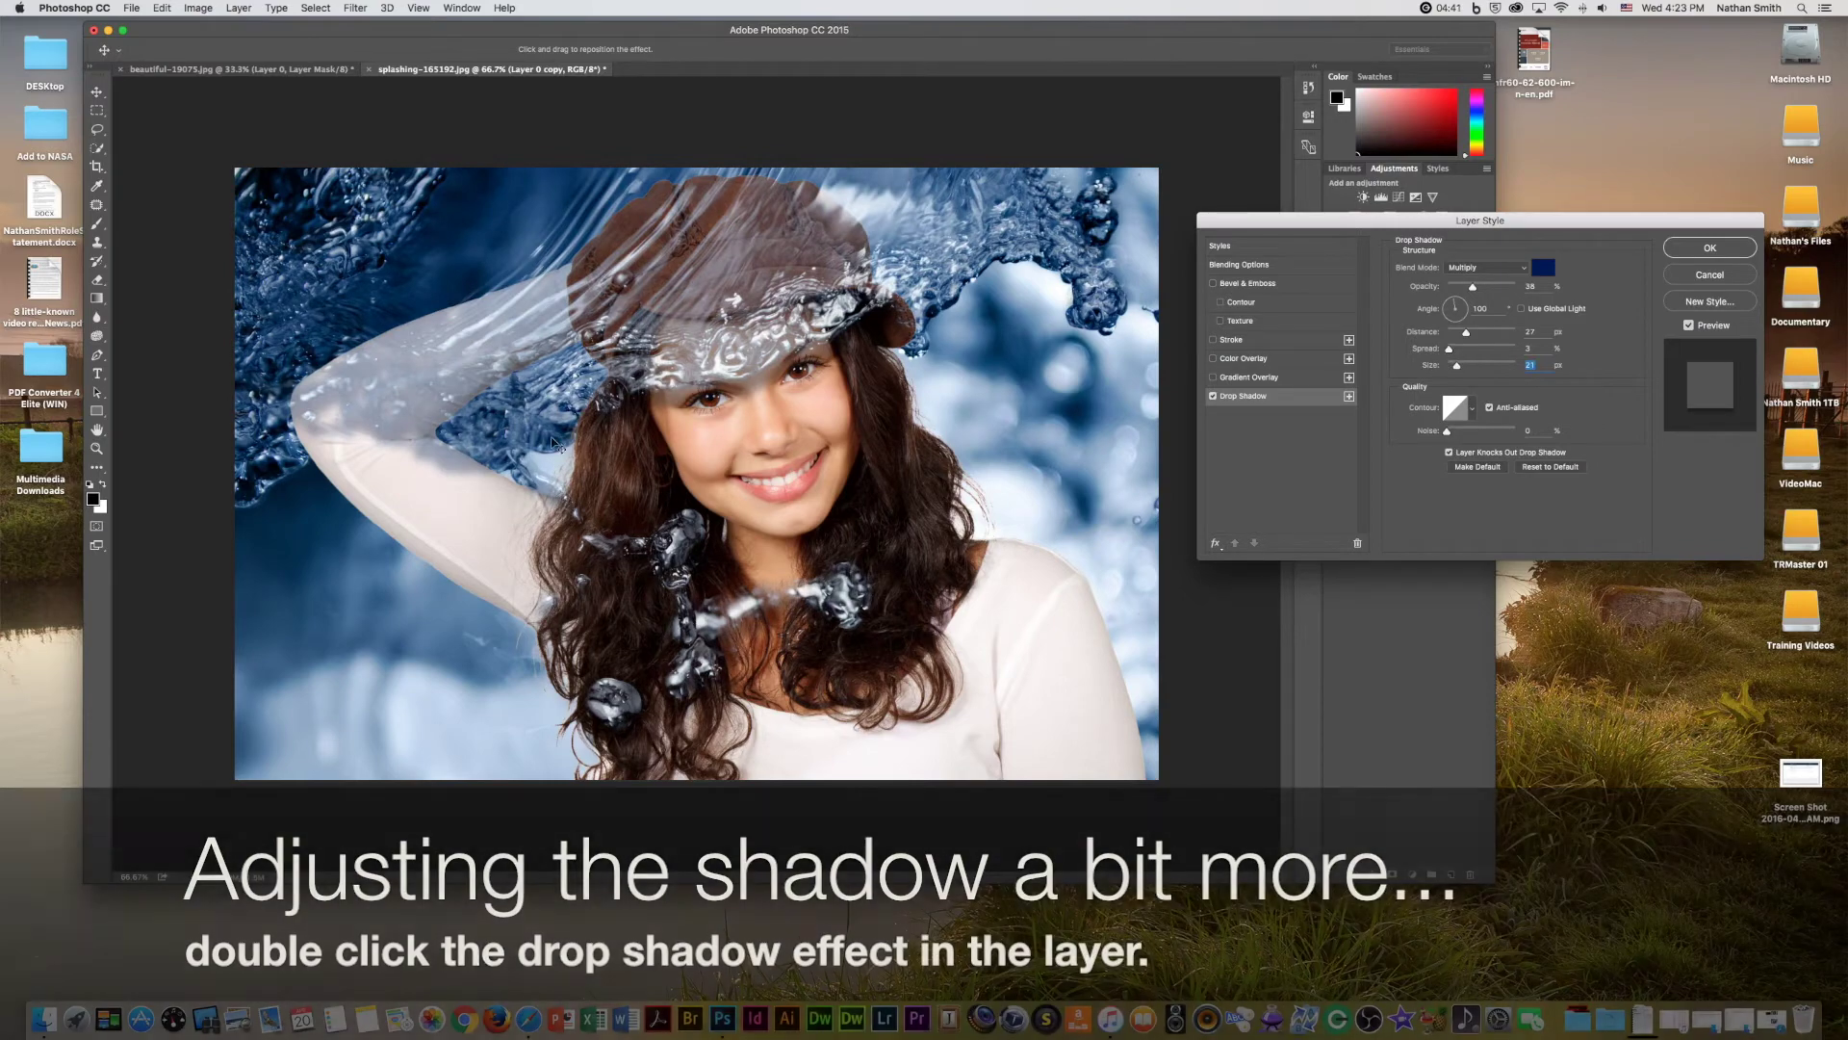
{"action": "mouse_move", "coordinate": [563, 419]}
{"action": "left_mouse_down"}
{"action": "mouse_move", "coordinate": [538, 456]}
{"action": "mouse_move", "coordinate": [545, 437]}
{"action": "left_mouse_up"}
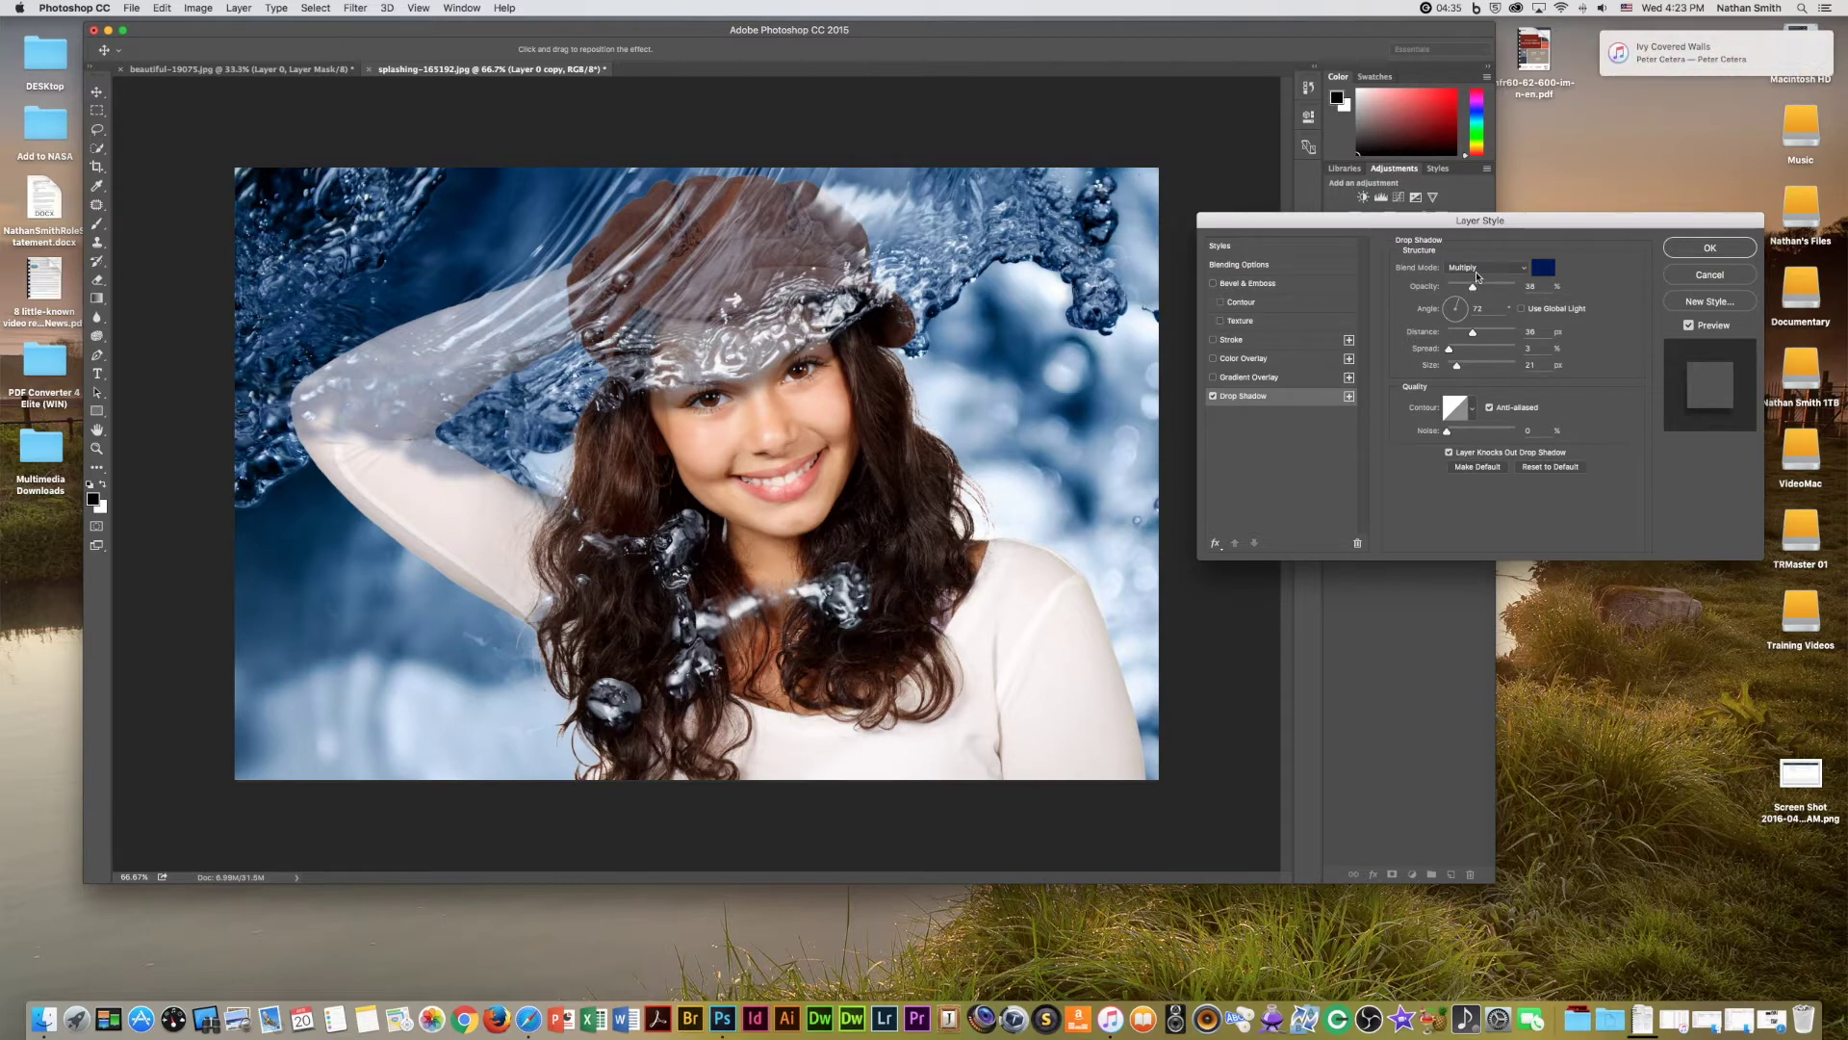
{"action": "left_click_drag", "start_coordinate": [1471, 336], "coordinate": [1466, 346]}
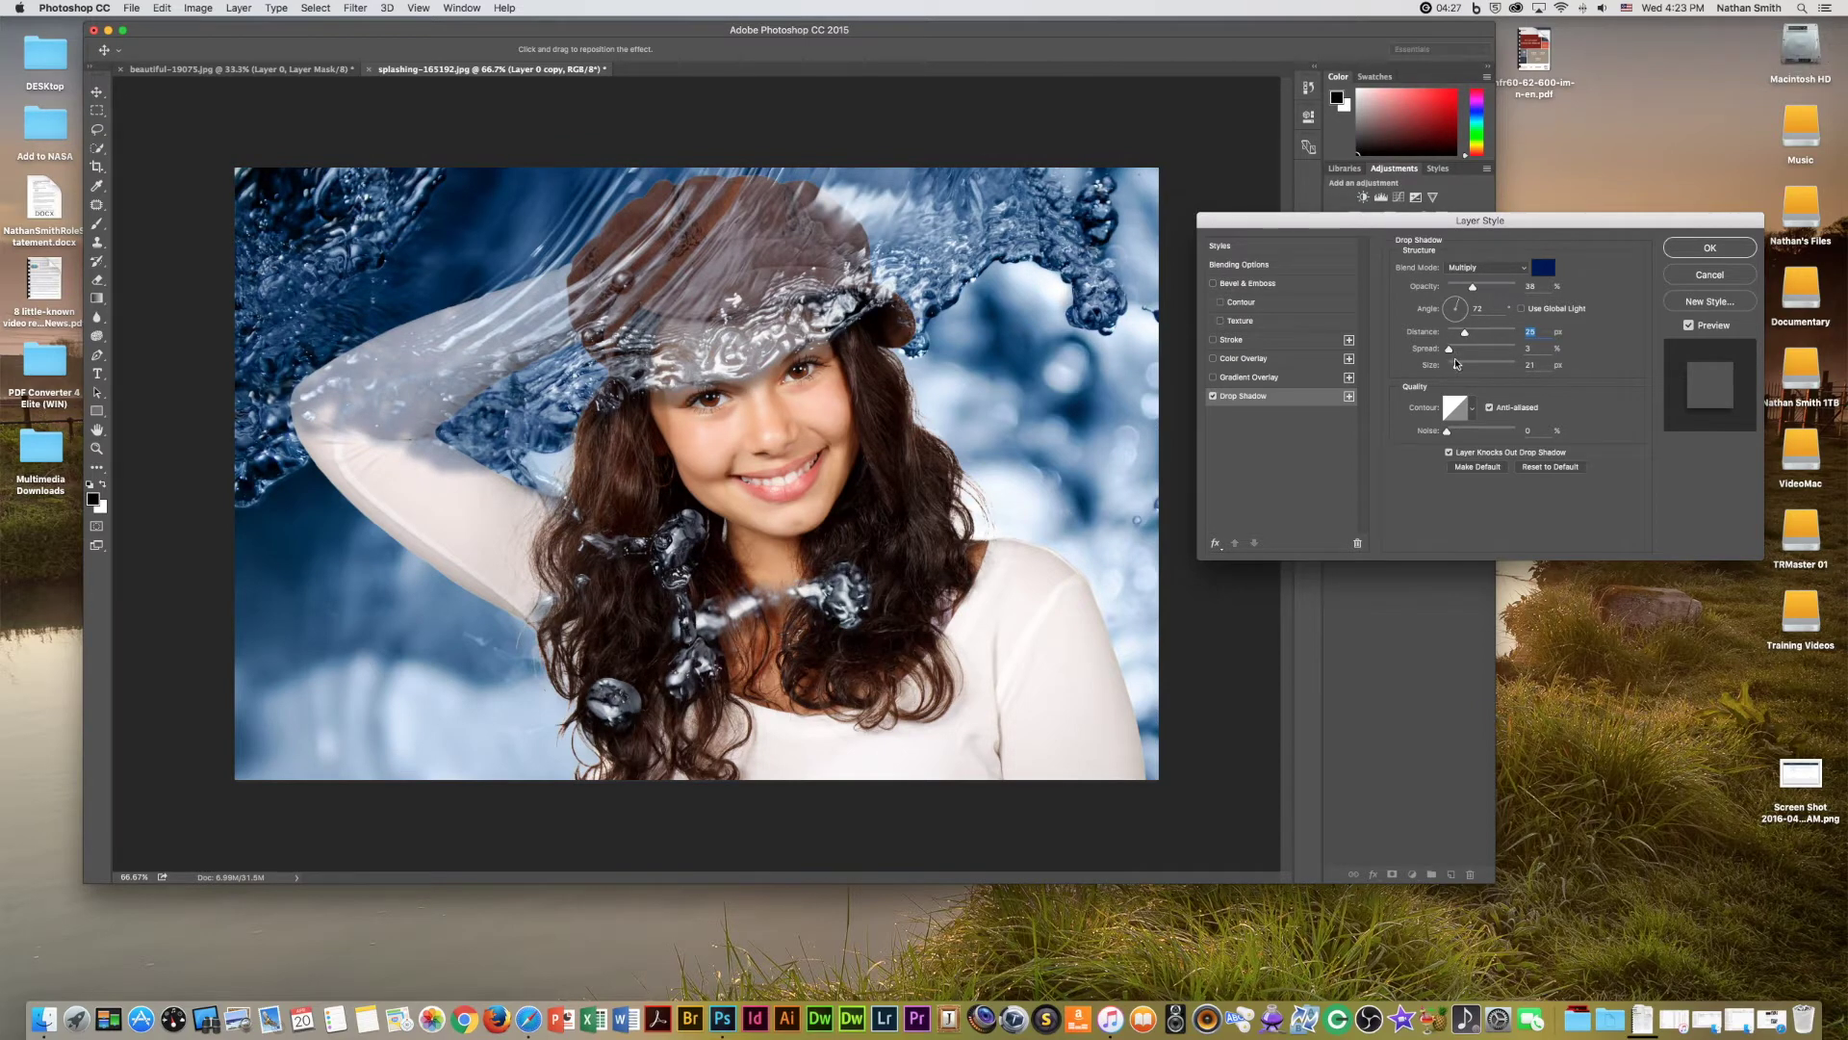
{"action": "left_click_drag", "start_coordinate": [1458, 369], "coordinate": [1457, 364]}
{"action": "left_click", "coordinate": [1699, 249]}
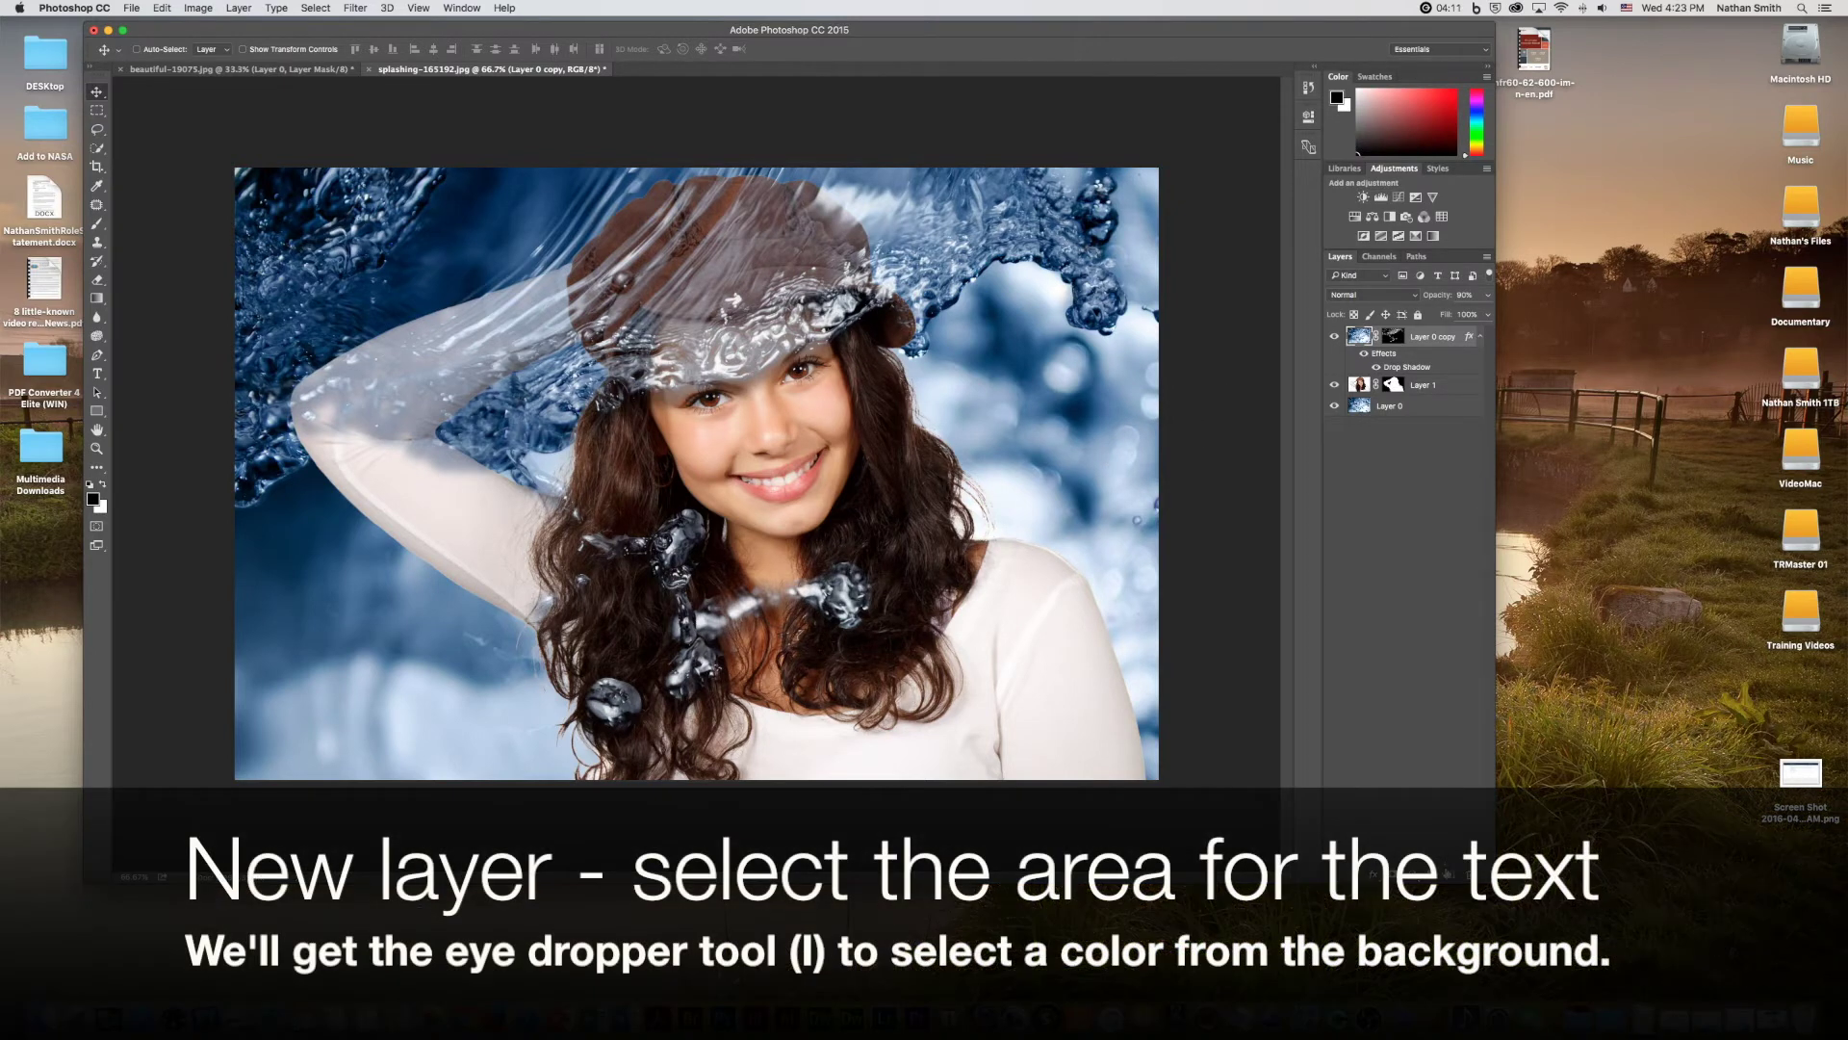
Add new Layer 2, select a full-width band near the photo's bottom, and sample a dark blue
{"action": "left_click", "coordinate": [1448, 874]}
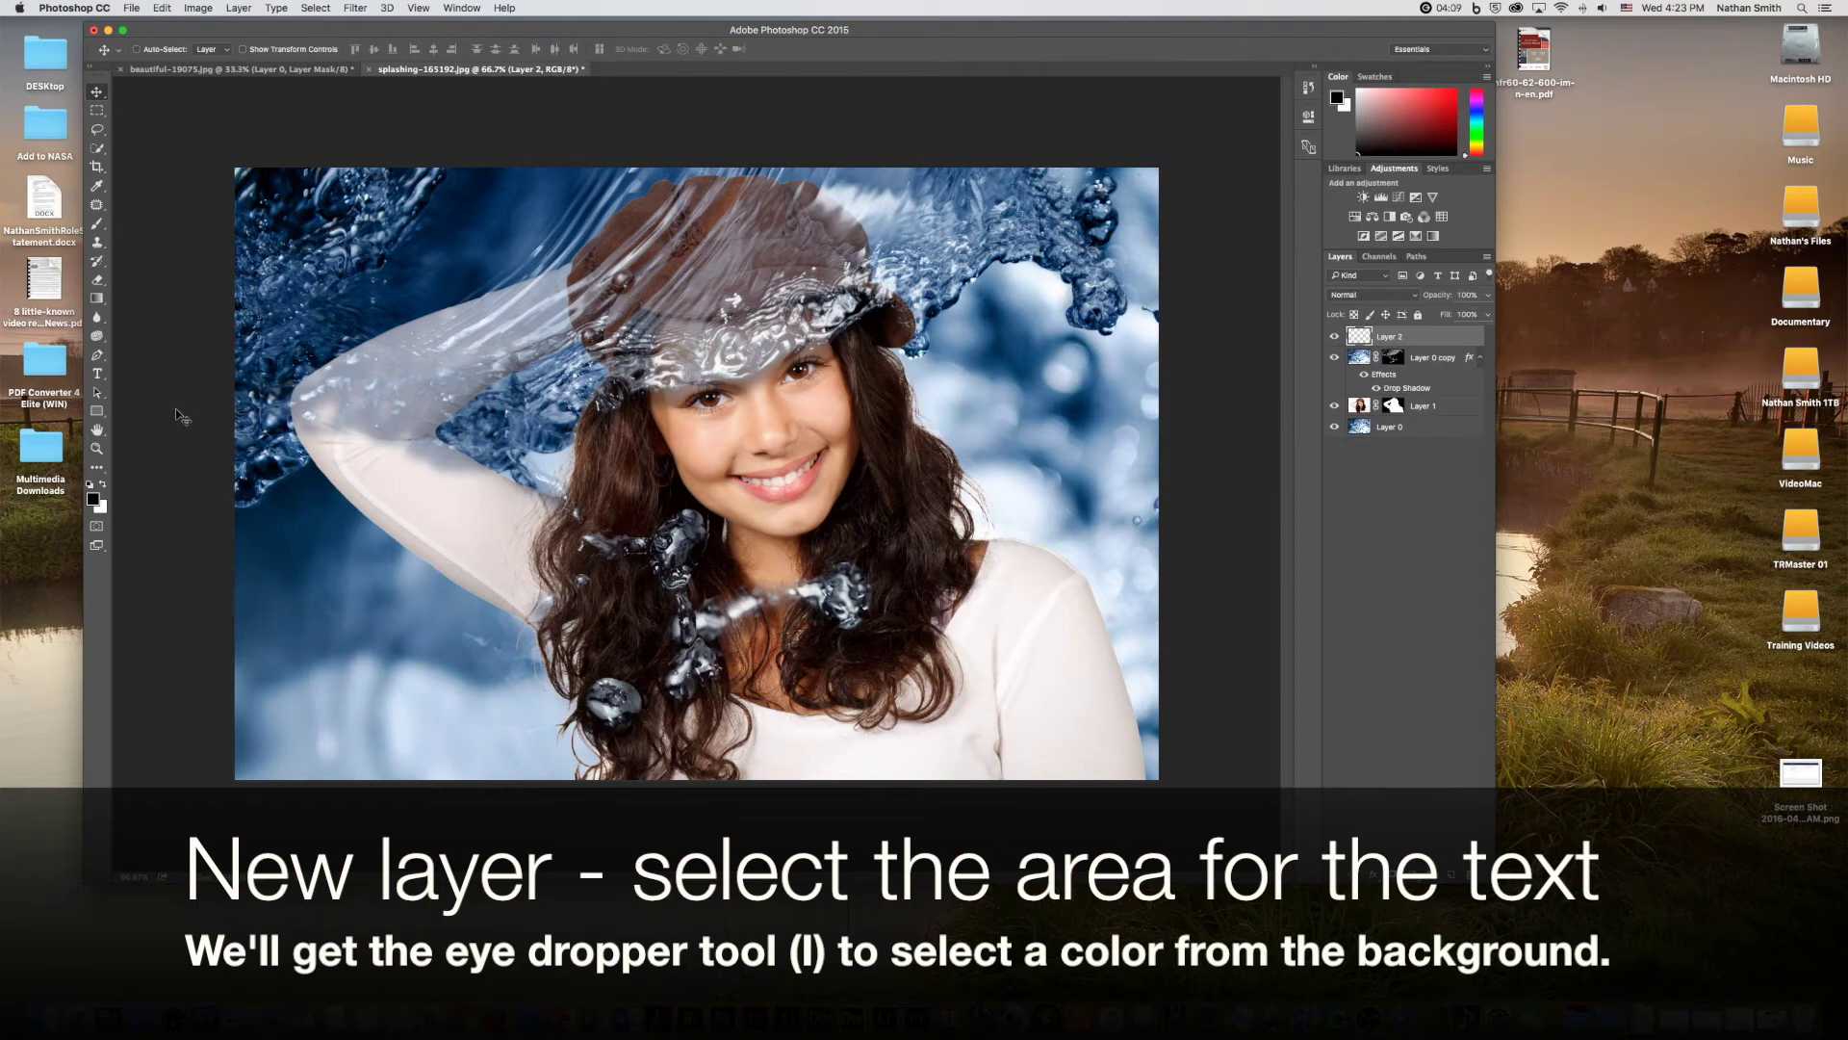
{"action": "left_click", "coordinate": [98, 113]}
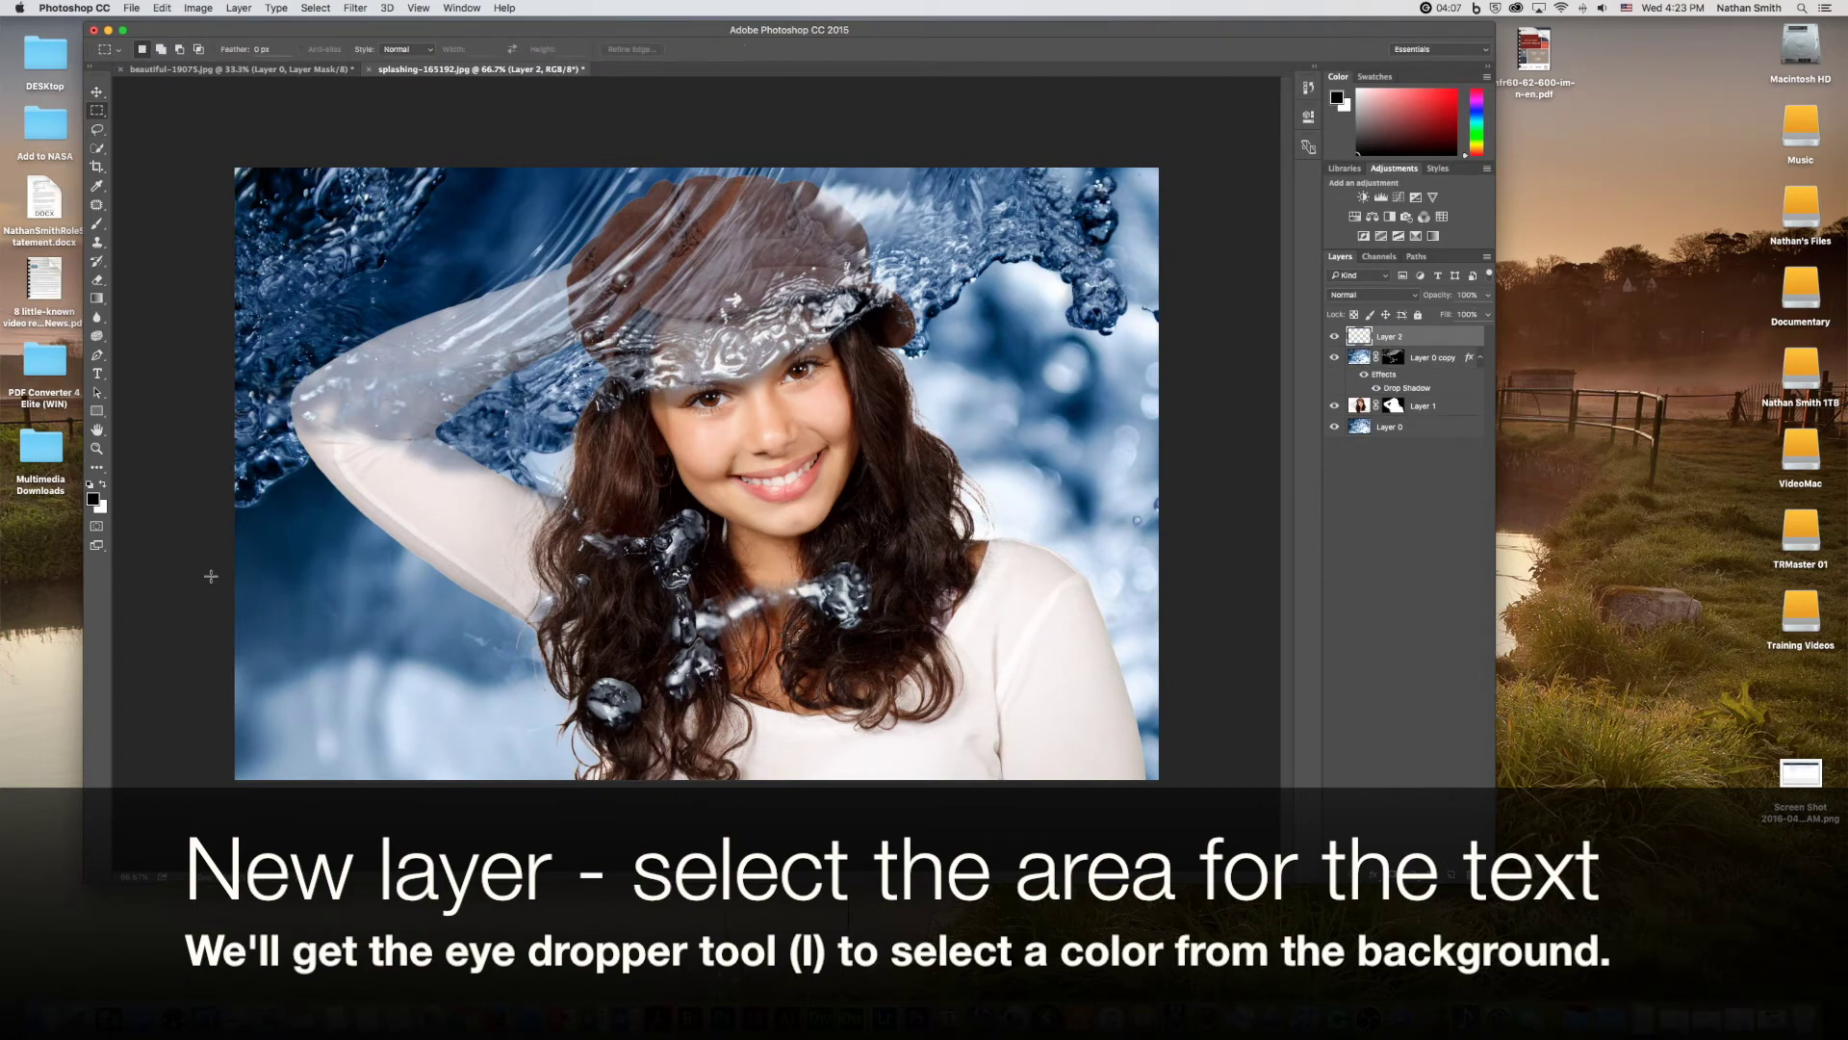
{"action": "mouse_move", "coordinate": [231, 690]}
{"action": "left_mouse_down"}
{"action": "mouse_move", "coordinate": [1075, 691]}
{"action": "mouse_move", "coordinate": [1203, 756]}
{"action": "left_mouse_up"}
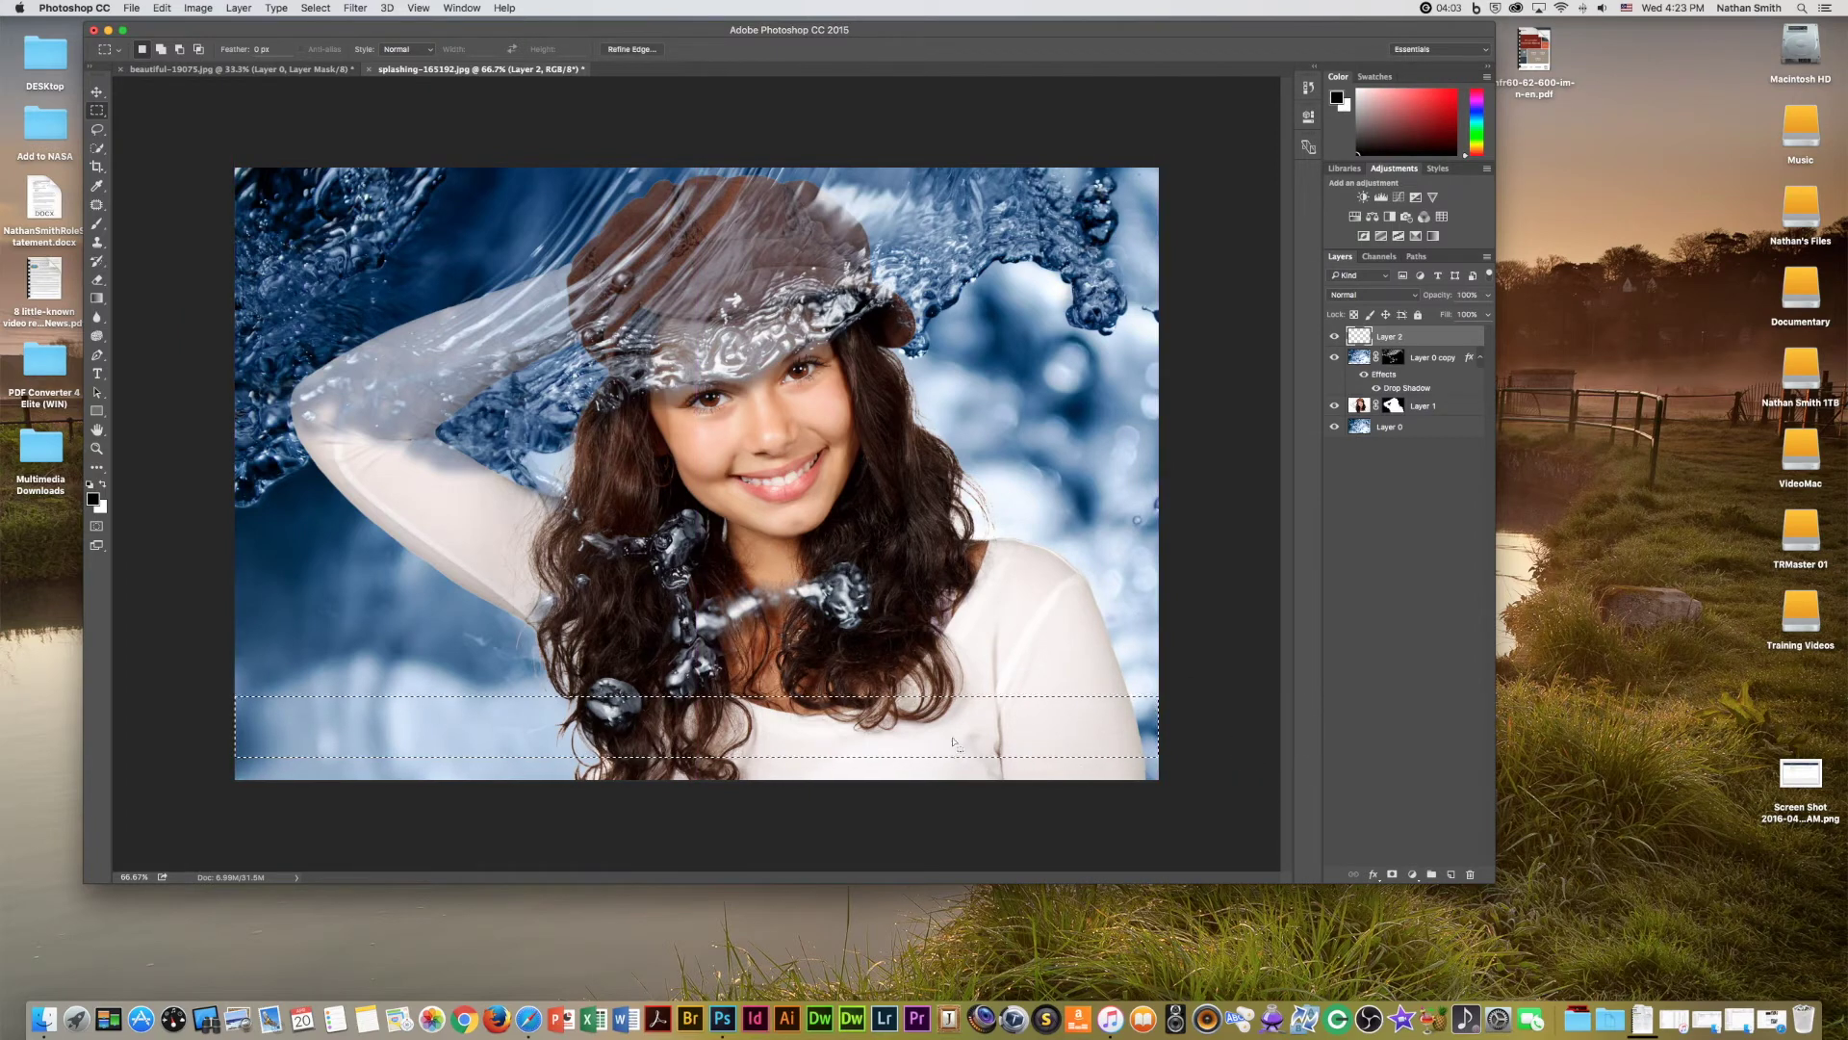
{"action": "left_click_drag", "start_coordinate": [986, 720], "coordinate": [987, 710]}
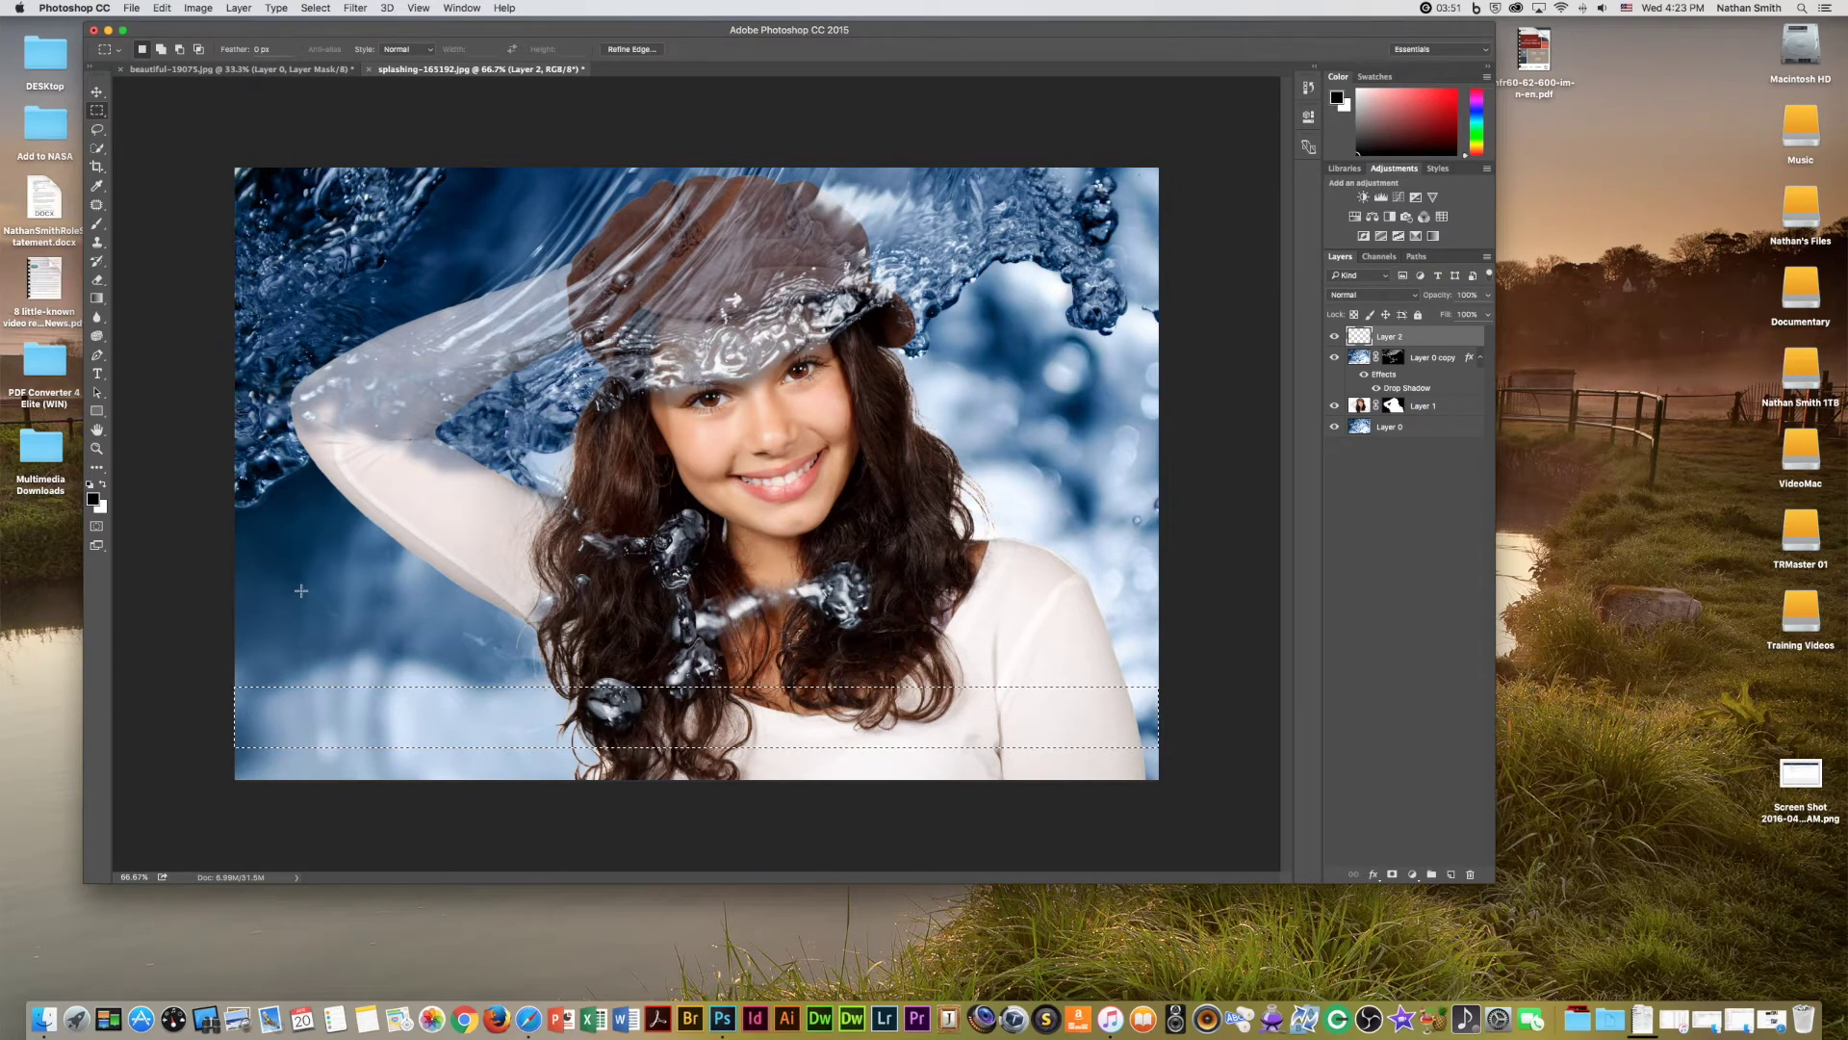
{"action": "key", "text": "i"}
{"action": "left_click", "coordinate": [295, 503]}
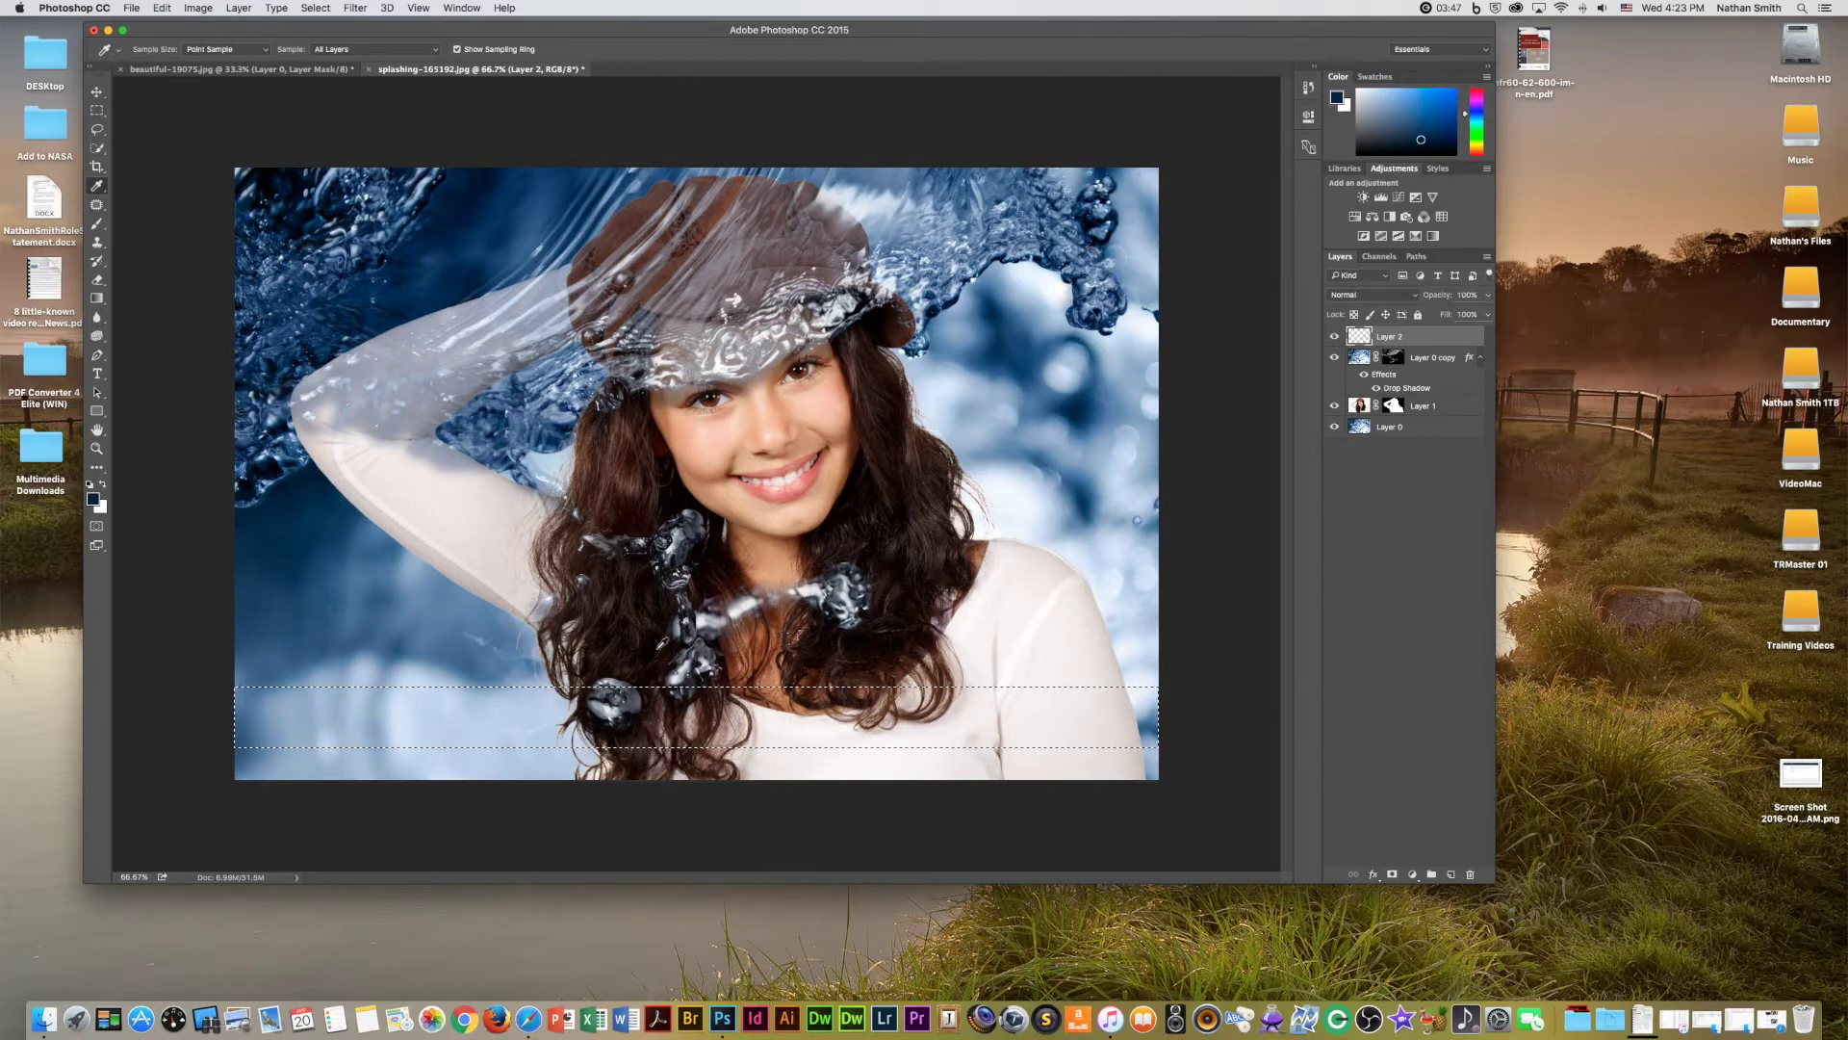
Fill the strip with the dark blue, blend it with Multiply at 78% opacity, and deselect
{"action": "key", "text": "alt+BackSpace"}
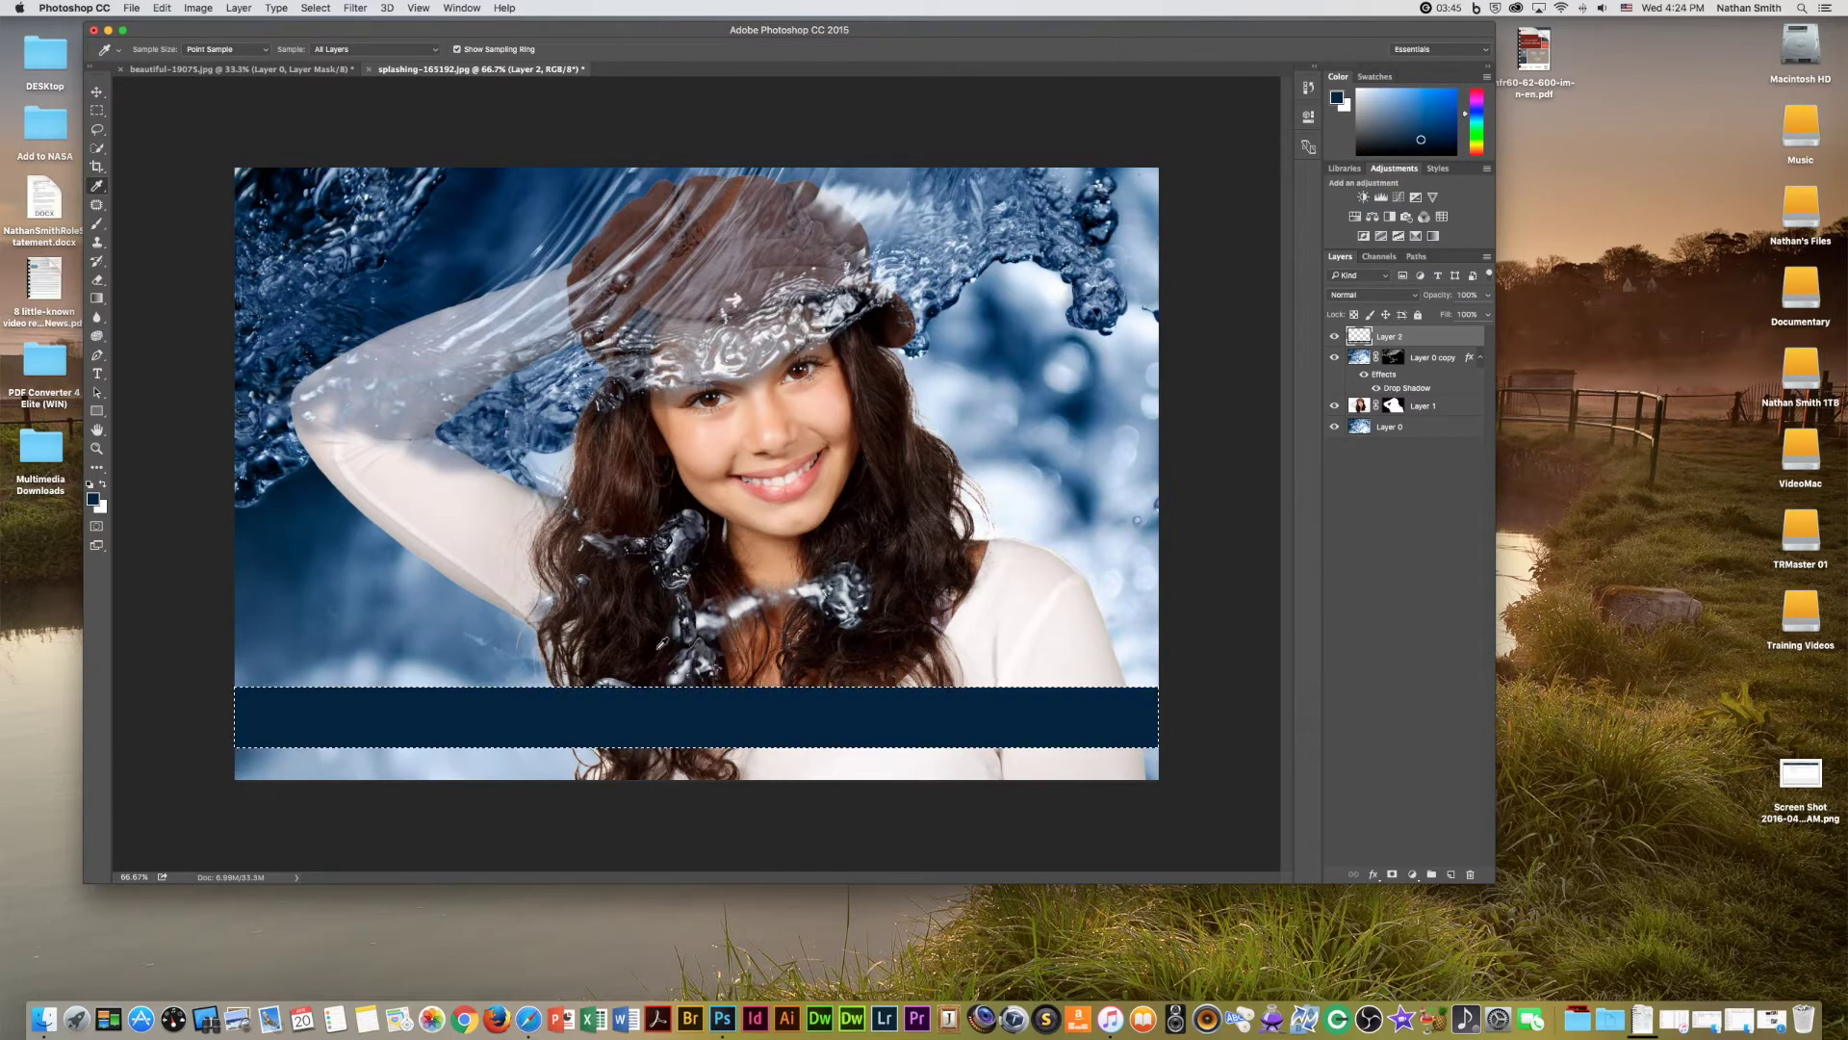
{"action": "left_click", "coordinate": [1370, 297]}
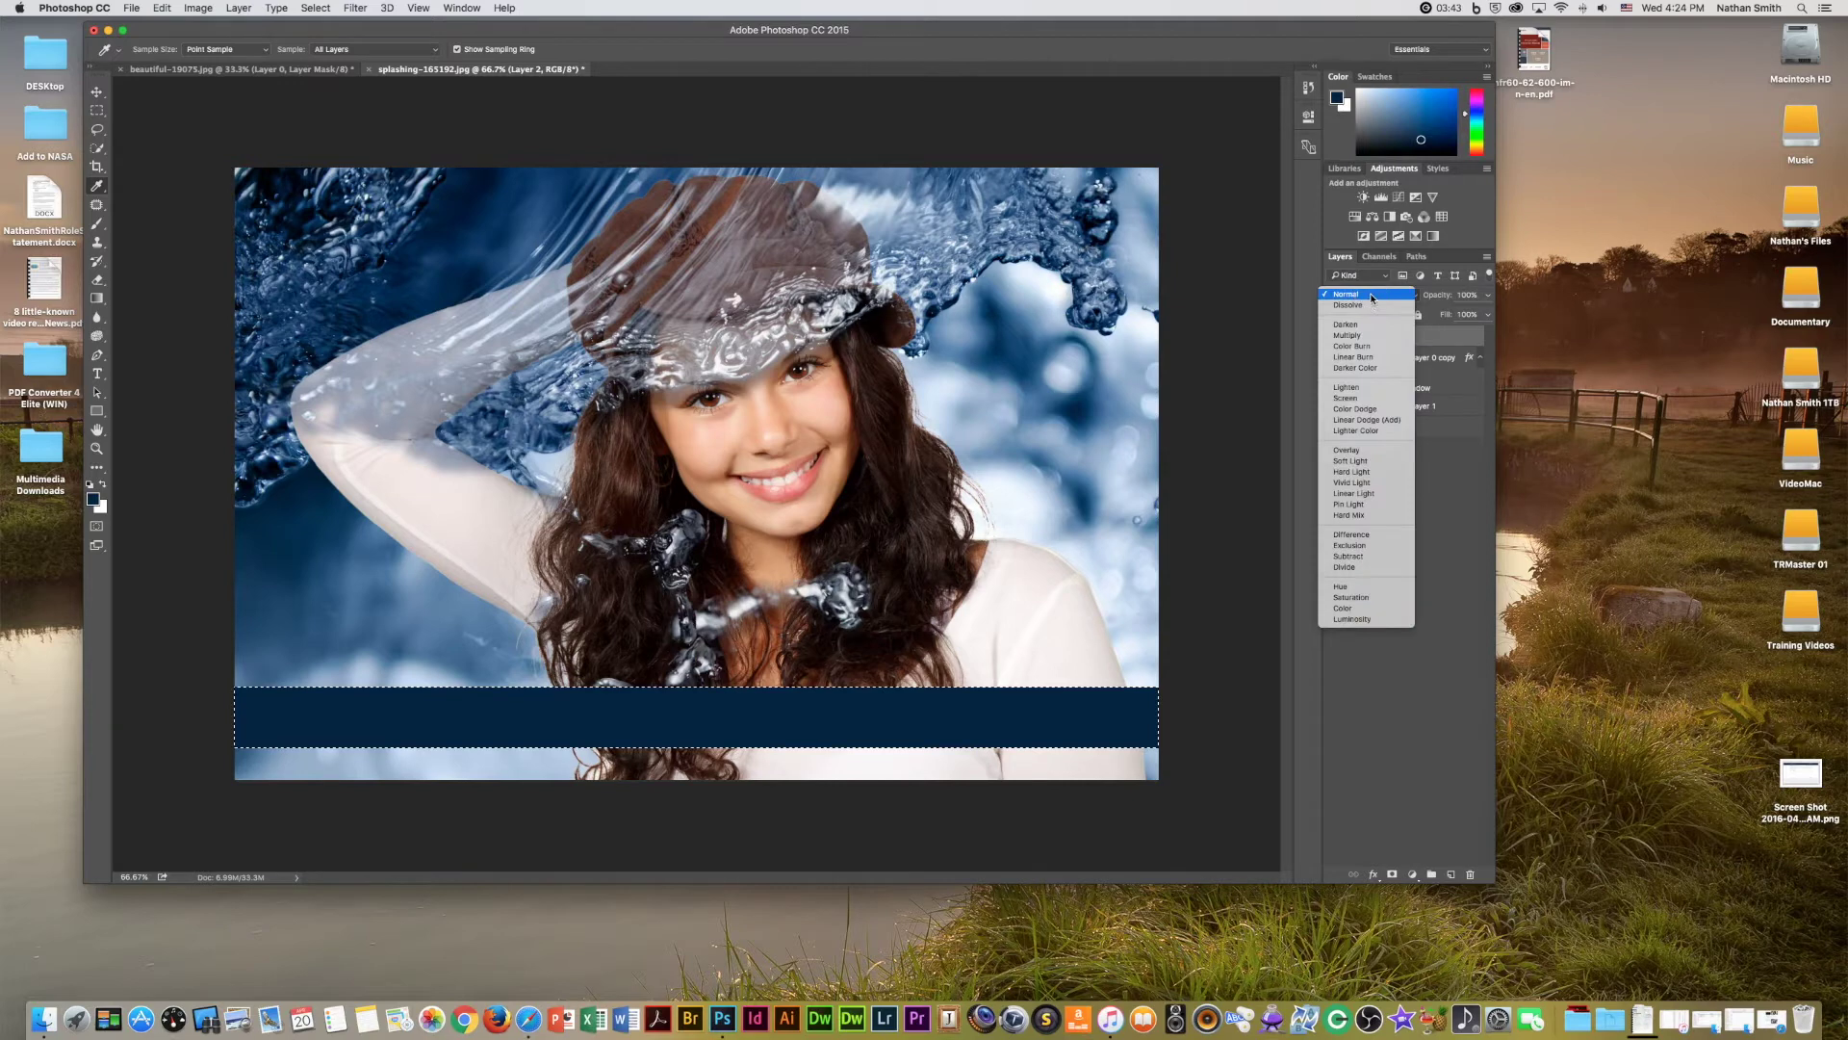
{"action": "left_click", "coordinate": [1354, 327]}
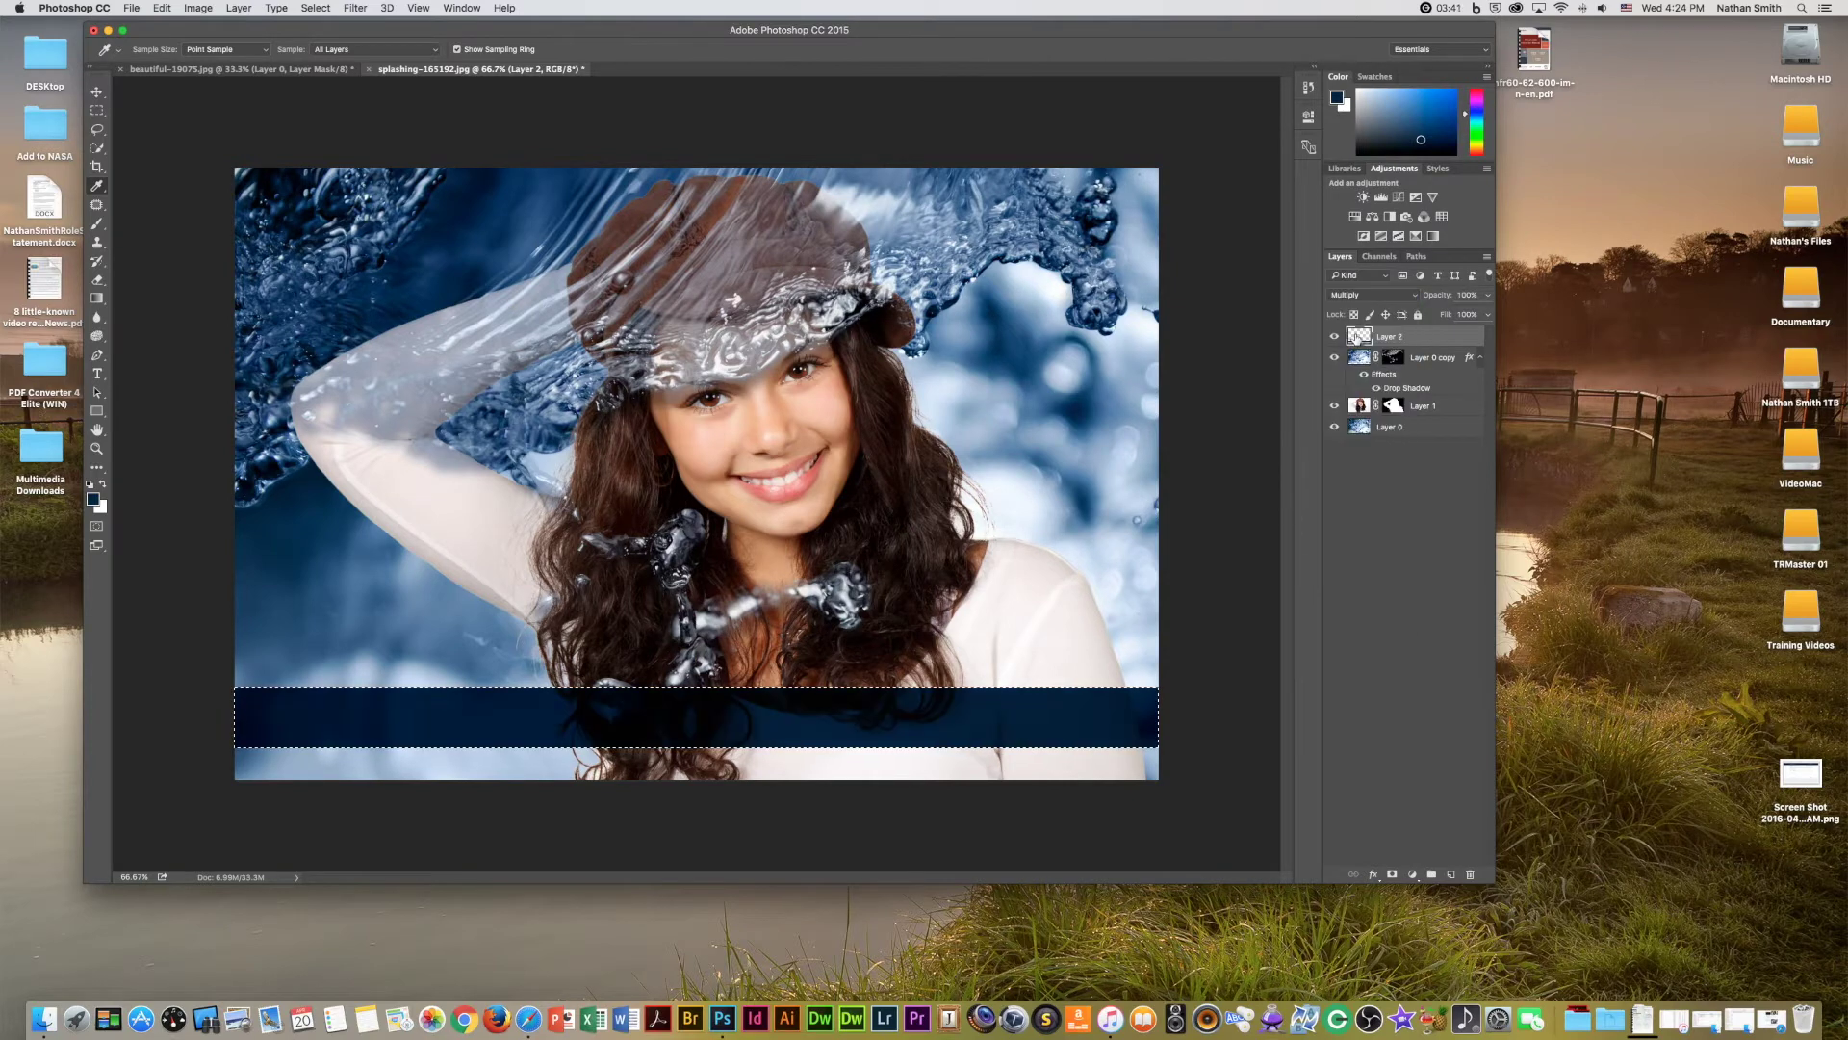
{"action": "left_click_drag", "start_coordinate": [1441, 299], "coordinate": [1427, 298]}
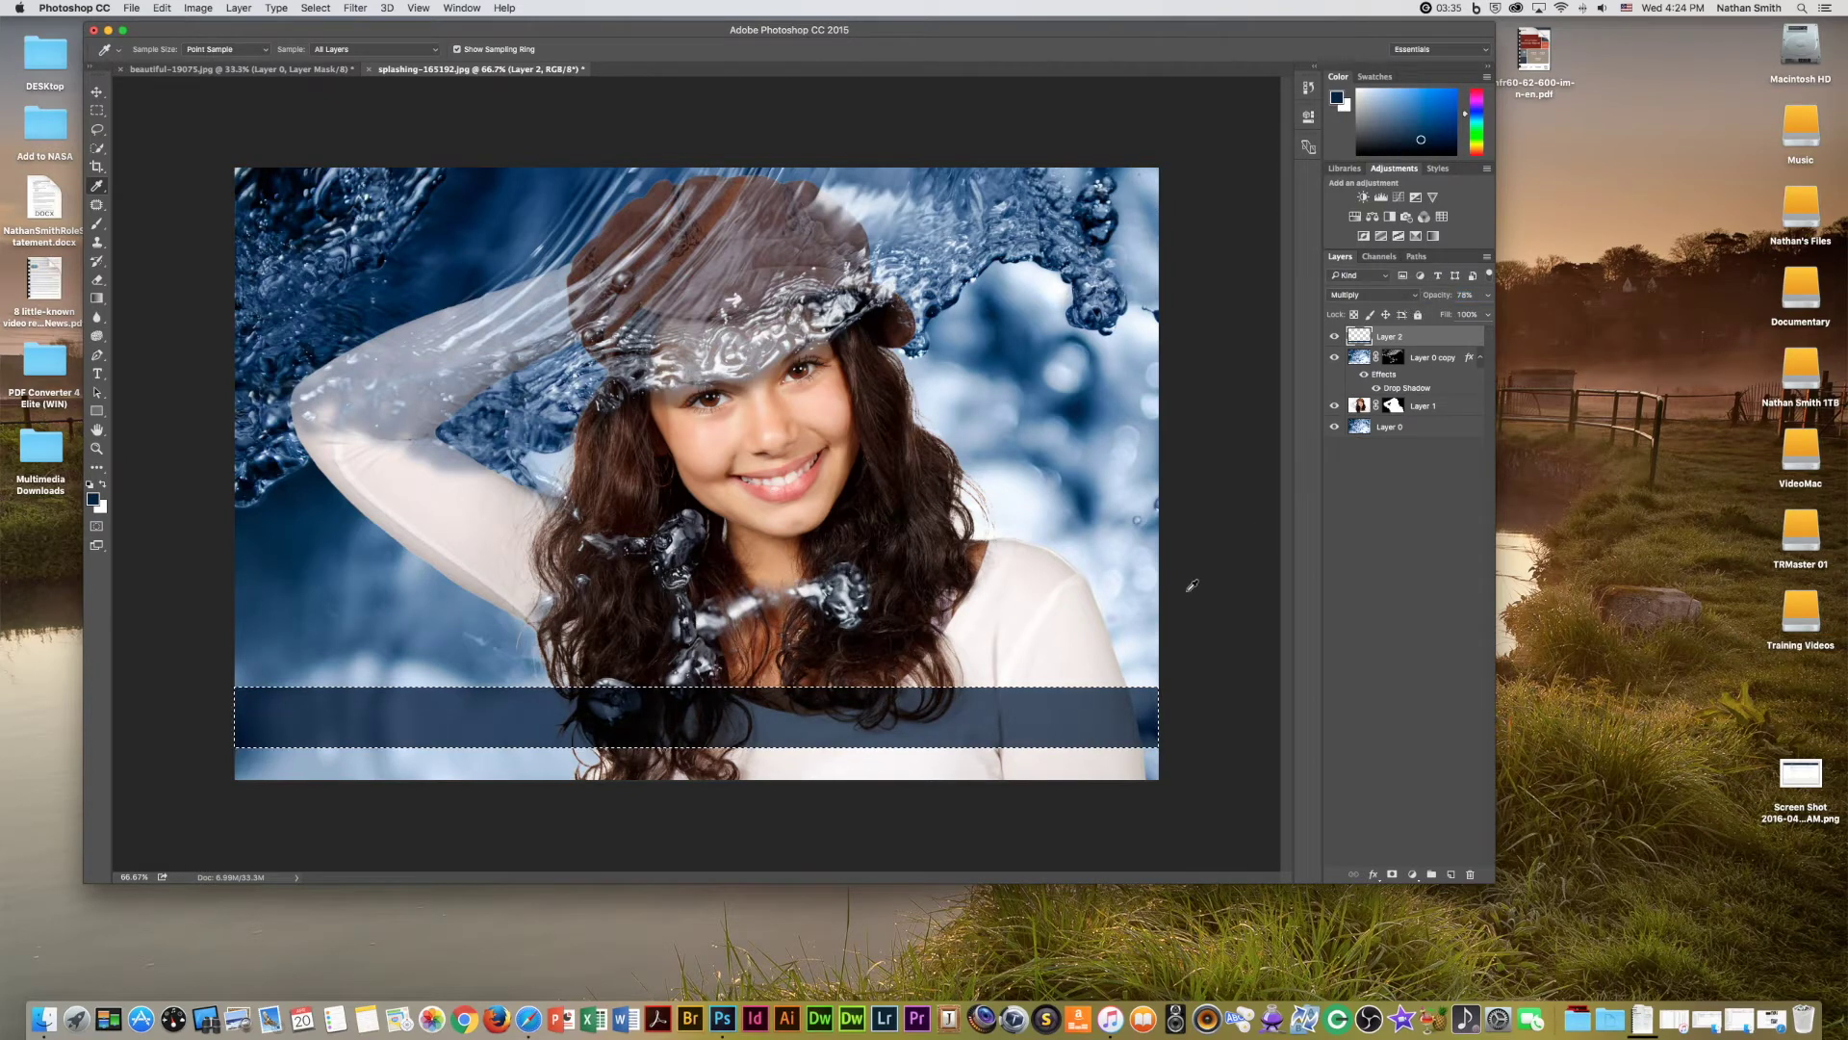
{"action": "key", "text": "super+d"}
{"action": "left_click", "coordinate": [100, 374]}
{"action": "left_click_drag", "start_coordinate": [100, 374], "coordinate": [169, 414]}
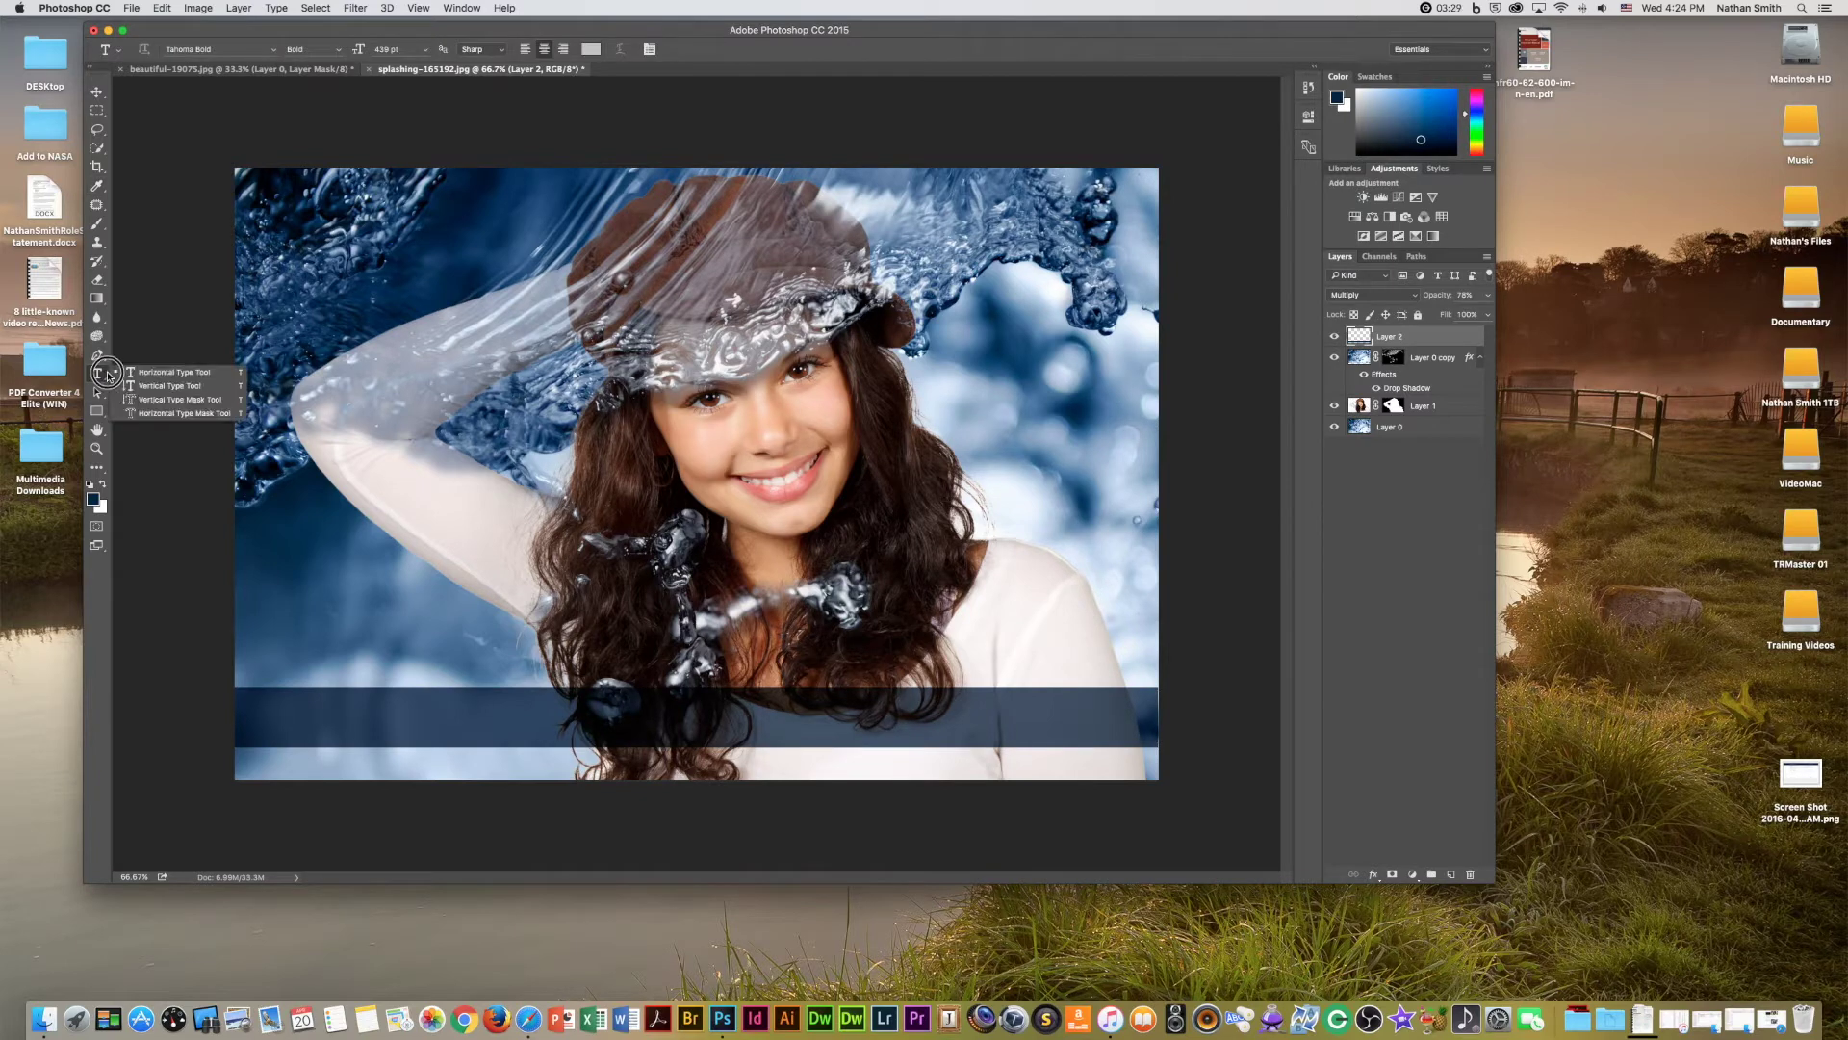
Type 'Crystal Springs Water' as a Tahoma Bold horizontal type mask on the blue strip
{"action": "left_click", "coordinate": [172, 412]}
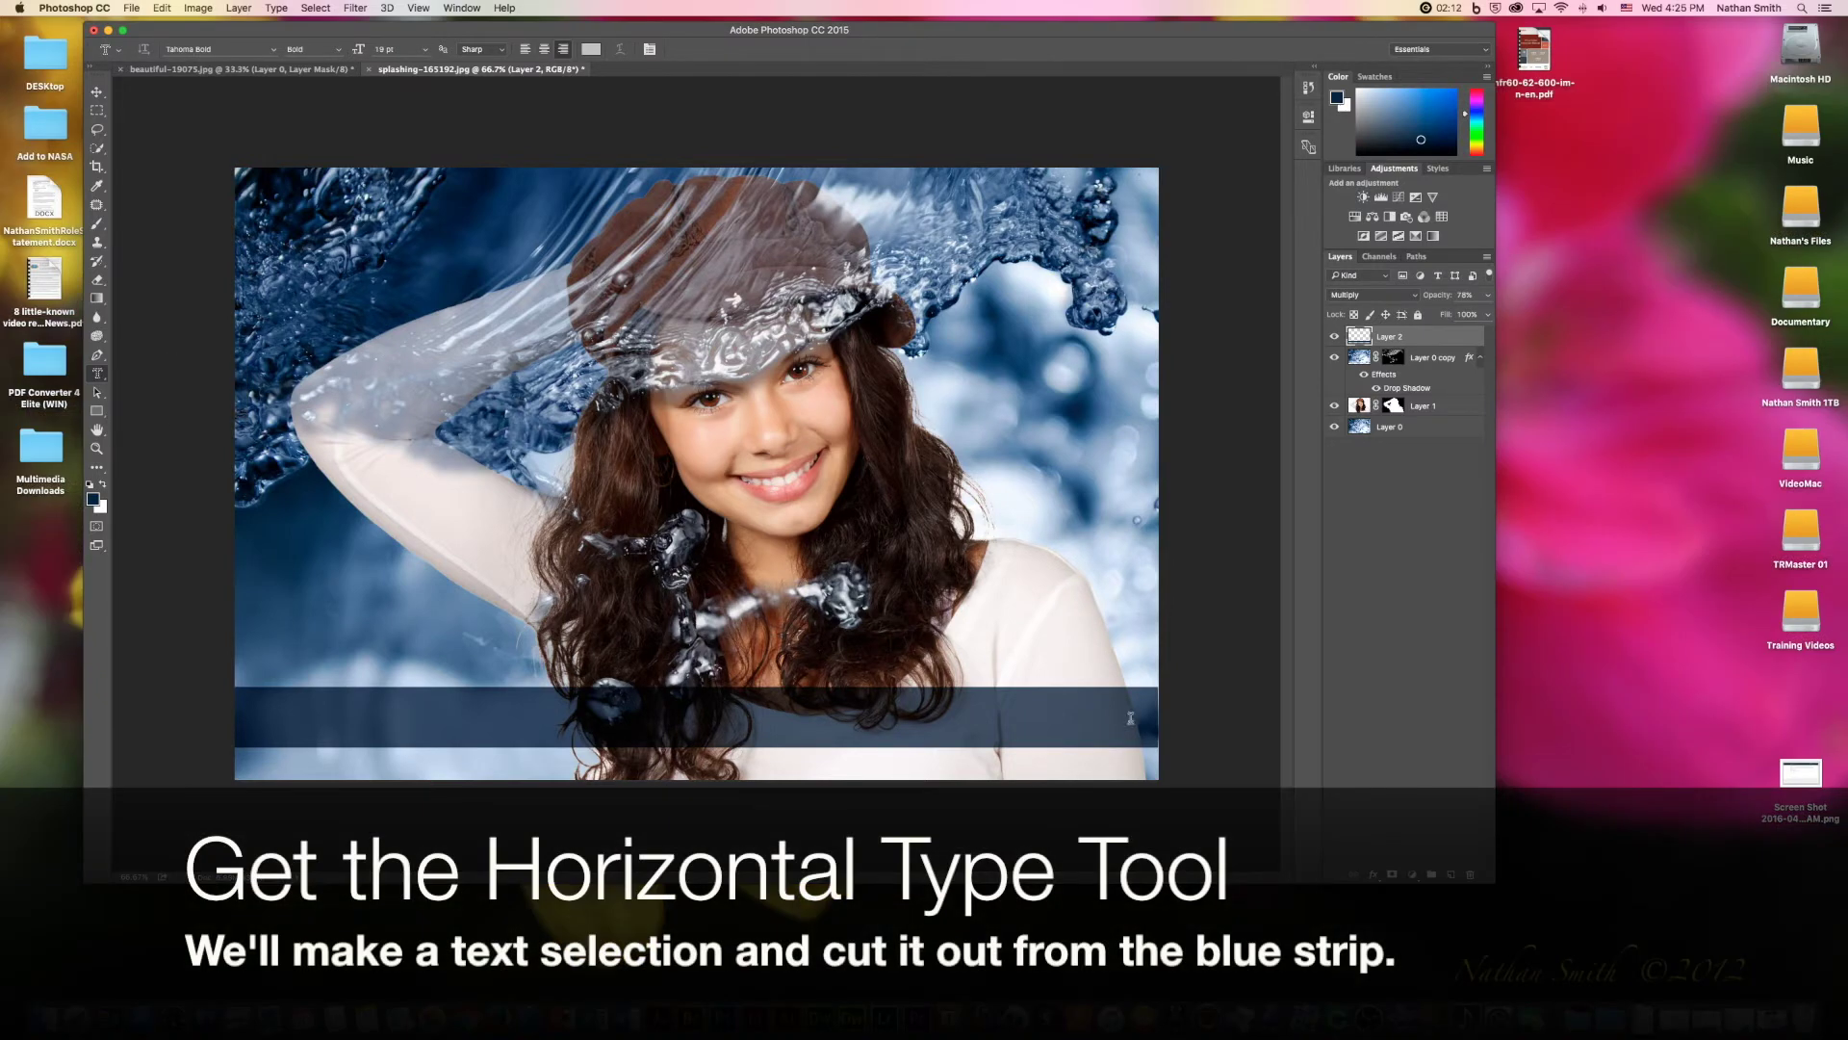
{"action": "left_click", "coordinate": [1132, 724]}
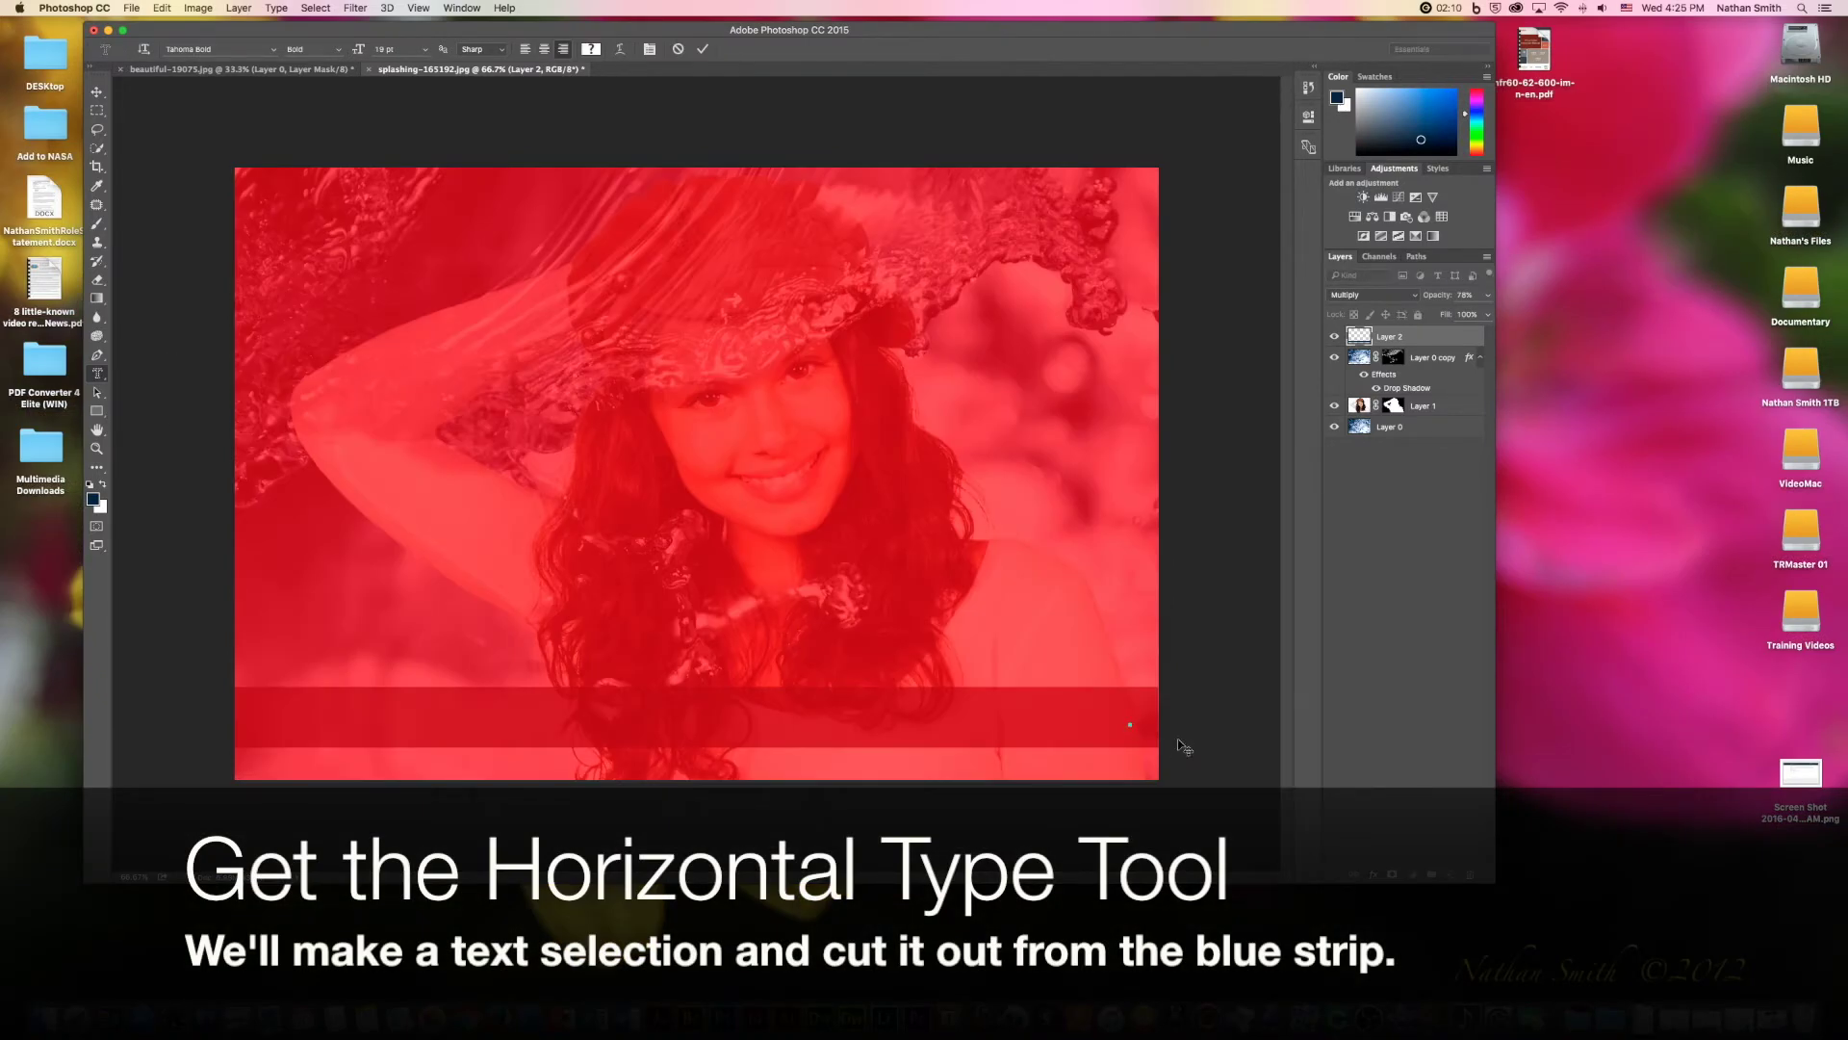
{"action": "type", "text": "Cry"}
{"action": "type", "text": "stal"}
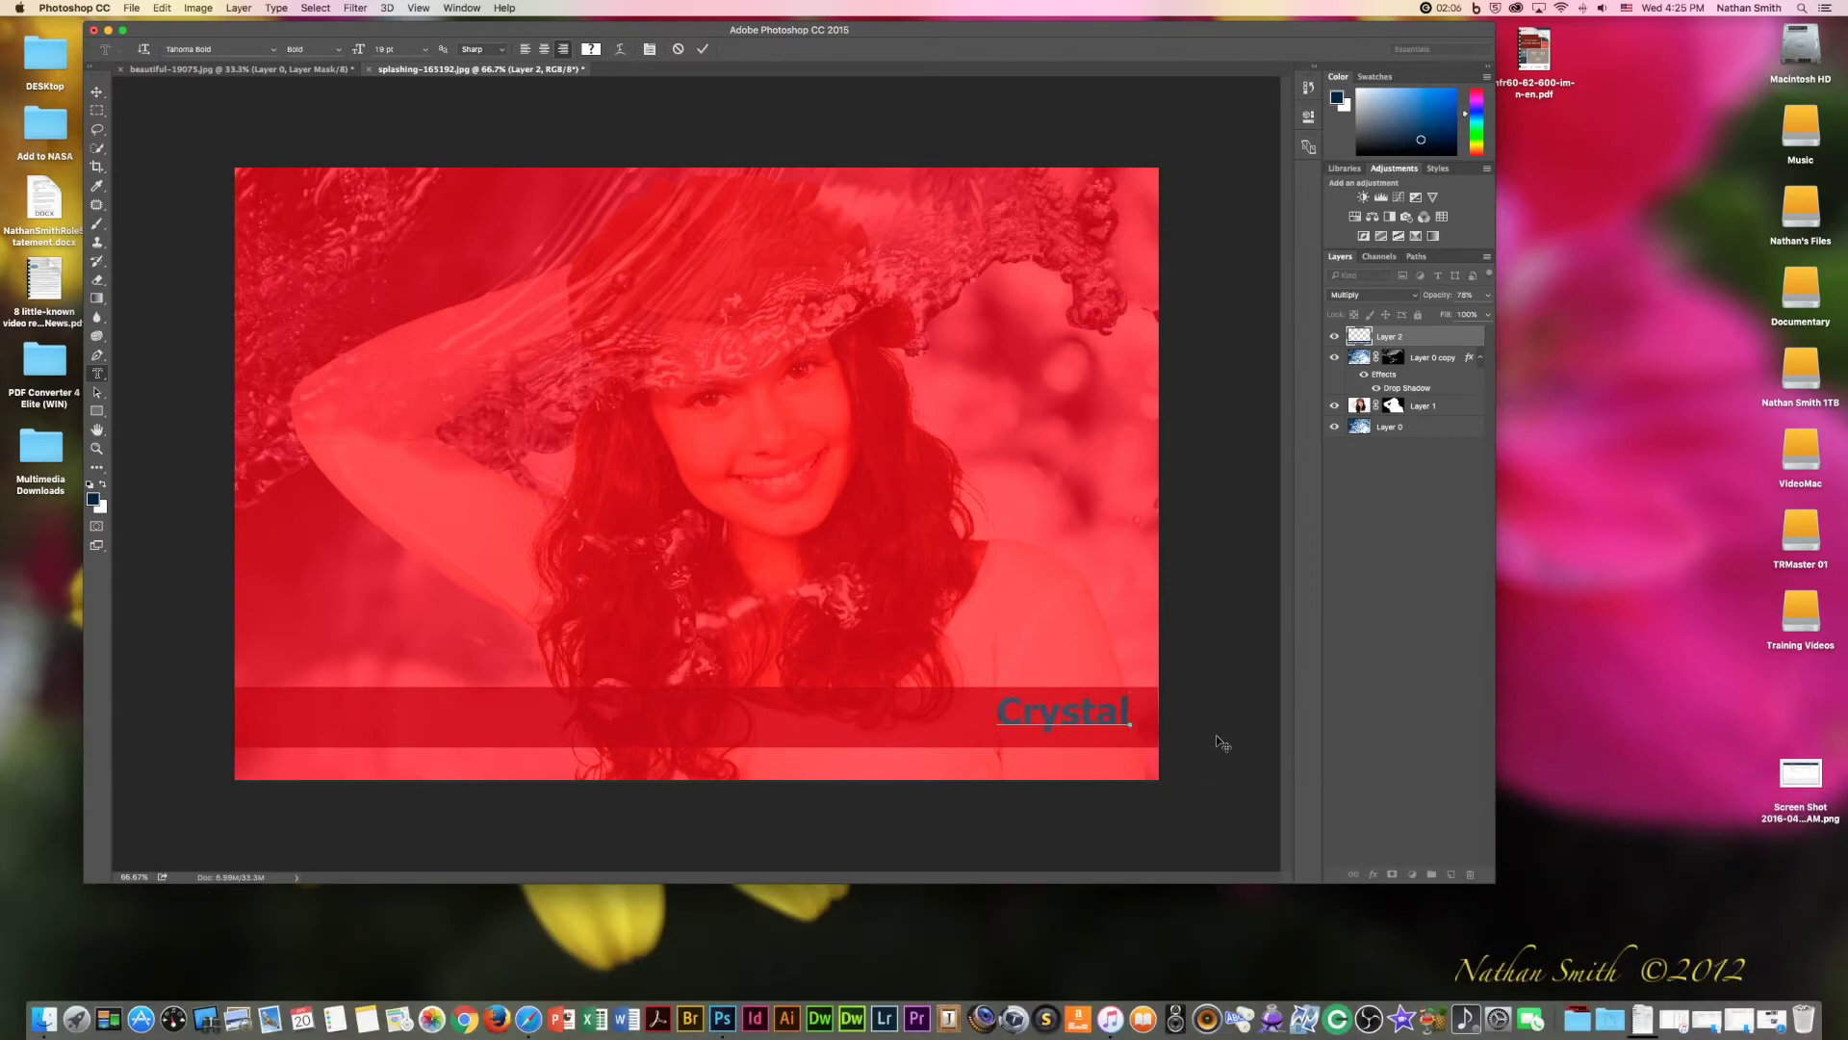
{"action": "type", "text": " Springs Water"}
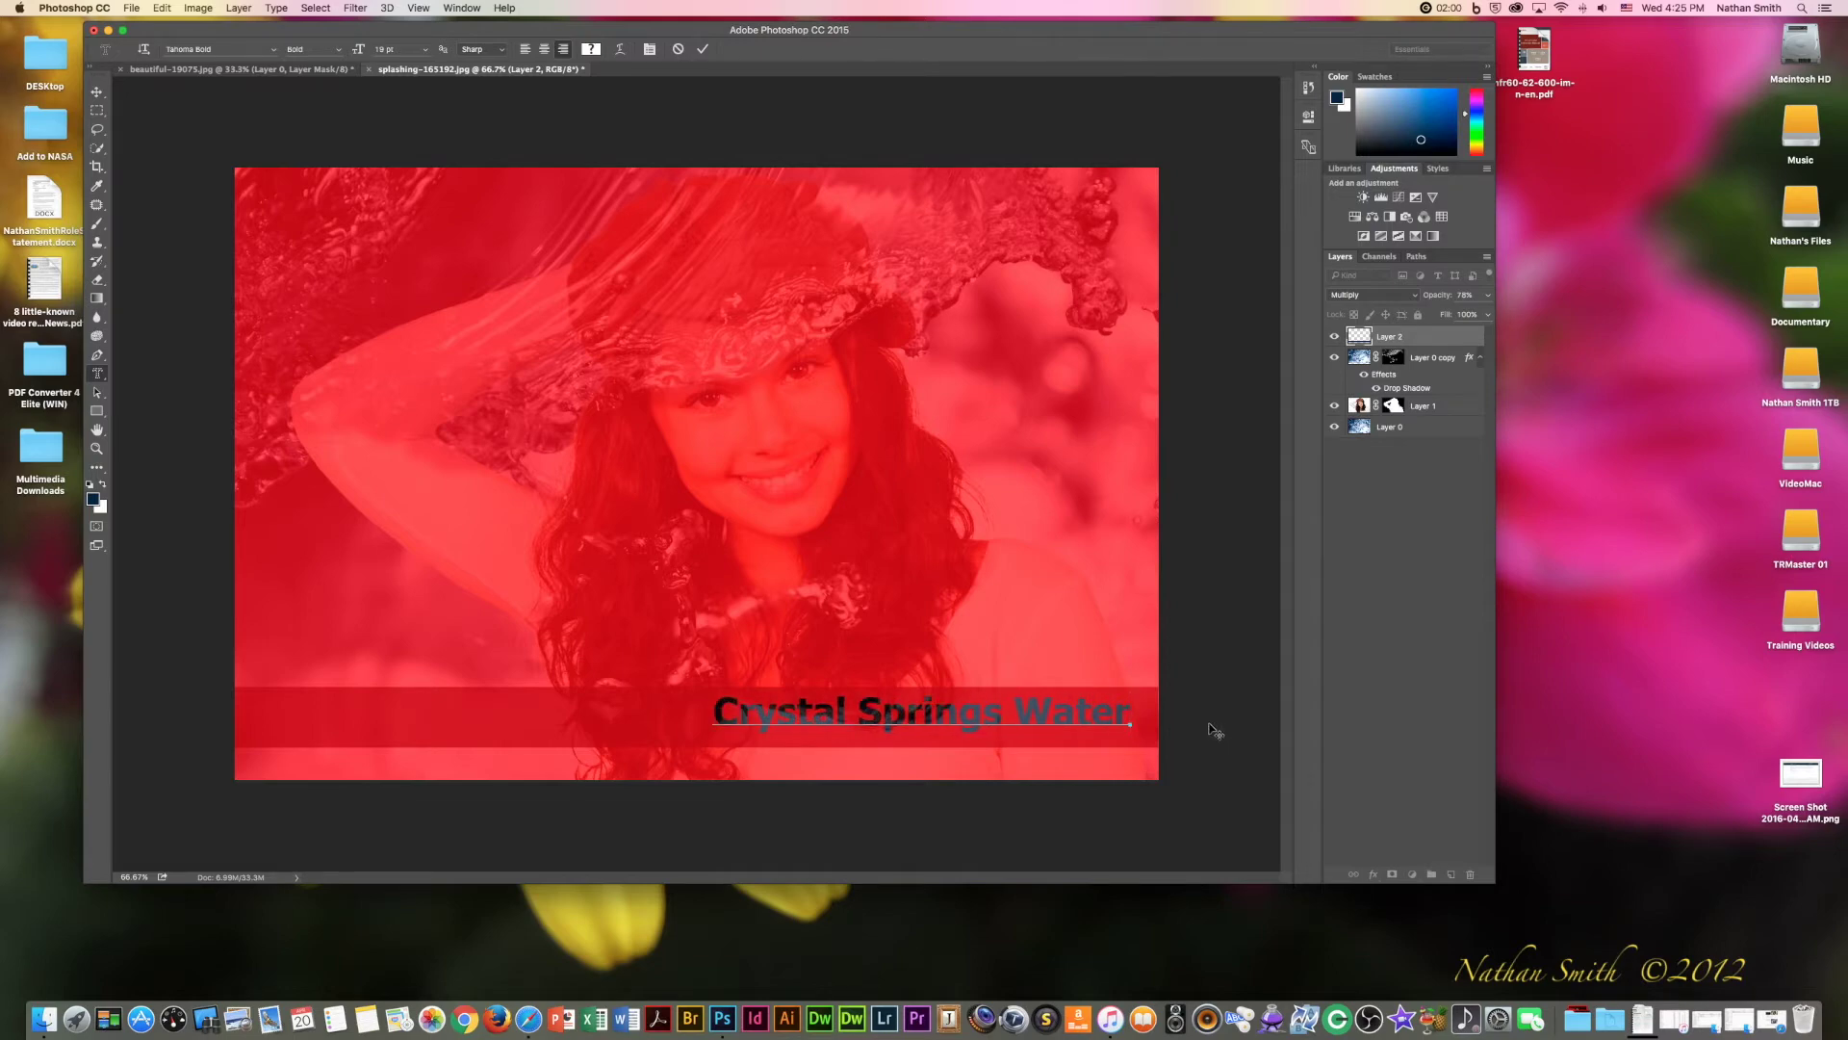
{"action": "key", "text": "super+a"}
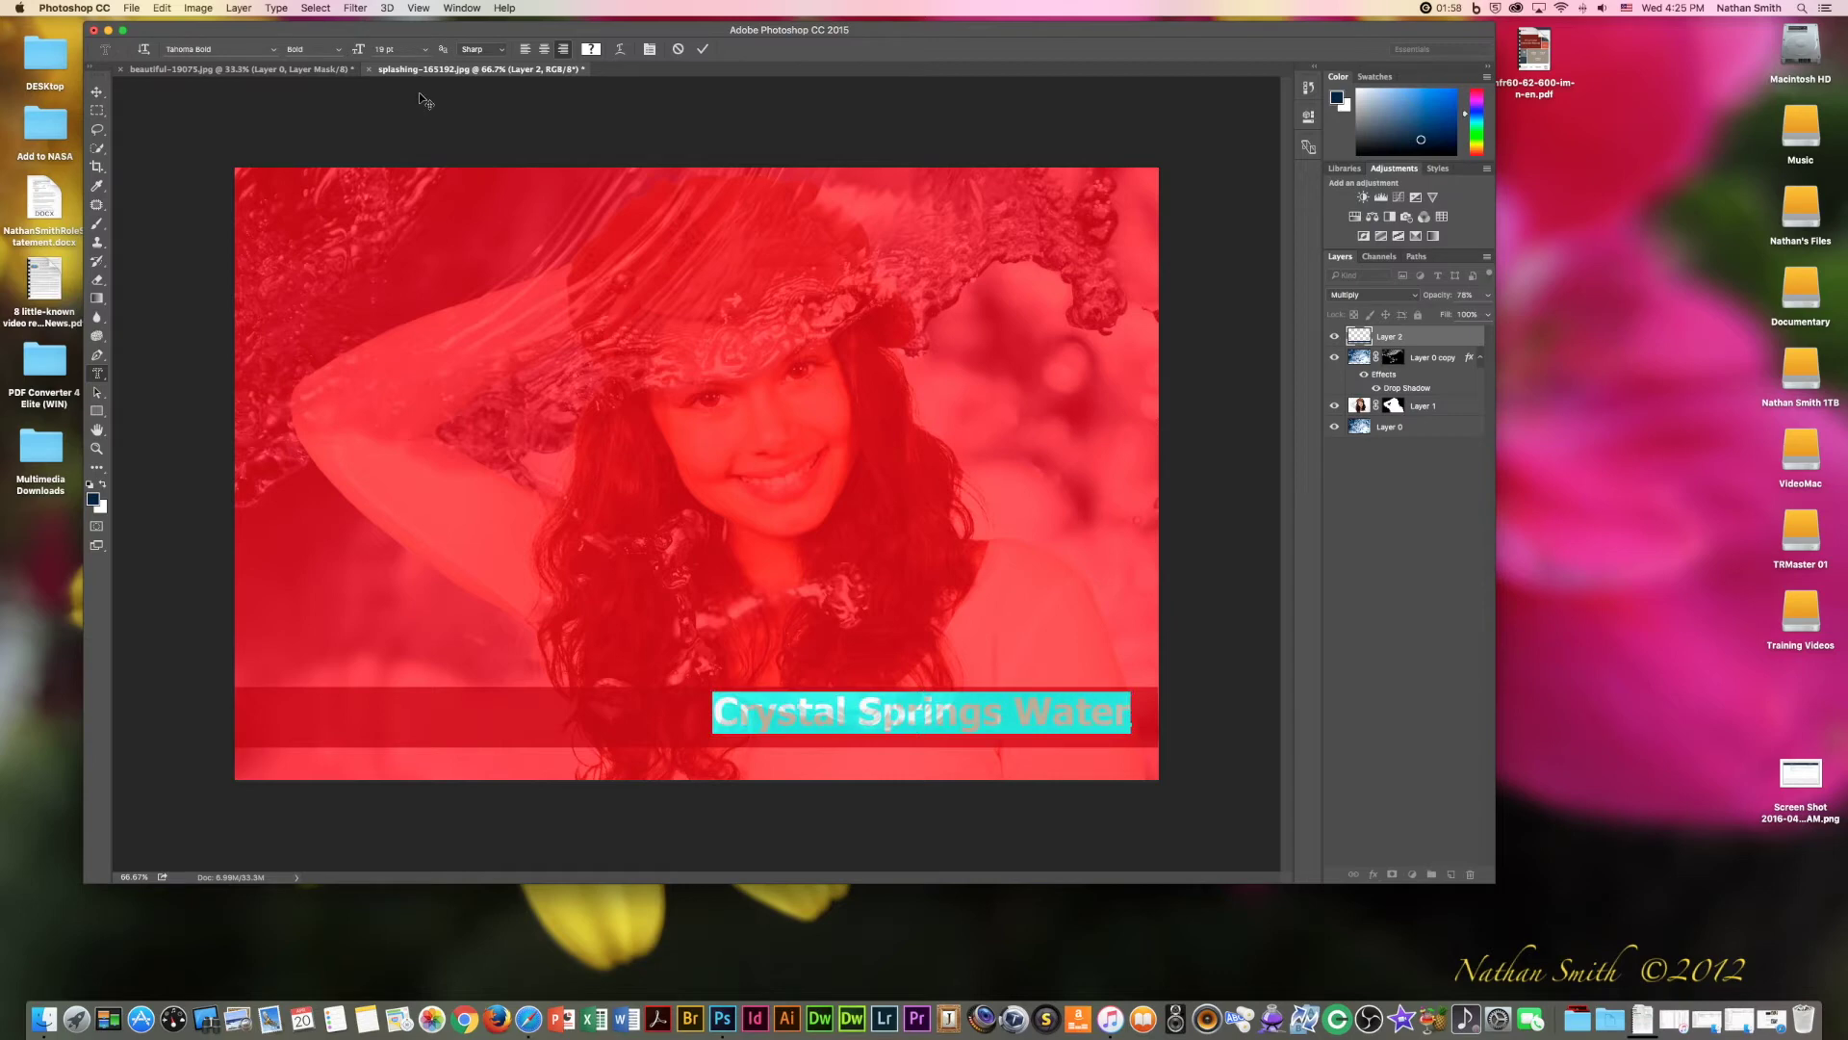
{"action": "left_click", "coordinate": [339, 51]}
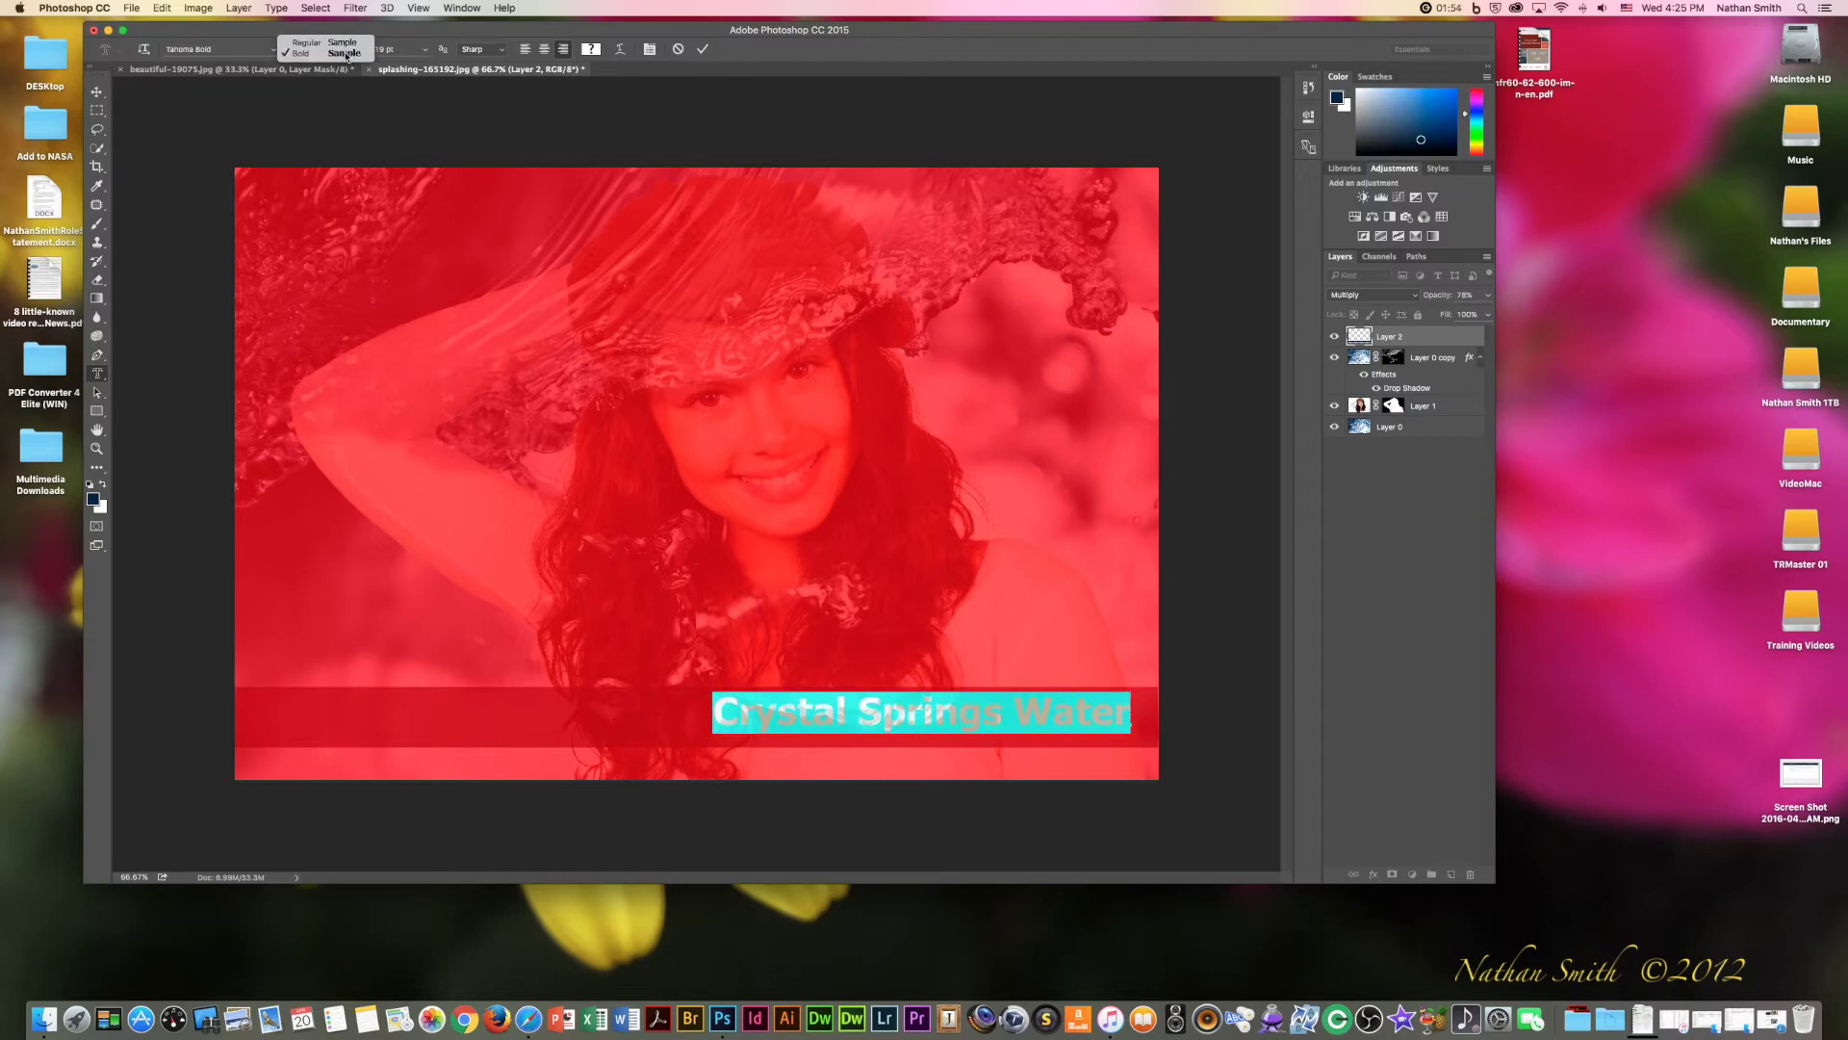
{"action": "left_click", "coordinate": [345, 55]}
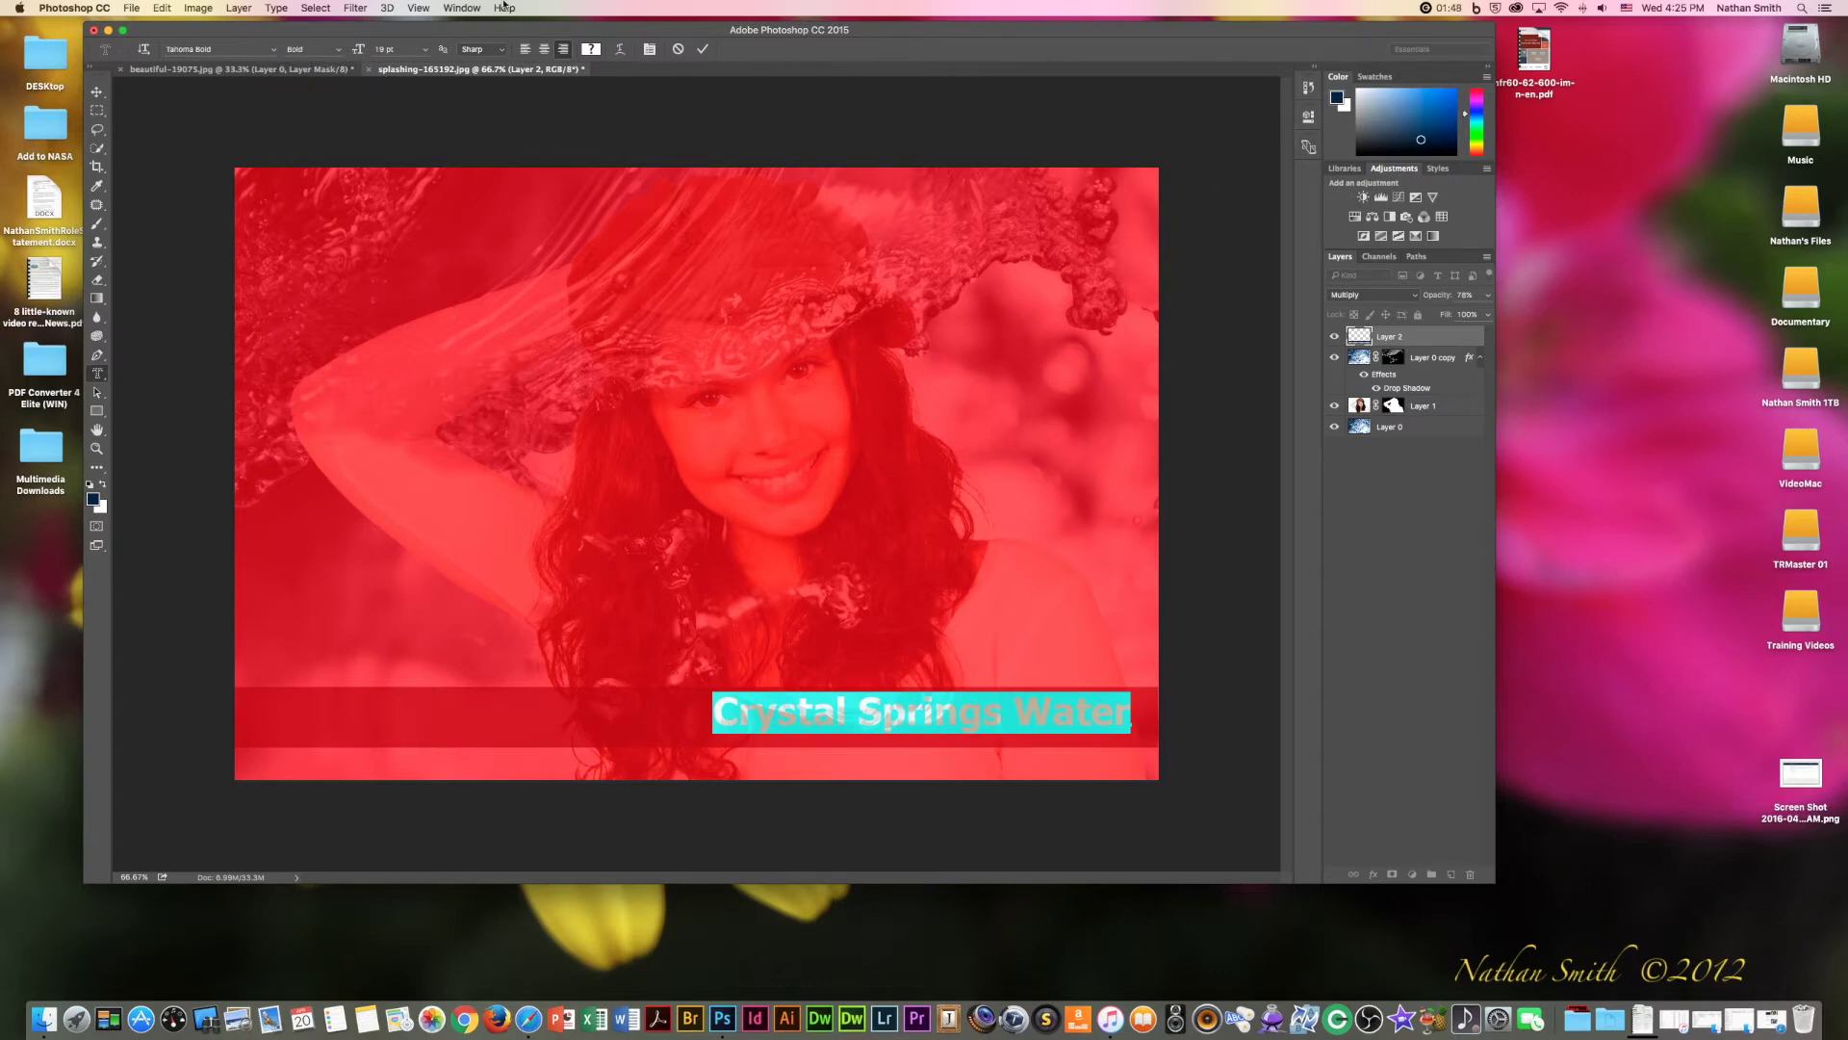
{"action": "left_click", "coordinate": [452, 8]}
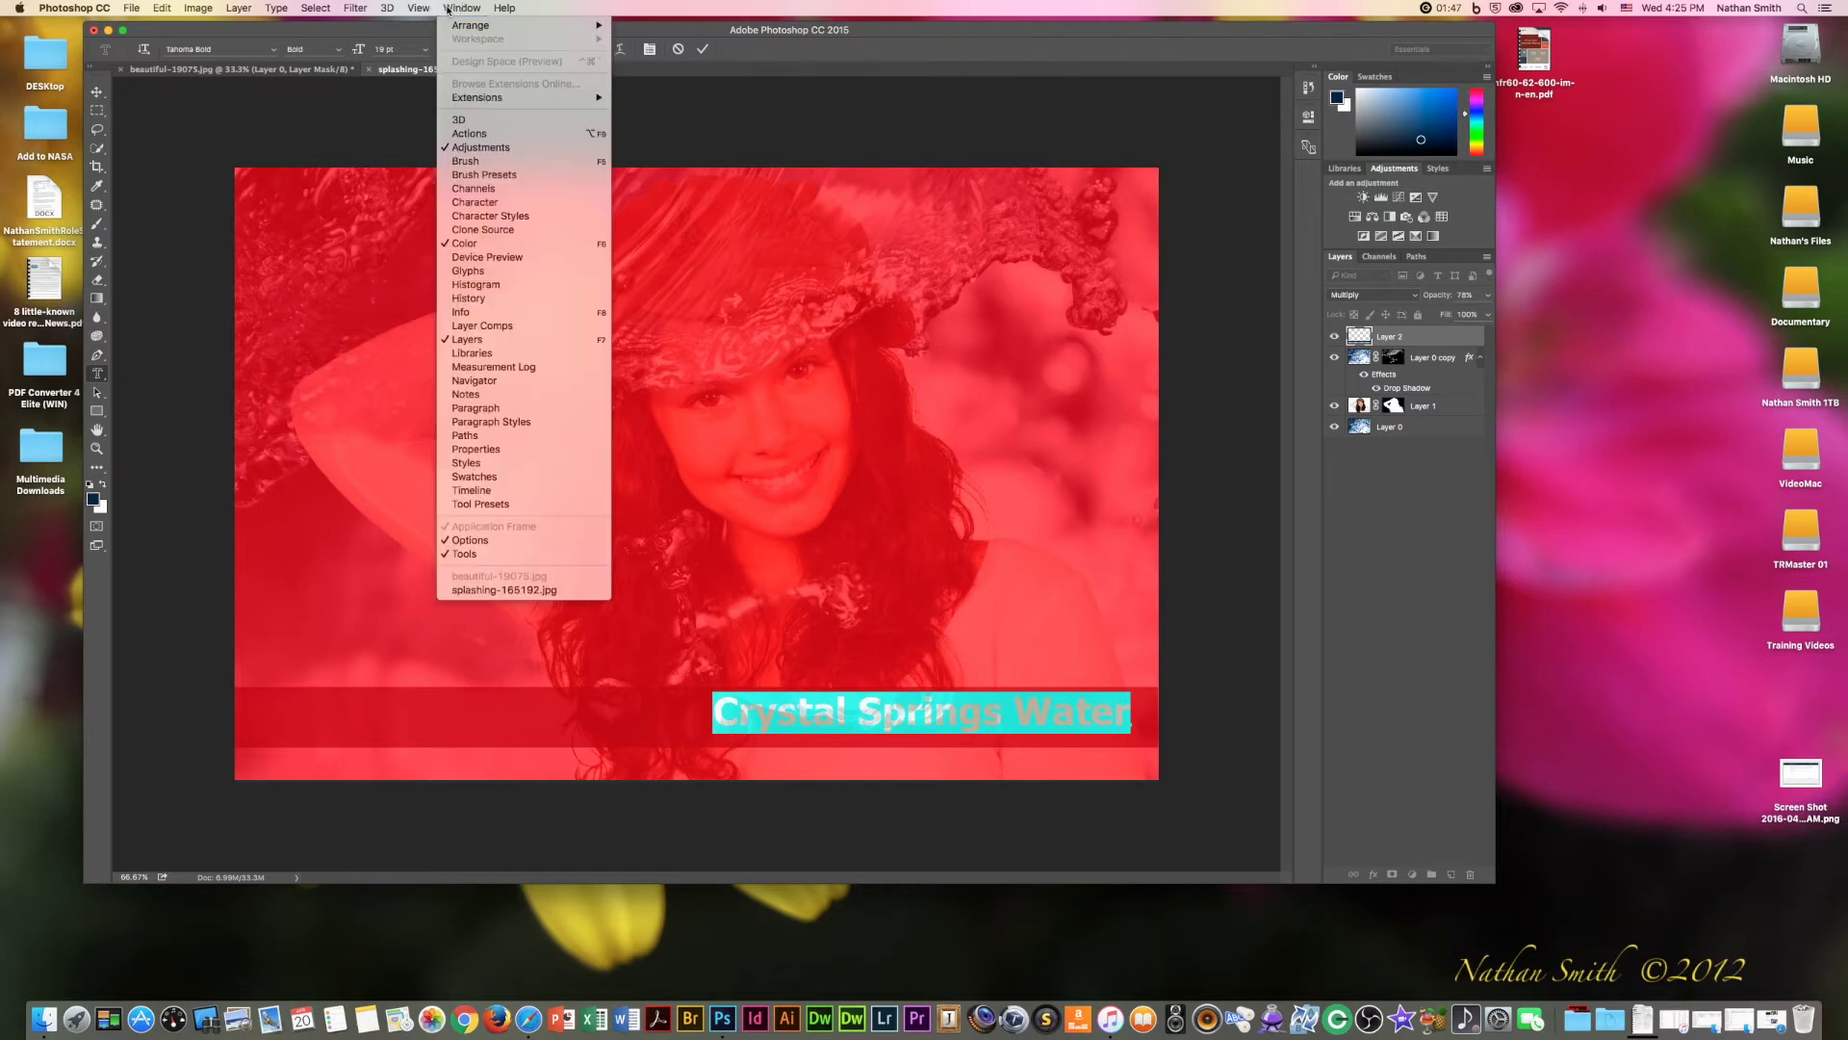
Give the mask text Faux Bold and wider tracking, then delete the letter shapes from the strip
{"action": "left_click", "coordinate": [483, 204]}
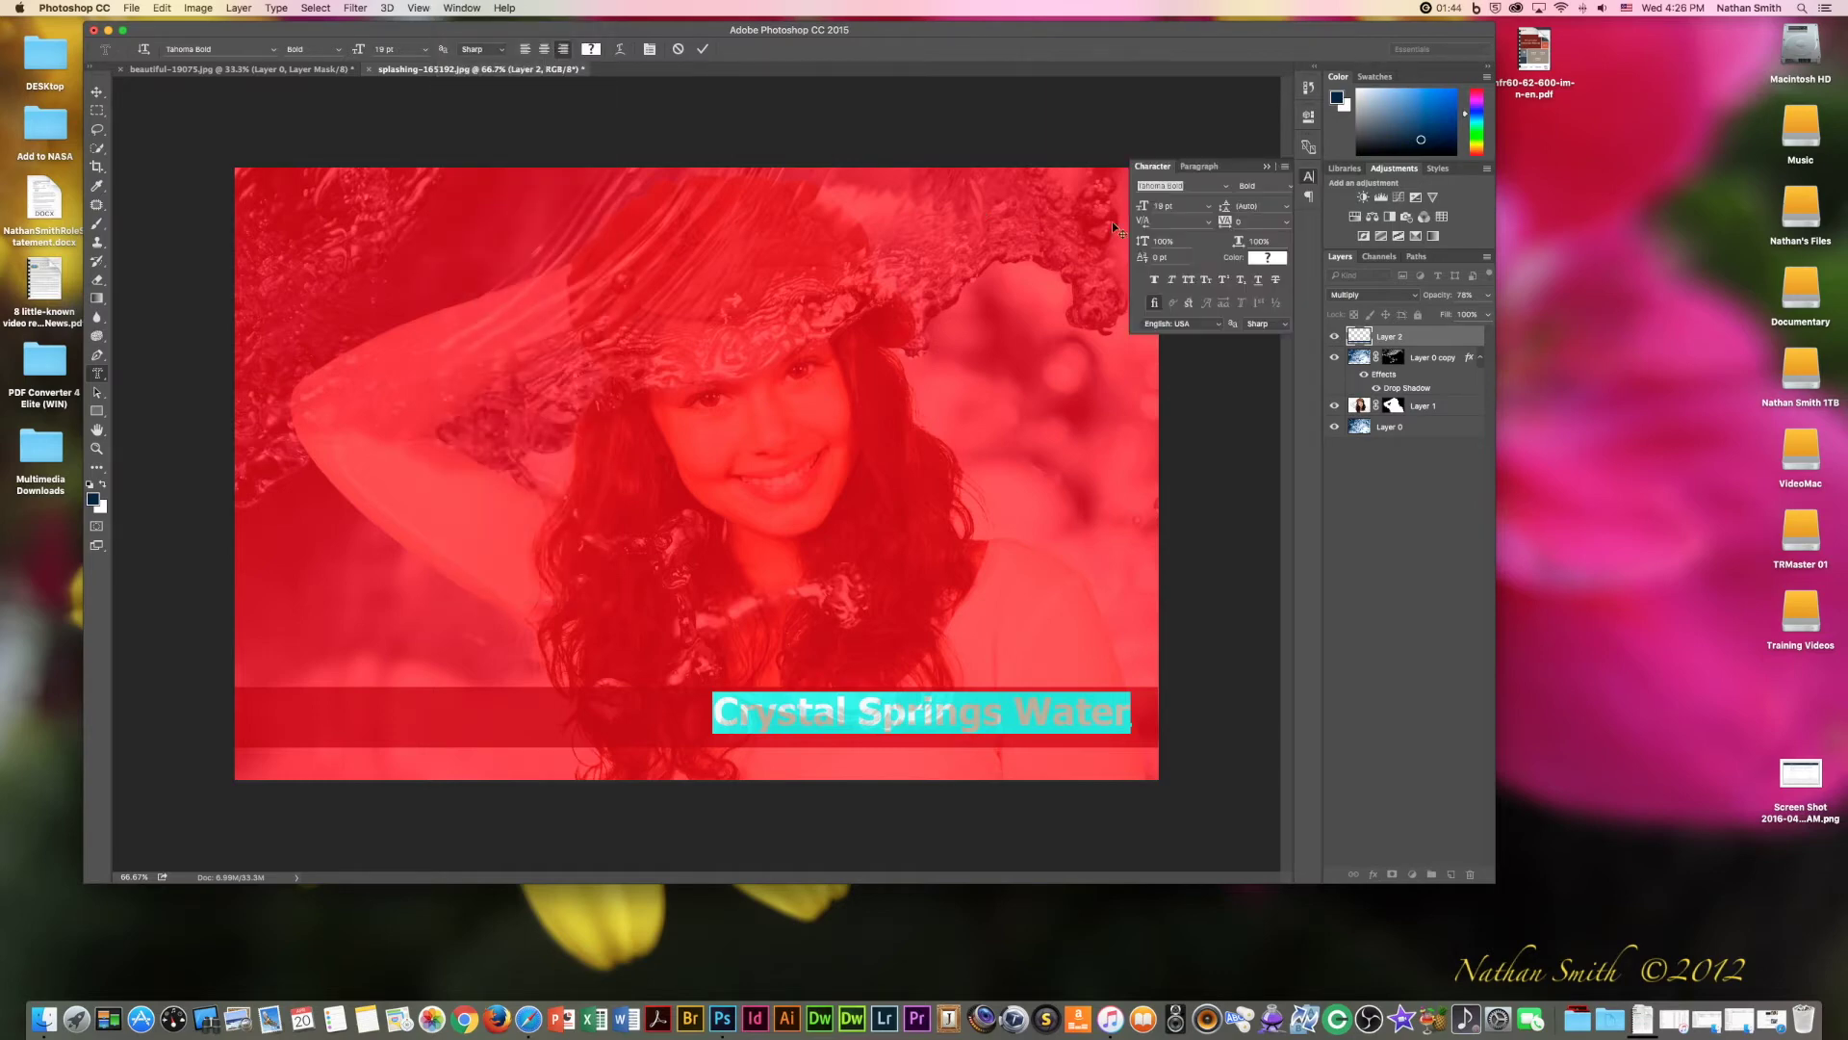
{"action": "left_click", "coordinate": [1156, 280]}
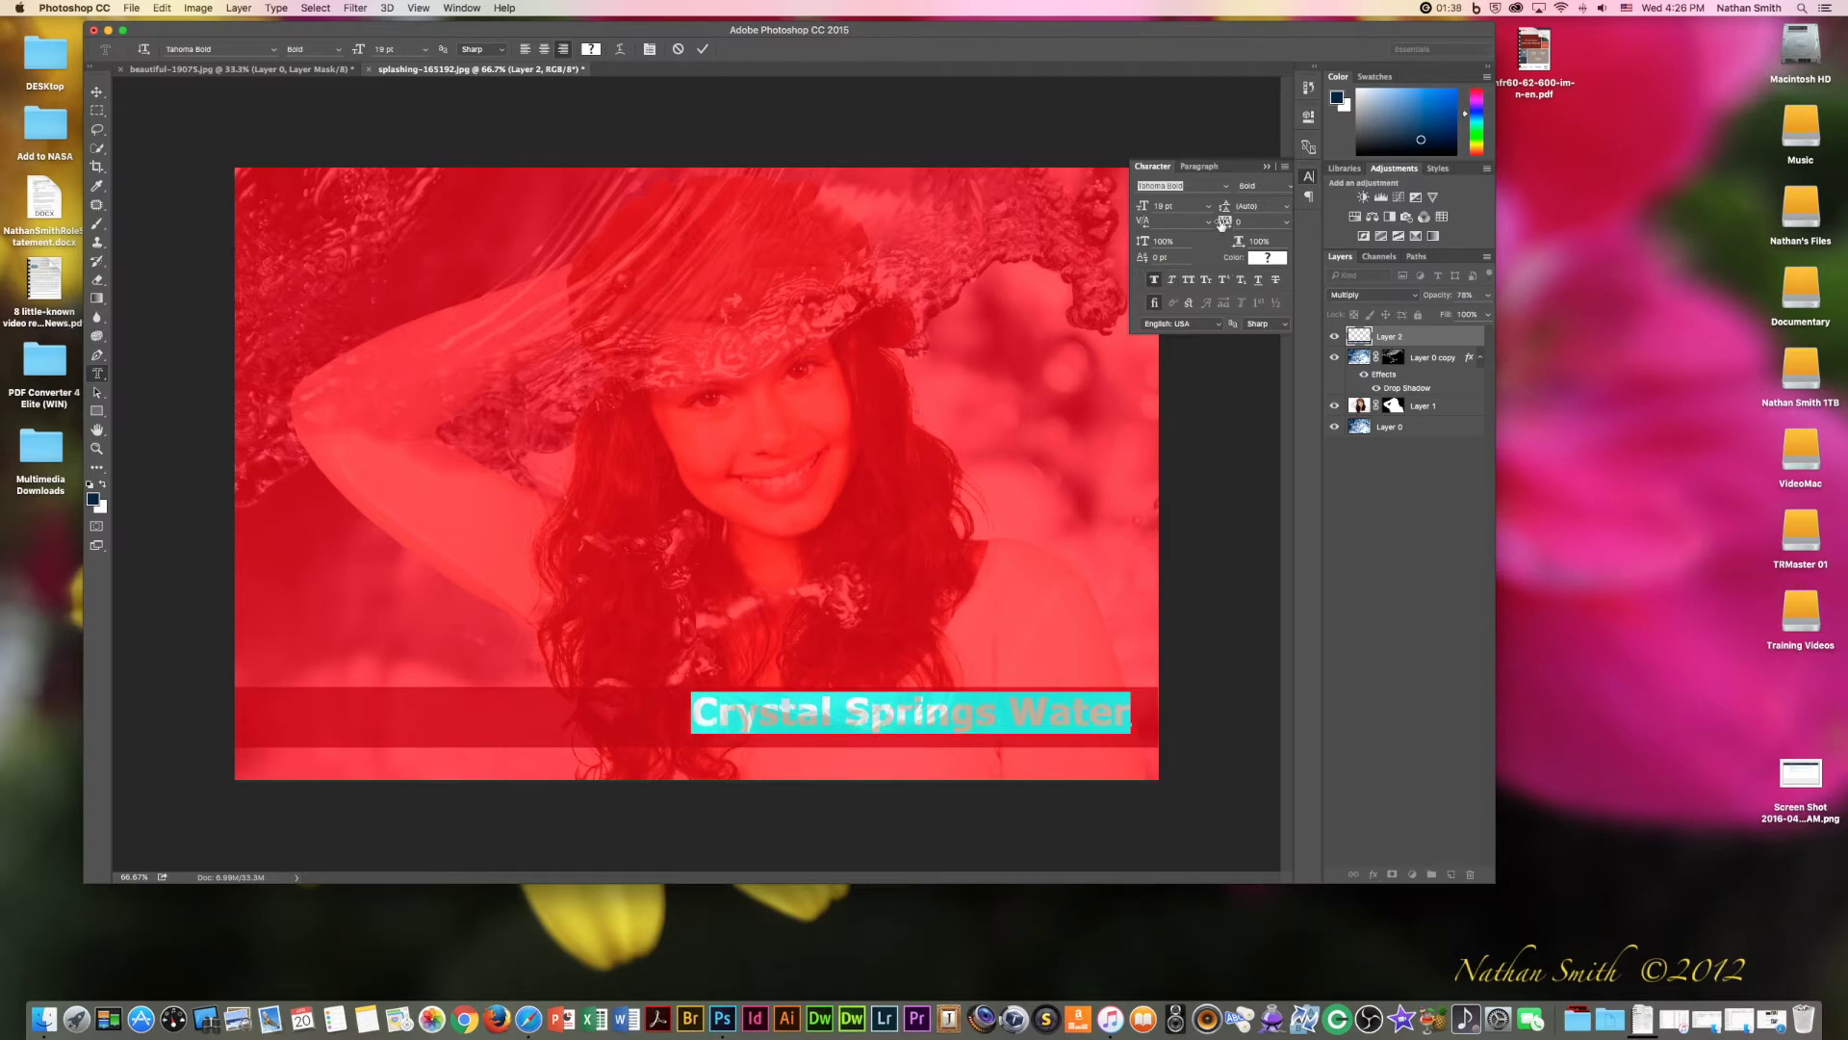
{"action": "left_click_drag", "start_coordinate": [1228, 223], "coordinate": [1236, 223]}
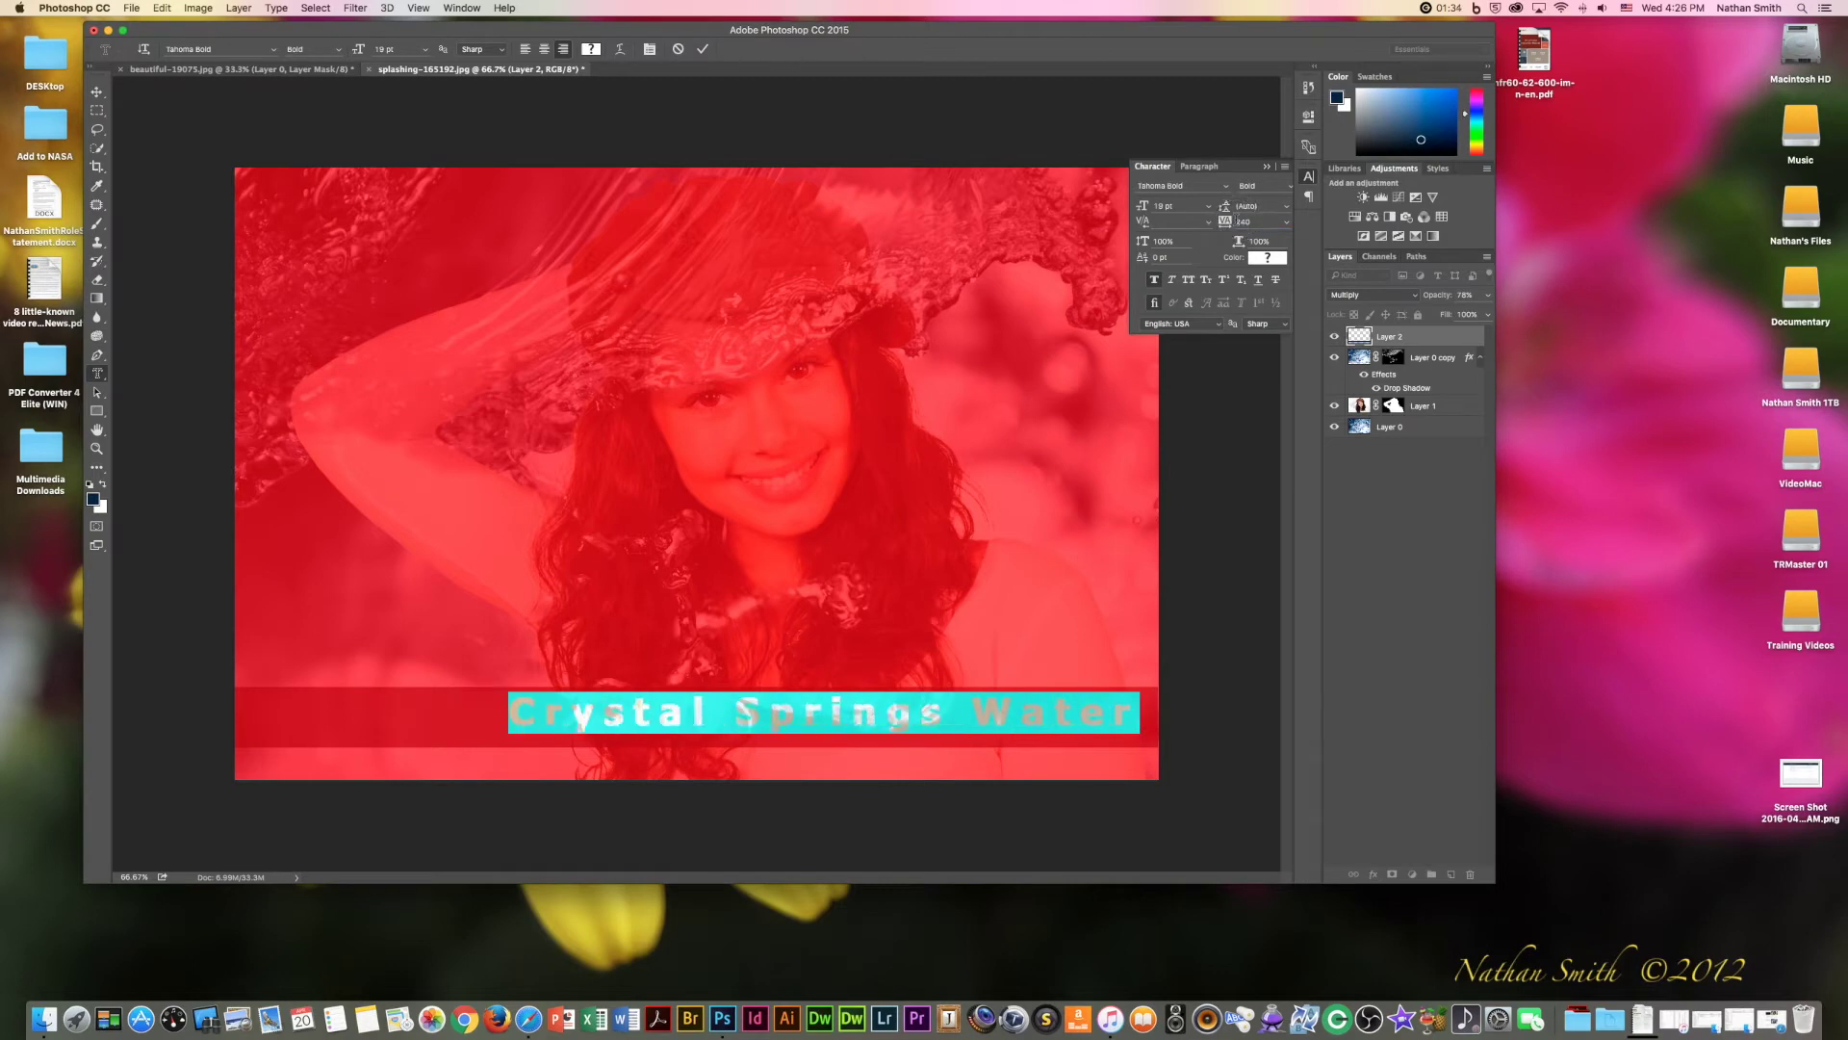
{"action": "key", "text": "ctrl+Return"}
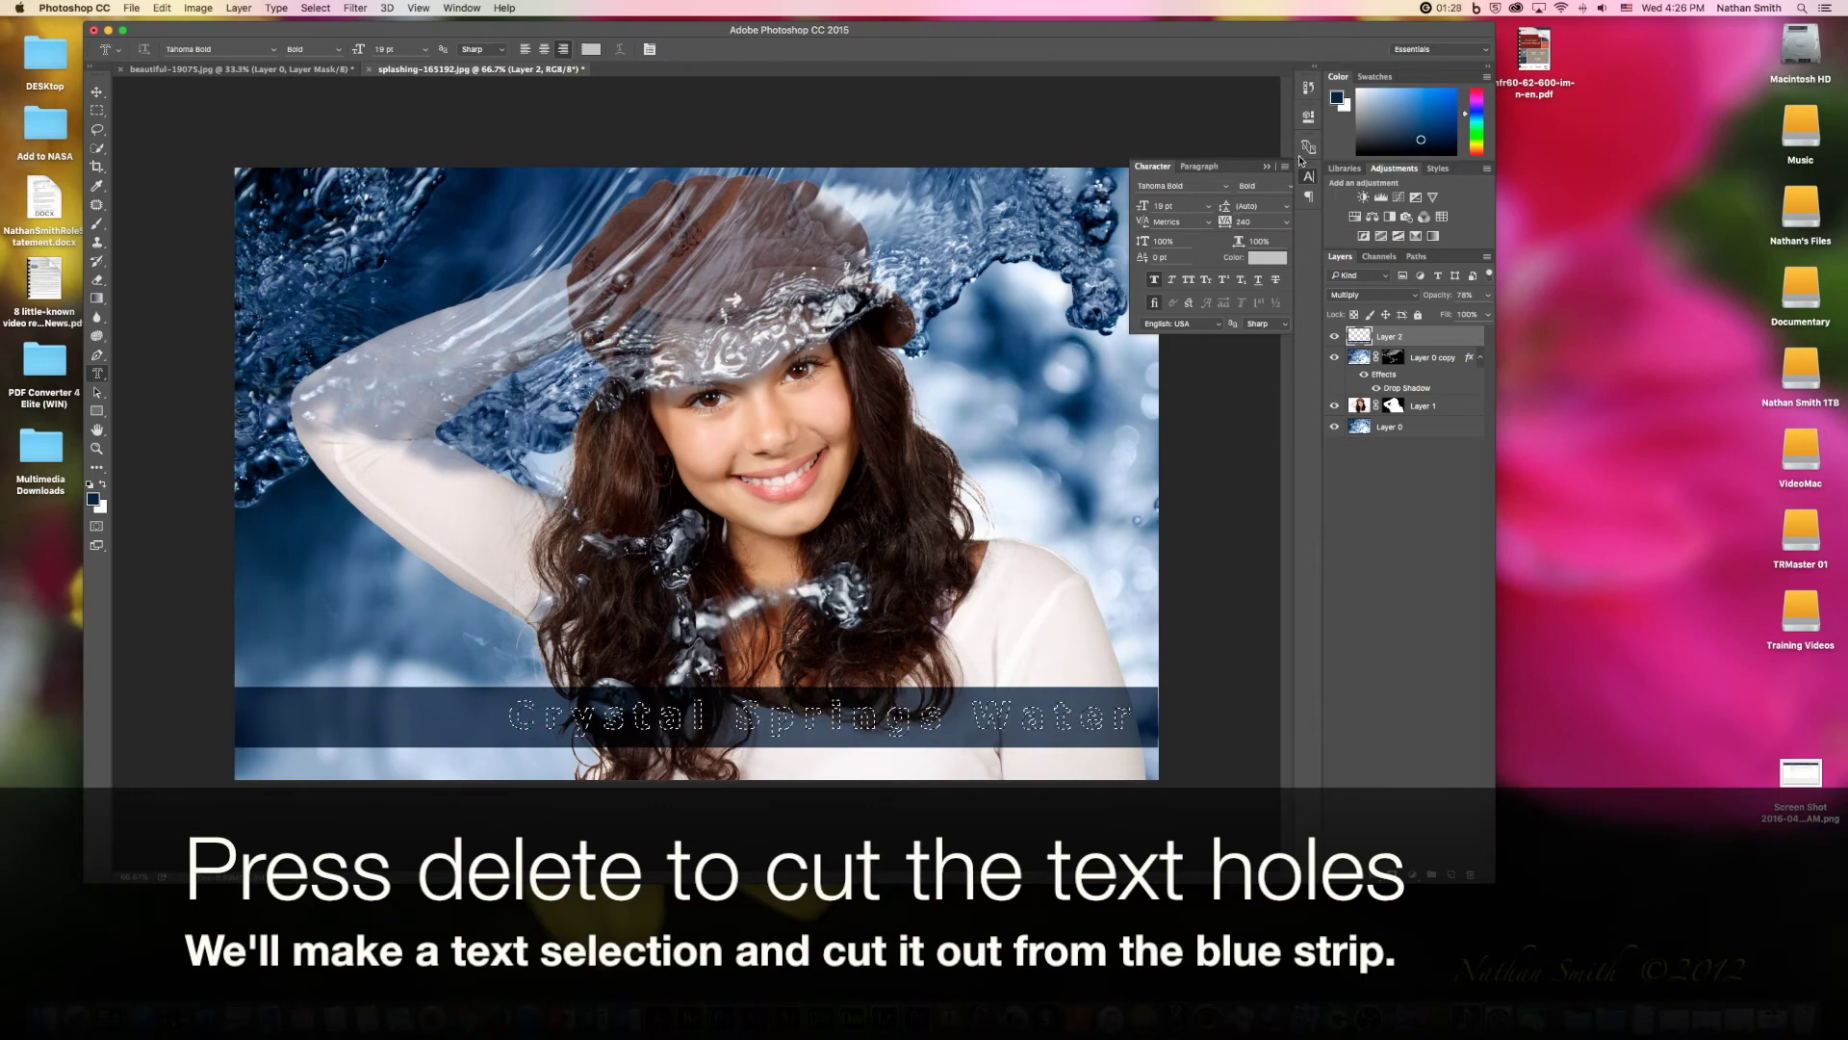
{"action": "left_click", "coordinate": [1267, 166]}
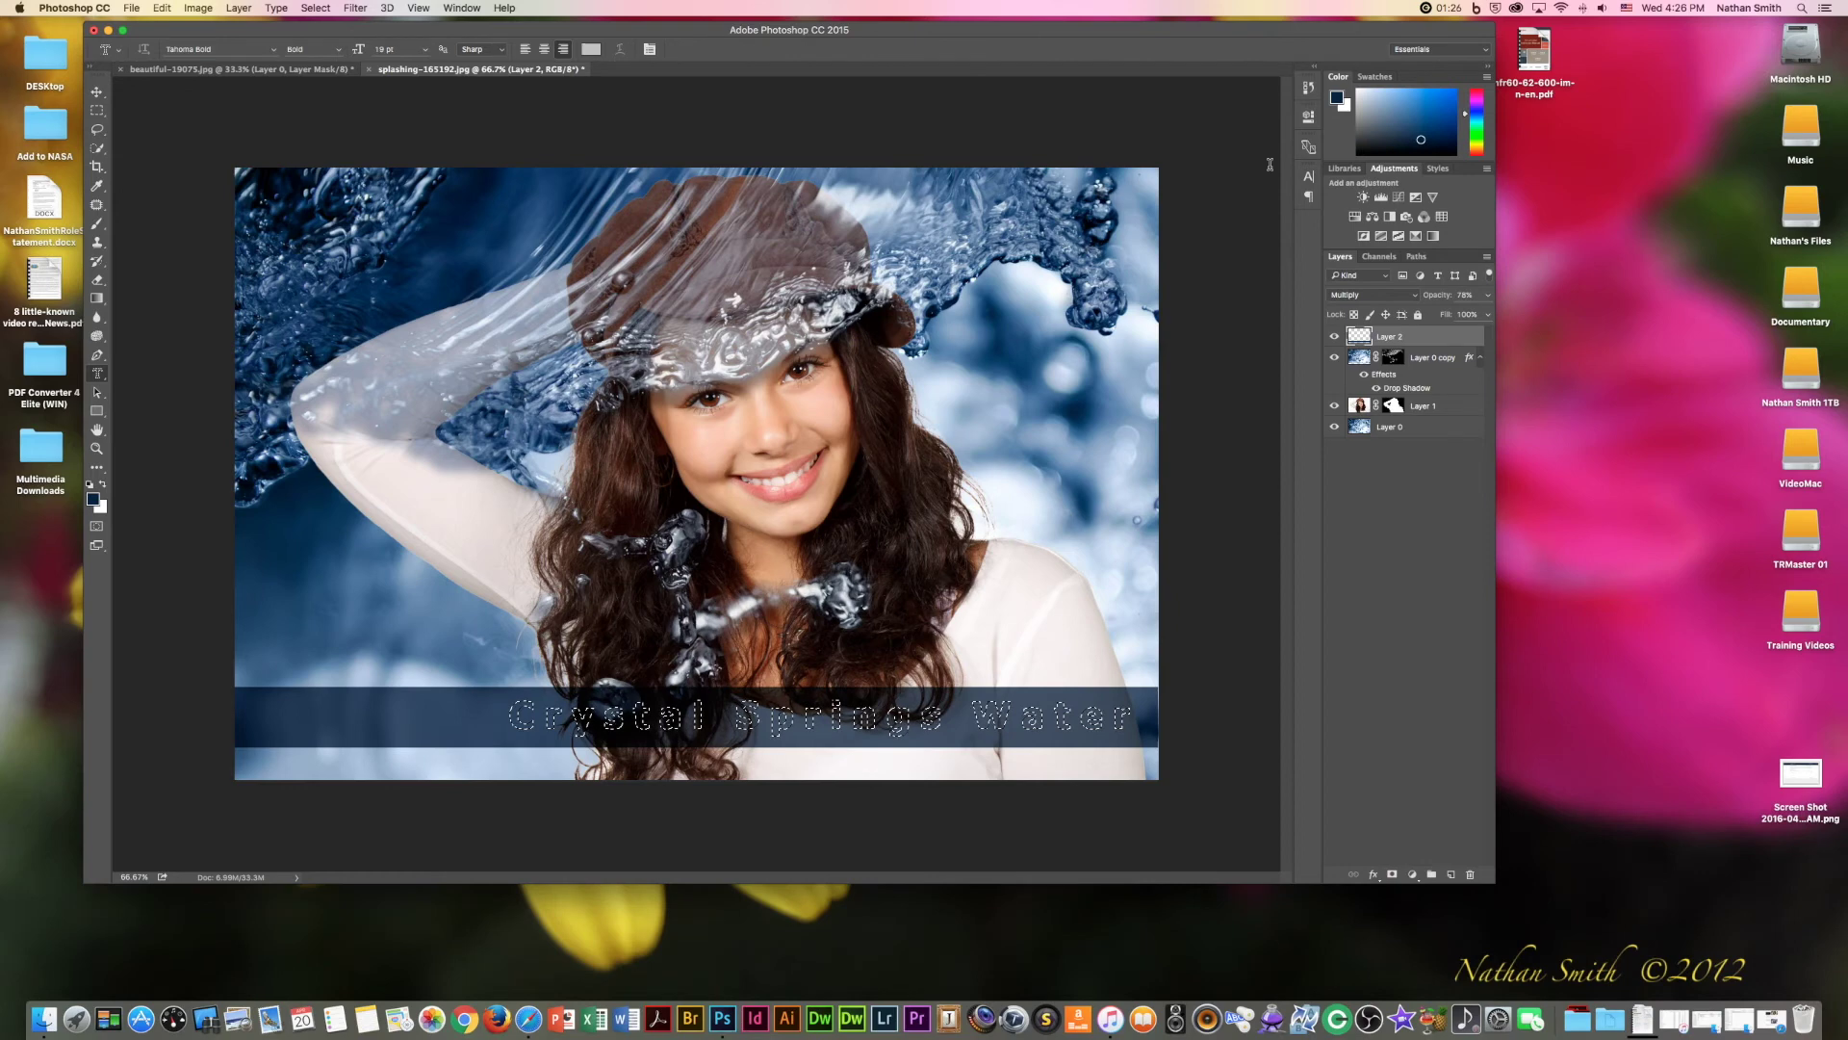
{"action": "key", "text": "Delete"}
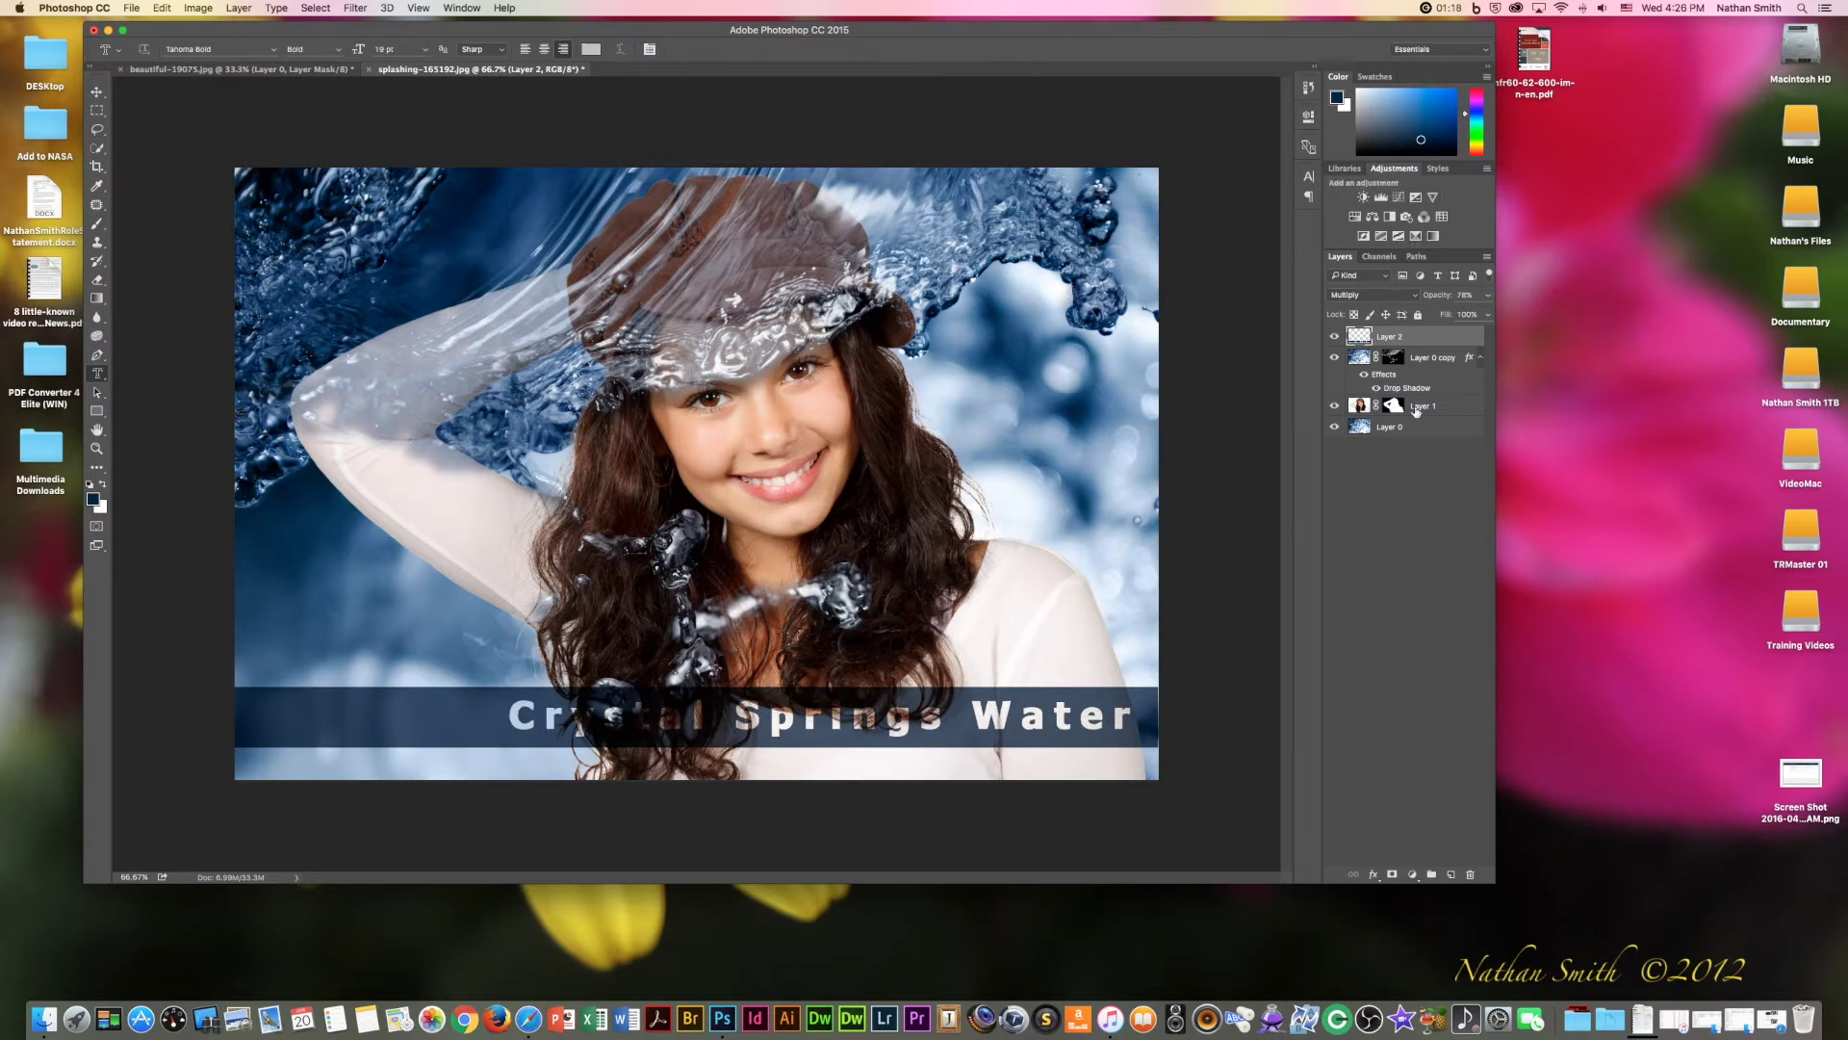
{"action": "left_click", "coordinate": [1375, 874]}
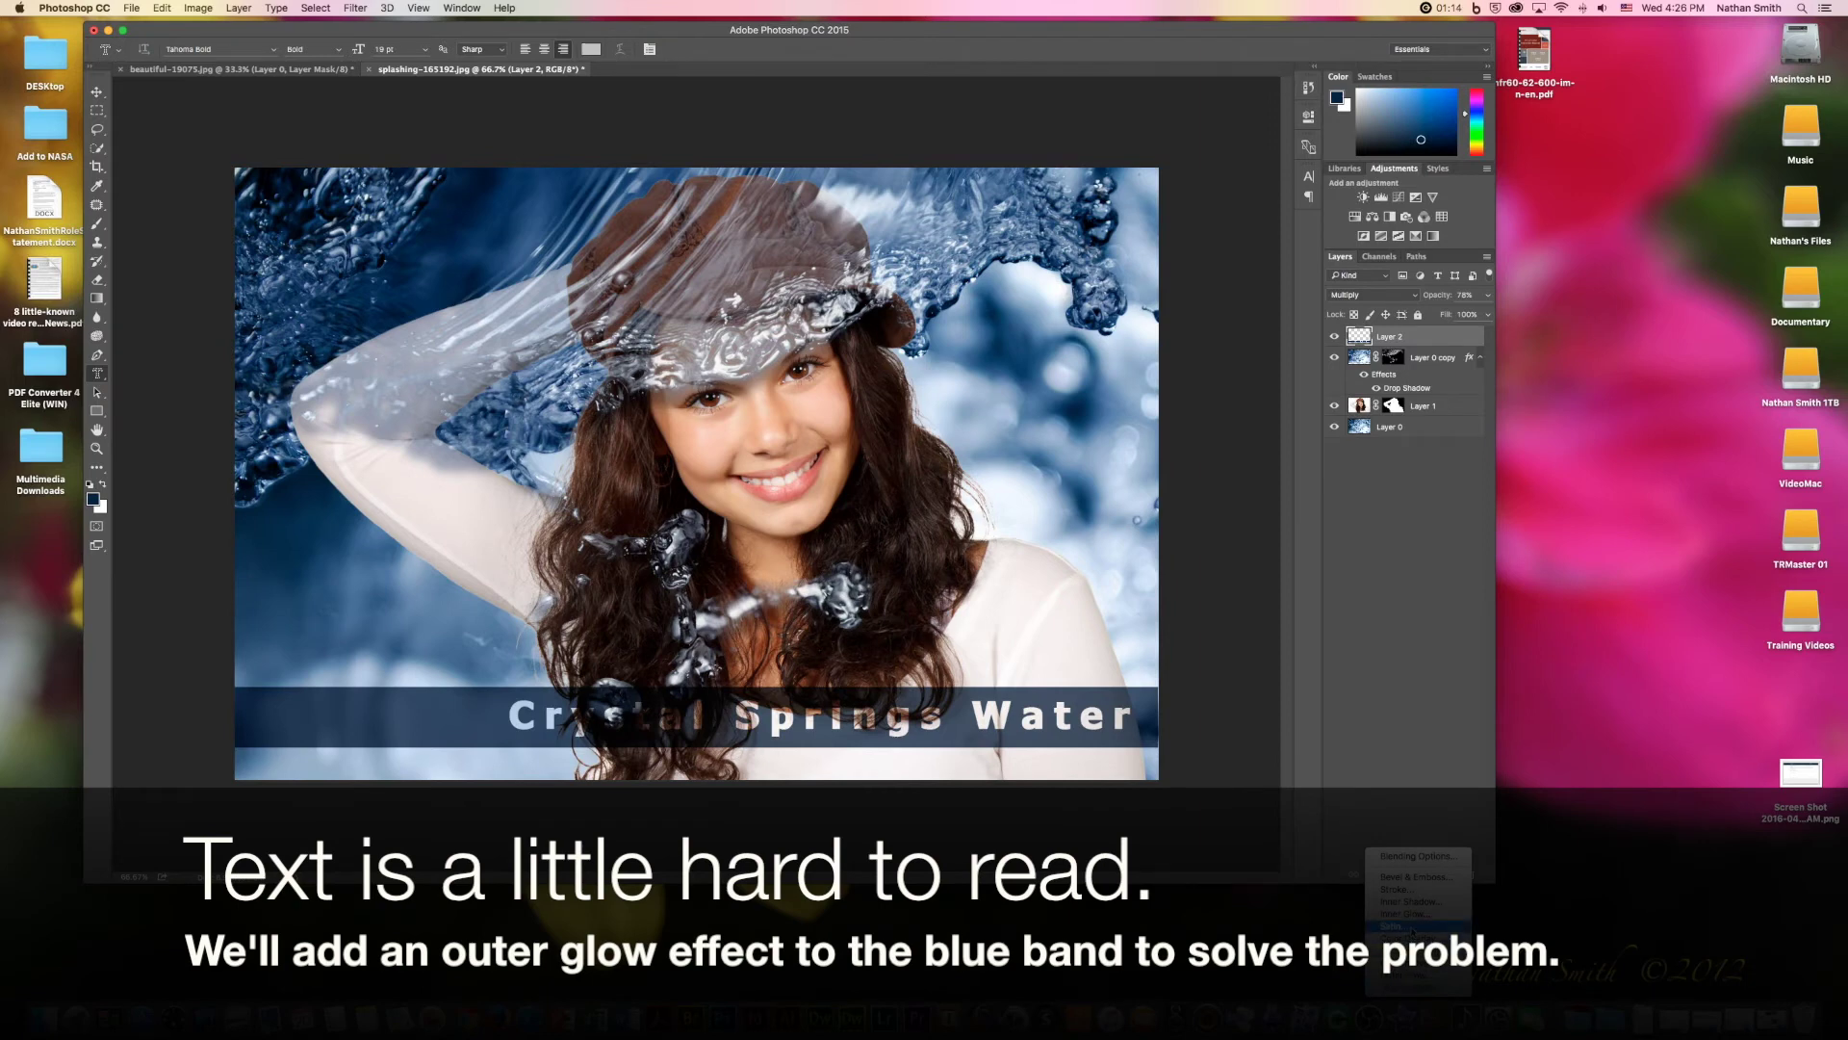
{"action": "left_click", "coordinate": [1410, 974]}
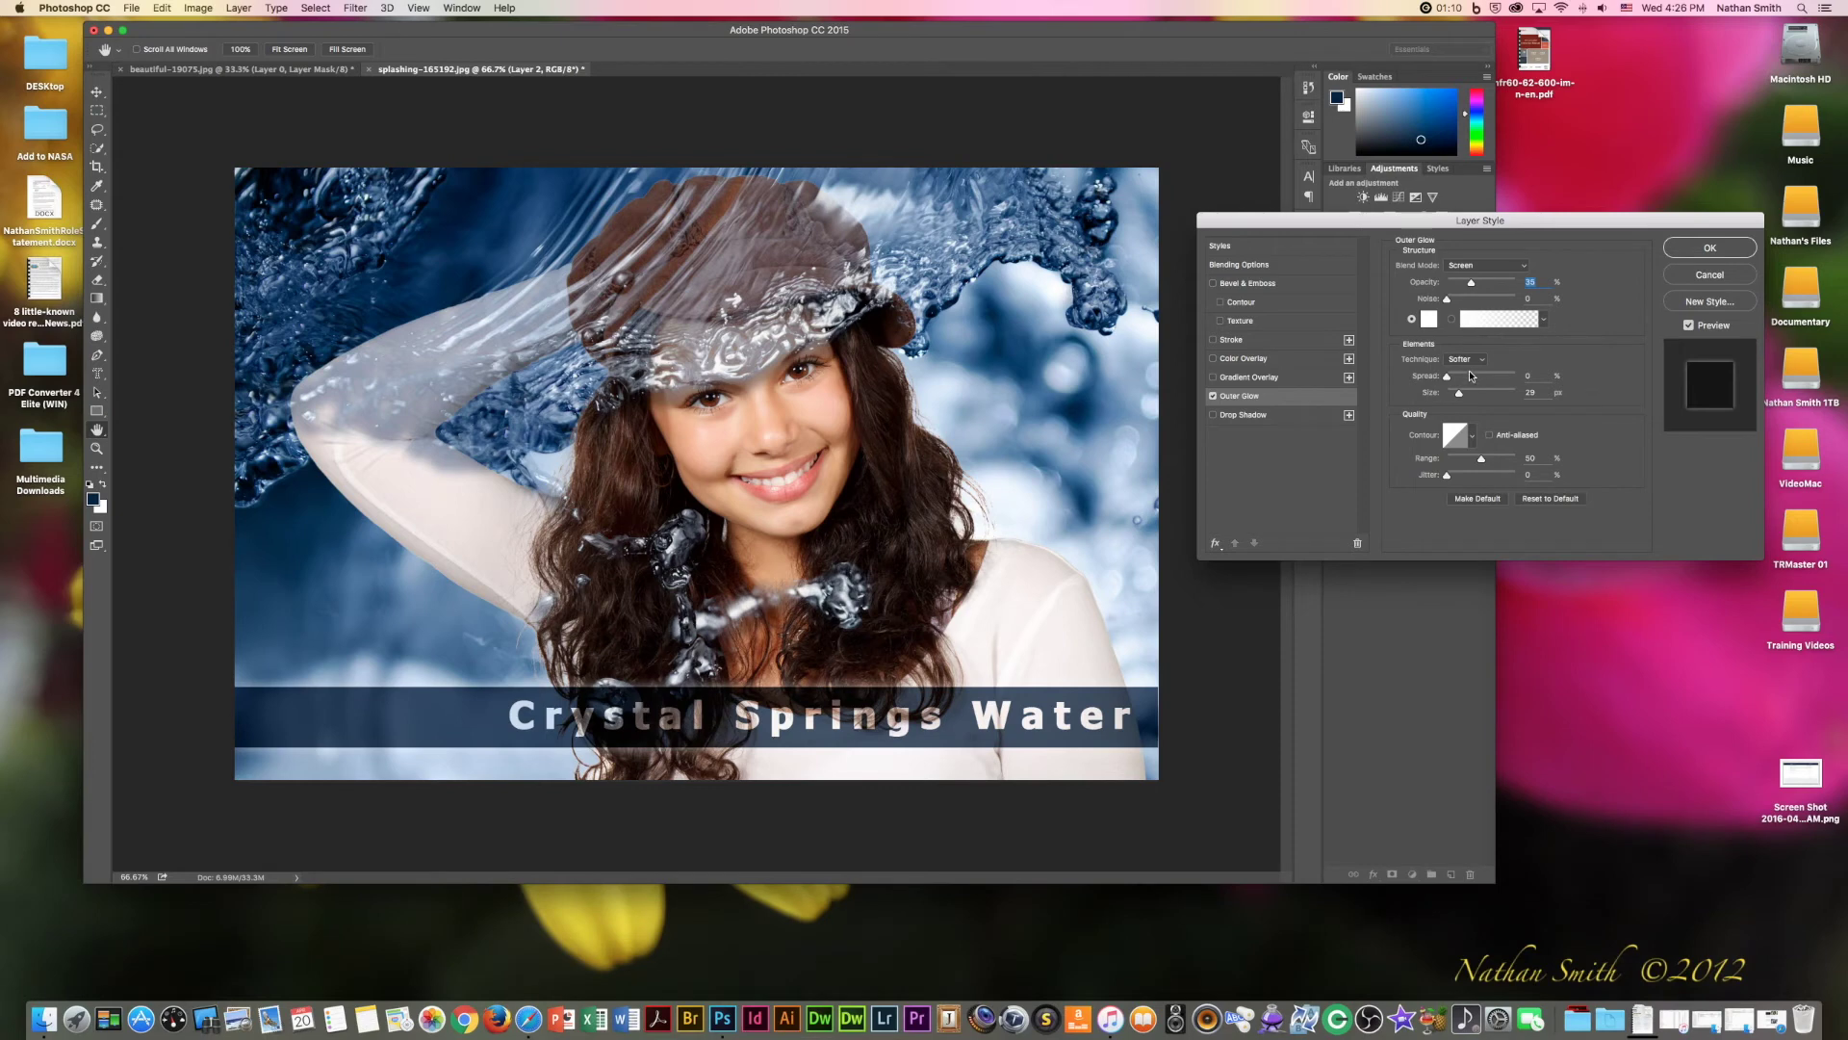
Set the blue band's Outer Glow to 82 px size and 53% opacity, and apply it
{"action": "left_click_drag", "start_coordinate": [1460, 394], "coordinate": [1475, 394]}
{"action": "left_click_drag", "start_coordinate": [1471, 285], "coordinate": [1482, 283]}
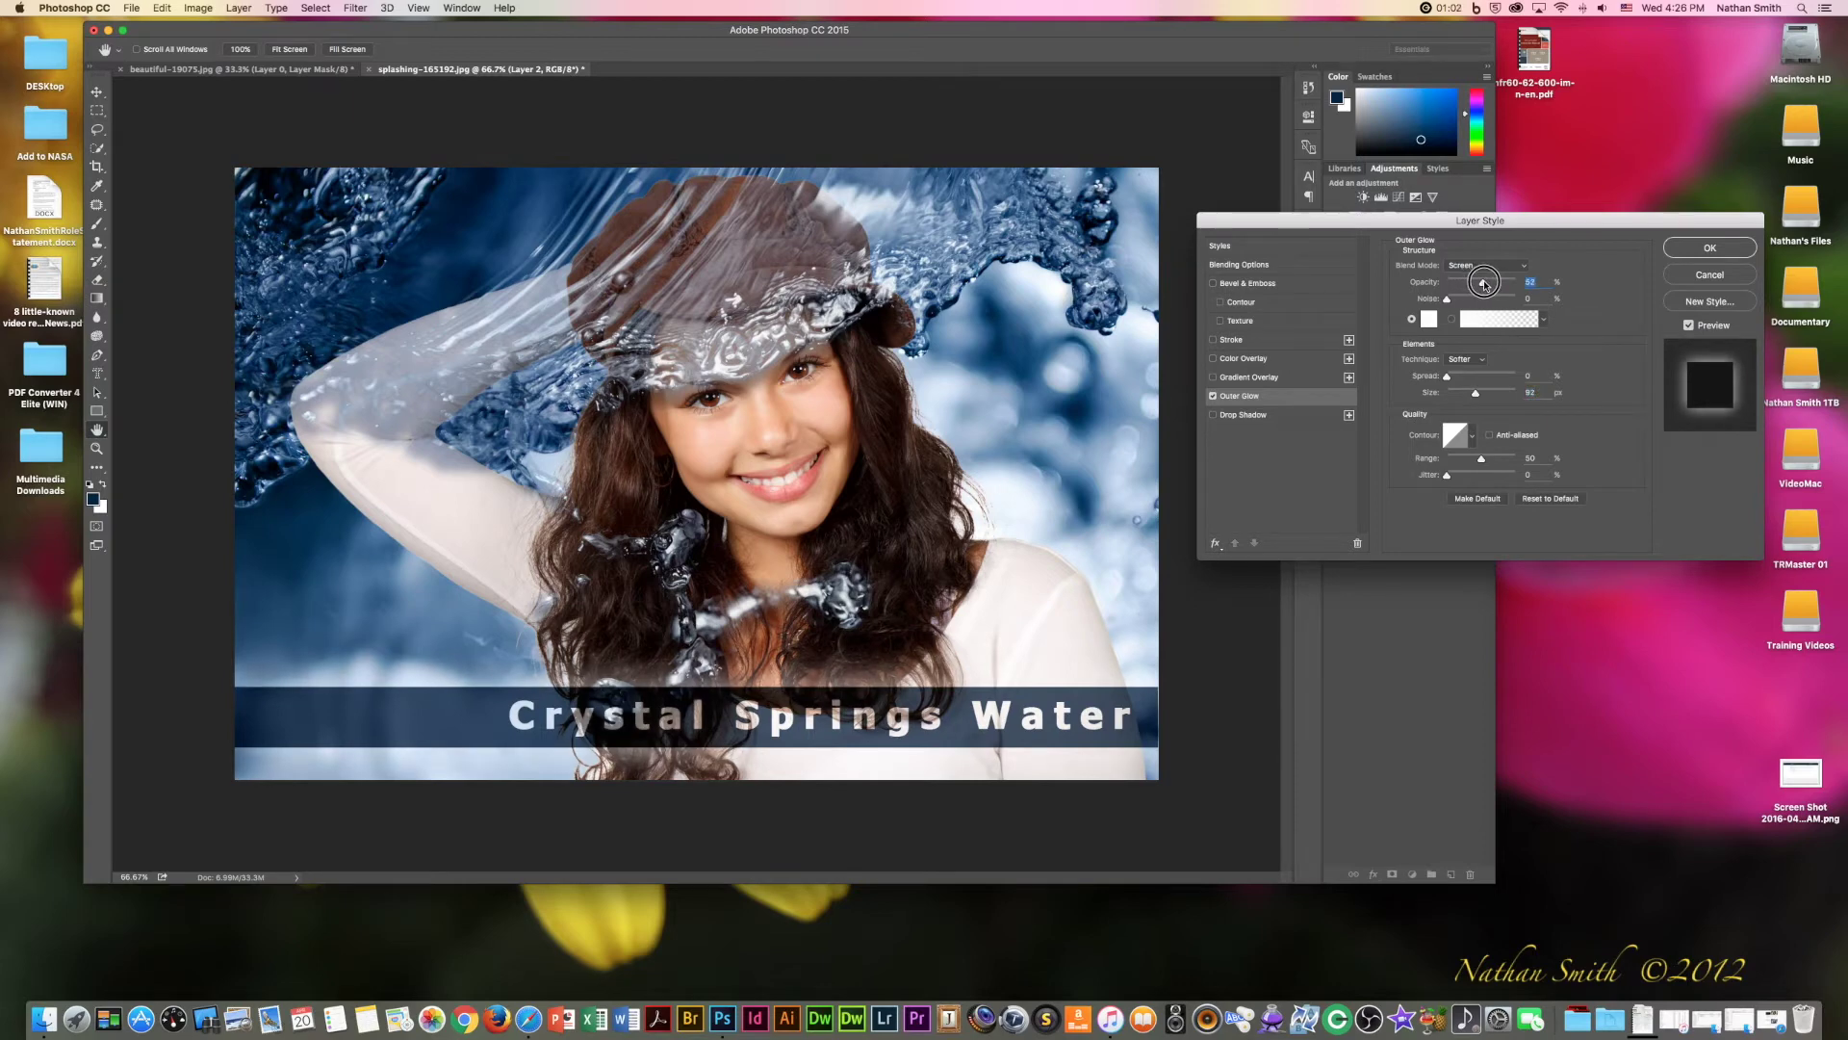
{"action": "left_click_drag", "start_coordinate": [1482, 283], "coordinate": [1483, 283]}
{"action": "left_click_drag", "start_coordinate": [1560, 220], "coordinate": [1227, 208]}
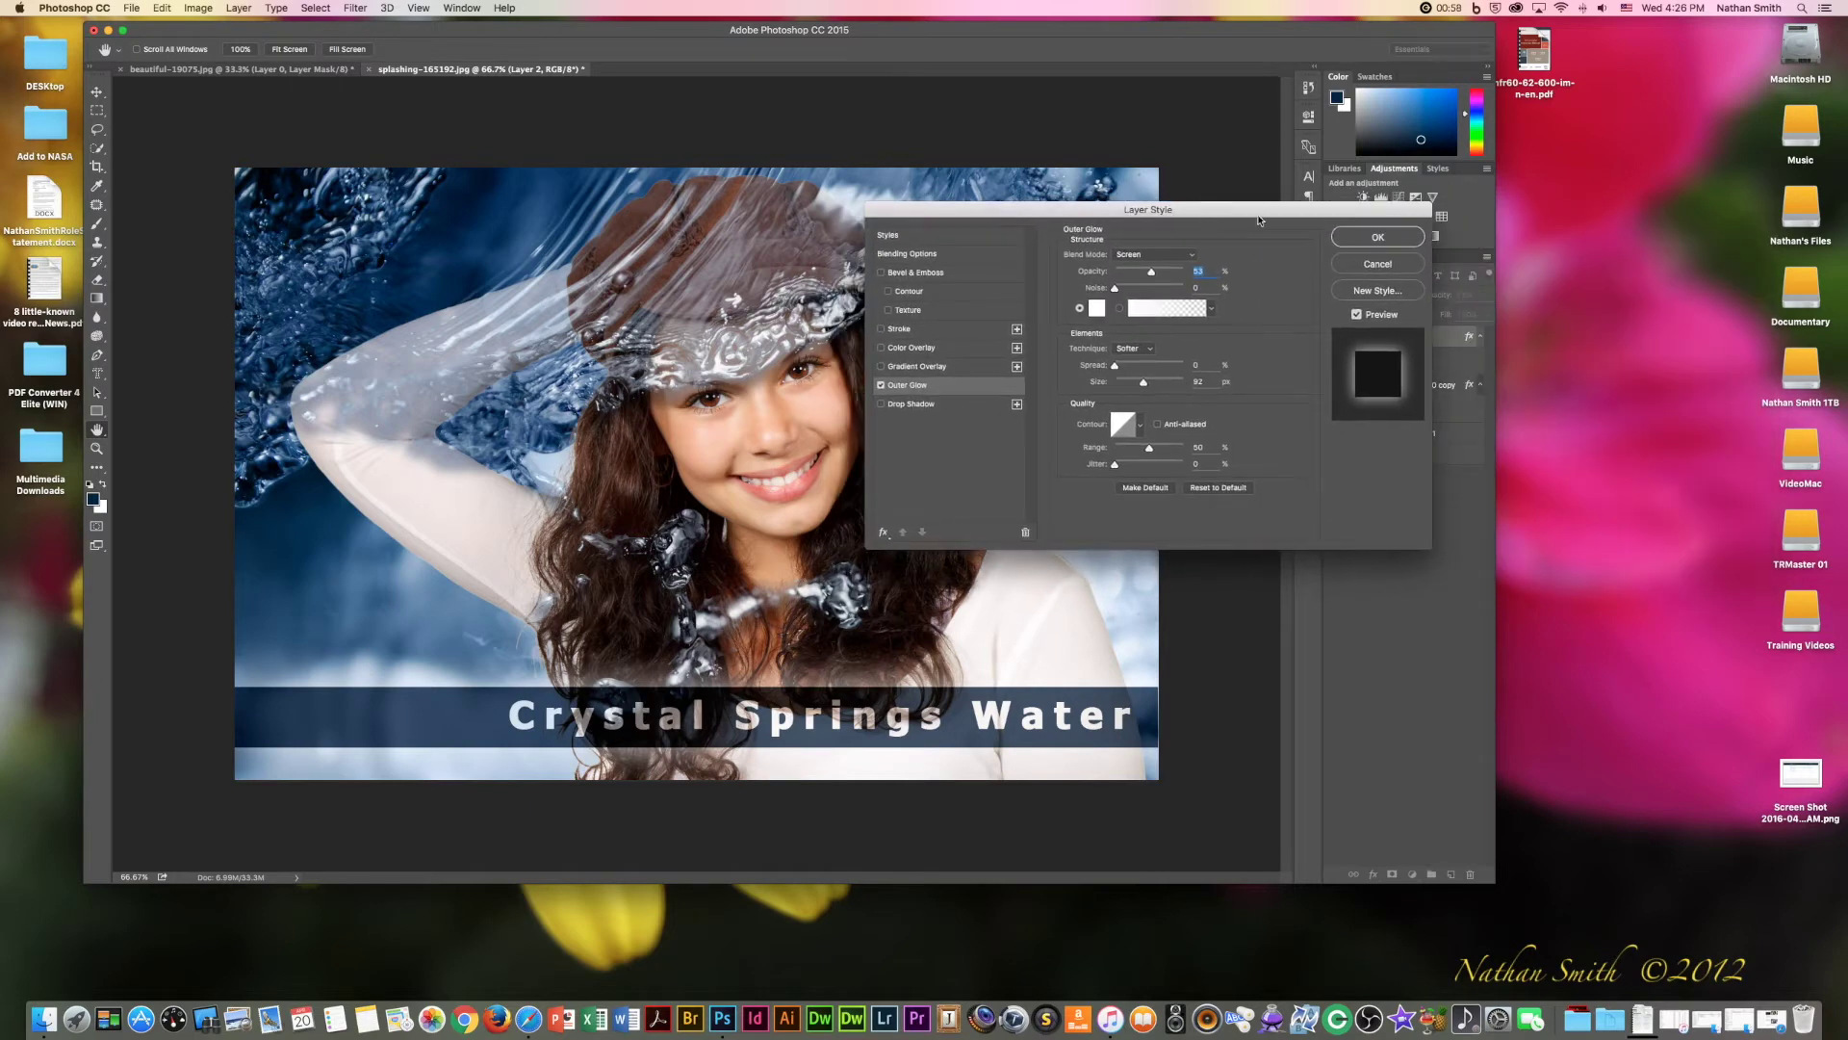
{"action": "left_click", "coordinate": [1375, 237]}
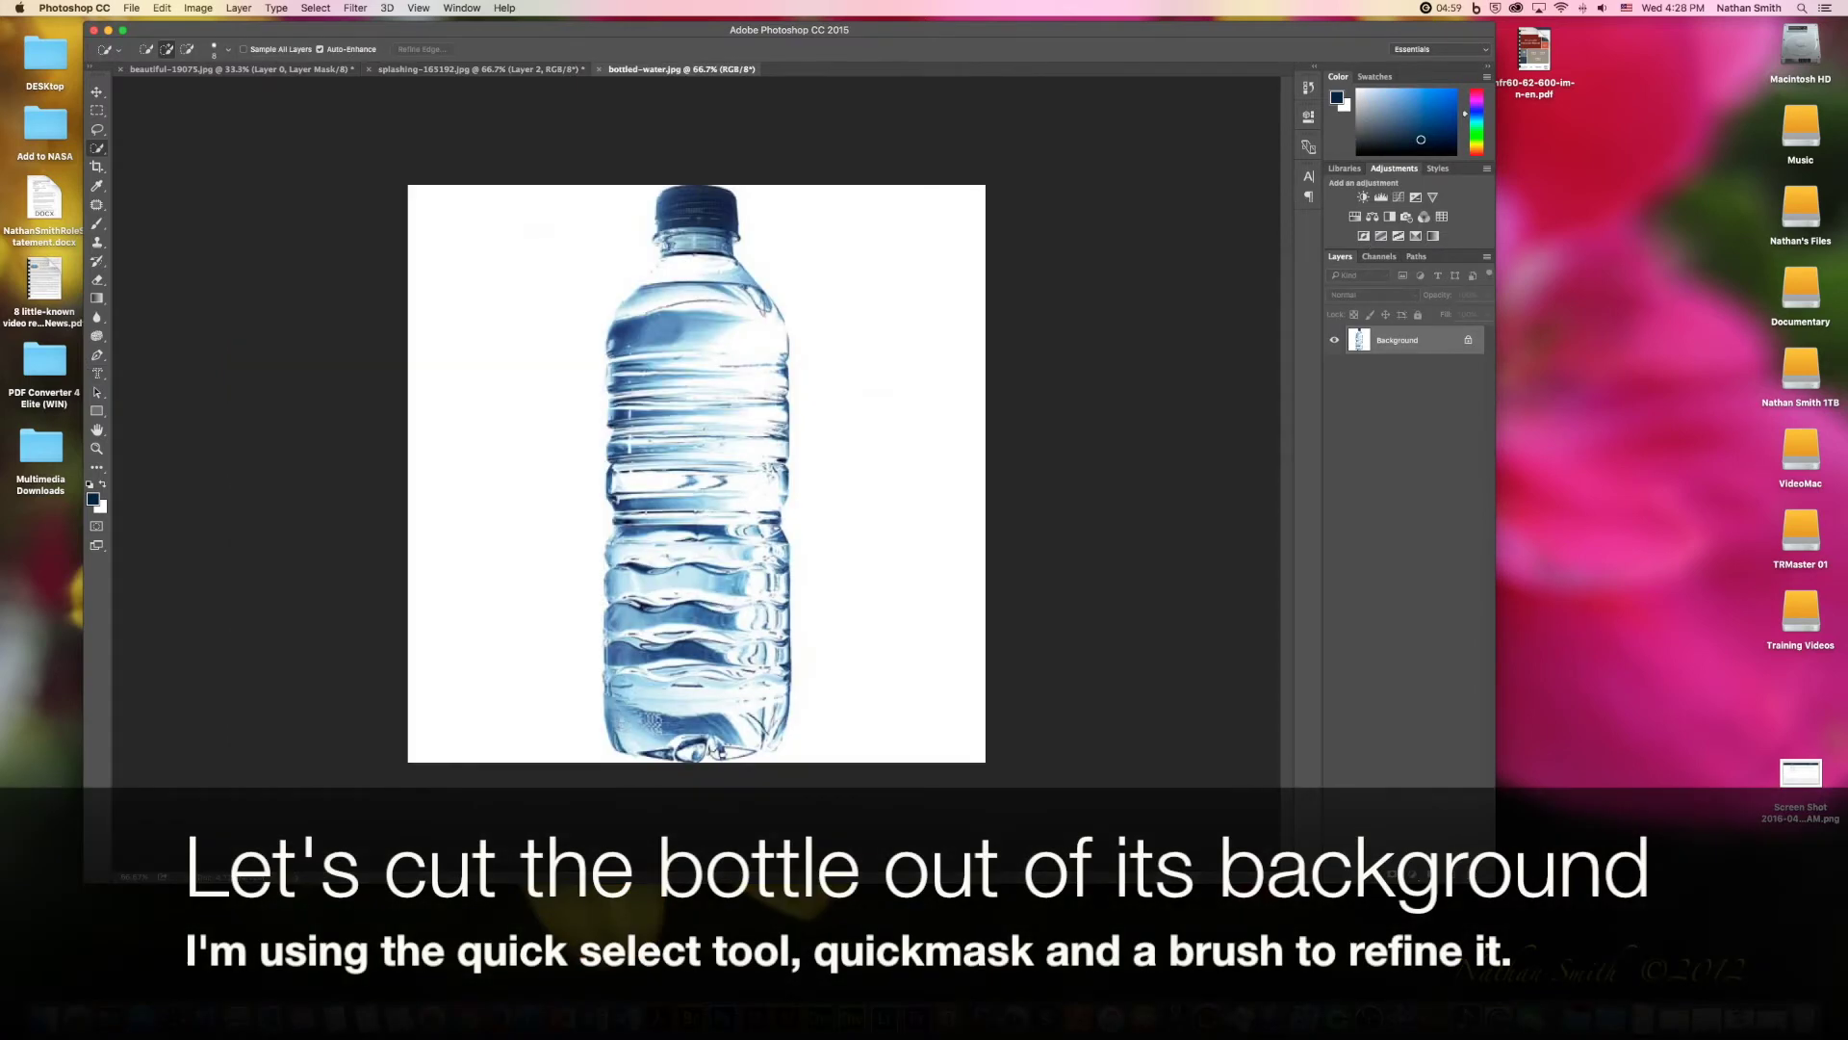
Quick-select the white background on both sides of the bottle and view it in Quick Mask
{"action": "left_click_drag", "start_coordinate": [583, 236], "coordinate": [501, 577]}
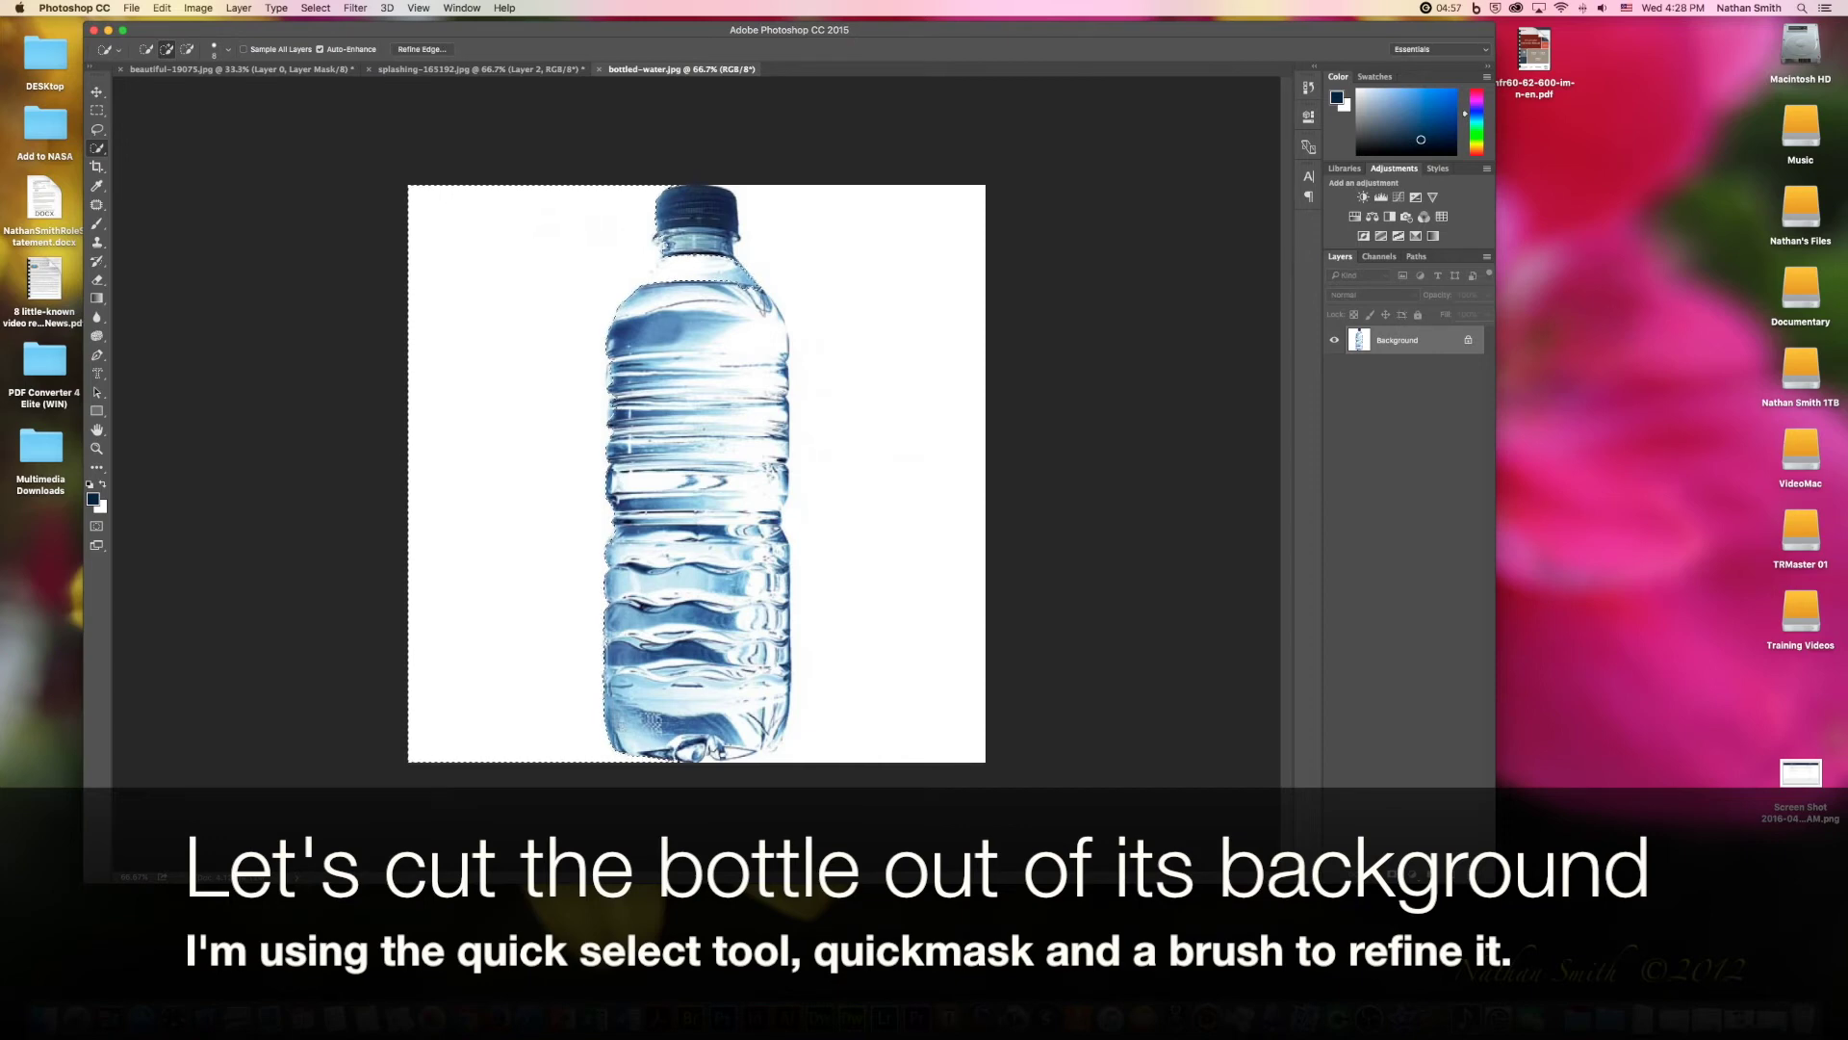
{"action": "left_click", "coordinate": [852, 227]}
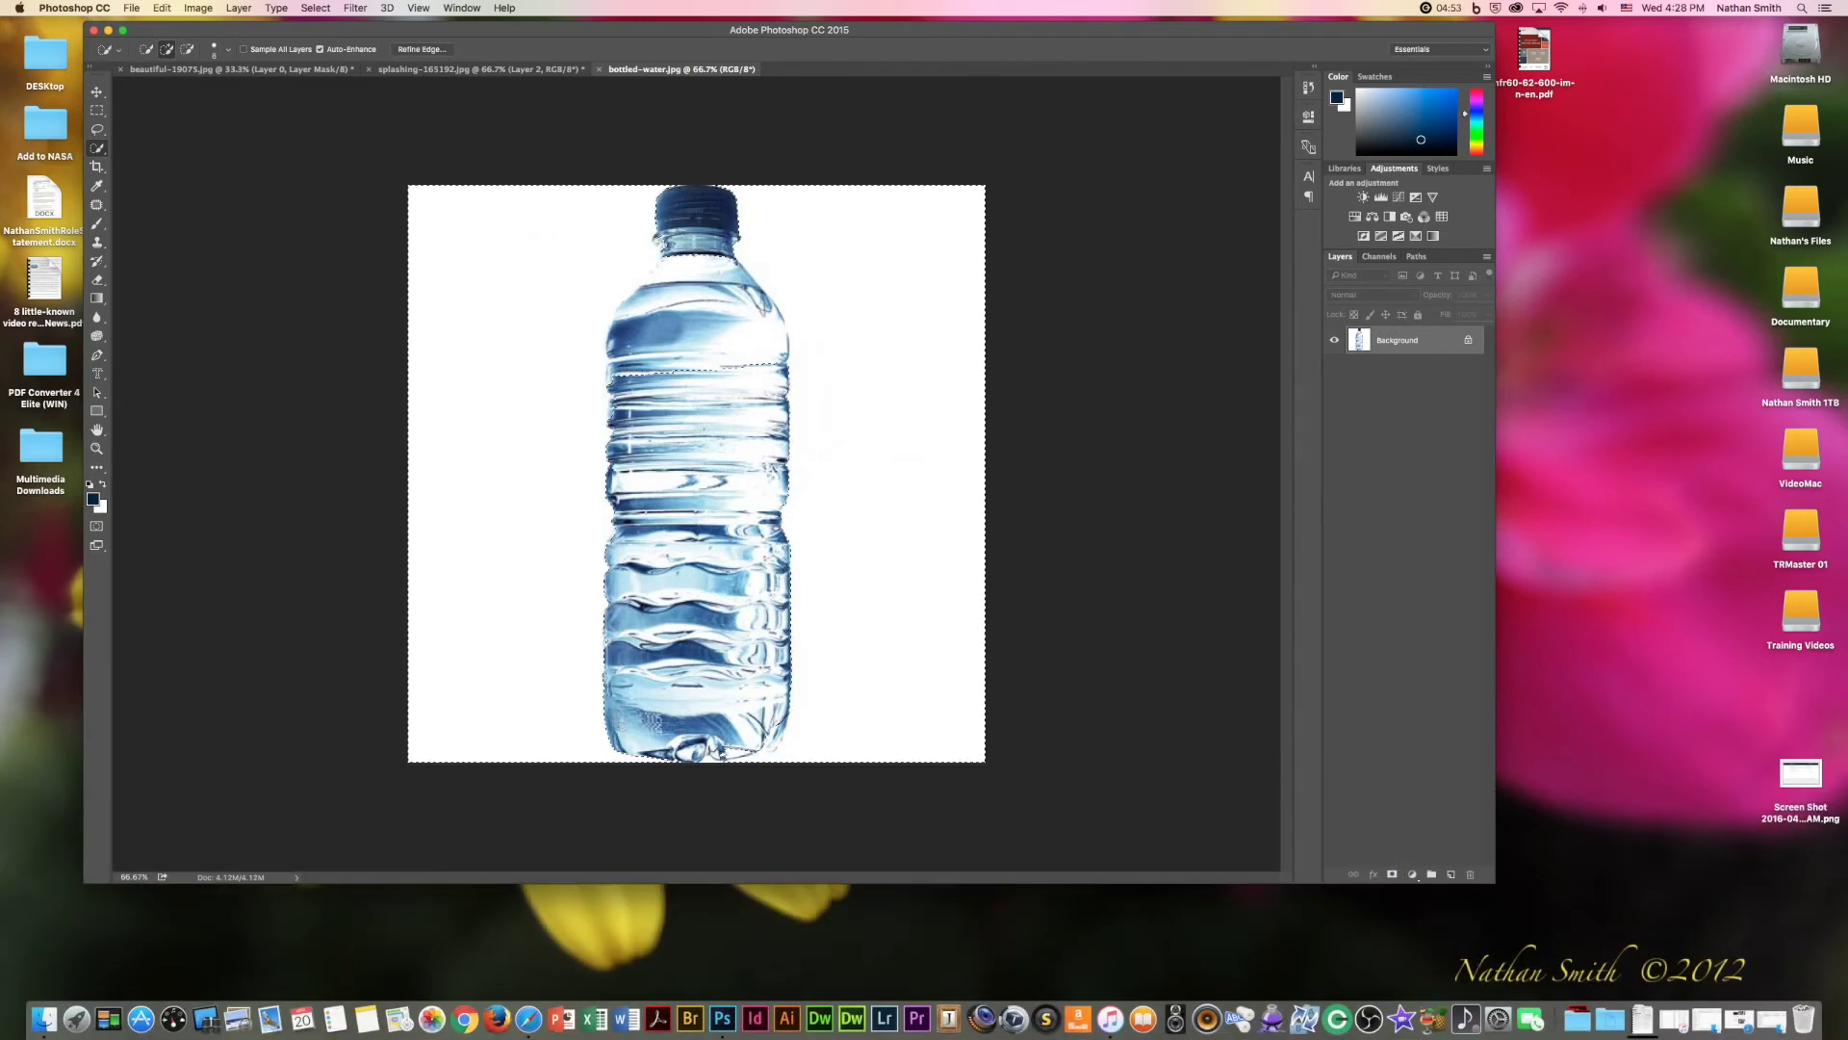
{"action": "left_click", "coordinate": [98, 528]}
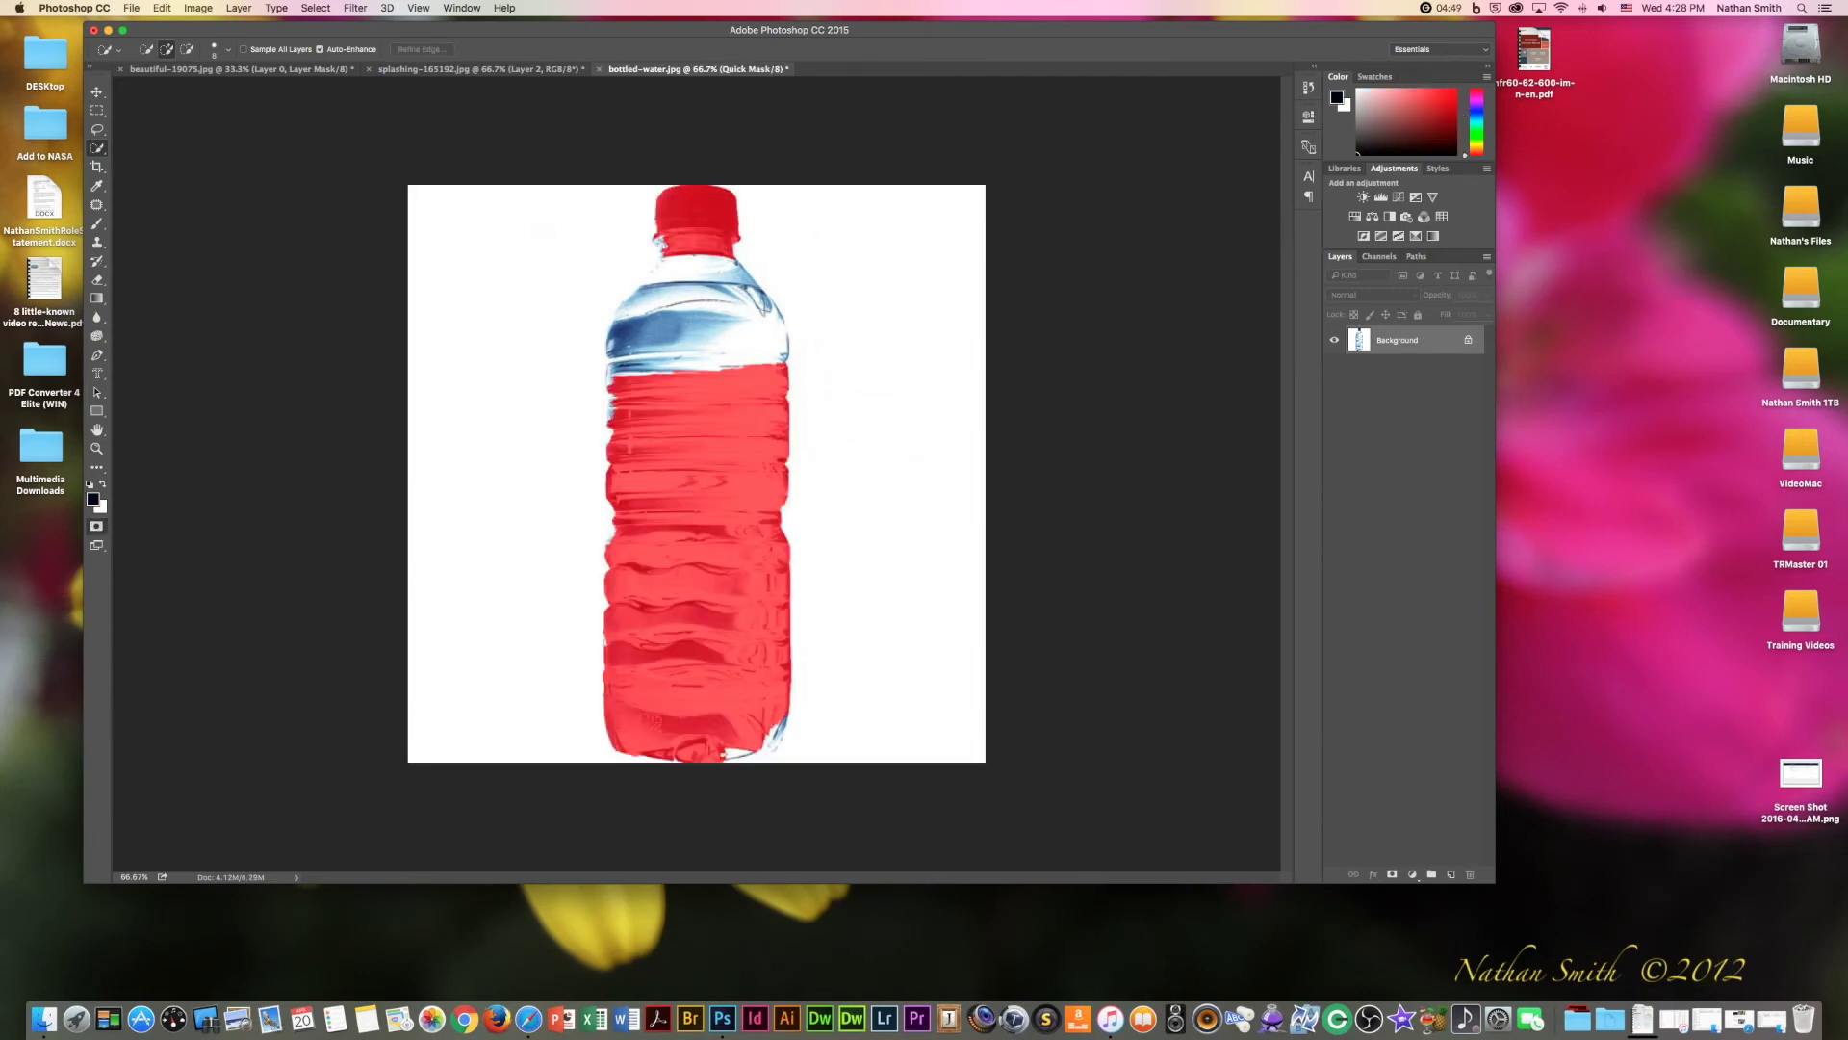
{"action": "key", "text": "b"}
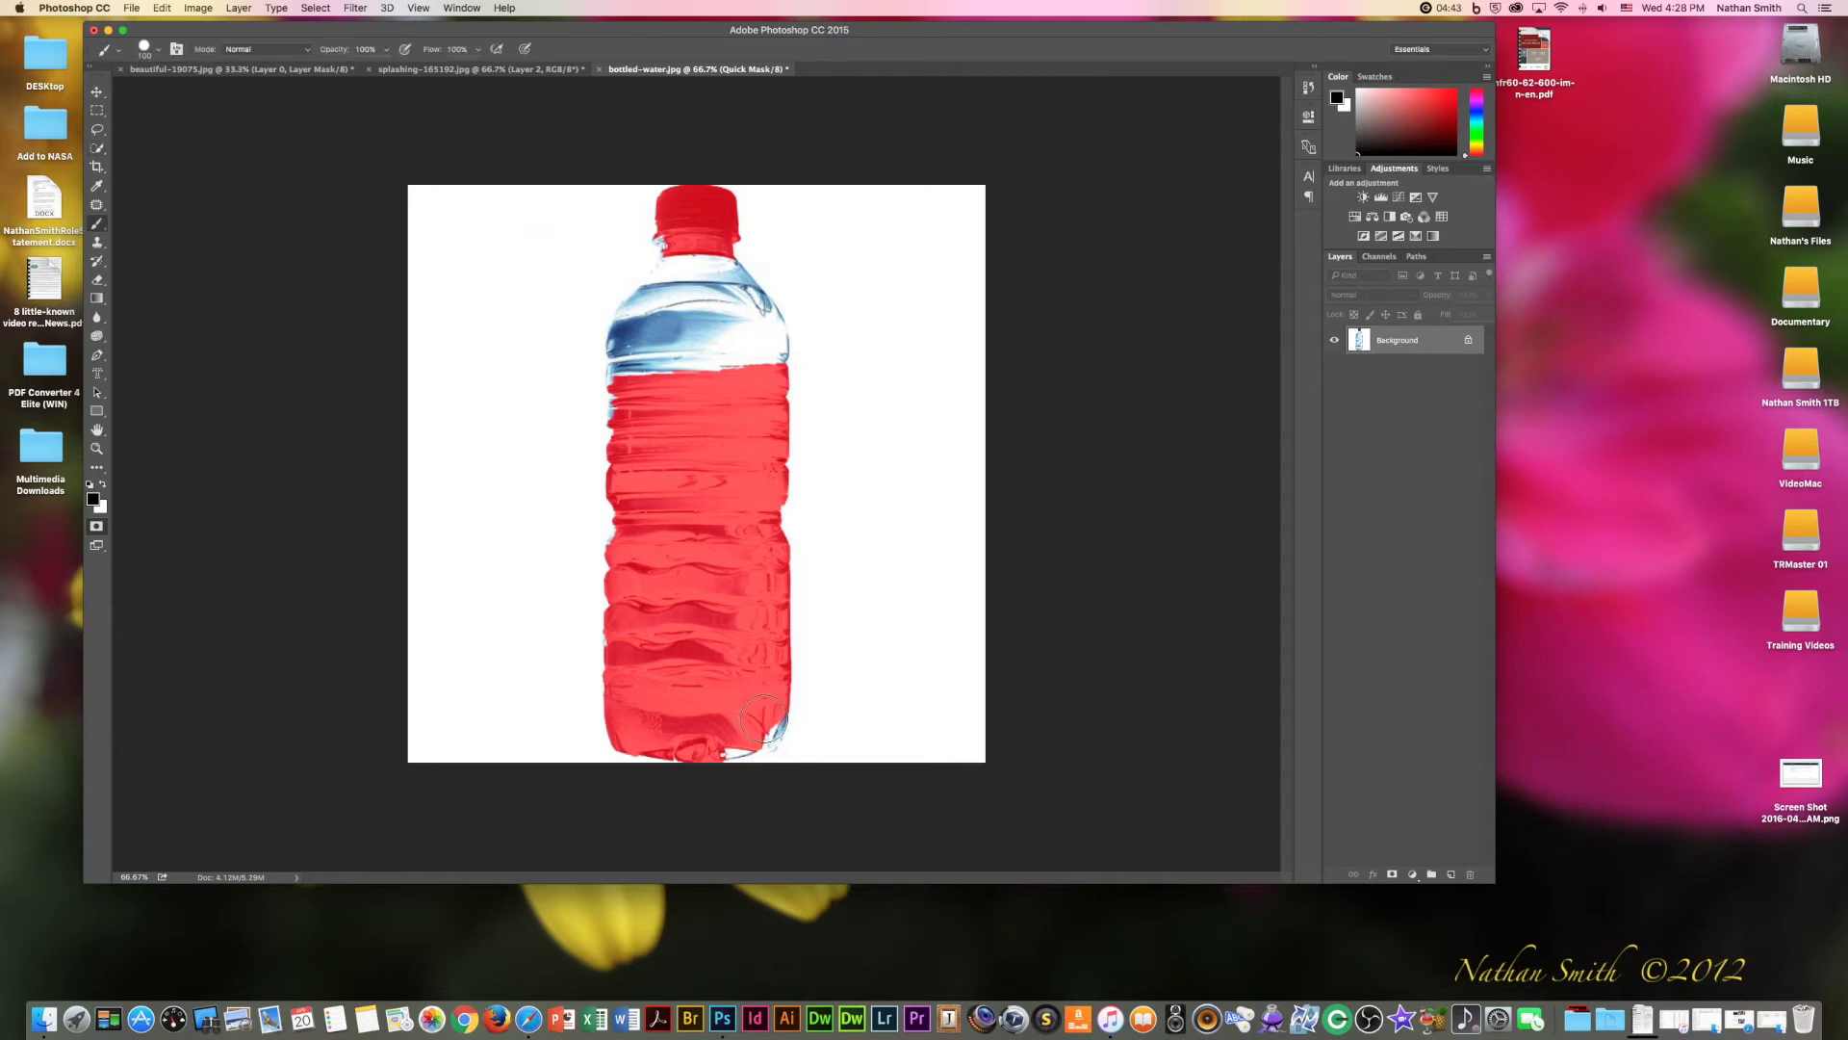
Paint the Quick Mask over the bottle's base, neck and left edge, then return to a selection
{"action": "left_click_drag", "start_coordinate": [760, 727], "coordinate": [736, 733]}
{"action": "left_click_drag", "start_coordinate": [746, 729], "coordinate": [712, 738]}
{"action": "left_click", "coordinate": [715, 274]}
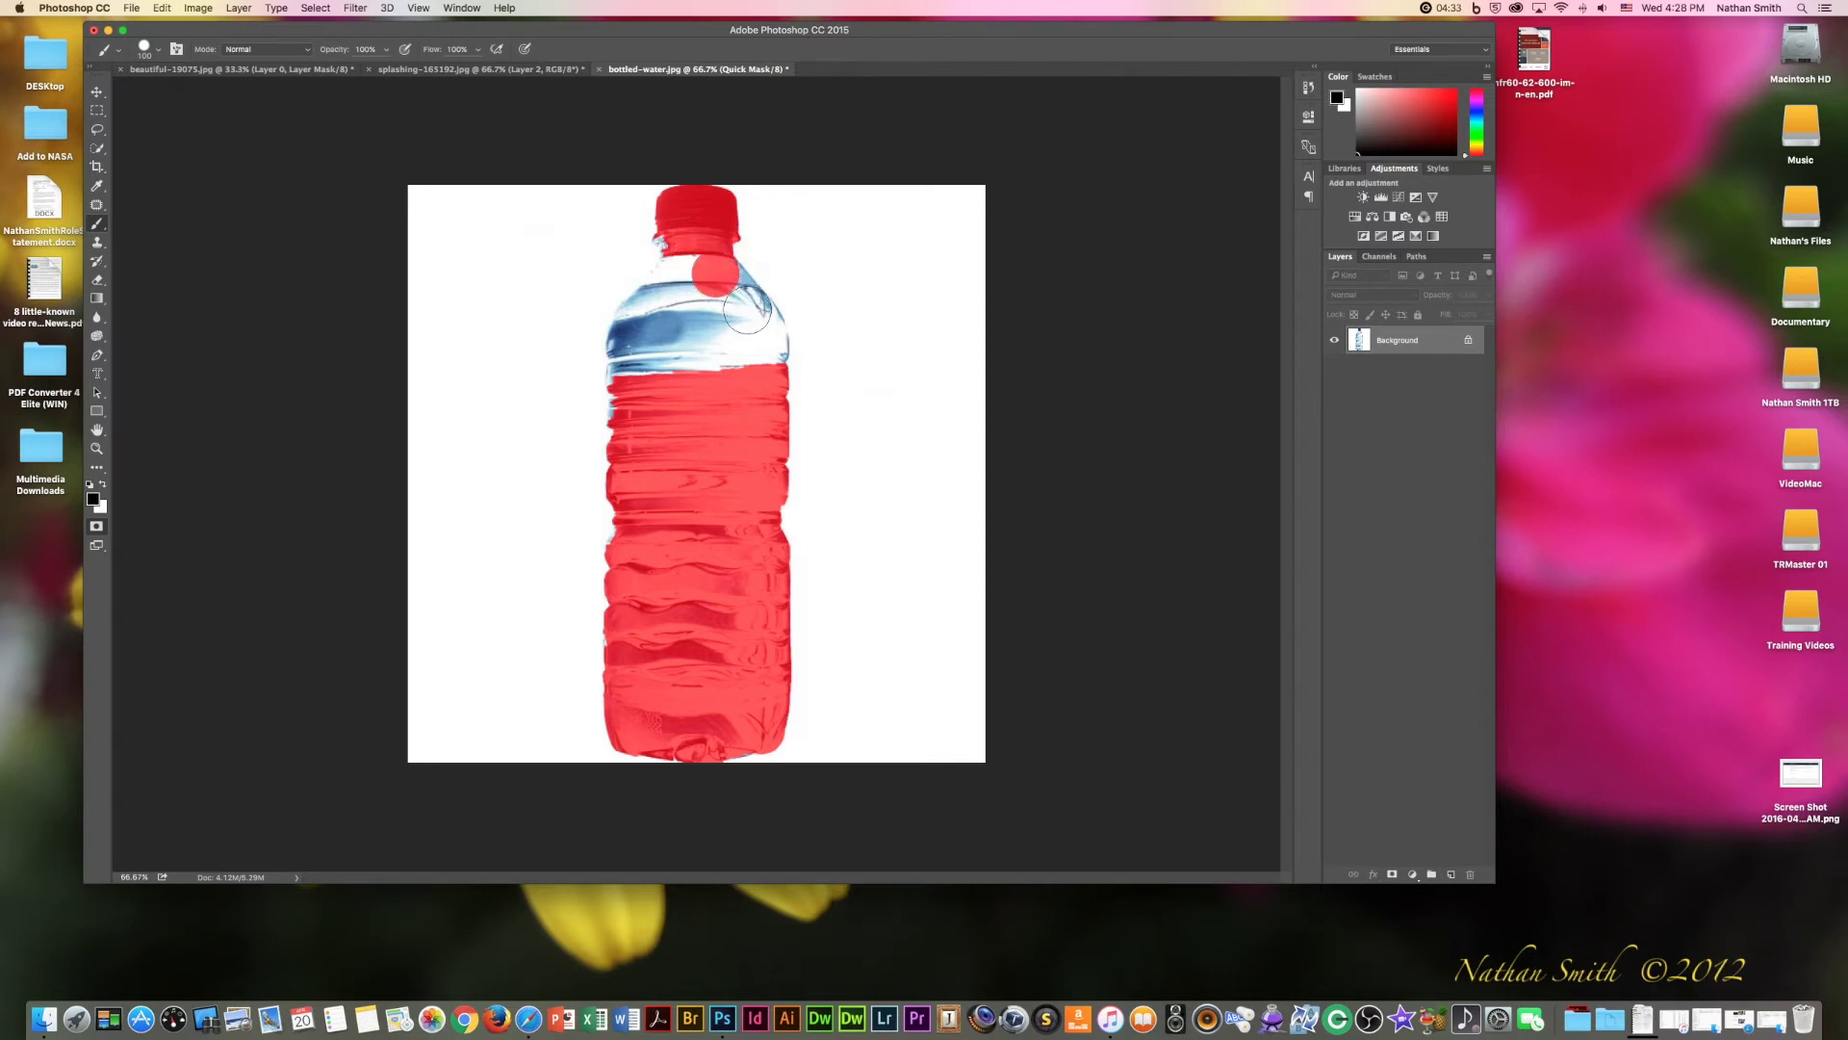
{"action": "left_click", "coordinate": [747, 311], "text": "shift"}
{"action": "mouse_move", "coordinate": [724, 286]}
{"action": "left_mouse_down"}
{"action": "mouse_move", "coordinate": [757, 318]}
{"action": "mouse_move", "coordinate": [663, 357]}
{"action": "mouse_move", "coordinate": [633, 409]}
{"action": "mouse_move", "coordinate": [632, 374]}
{"action": "left_mouse_up"}
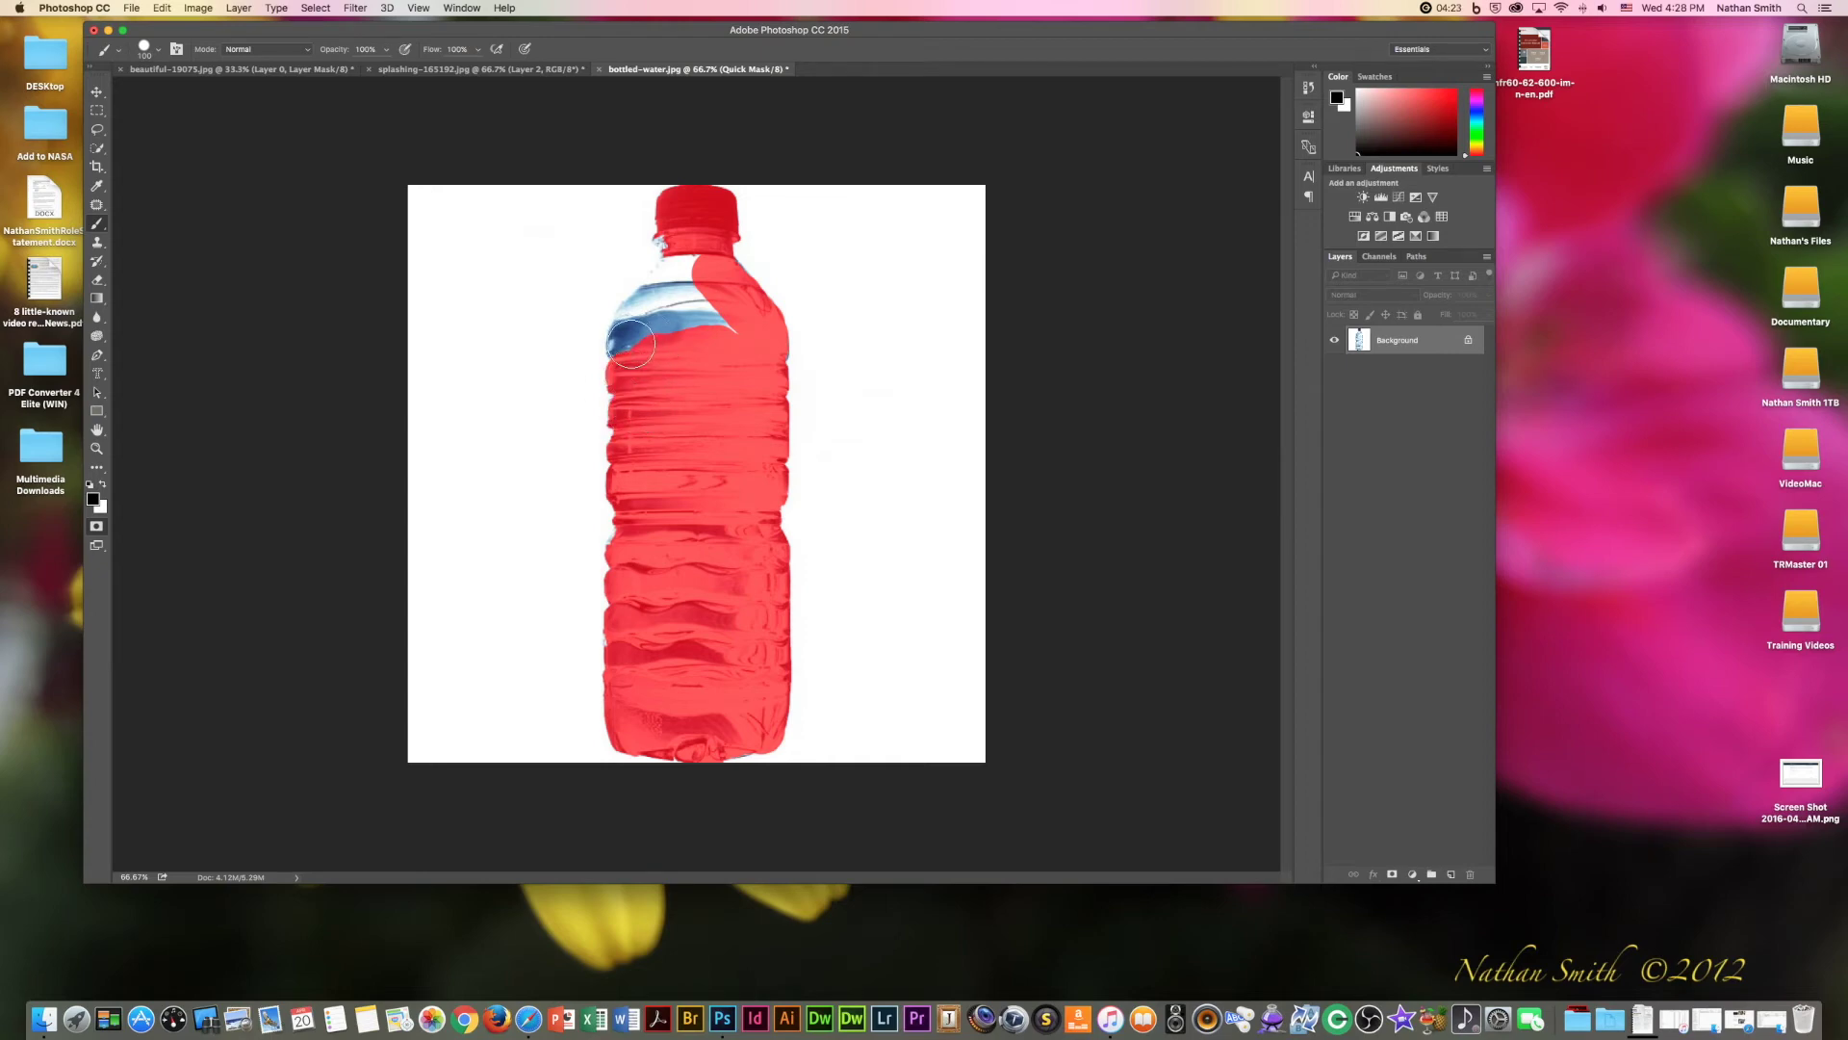
{"action": "mouse_move", "coordinate": [633, 336]}
{"action": "left_mouse_down"}
{"action": "mouse_move", "coordinate": [693, 269]}
{"action": "mouse_move", "coordinate": [701, 310]}
{"action": "mouse_move", "coordinate": [674, 327]}
{"action": "left_mouse_up"}
{"action": "mouse_move", "coordinate": [685, 233]}
{"action": "left_mouse_down"}
{"action": "mouse_move", "coordinate": [660, 237]}
{"action": "mouse_move", "coordinate": [709, 242]}
{"action": "left_mouse_up"}
{"action": "key", "text": "bracketleft"}
{"action": "key", "text": "bracketleft"}
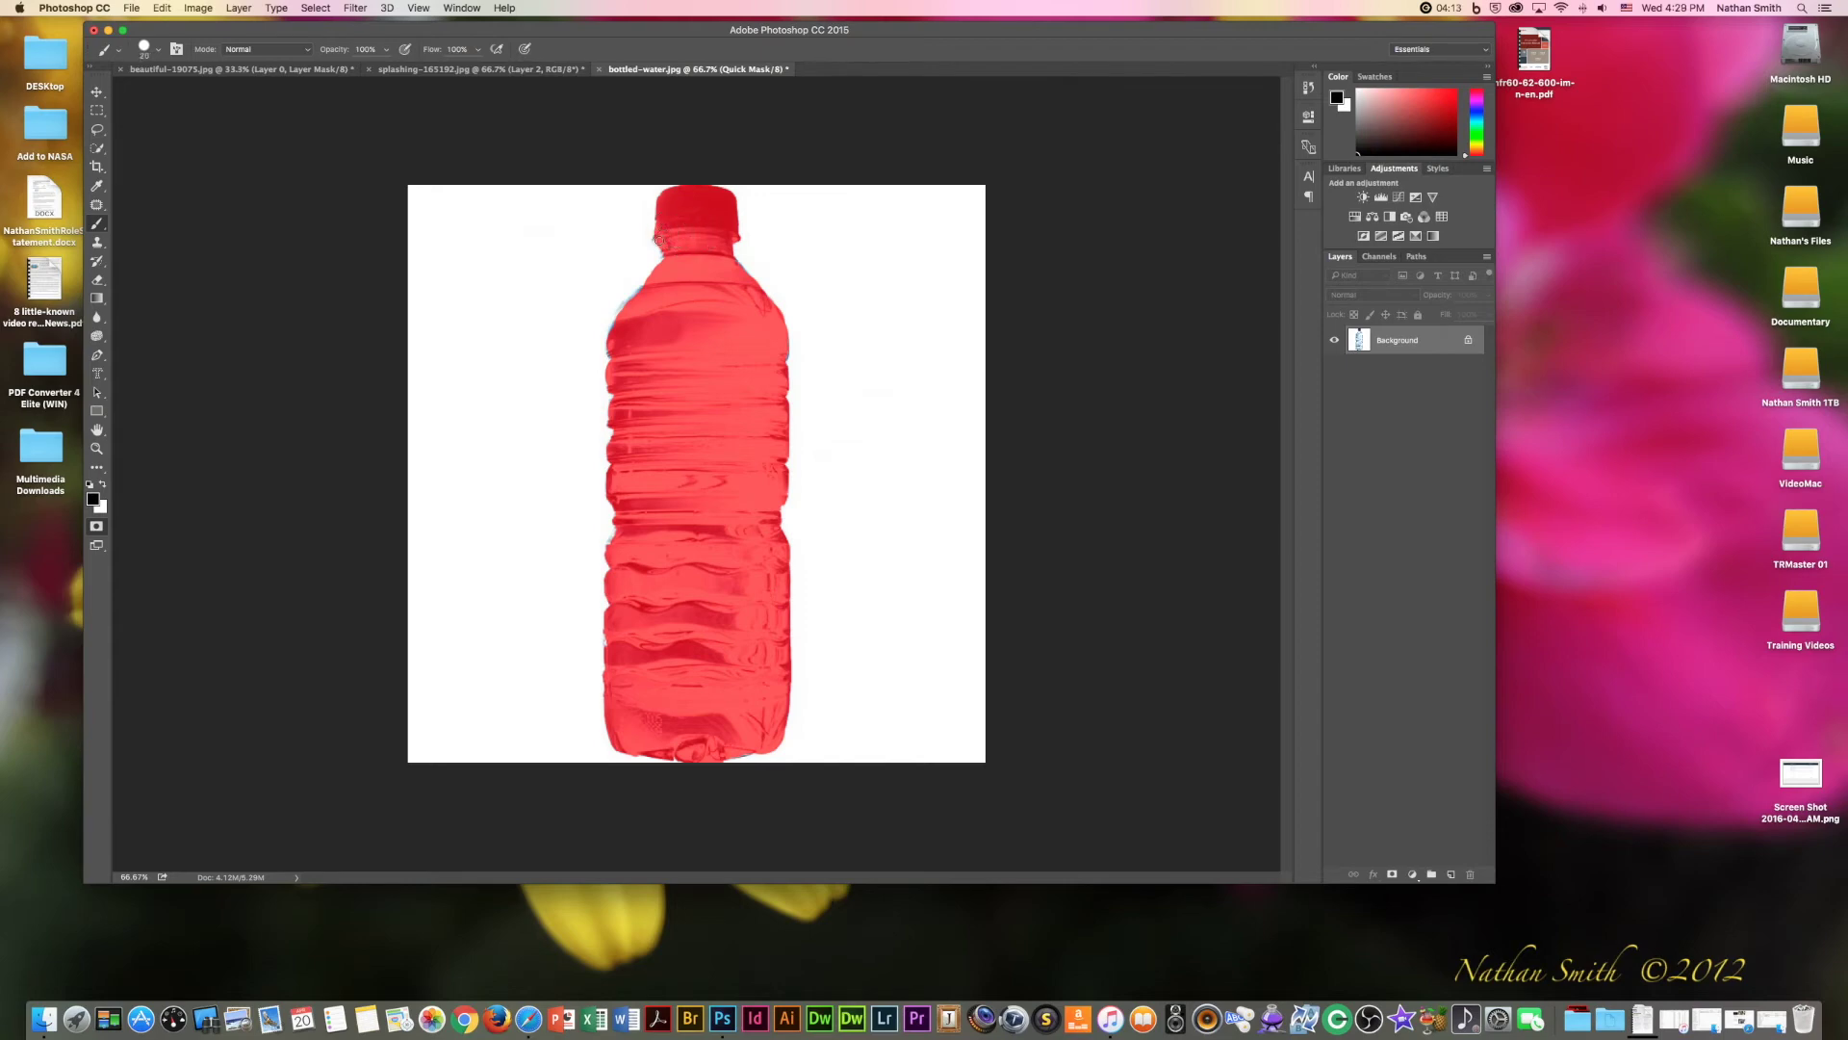
{"action": "left_click_drag", "start_coordinate": [665, 244], "coordinate": [612, 354]}
{"action": "left_click_drag", "start_coordinate": [618, 531], "coordinate": [609, 556]}
{"action": "left_click", "coordinate": [96, 528]}
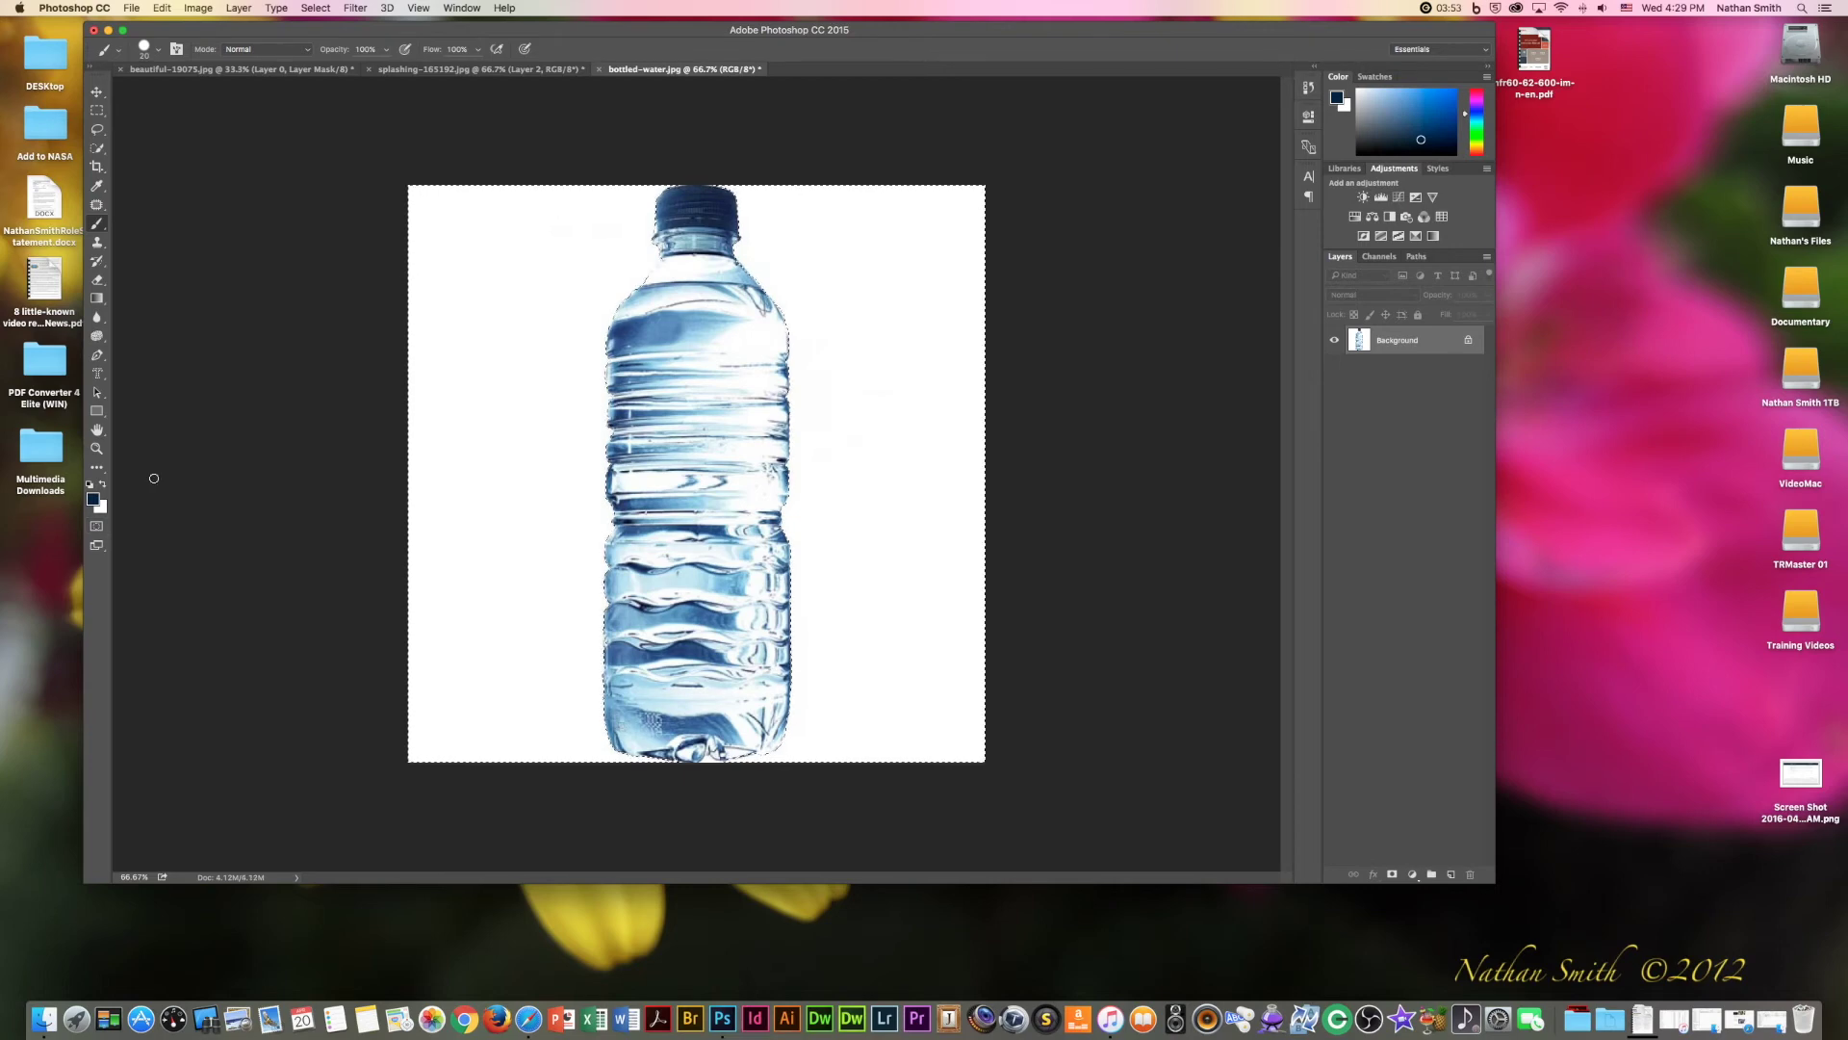
Invert the selection and add a layer mask hiding the bottle's white background
{"action": "left_click", "coordinate": [323, 8]}
{"action": "left_click", "coordinate": [326, 68]}
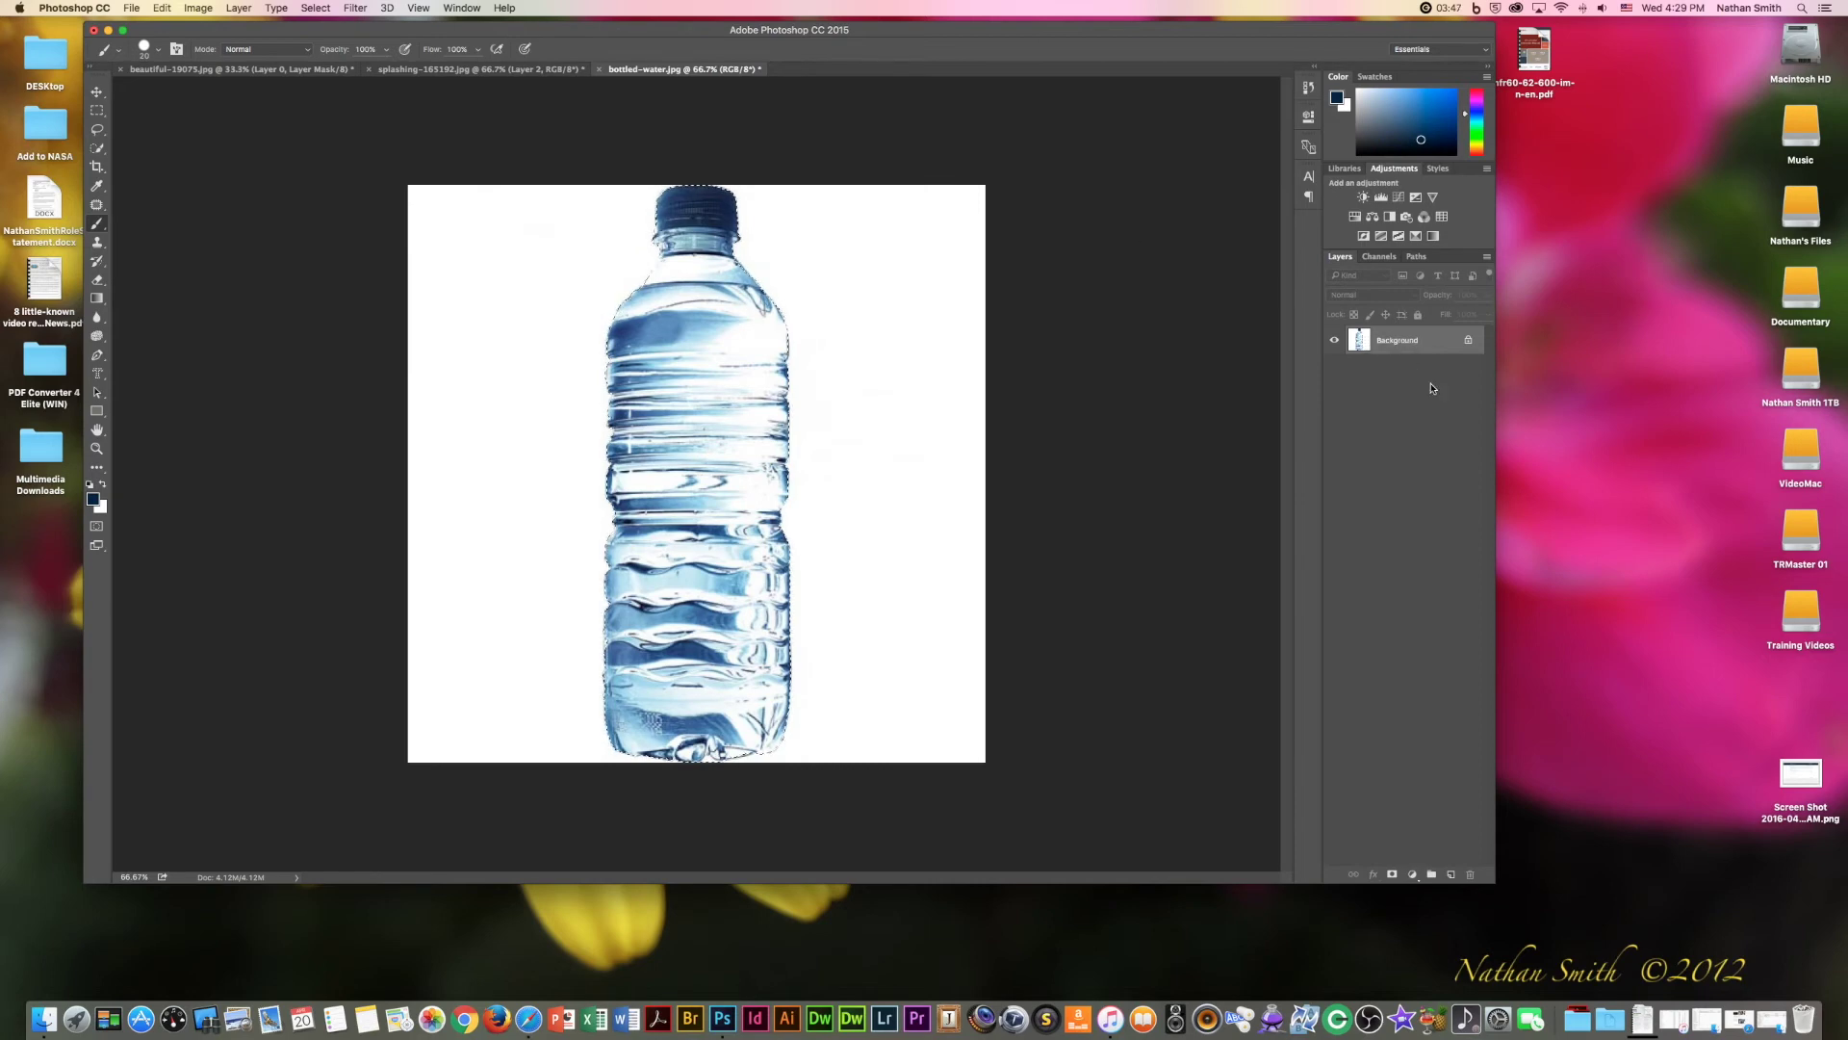
{"action": "left_click", "coordinate": [1392, 874]}
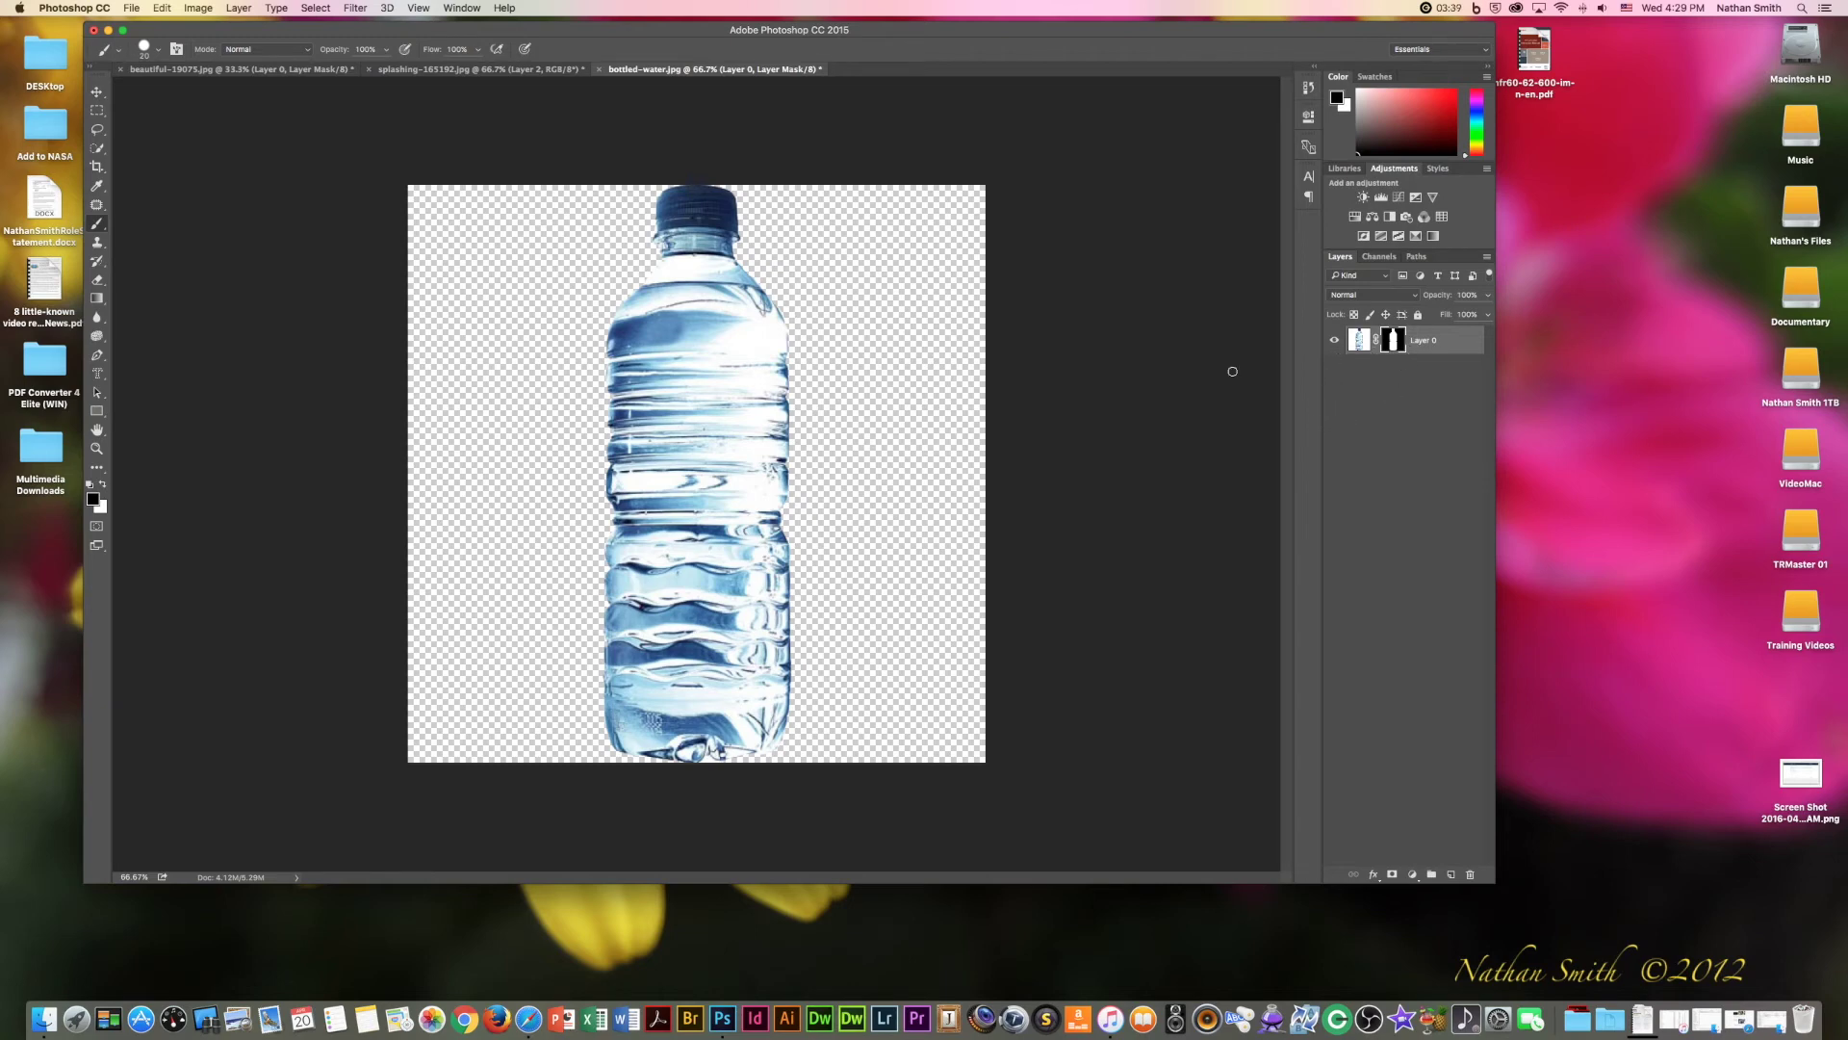
Drag the masked bottle onto the splash poster document's tab
{"action": "left_click", "coordinate": [96, 93]}
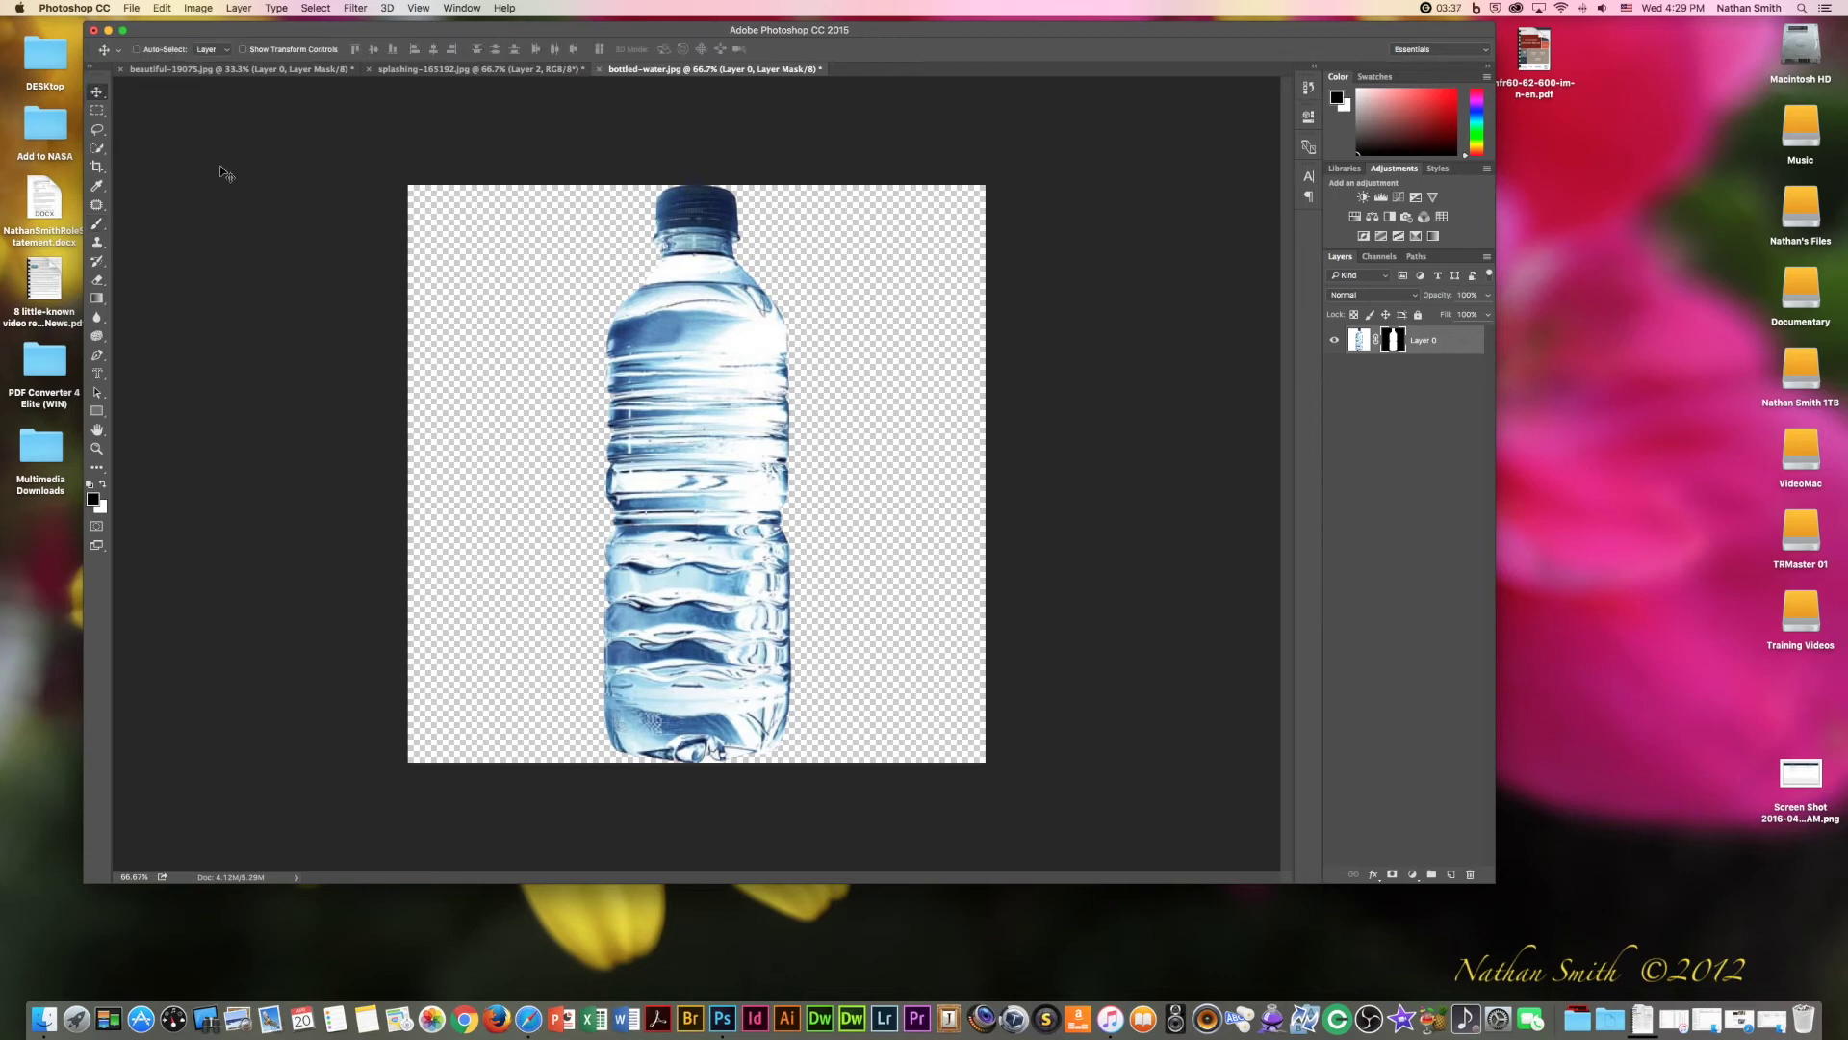
{"action": "left_click_drag", "start_coordinate": [661, 457], "coordinate": [286, 79]}
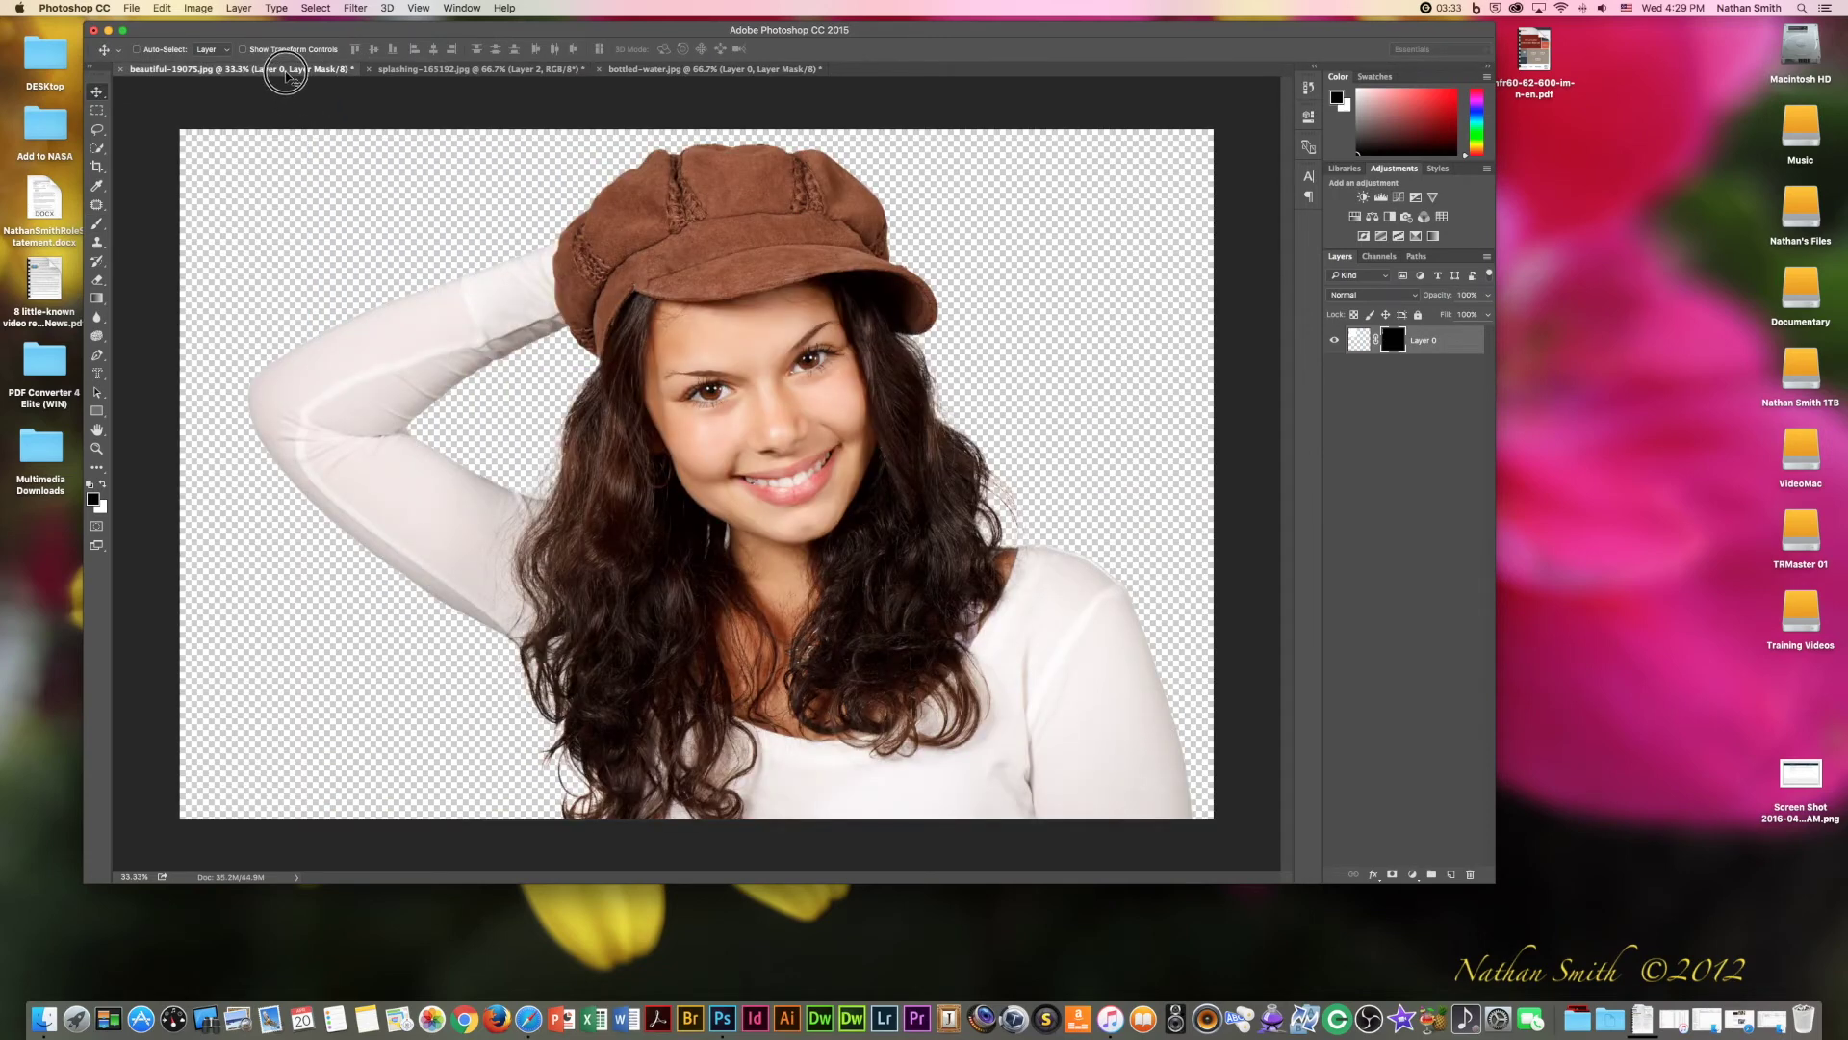
{"action": "left_click_drag", "start_coordinate": [286, 79], "coordinate": [422, 73]}
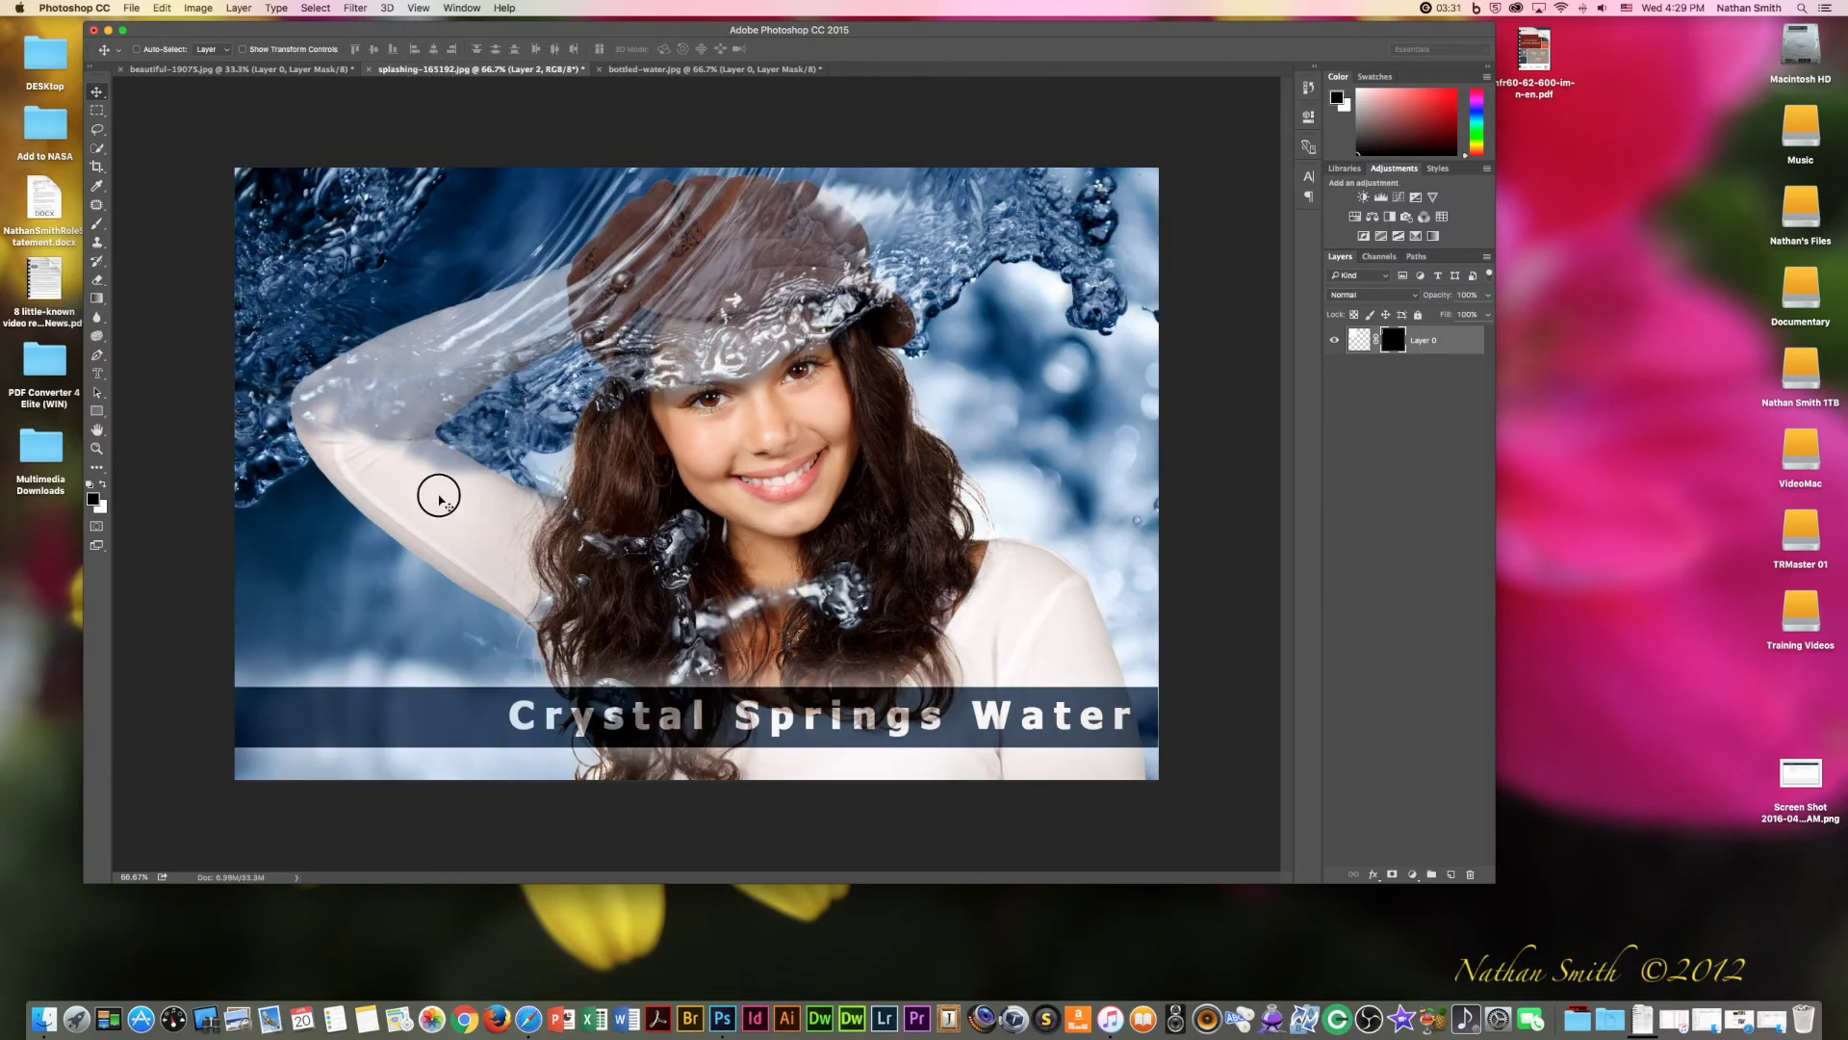
Drop the bottle into the poster, scale it to about 43%, tilt it, and move it lower left
{"action": "left_click_drag", "start_coordinate": [443, 556], "coordinate": [446, 559]}
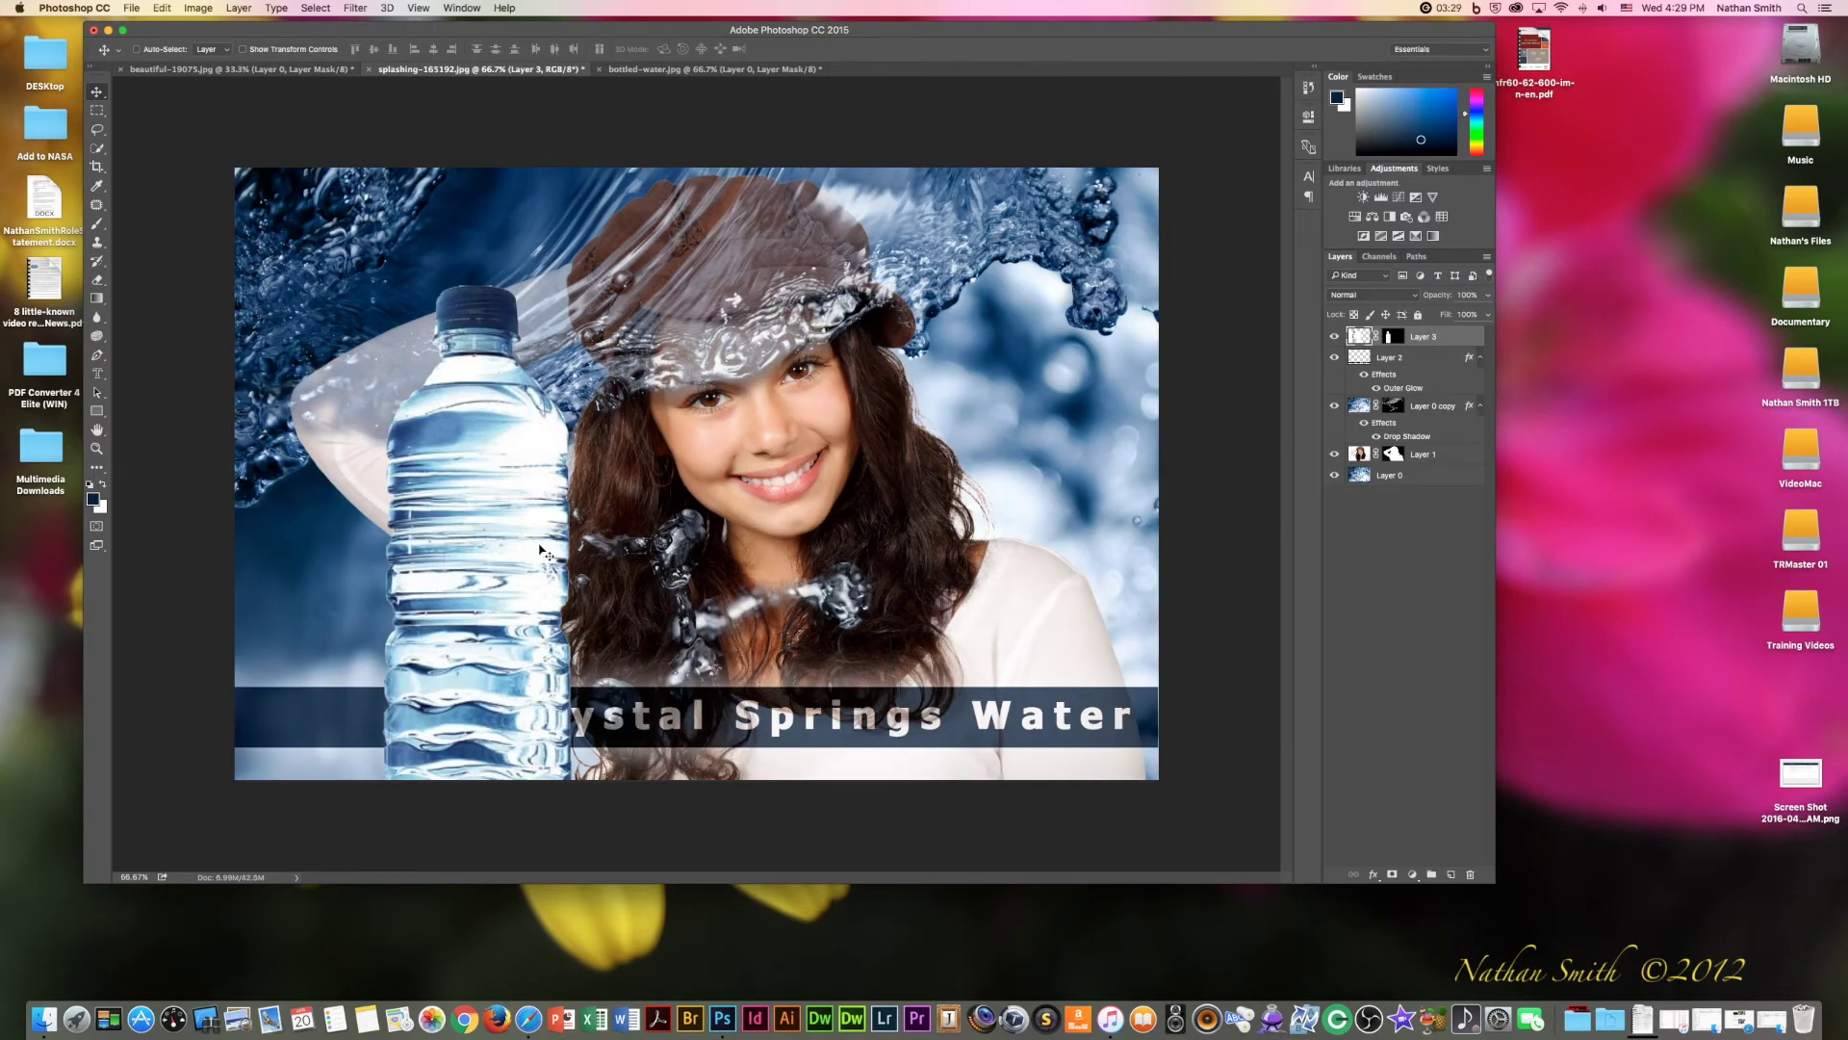
{"action": "key", "text": "ctrl+t"}
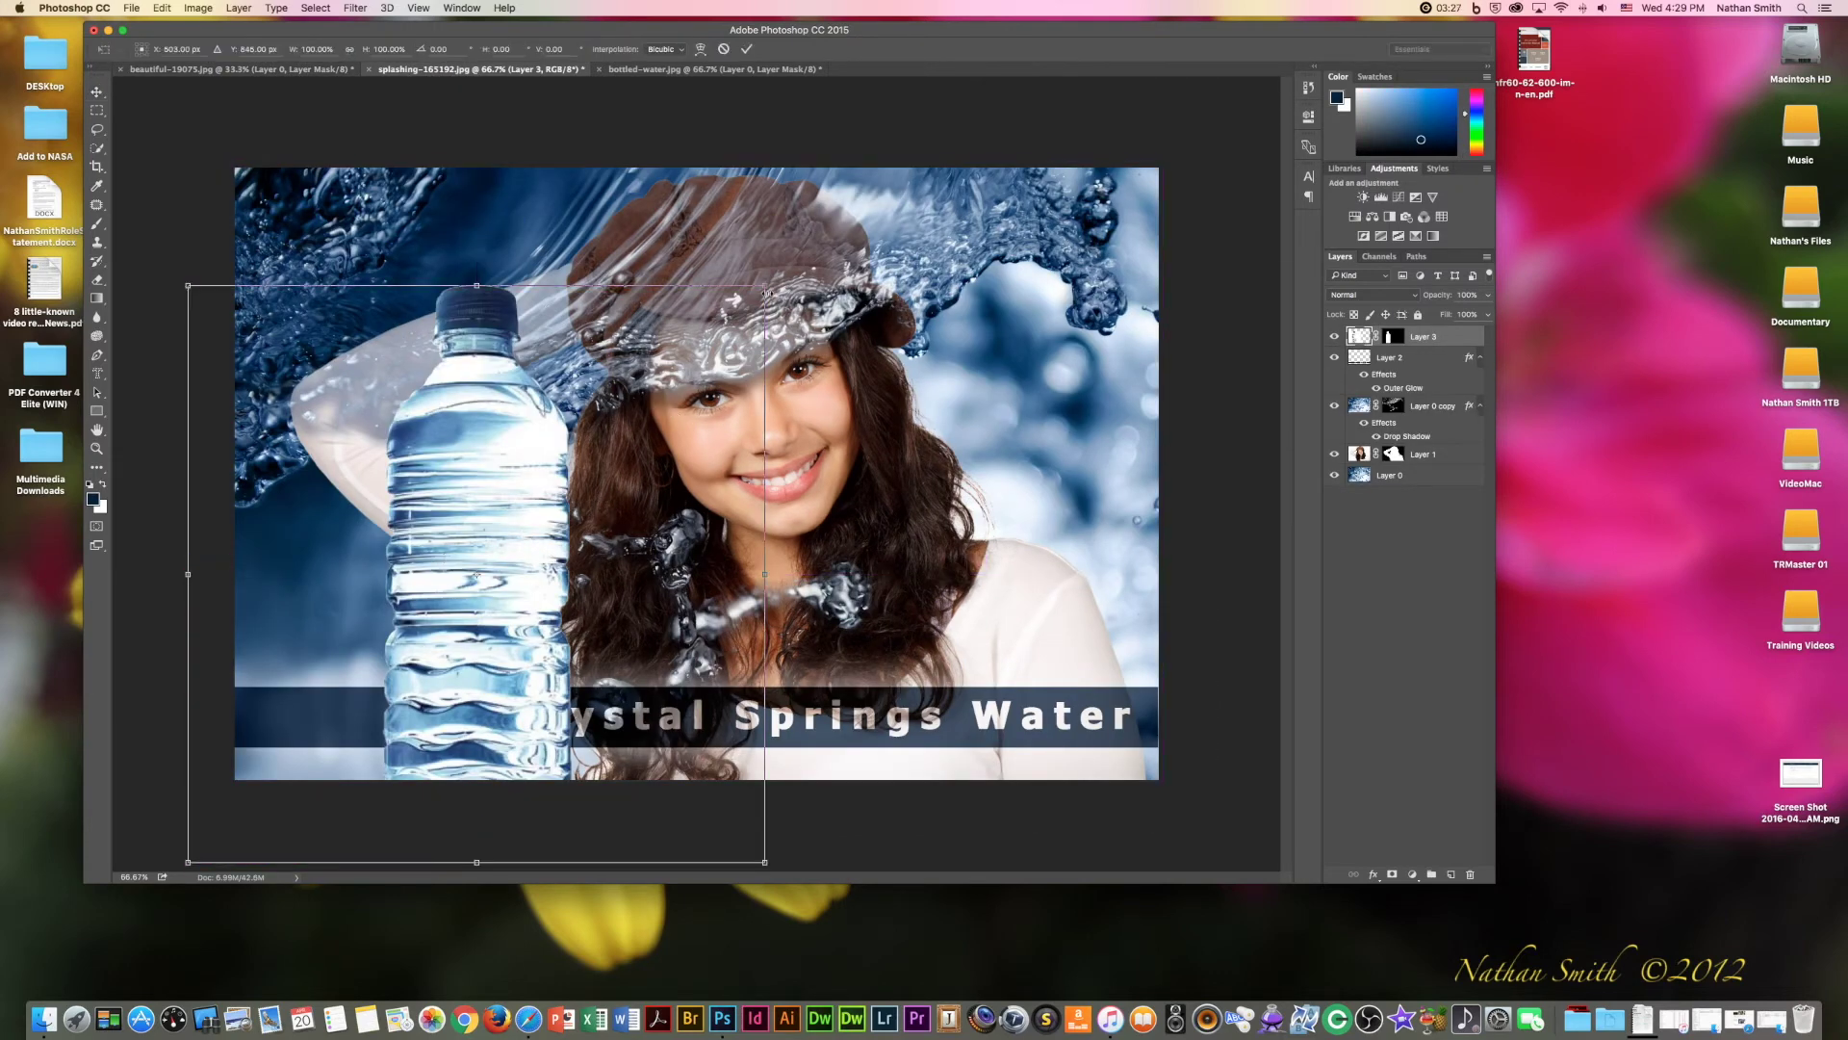
{"action": "left_click_drag", "start_coordinate": [768, 285], "coordinate": [649, 401]}
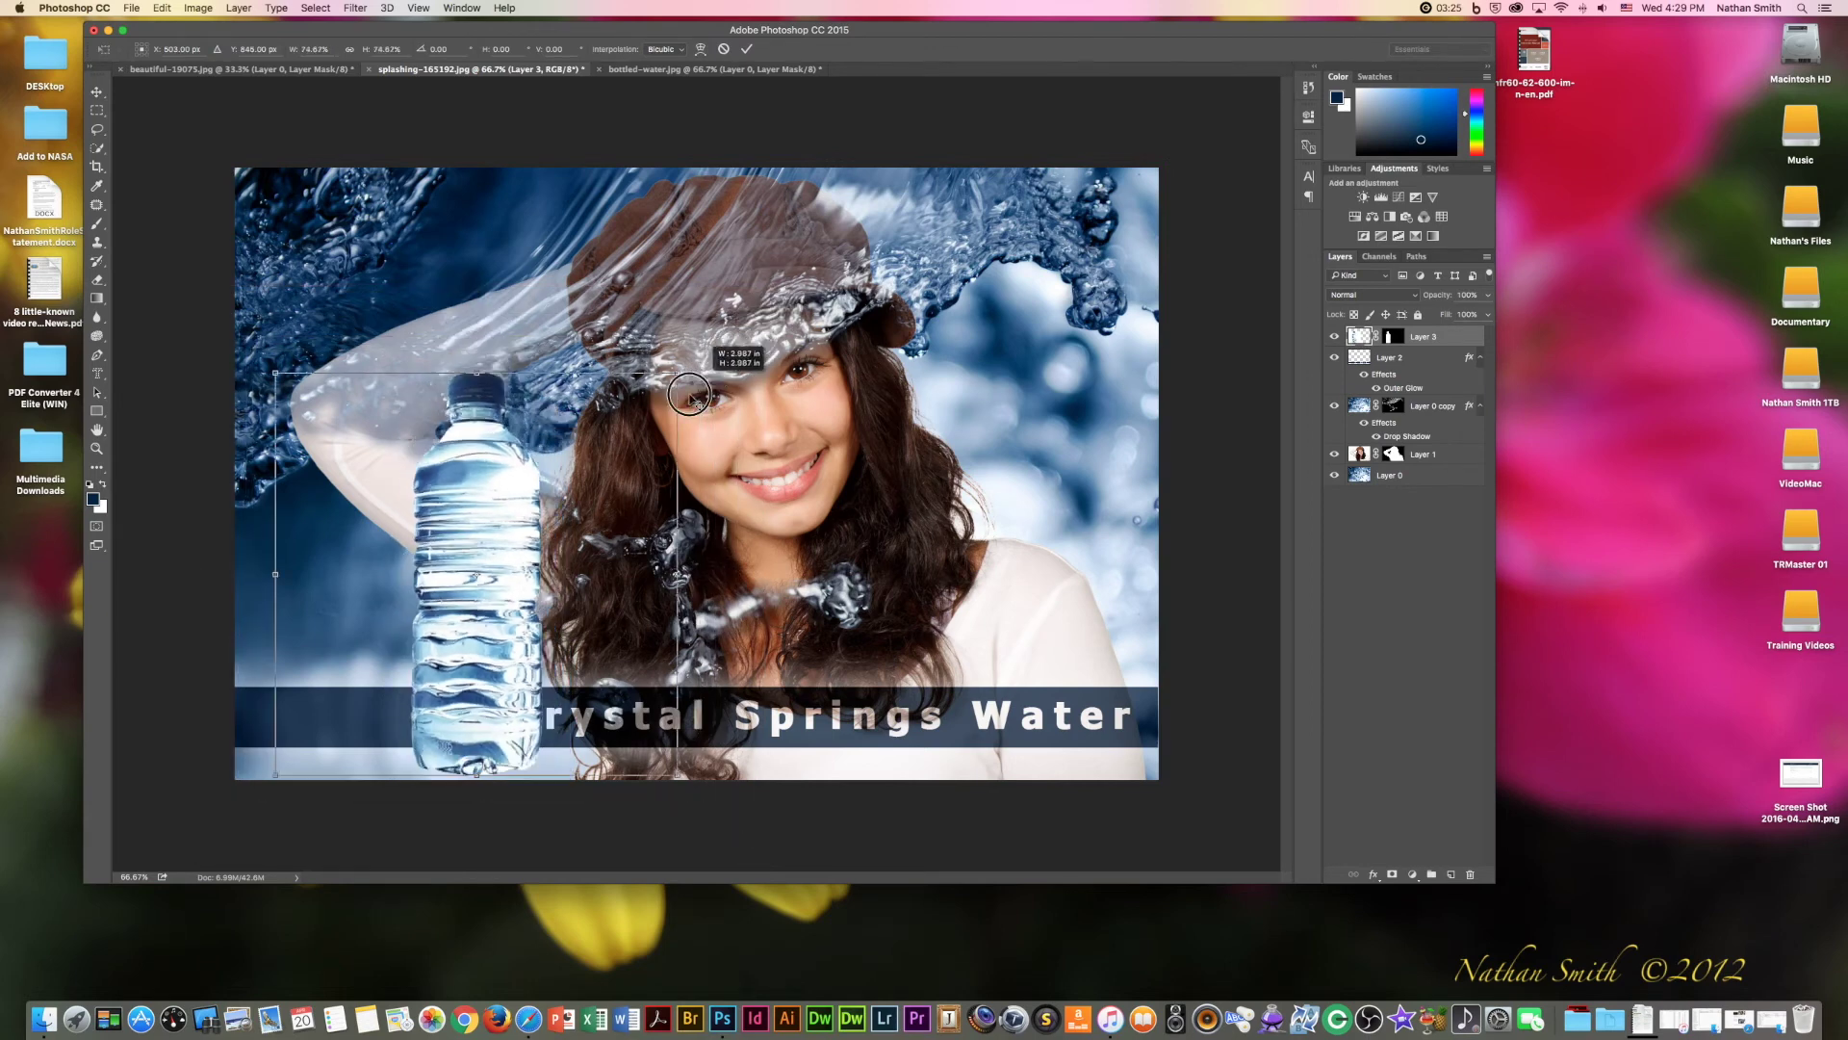
{"action": "left_click_drag", "start_coordinate": [746, 441], "coordinate": [637, 458]}
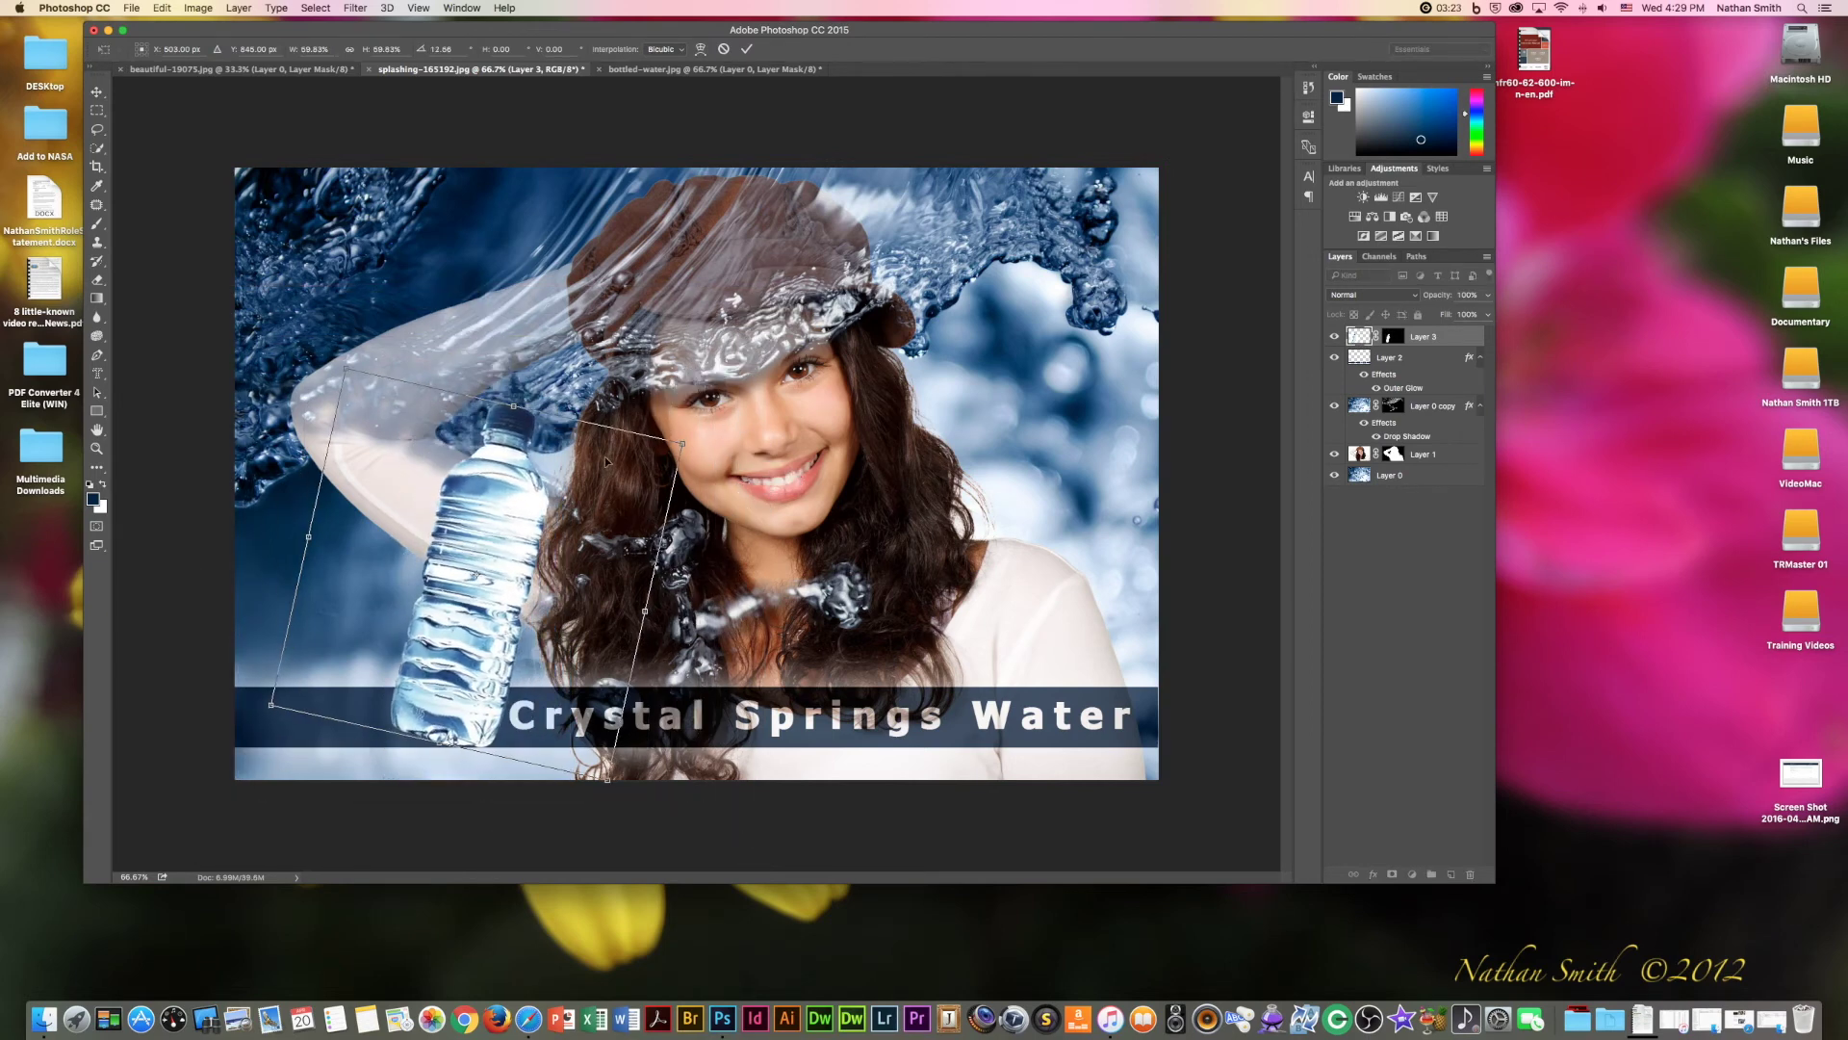
{"action": "left_click_drag", "start_coordinate": [479, 414], "coordinate": [466, 498]}
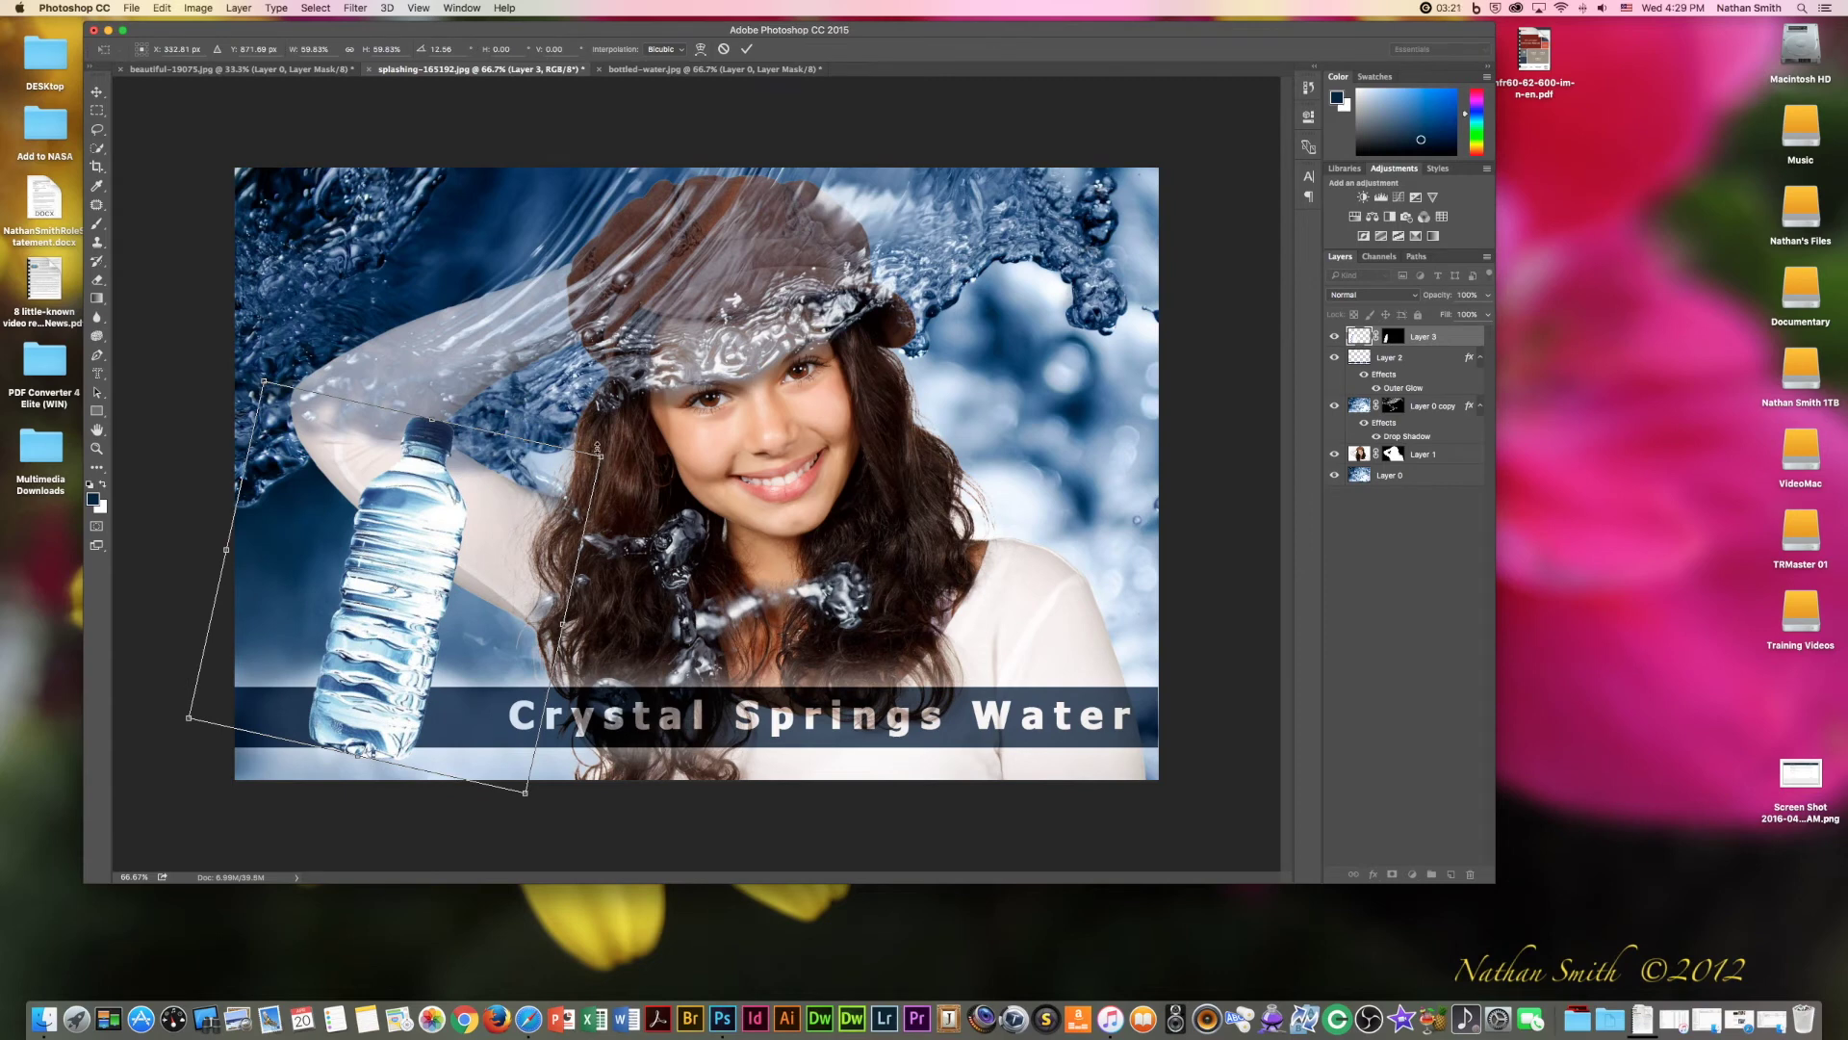
{"action": "left_click_drag", "start_coordinate": [598, 453], "coordinate": [546, 469]}
{"action": "left_click_drag", "start_coordinate": [465, 519], "coordinate": [459, 591]}
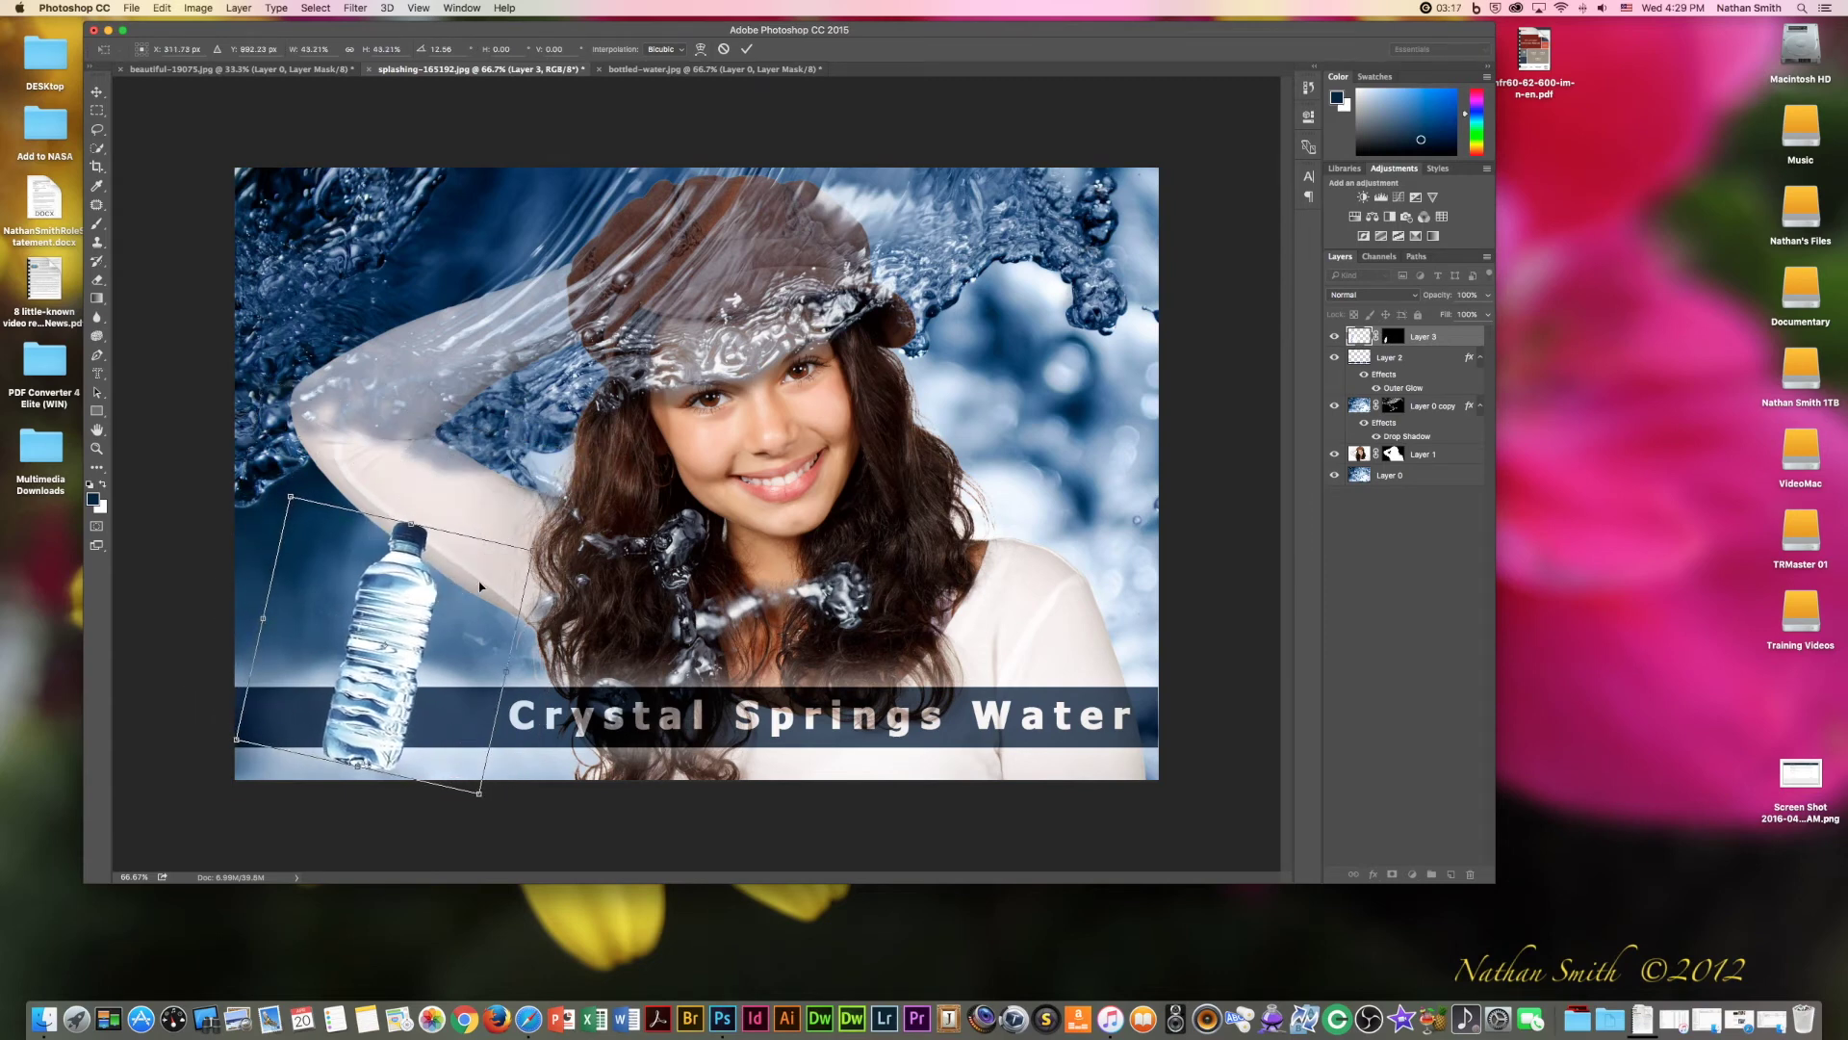
{"action": "key", "text": "Return"}
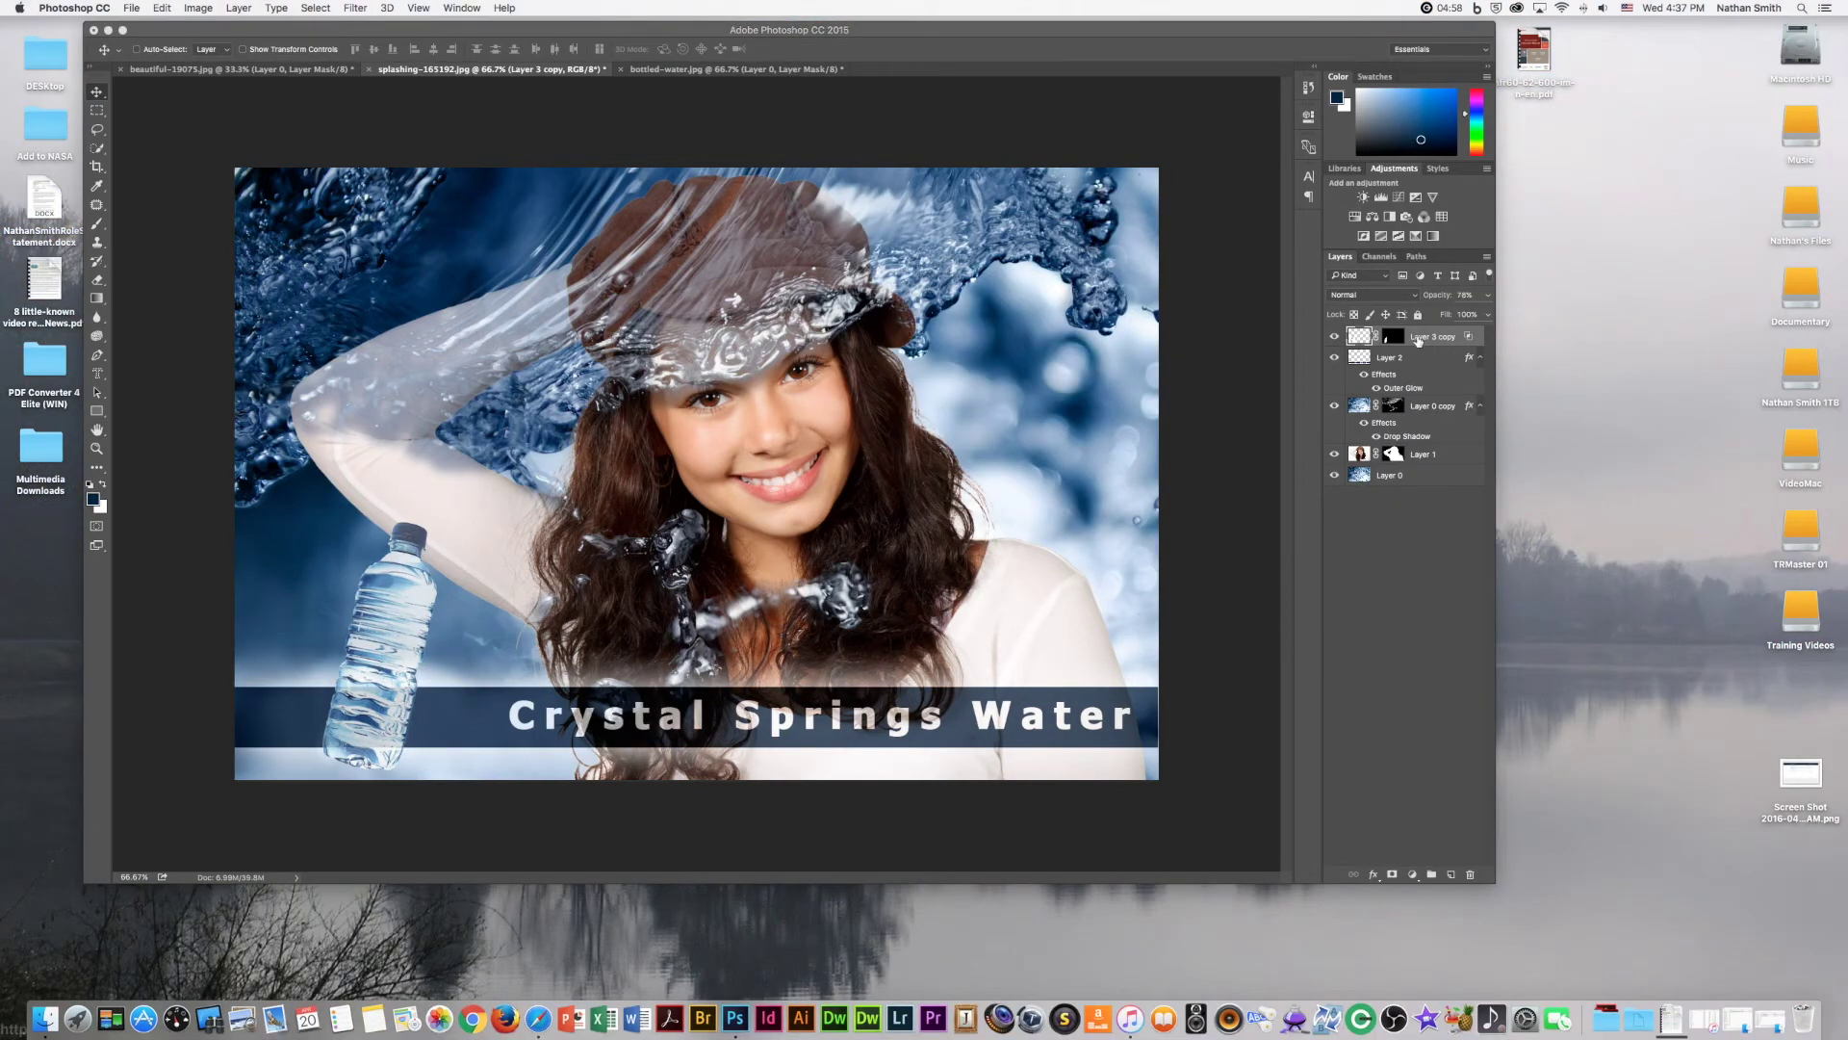
Rotate the bottle about 34° counter-clockwise, shrink it to about 79%, and shift it left
{"action": "key", "text": "ctrl+t"}
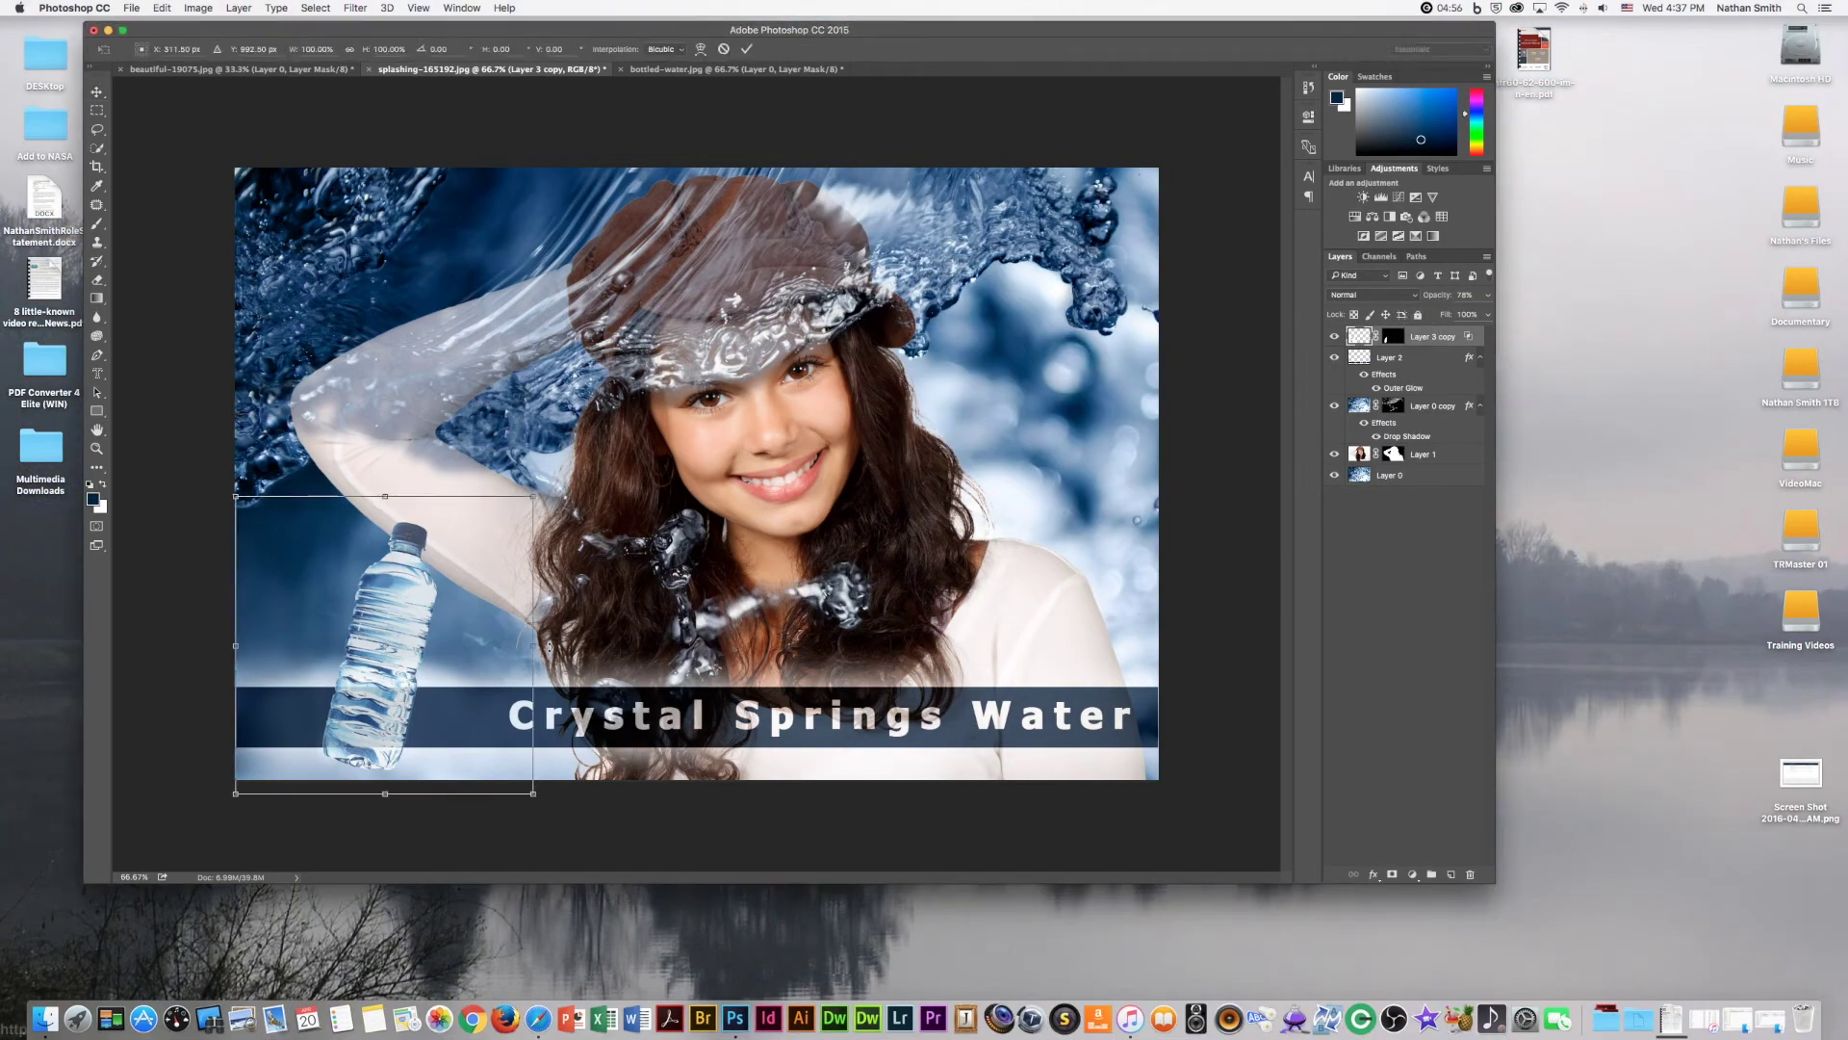
{"action": "left_click_drag", "start_coordinate": [548, 647], "coordinate": [522, 556]}
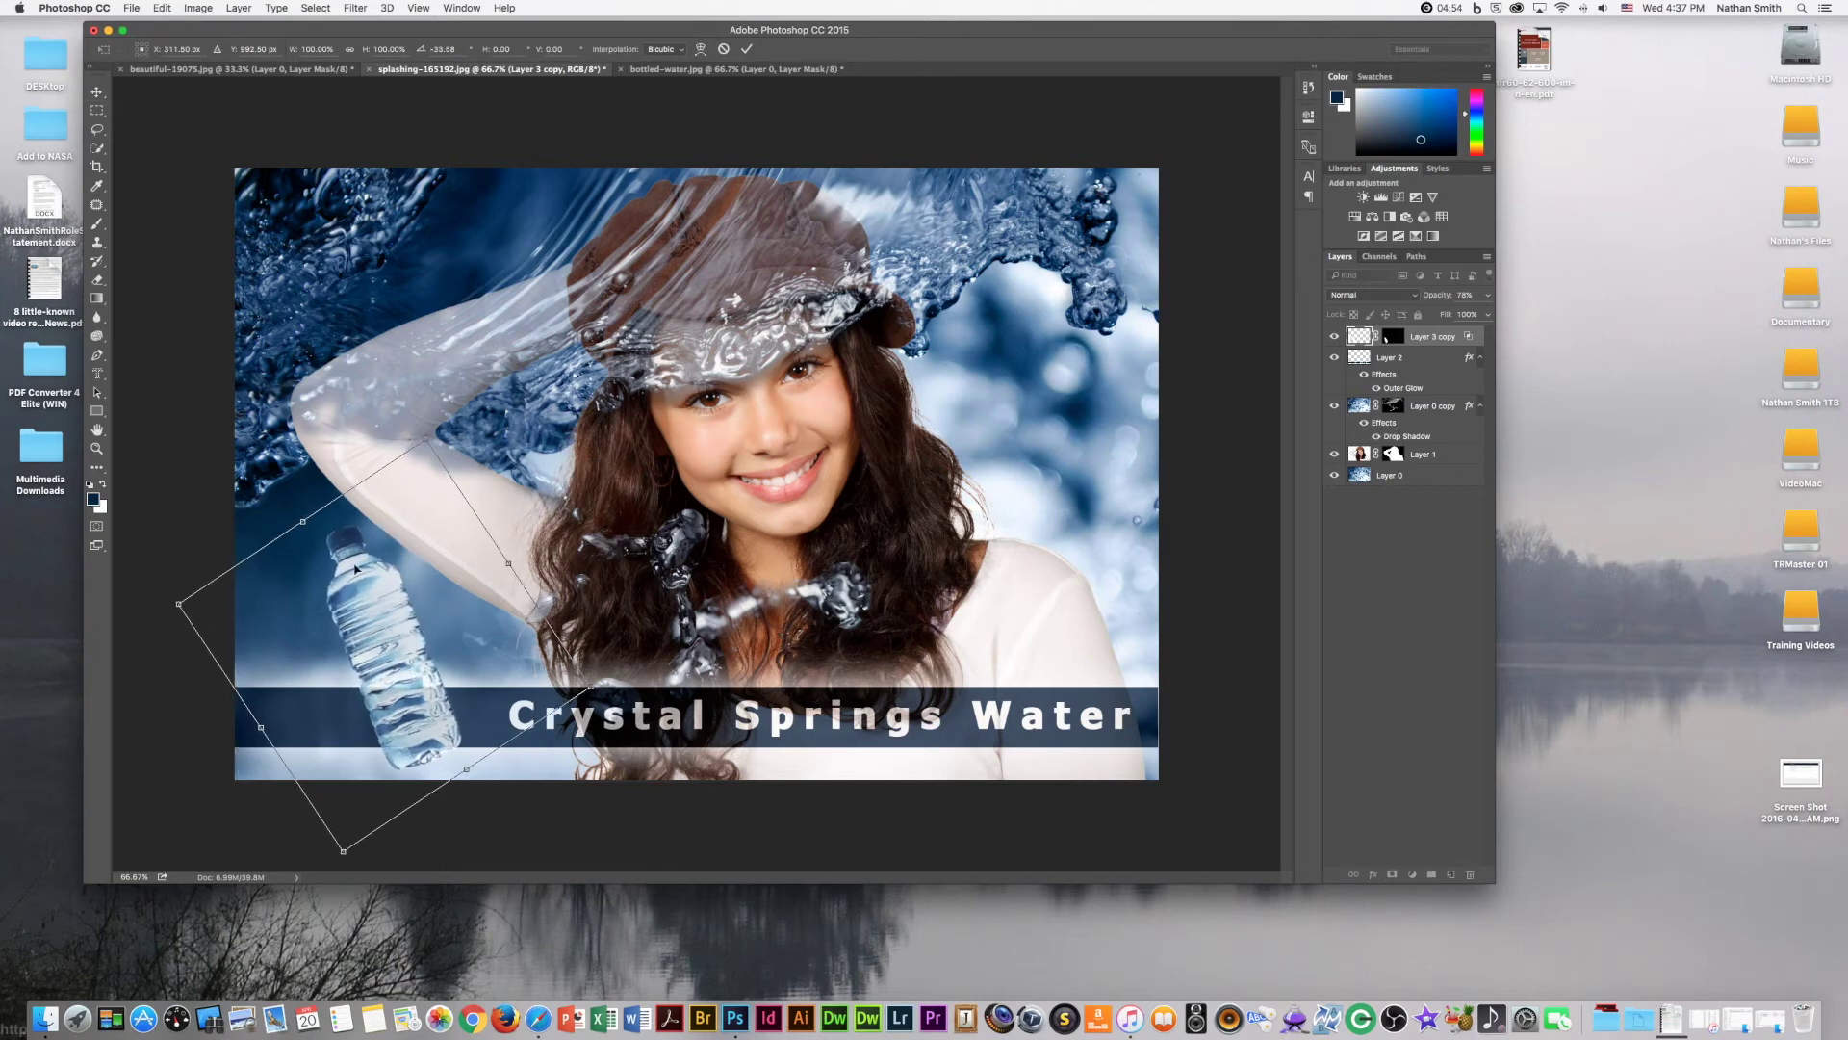
{"action": "left_click_drag", "start_coordinate": [355, 569], "coordinate": [333, 576]}
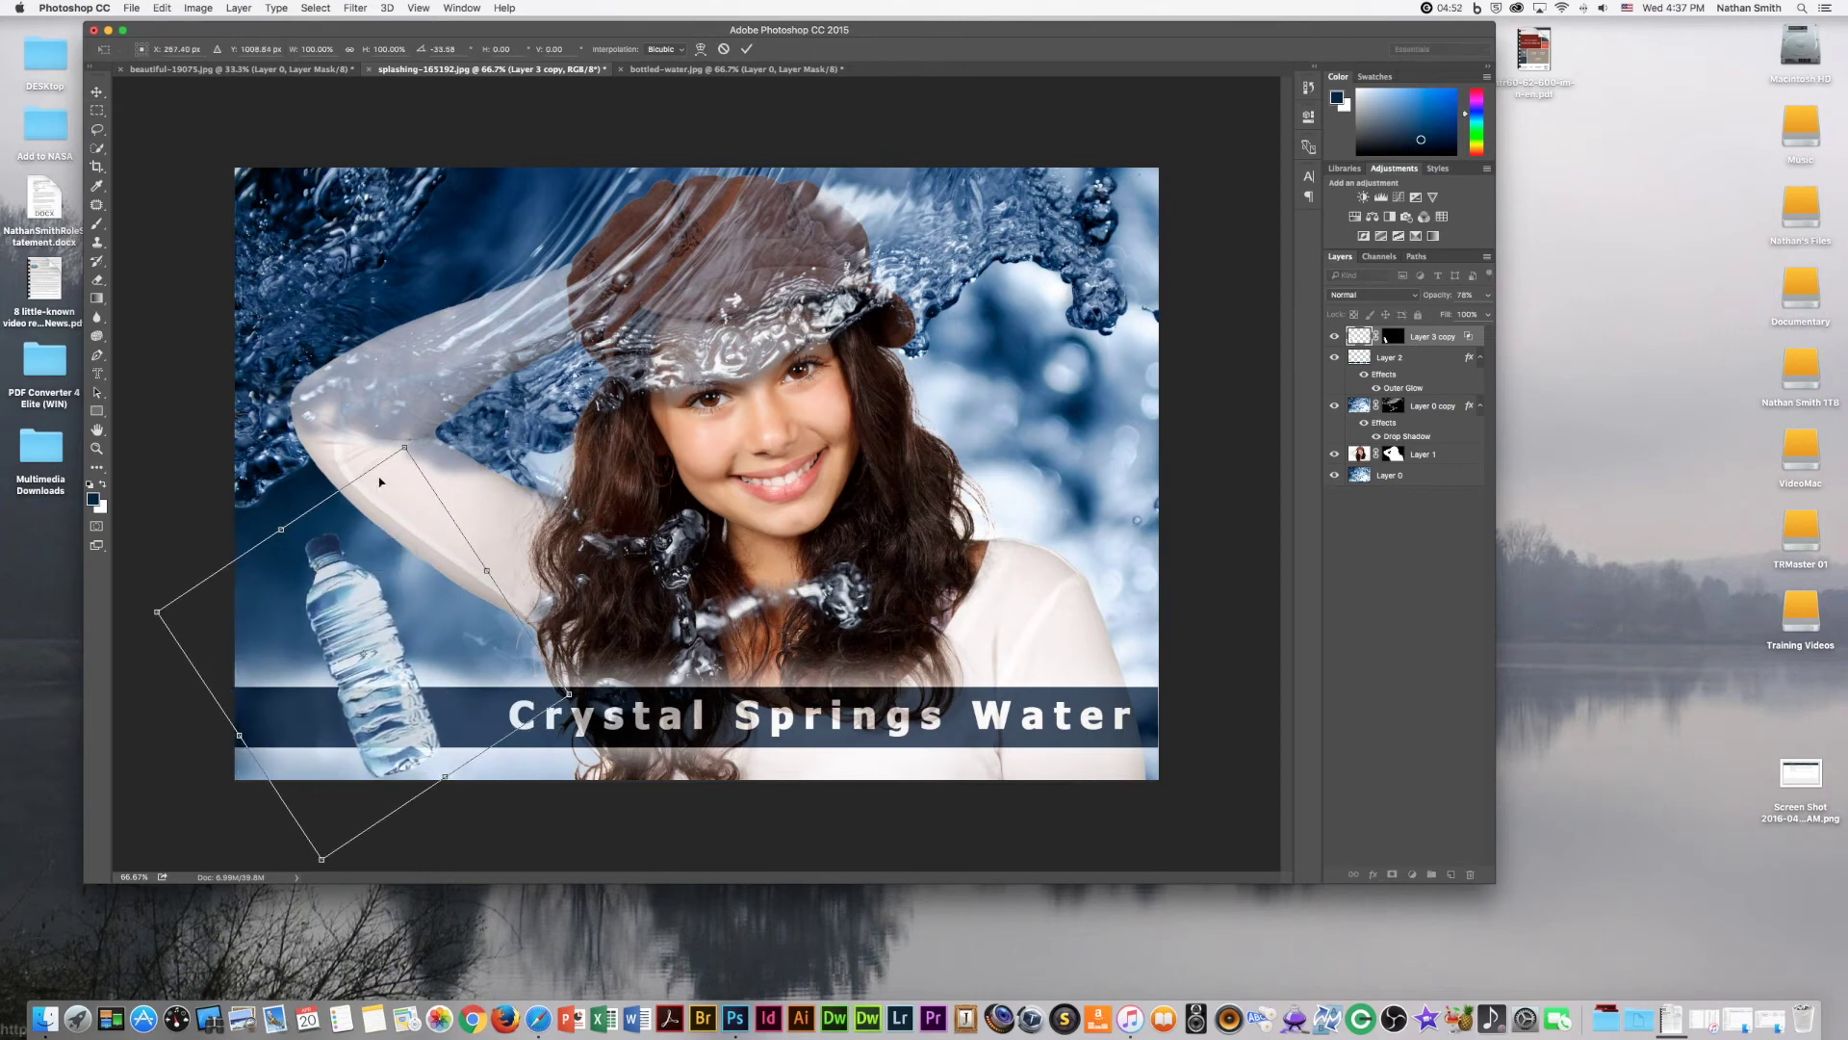
{"action": "mouse_move", "coordinate": [404, 447]}
{"action": "left_mouse_down"}
{"action": "mouse_move", "coordinate": [395, 561]}
{"action": "mouse_move", "coordinate": [413, 596]}
{"action": "left_mouse_up"}
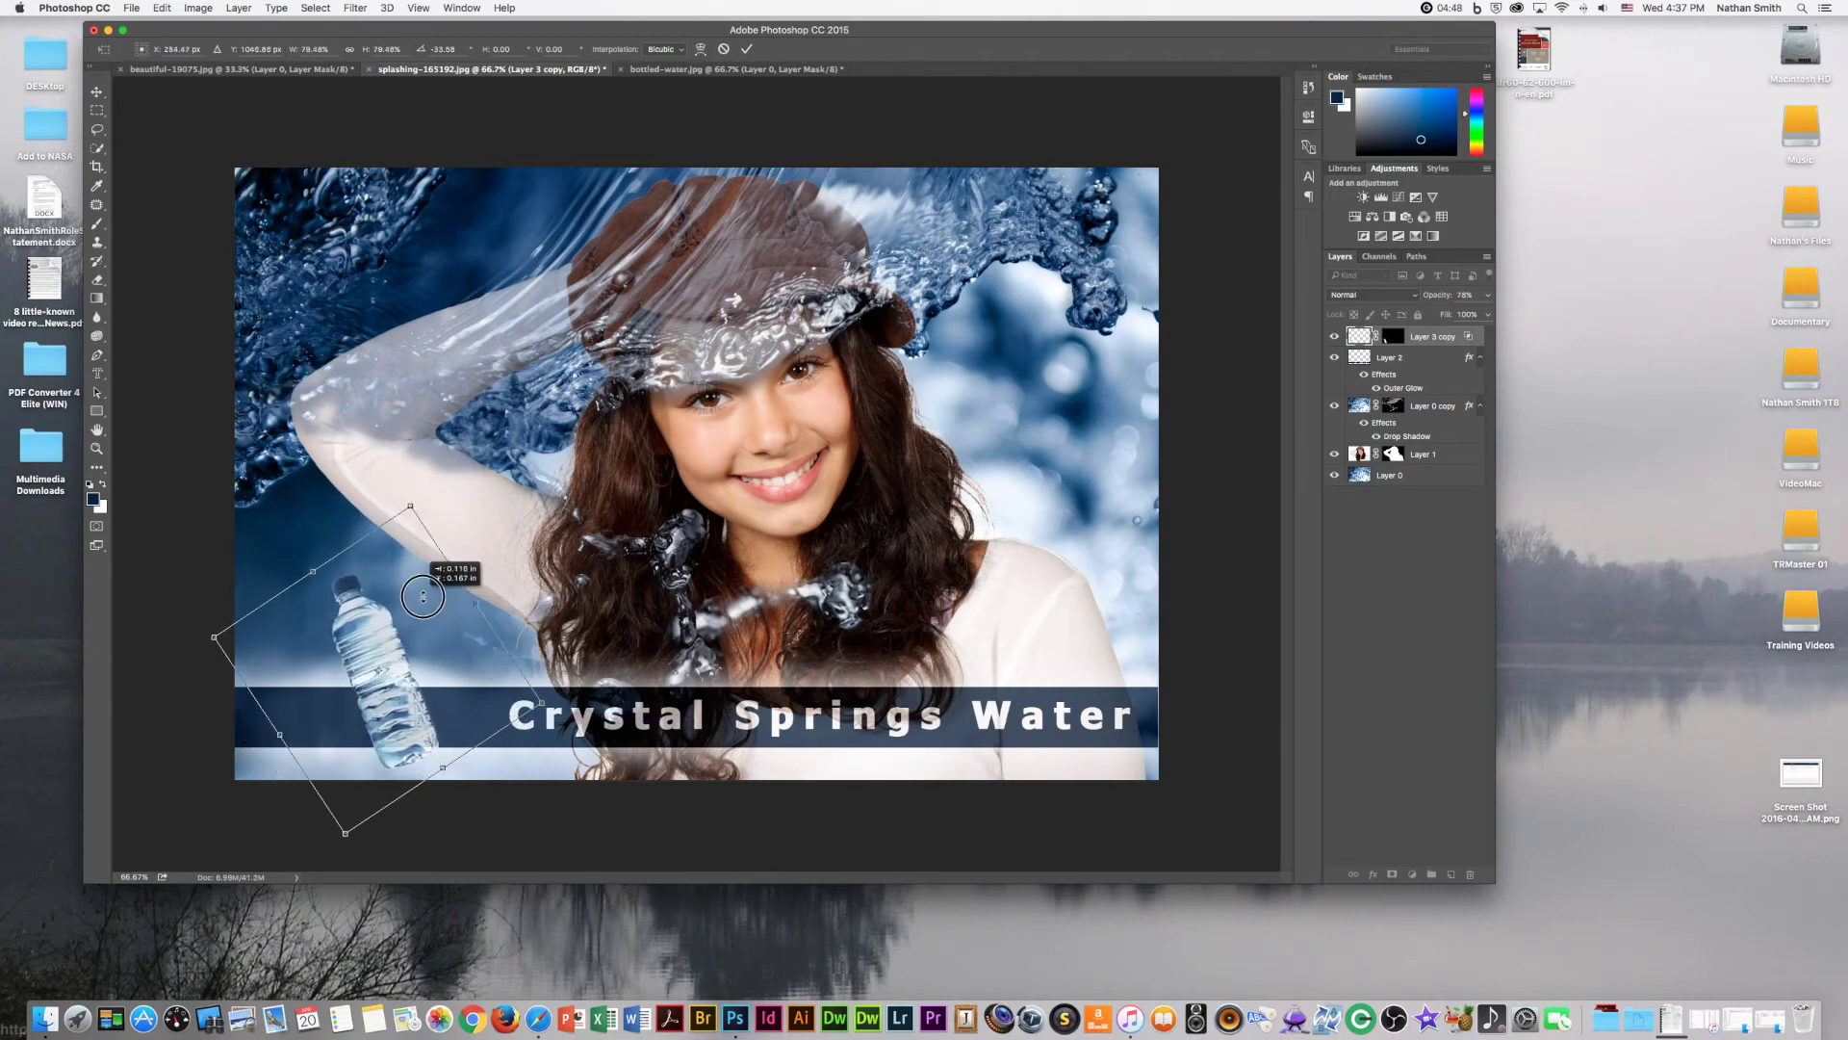
{"action": "key", "text": "Return"}
{"action": "left_click", "coordinate": [1421, 338]}
Duplicate the bottle layer and fill the lower copy with black
{"action": "left_click_drag", "start_coordinate": [1421, 339], "coordinate": [1451, 874]}
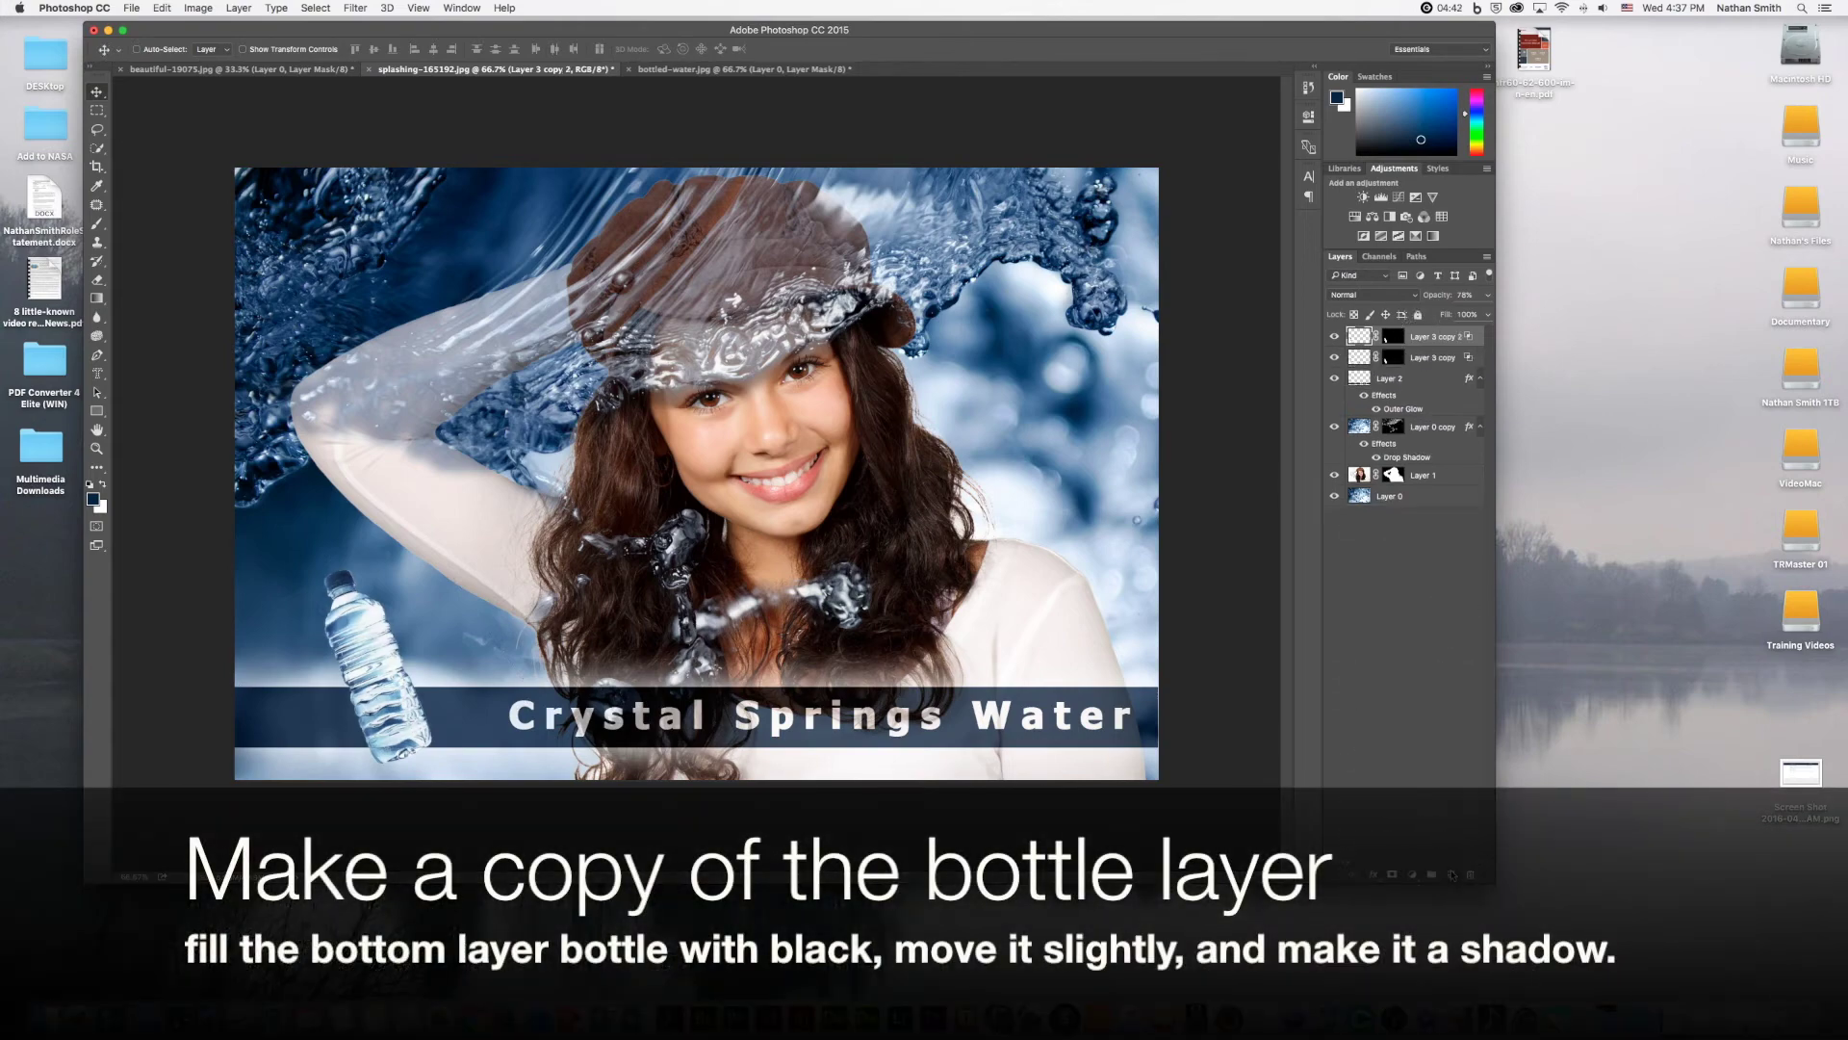
{"action": "left_click", "coordinate": [1411, 358]}
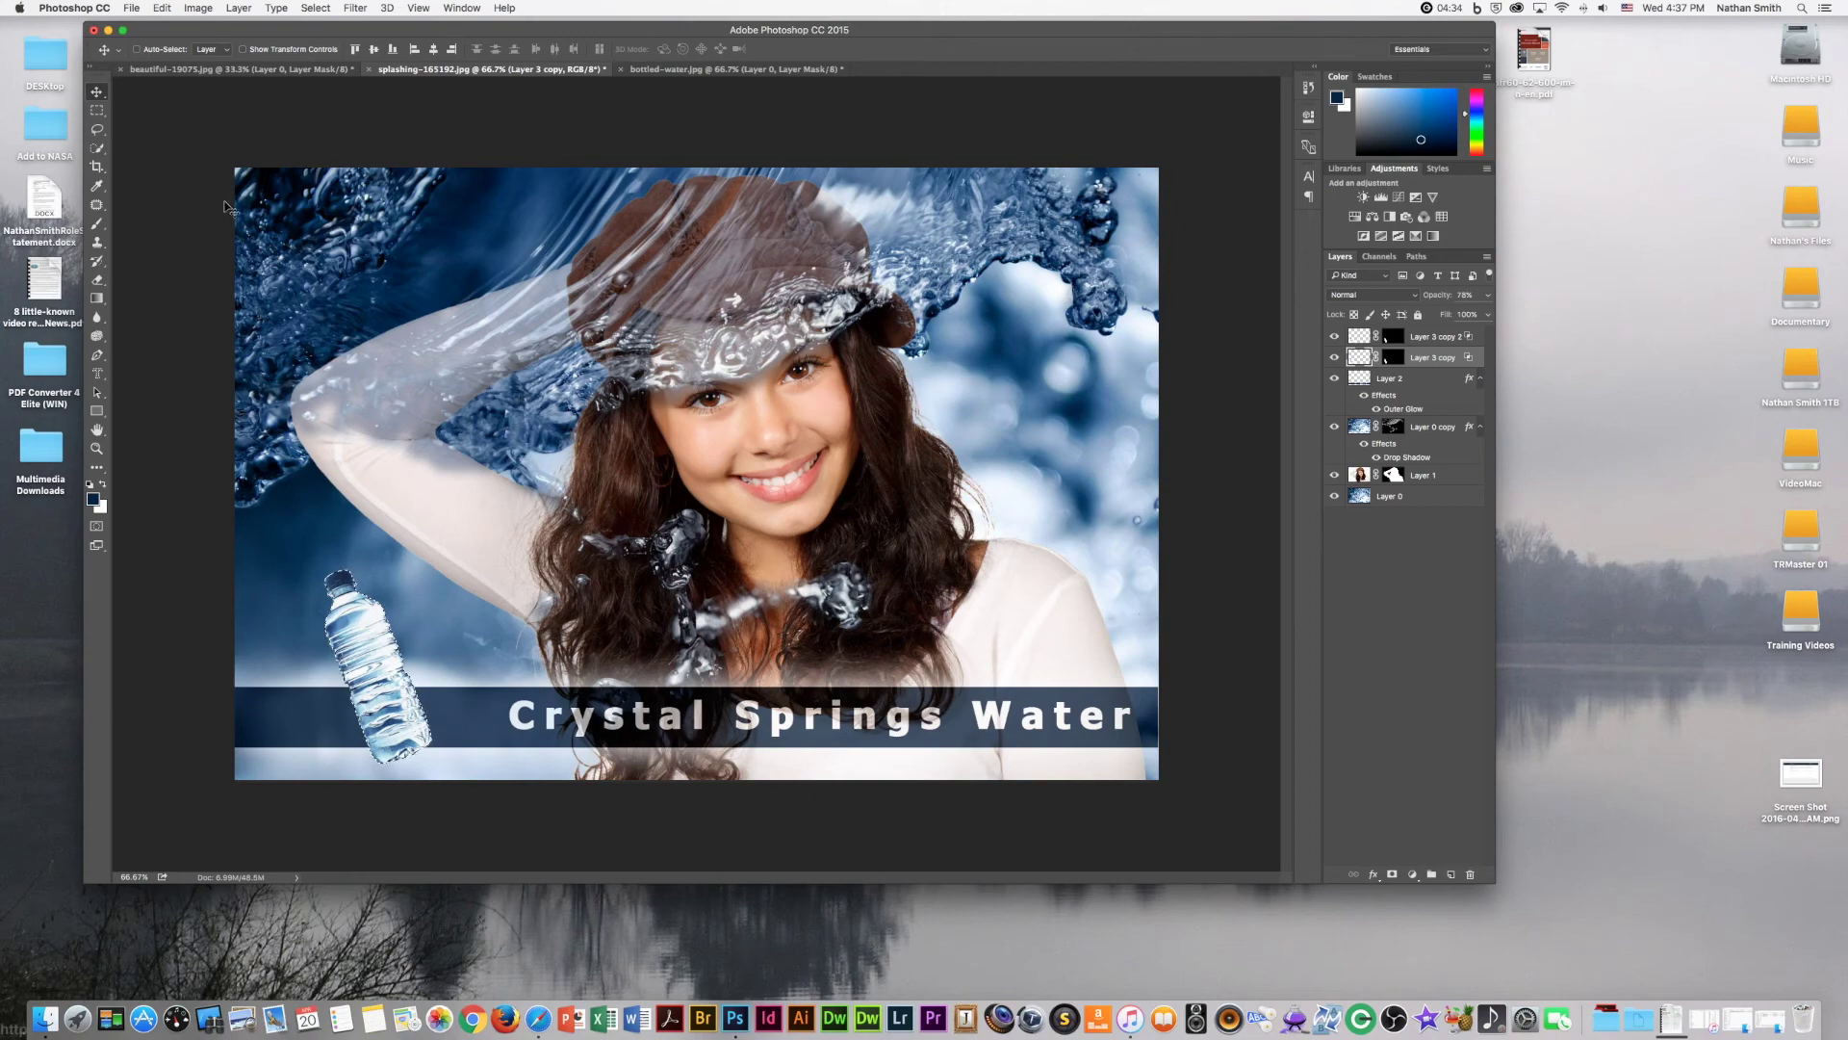
{"action": "left_click", "coordinate": [162, 8]}
{"action": "left_click", "coordinate": [184, 227]}
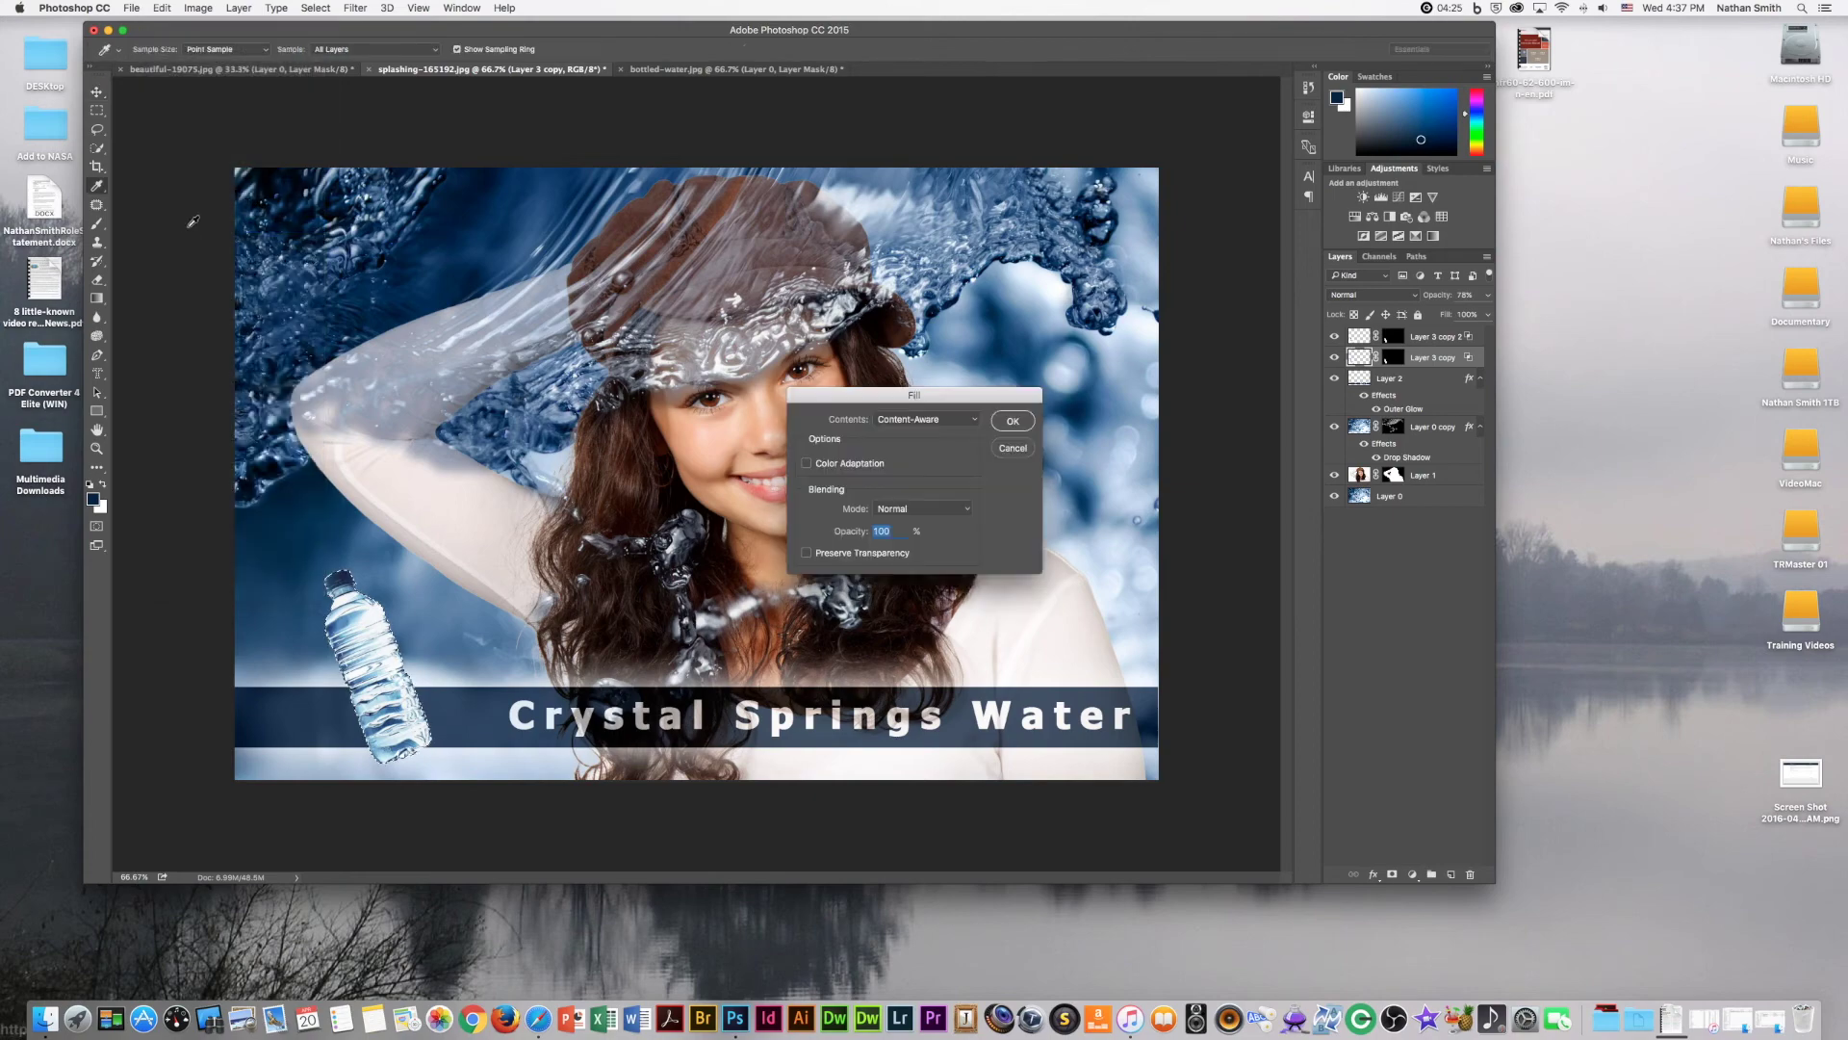
{"action": "left_click", "coordinate": [924, 419]}
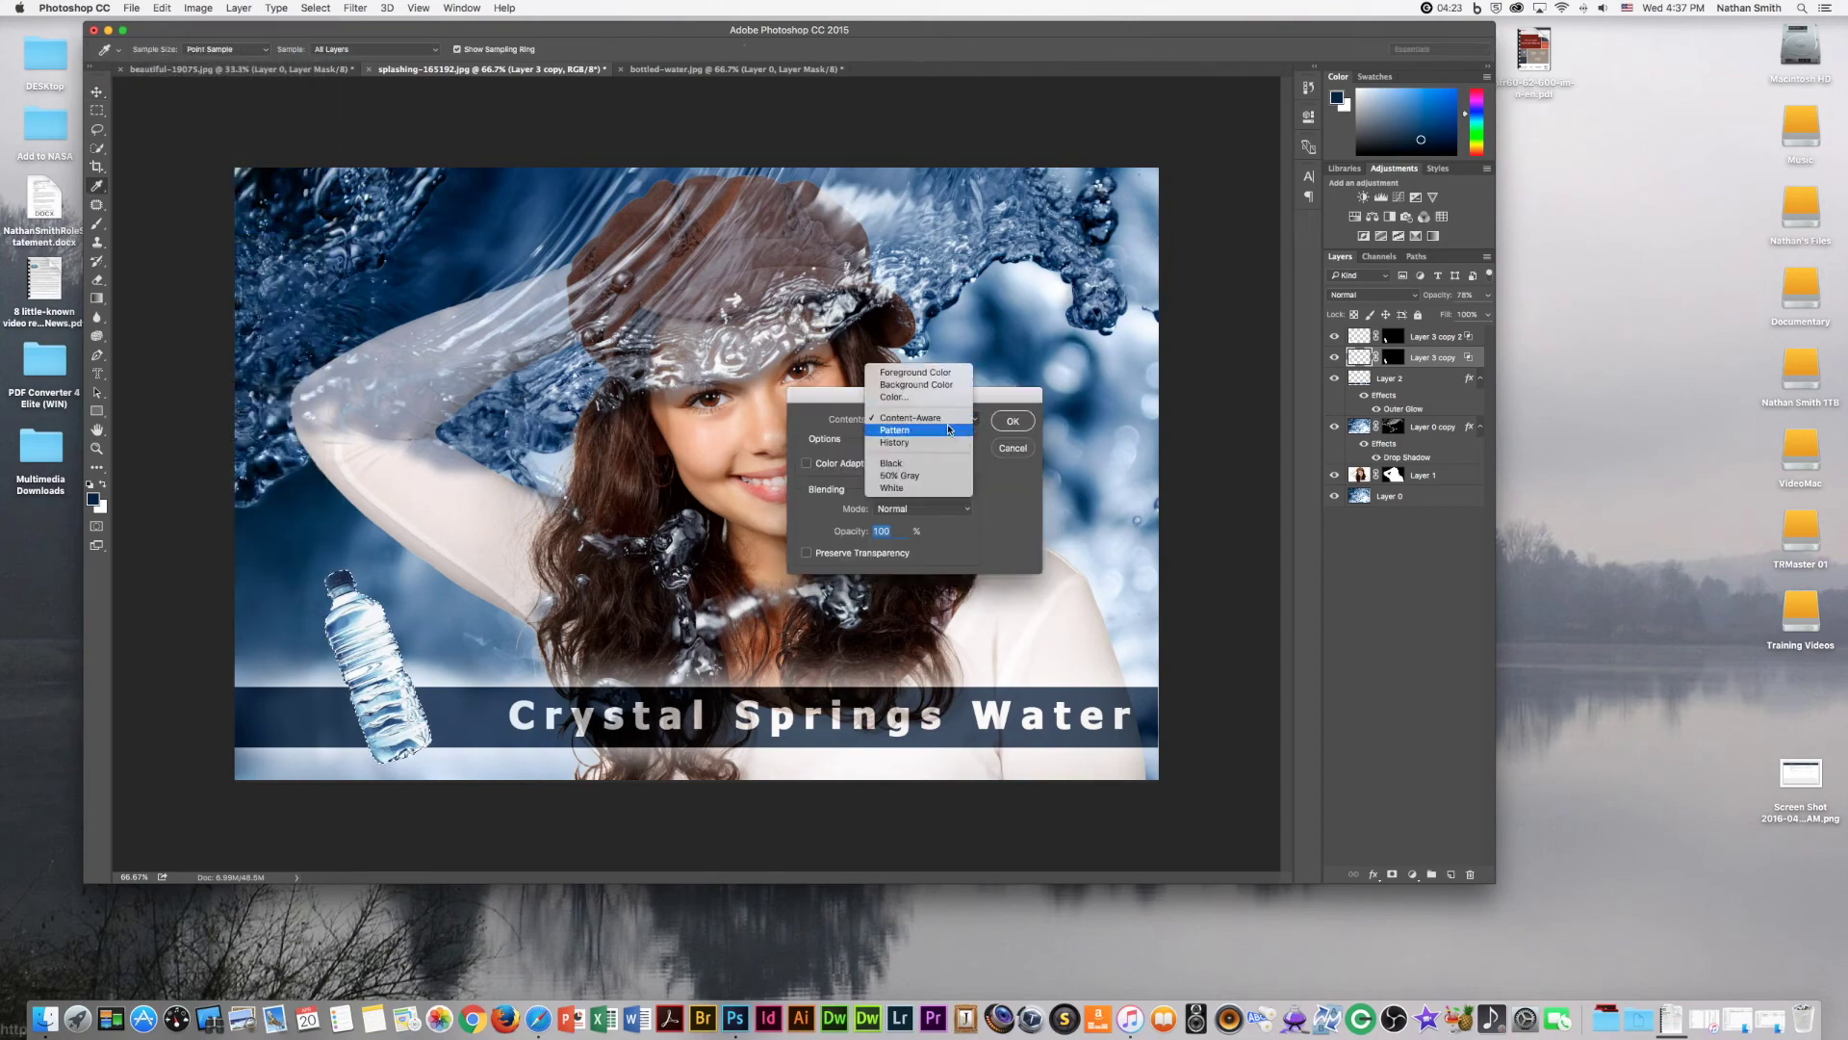
{"action": "left_click", "coordinate": [989, 436]}
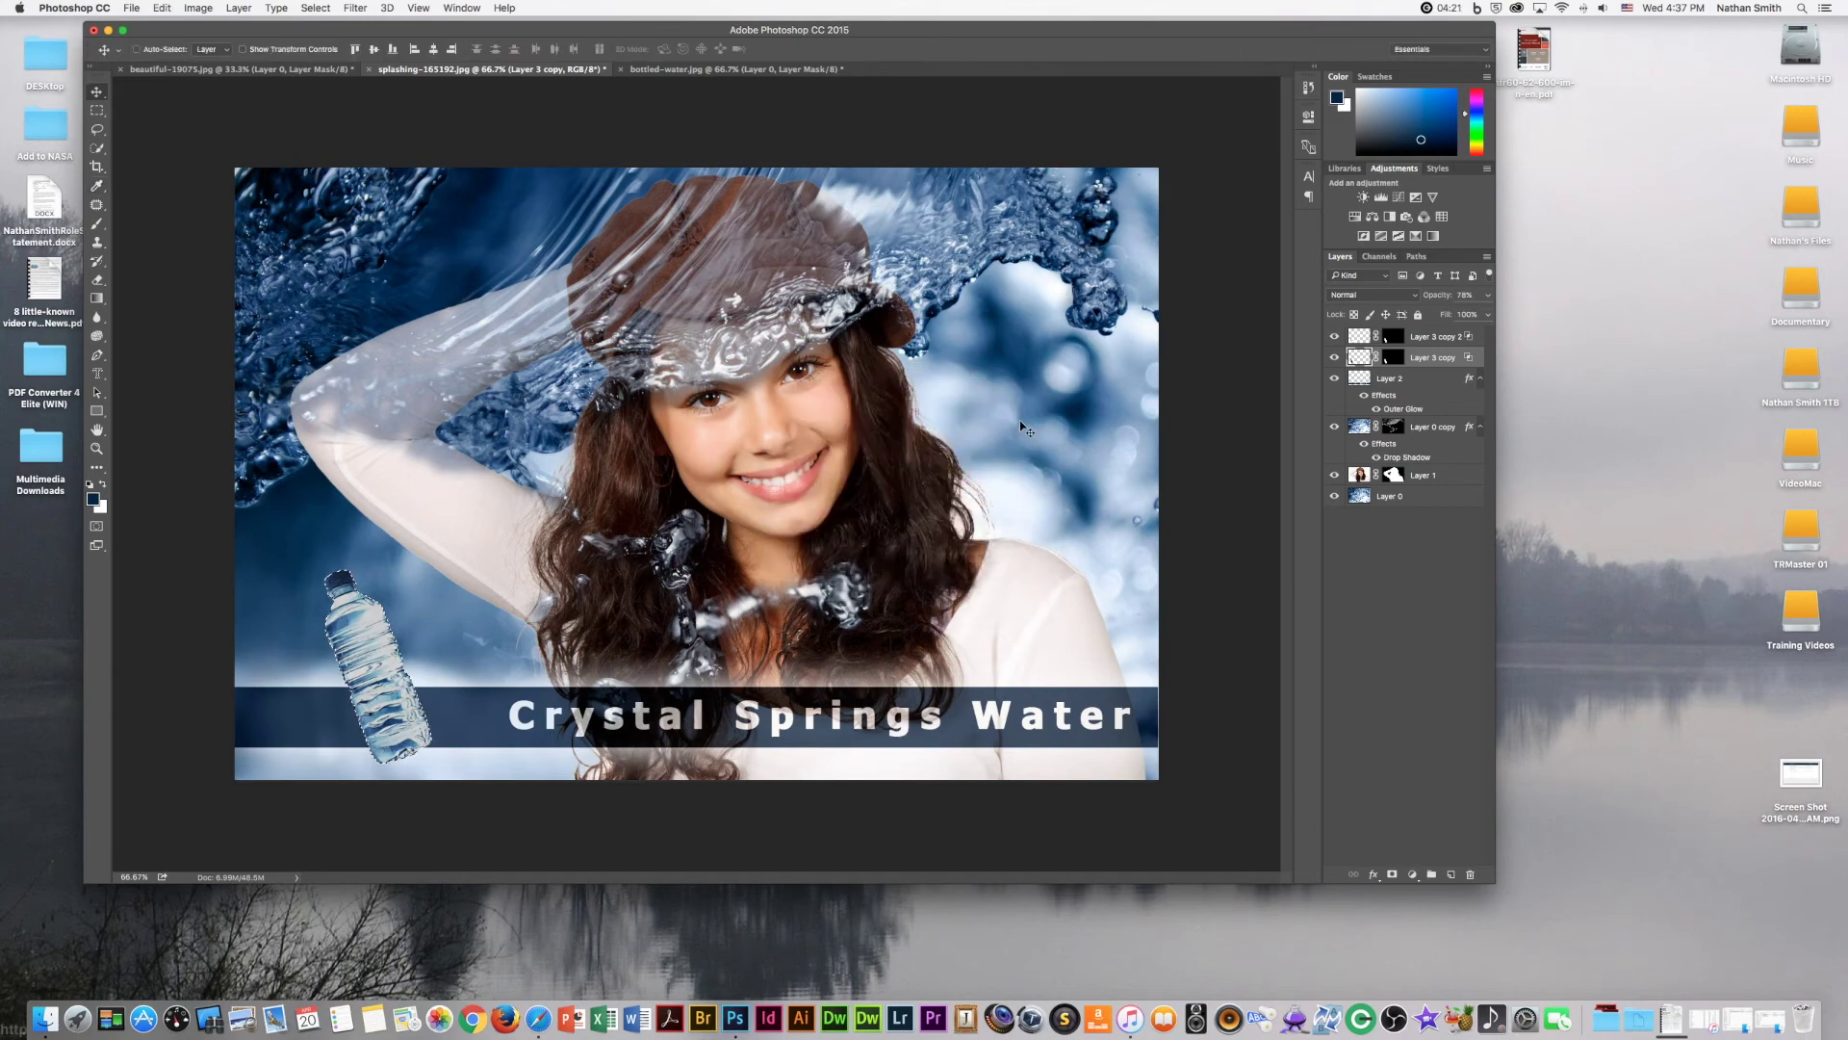
Offset the black bottle copy down-right and fade it to 33% opacity as a shadow
{"action": "key", "text": "v"}
{"action": "left_click_drag", "start_coordinate": [411, 668], "coordinate": [427, 677]}
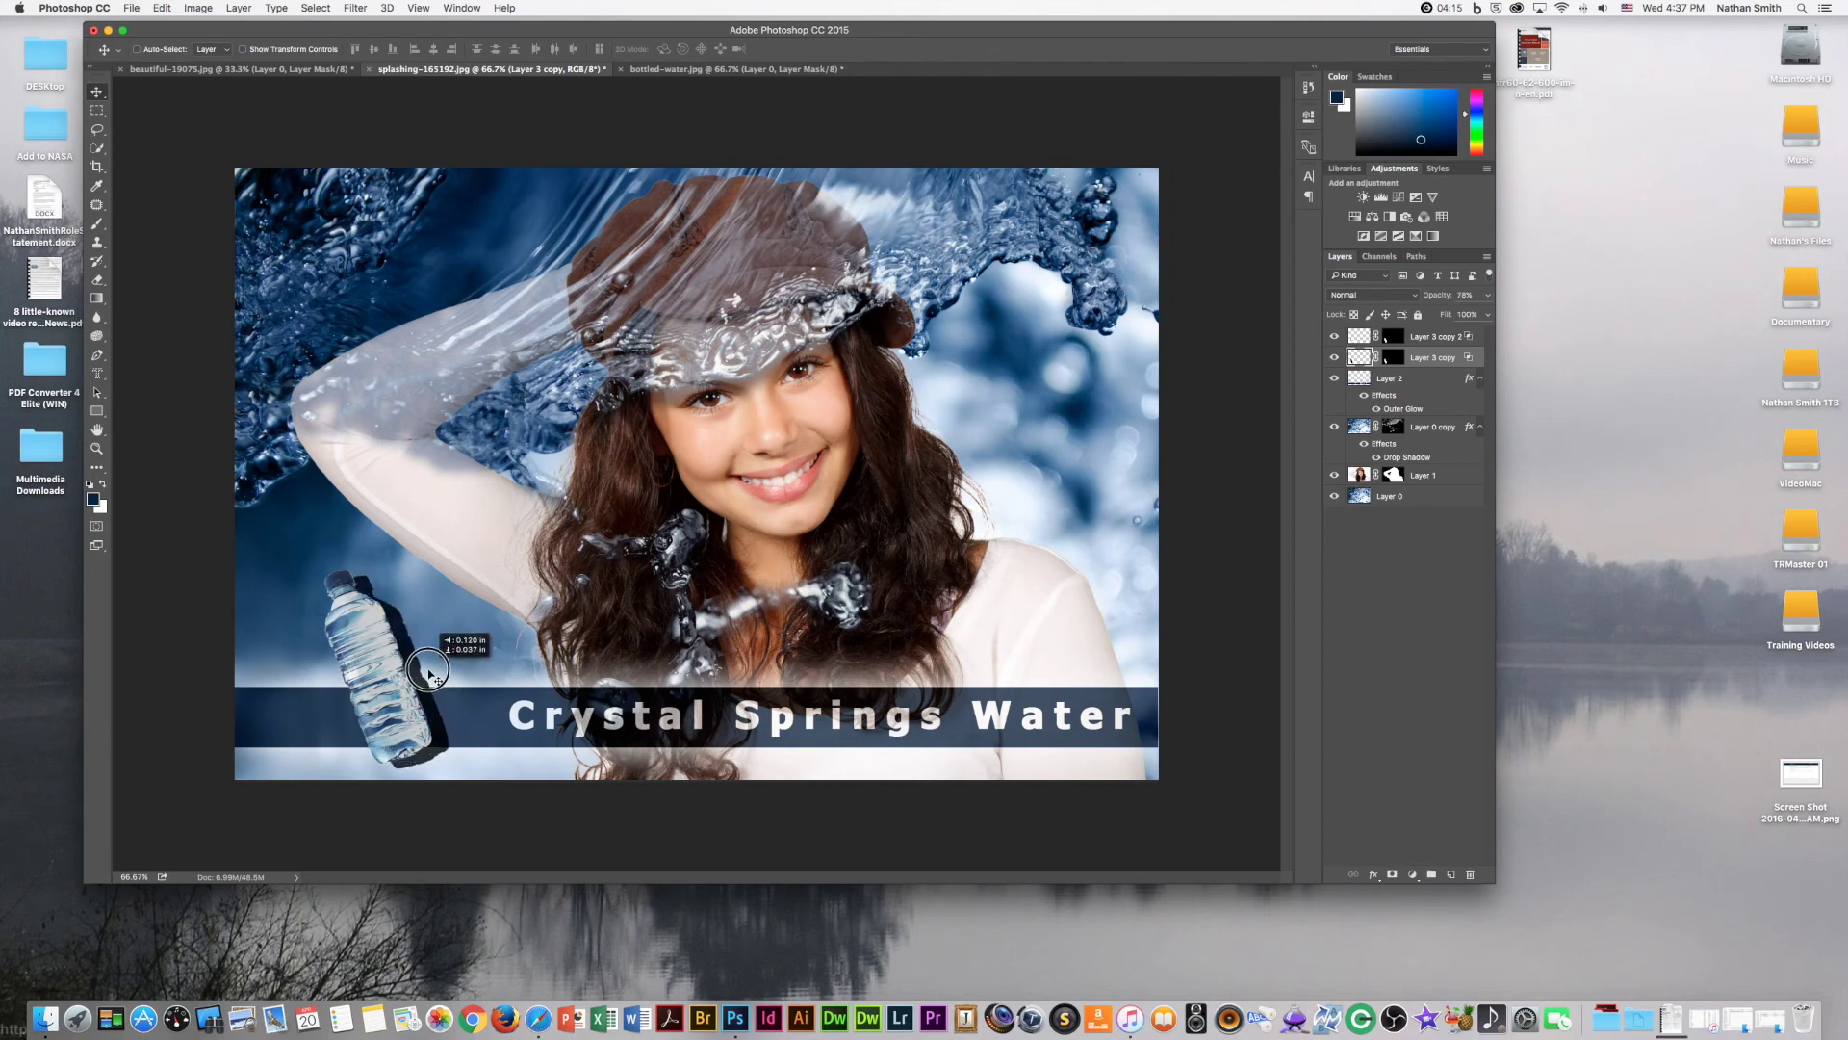
{"action": "left_click_drag", "start_coordinate": [427, 677], "coordinate": [428, 678]}
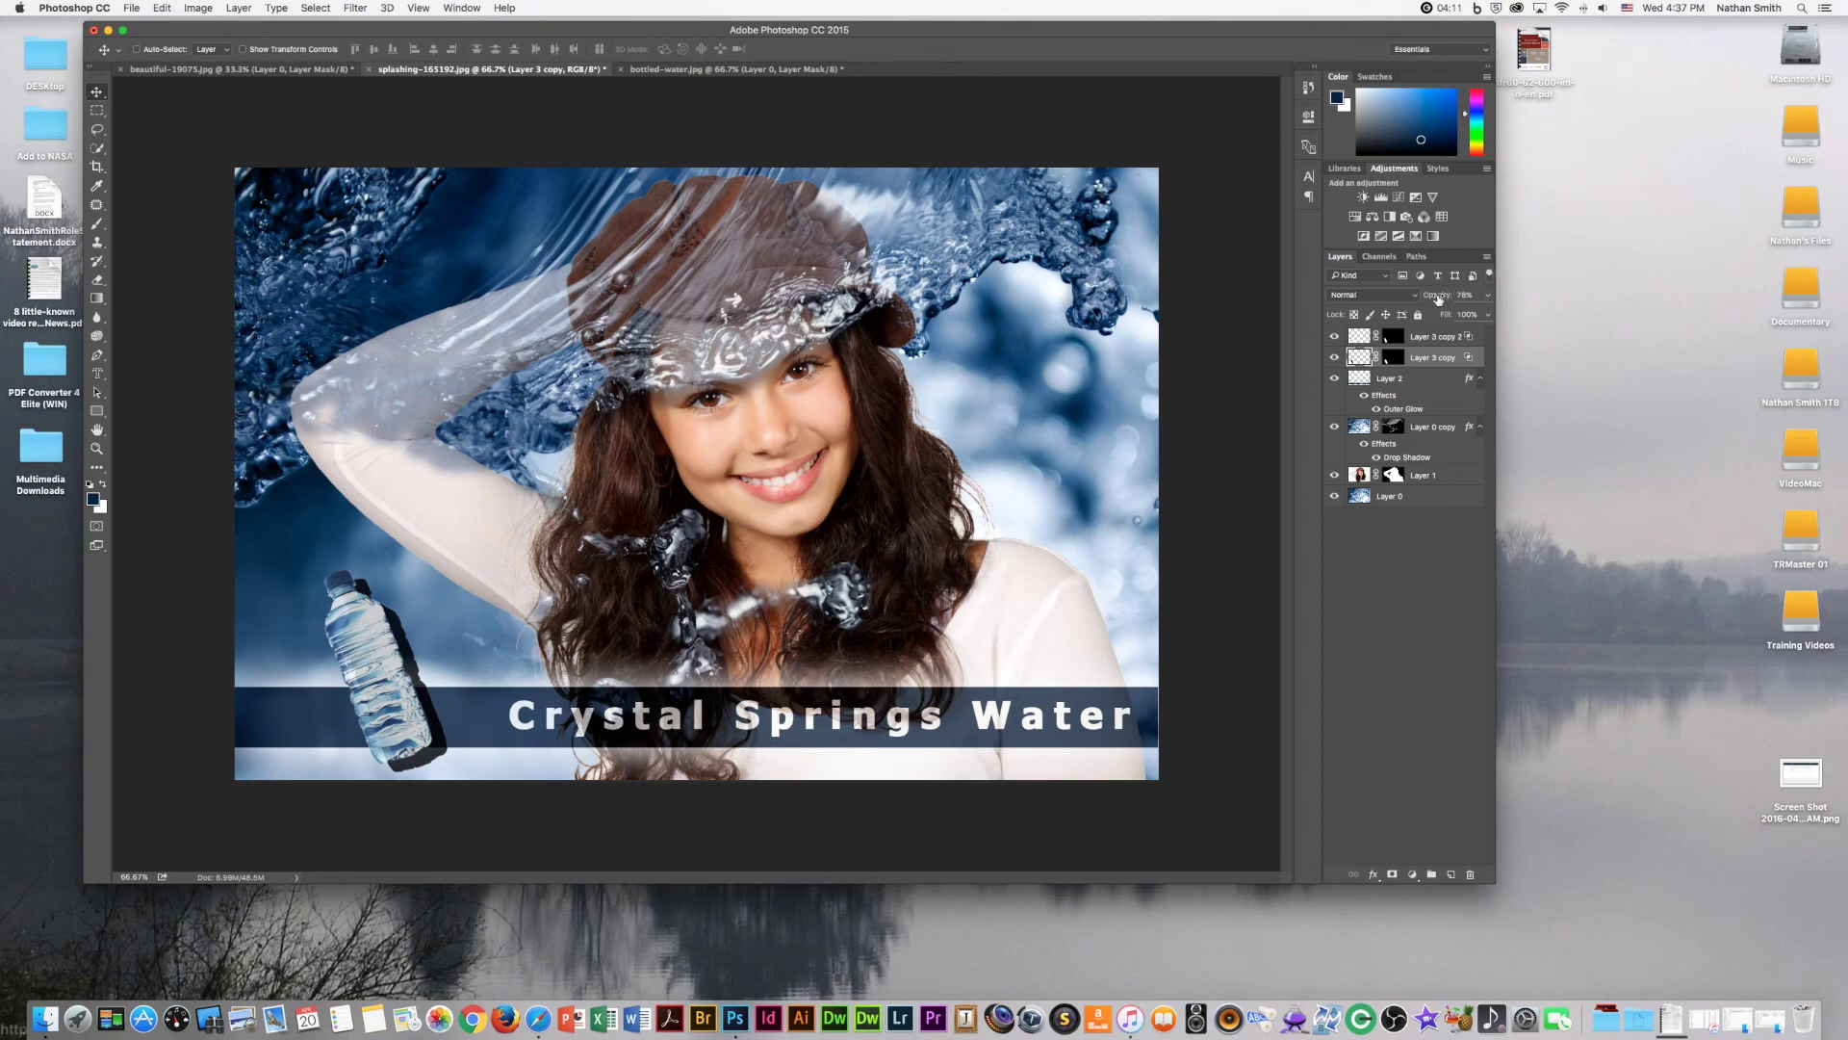
{"action": "left_click_drag", "start_coordinate": [1440, 296], "coordinate": [1405, 299]}
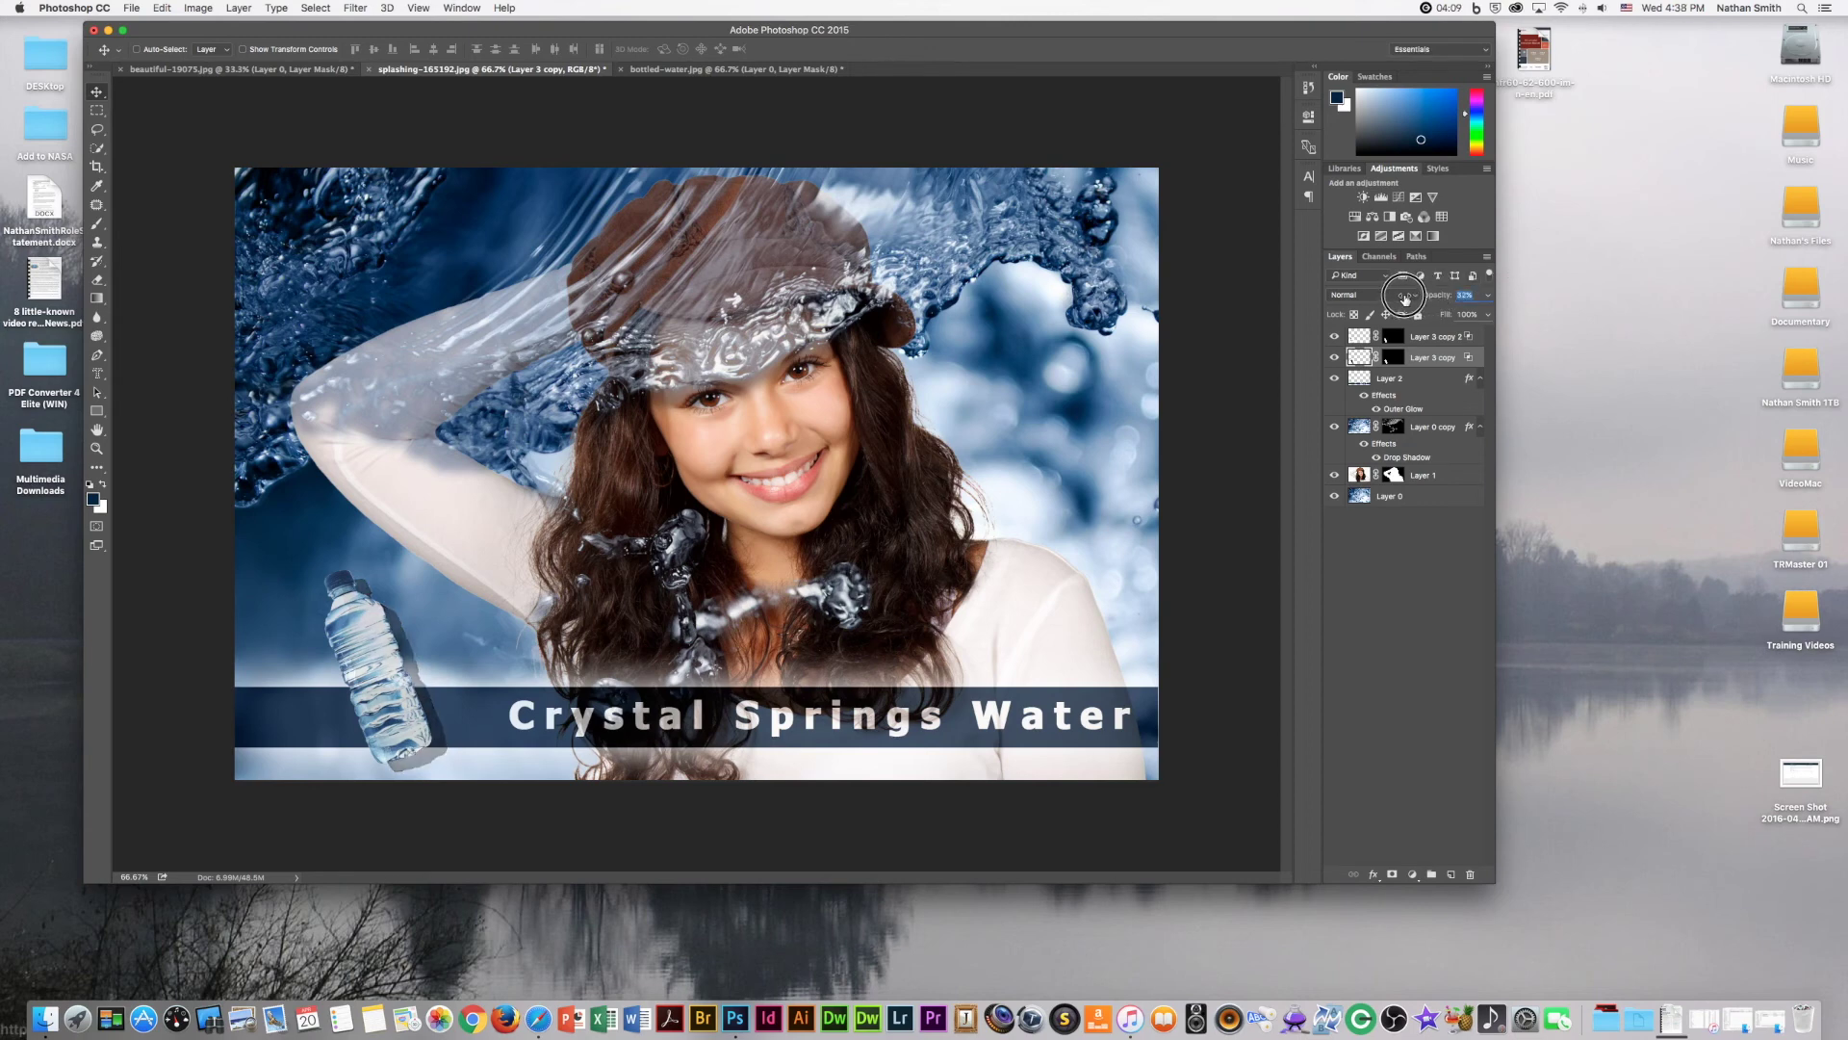
{"action": "left_click_drag", "start_coordinate": [1405, 298], "coordinate": [1406, 298]}
Soften the bottle's shadow copy with a Gaussian Blur of about 5.4 px radius
{"action": "left_click", "coordinate": [370, 8]}
{"action": "mouse_move", "coordinate": [427, 179]}
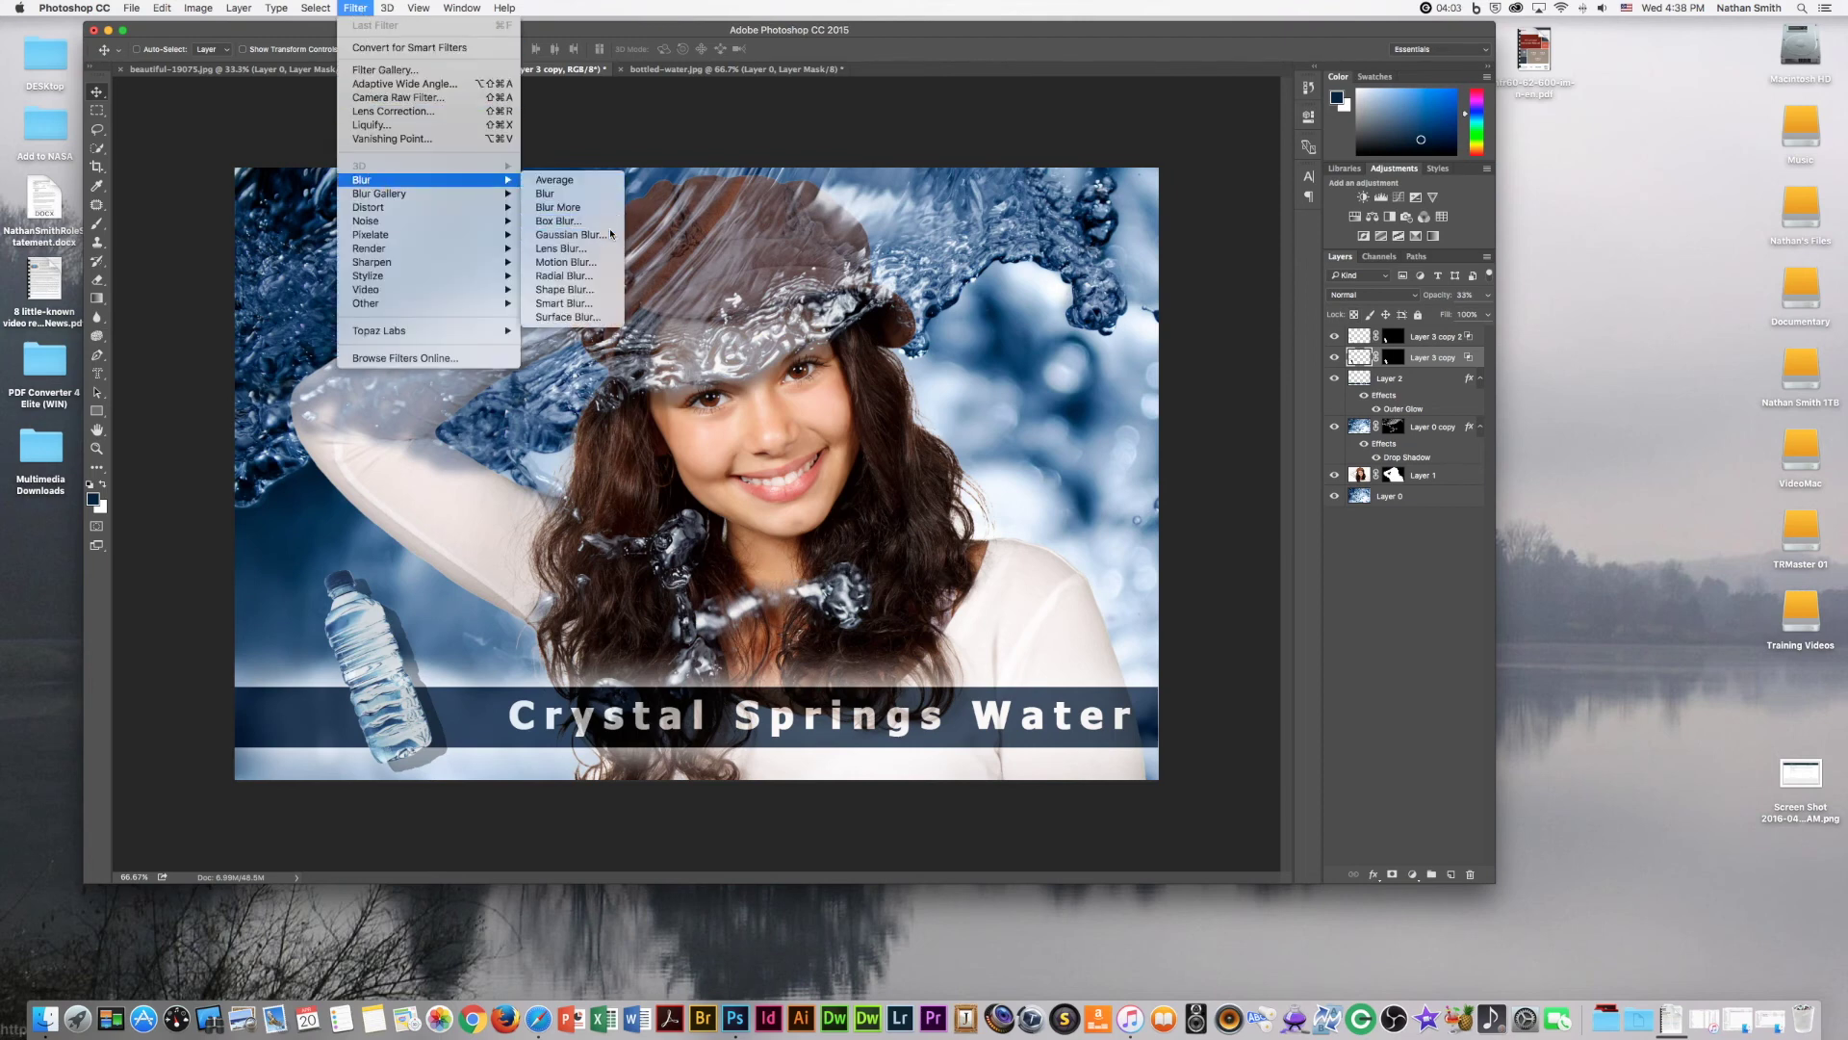
{"action": "left_click", "coordinate": [573, 234]}
{"action": "left_click_drag", "start_coordinate": [1007, 391], "coordinate": [1003, 388]}
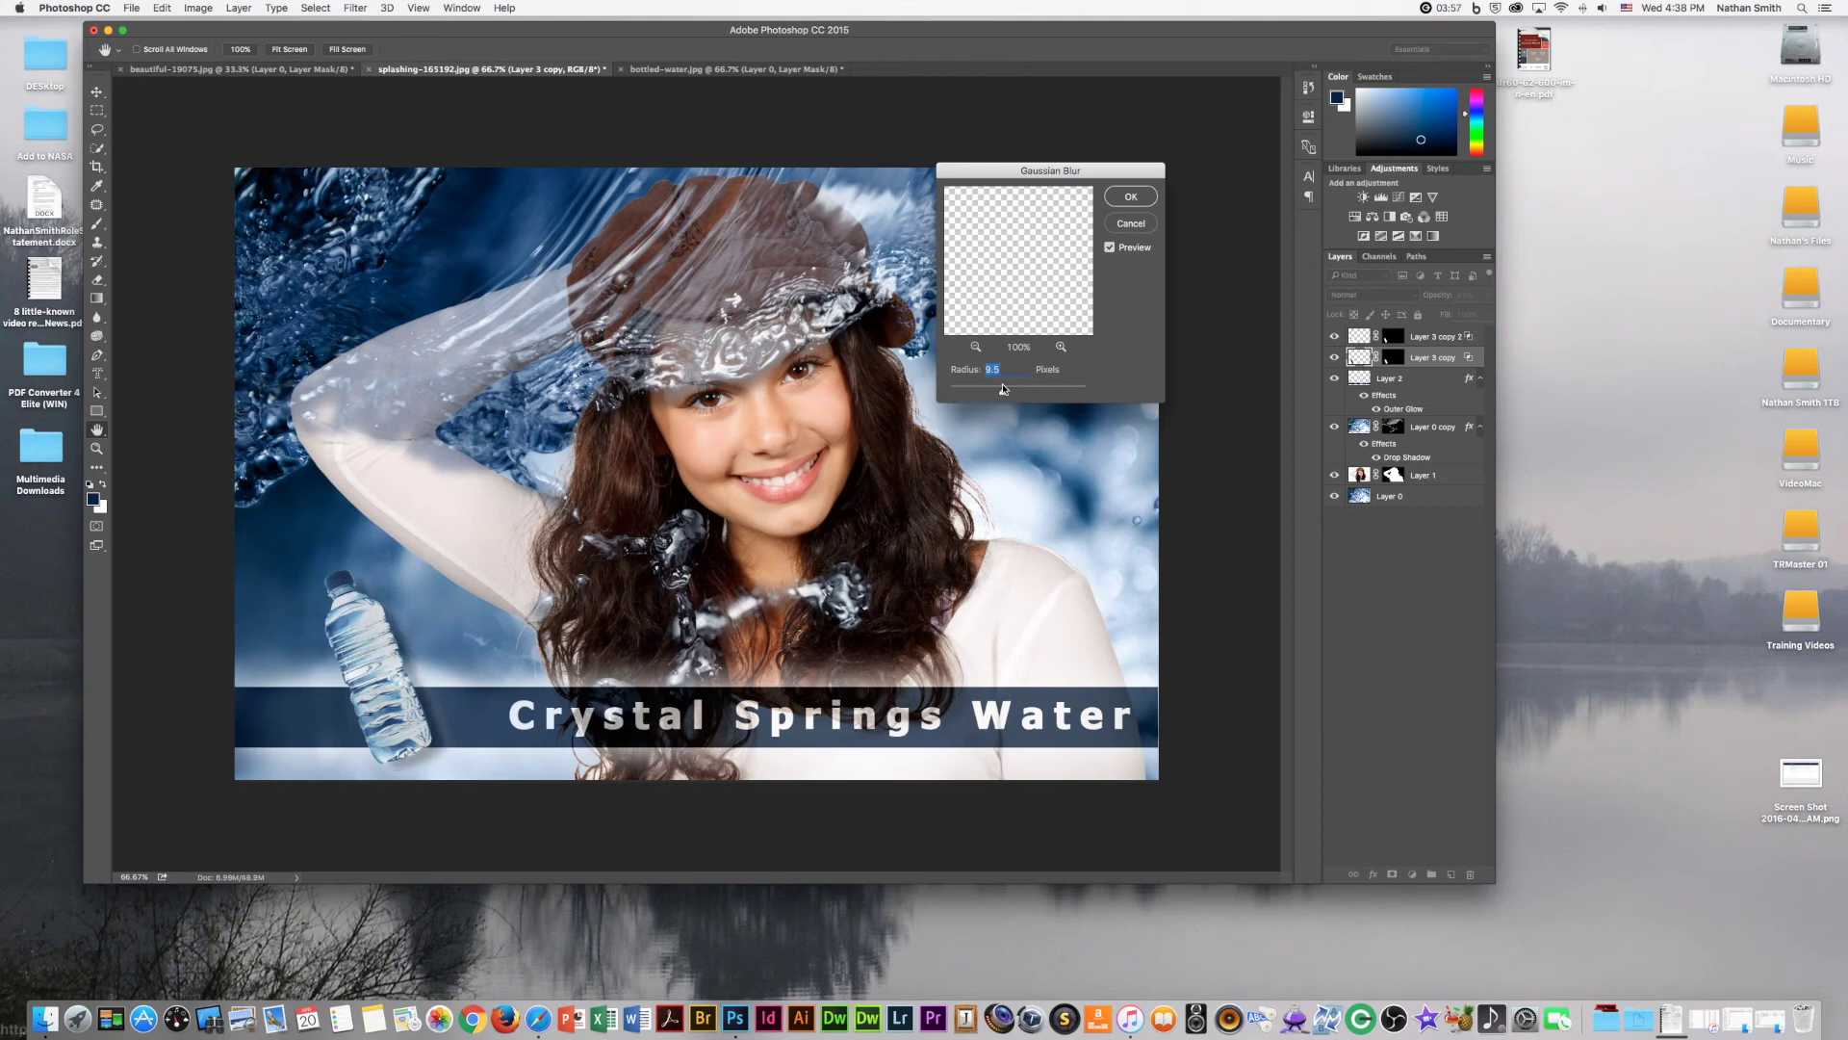
{"action": "left_click", "coordinate": [1137, 202]}
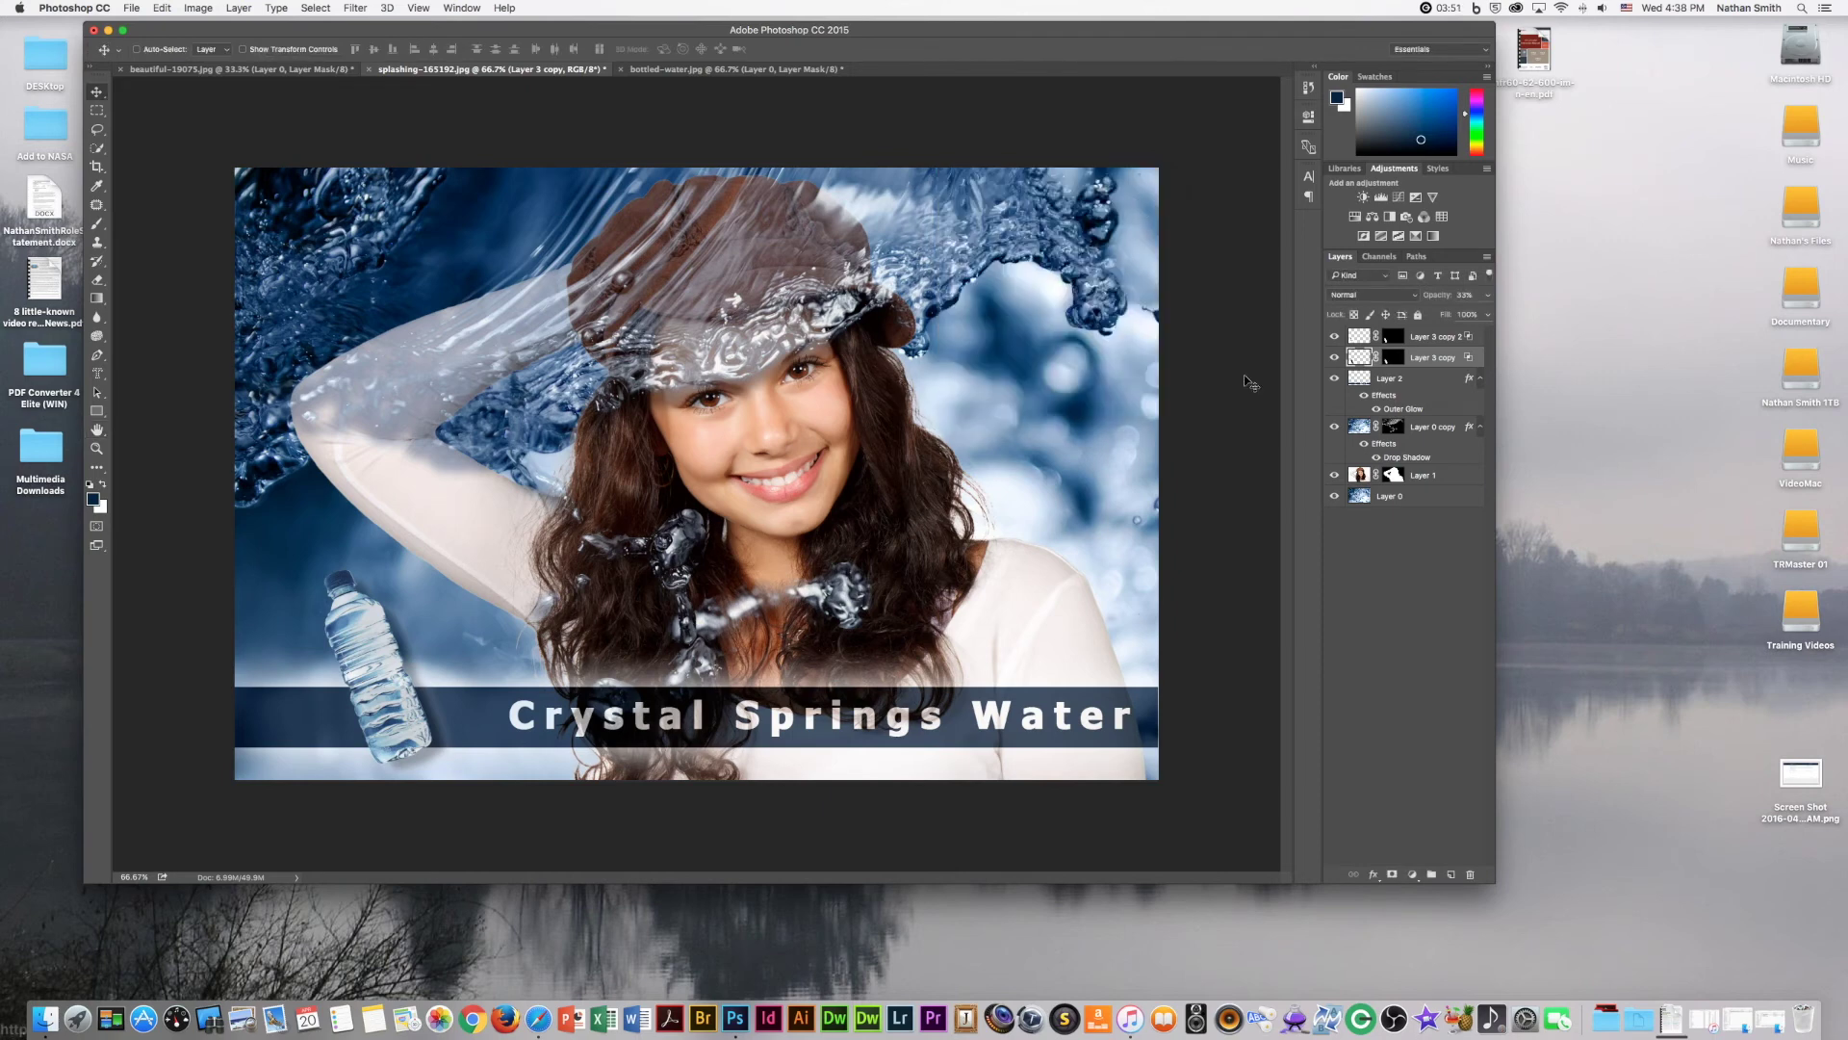
{"action": "left_click", "coordinate": [1394, 357]}
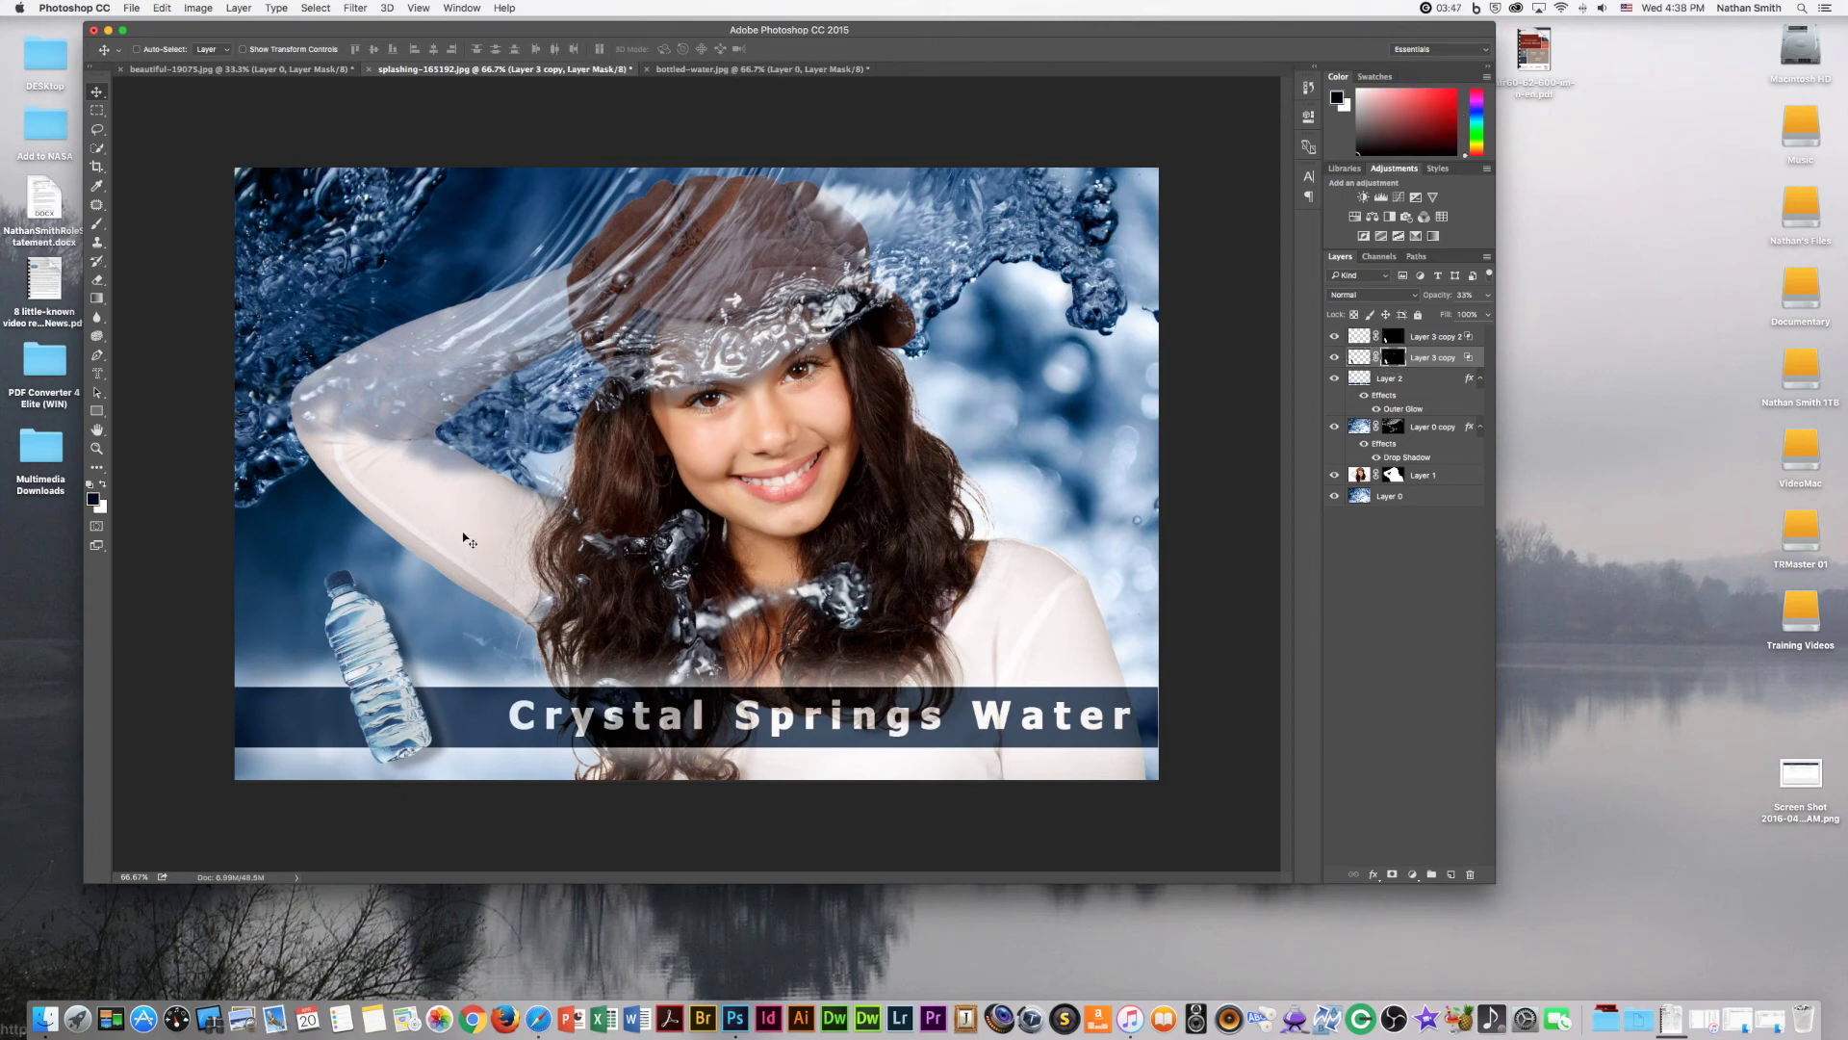
Brush on Layer 3 copy's mask to hide splash water over the bottle and its base
{"action": "key", "text": "b"}
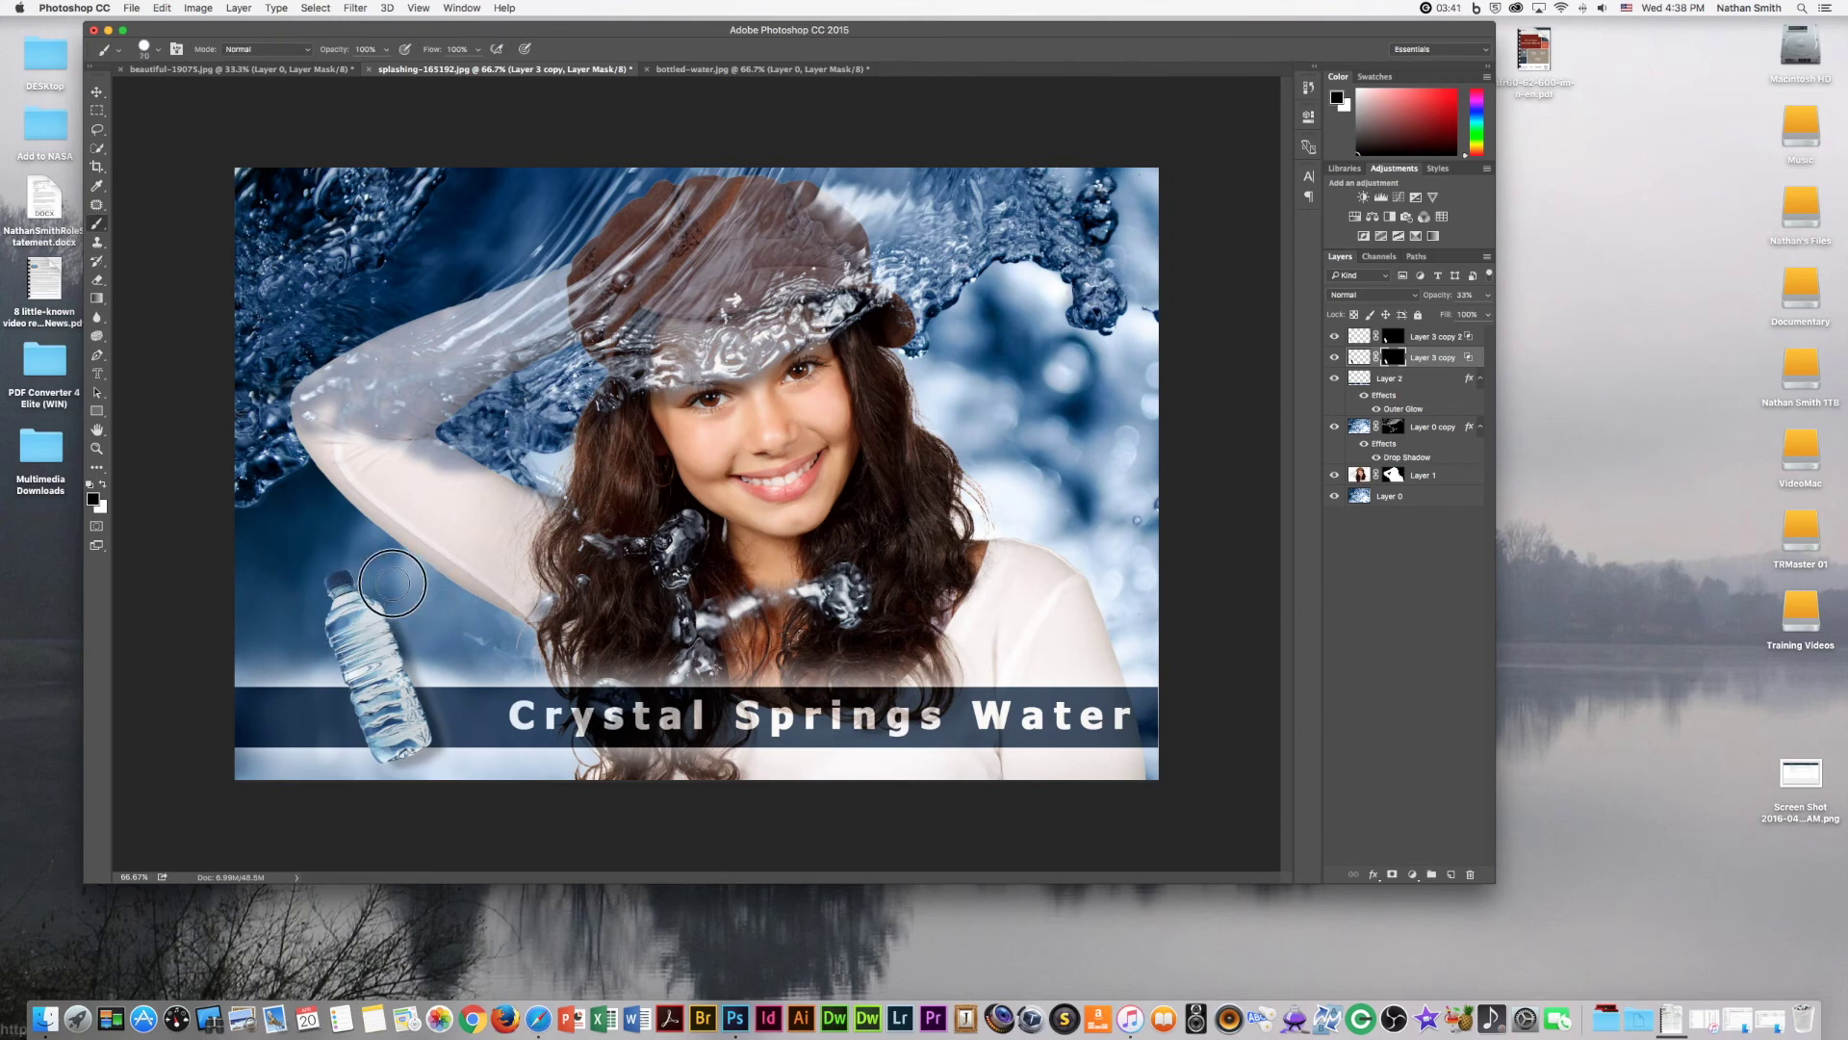
{"action": "left_click", "coordinate": [396, 633]}
{"action": "left_click_drag", "start_coordinate": [396, 634], "coordinate": [423, 663]}
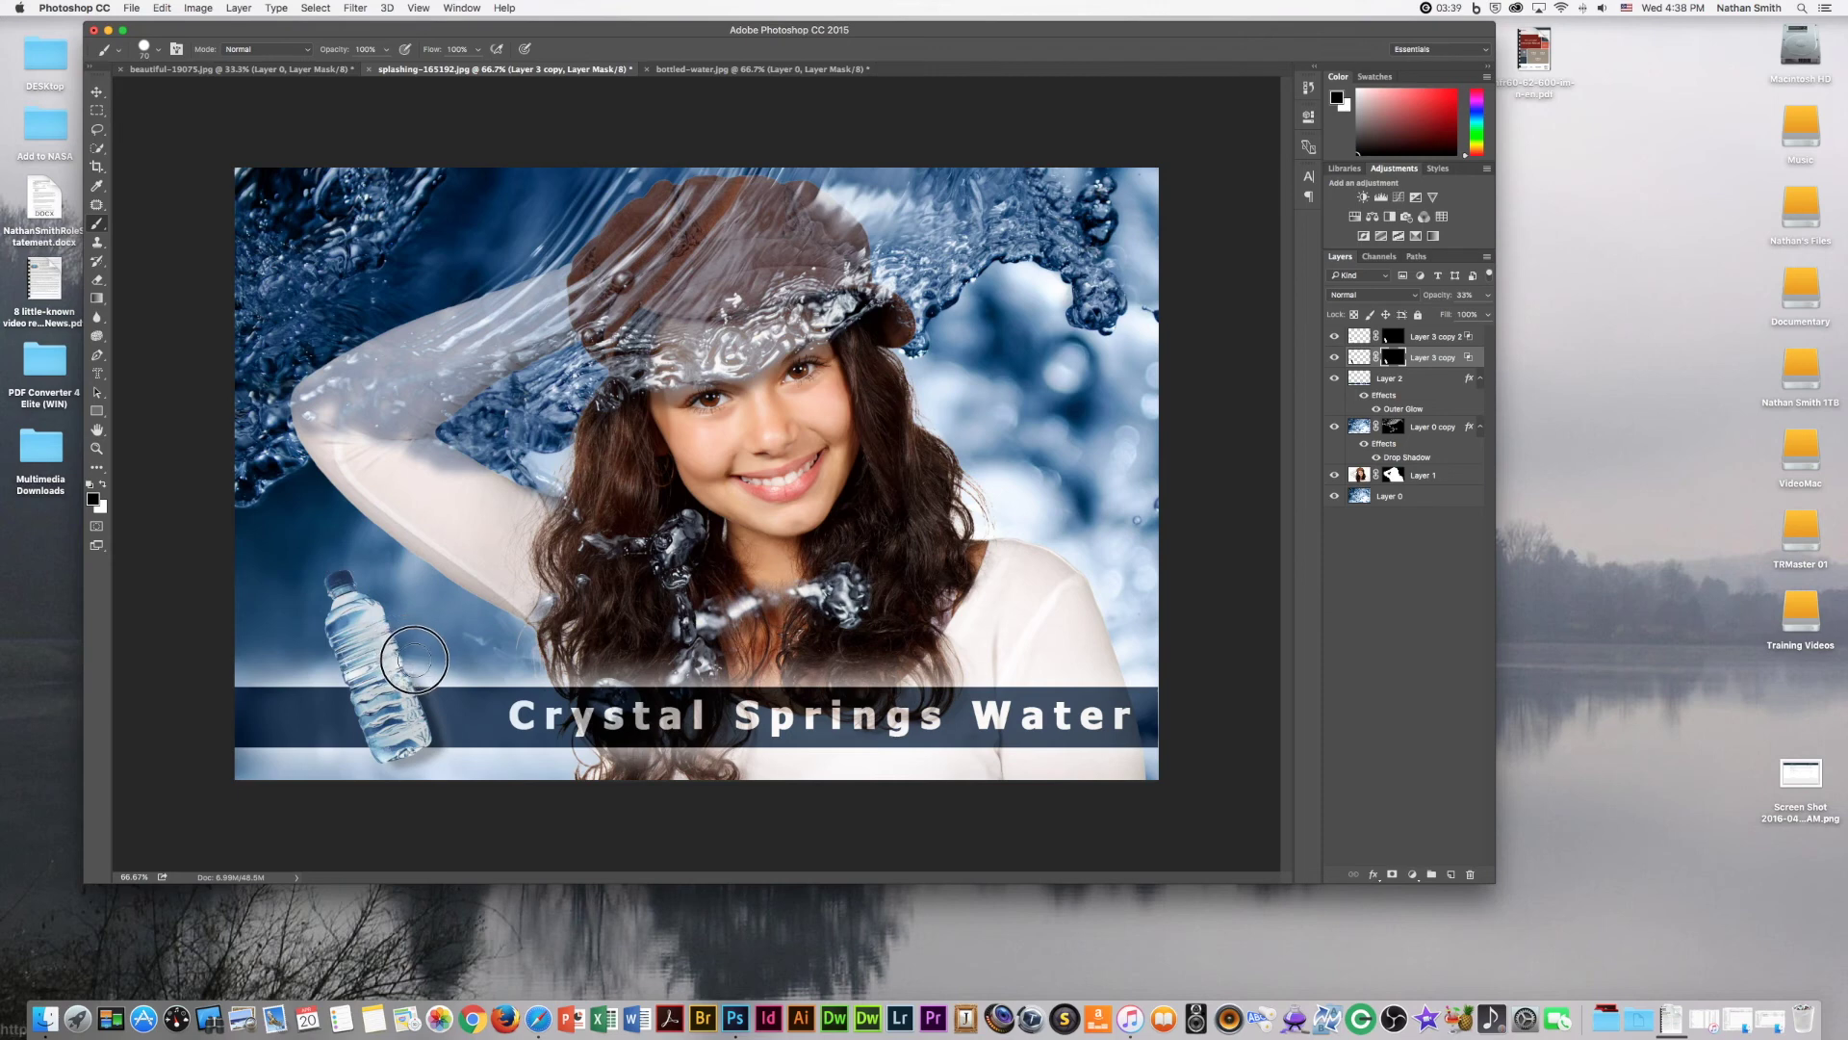
{"action": "left_click_drag", "start_coordinate": [423, 663], "coordinate": [390, 674]}
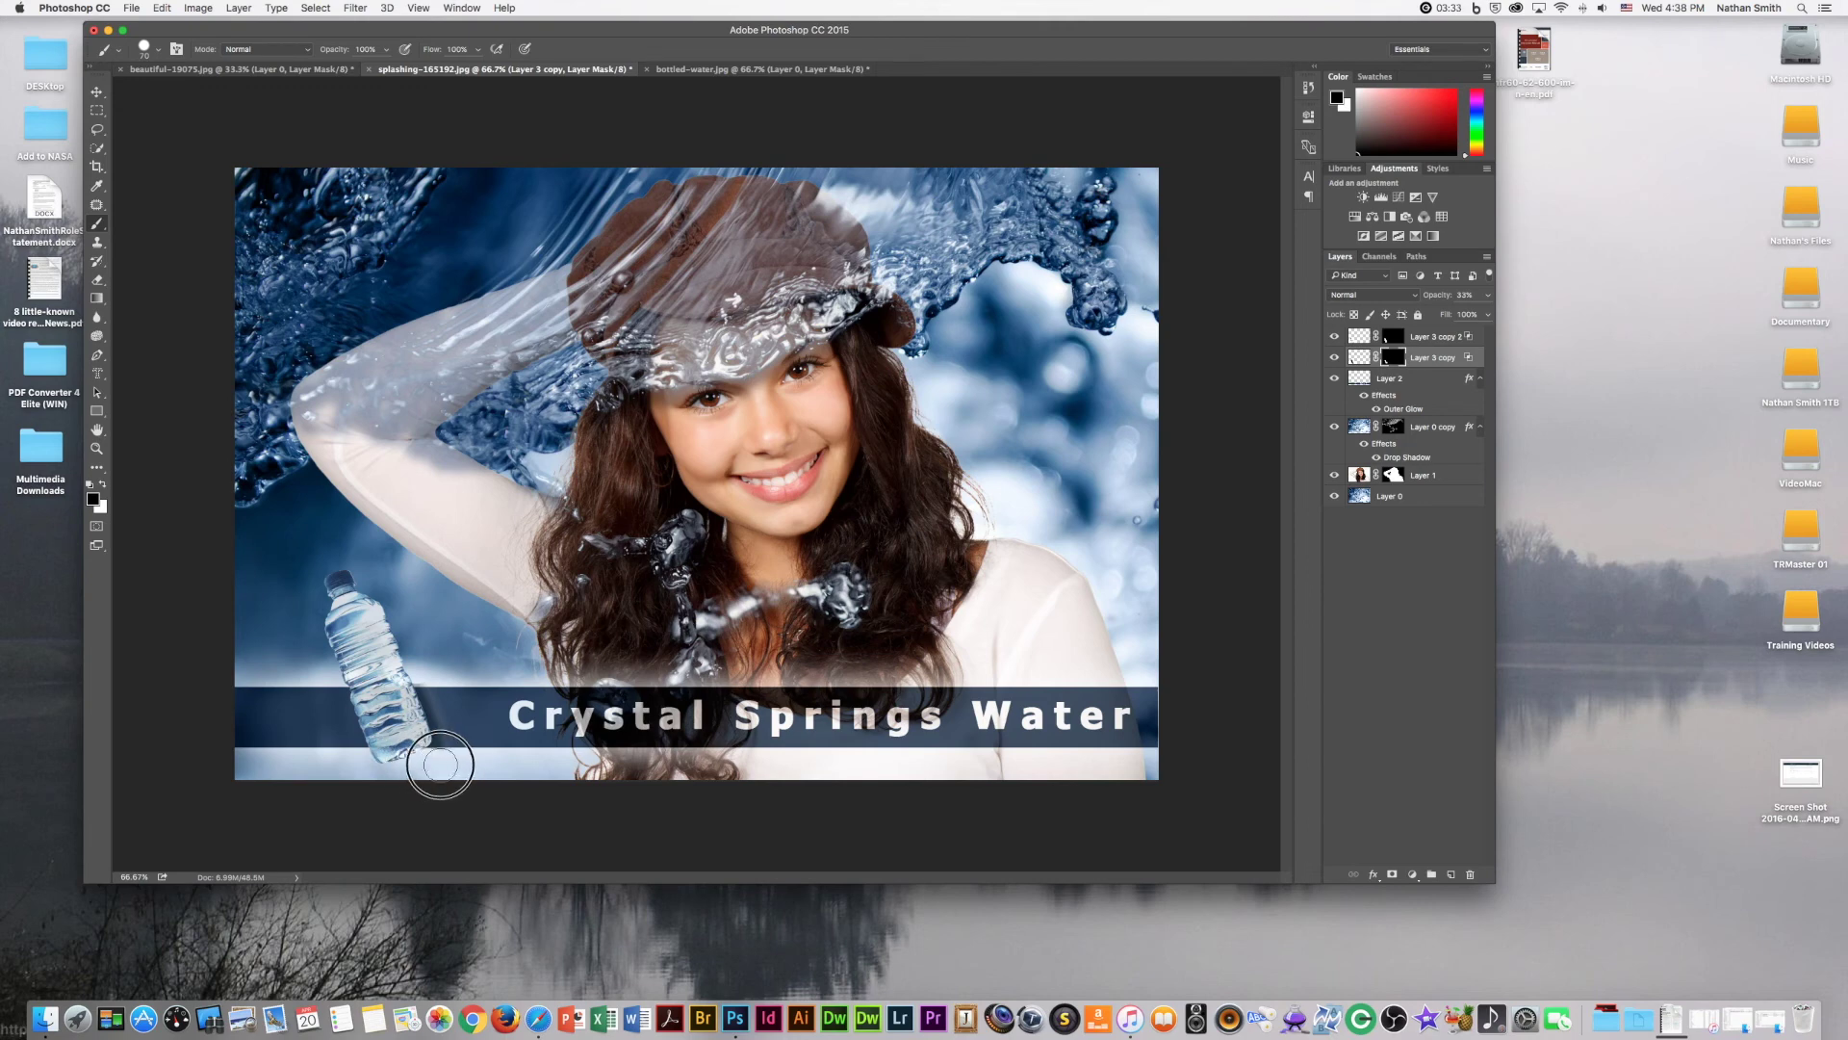
{"action": "left_click_drag", "start_coordinate": [445, 764], "coordinate": [333, 769]}
{"action": "left_click", "coordinate": [1364, 344]}
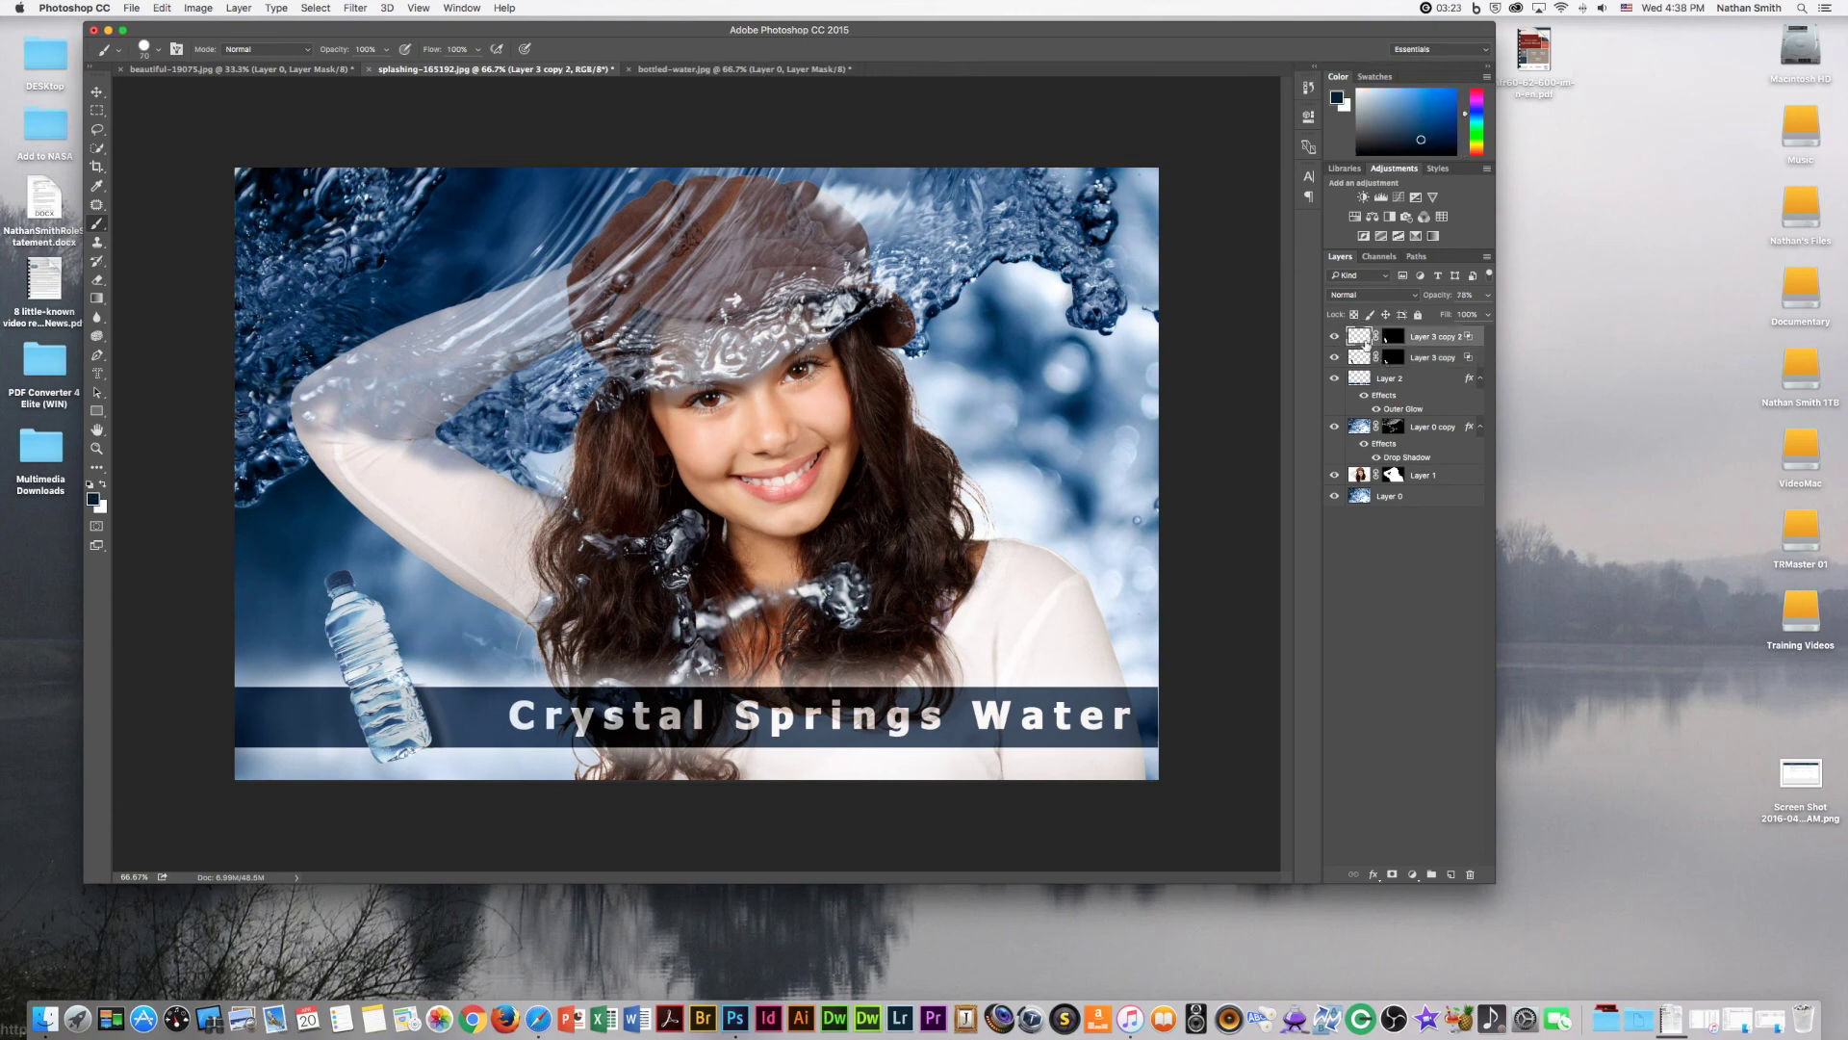
Set Layer 3 copy 2's opacity to 90%
{"action": "left_click", "coordinate": [1462, 295]}
{"action": "type", "text": "90"}
{"action": "key", "text": "Return"}
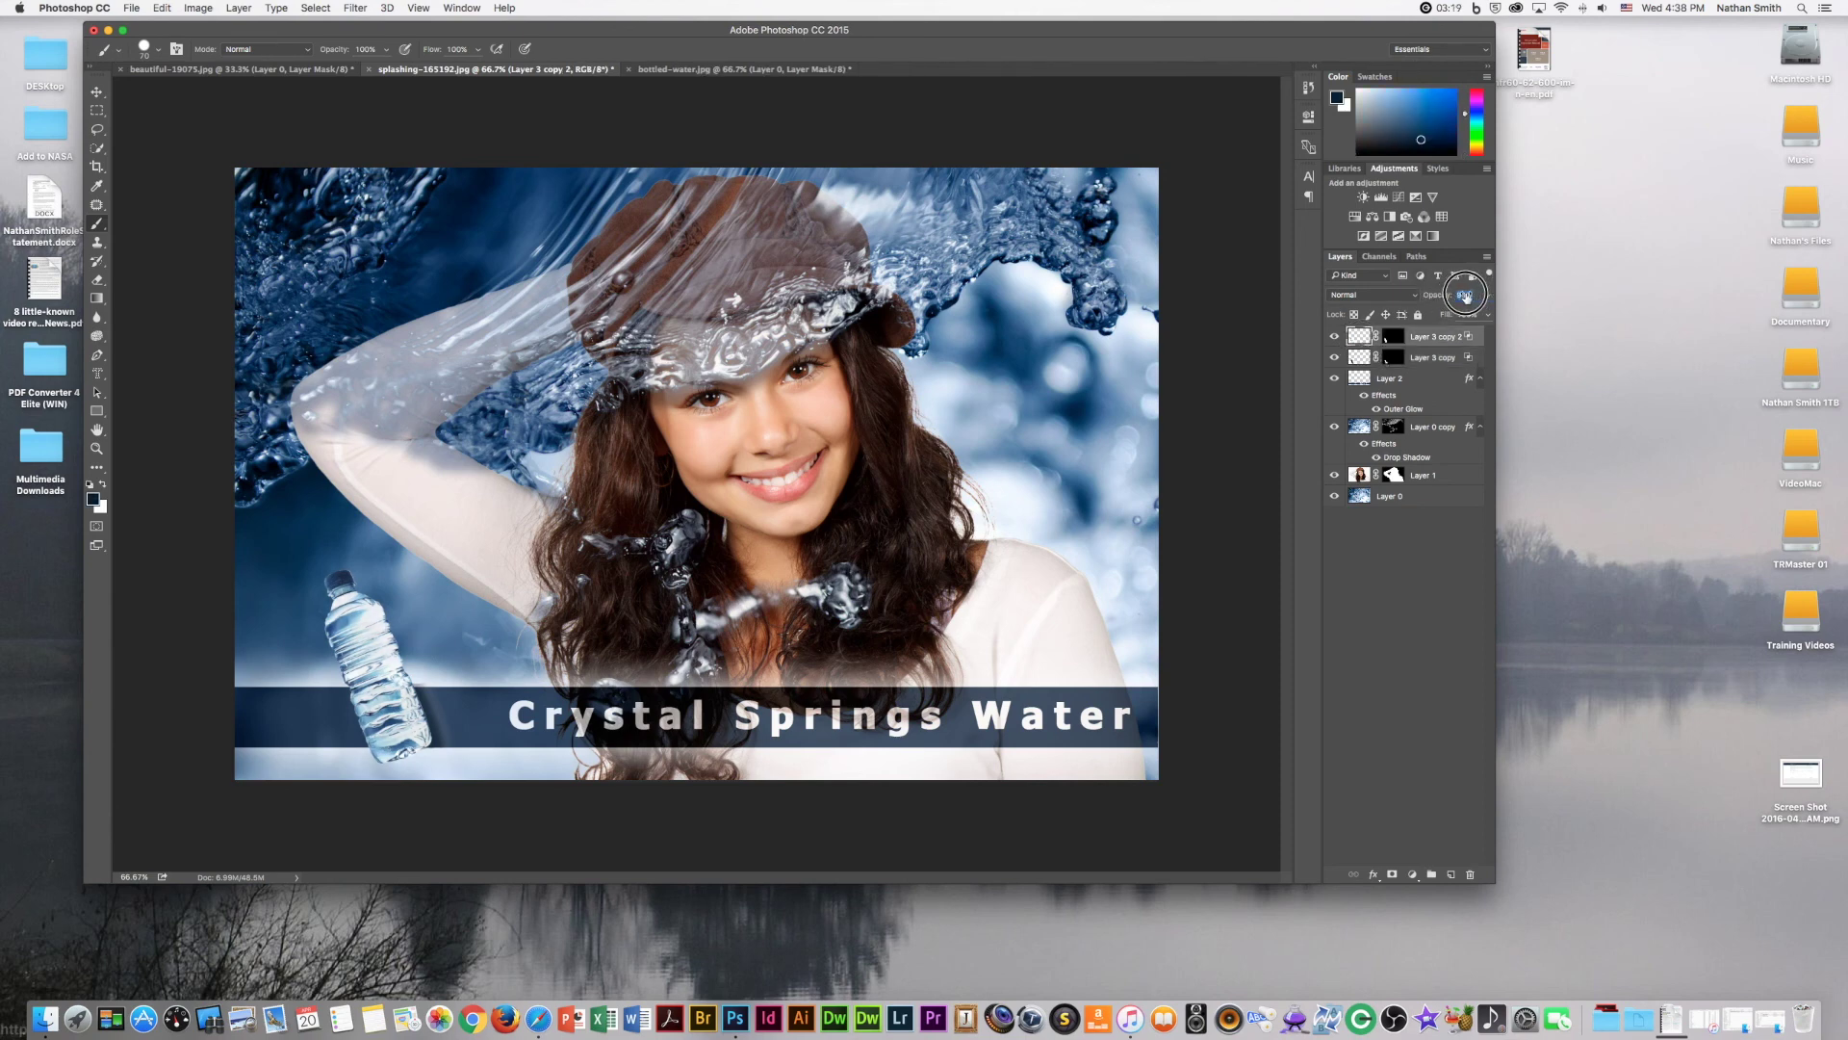
{"action": "key", "text": "Return"}
Darken the layer with Levels (black input 33, midtones 0.91), then lower its opacity slightly
{"action": "key", "text": "ctrl+l"}
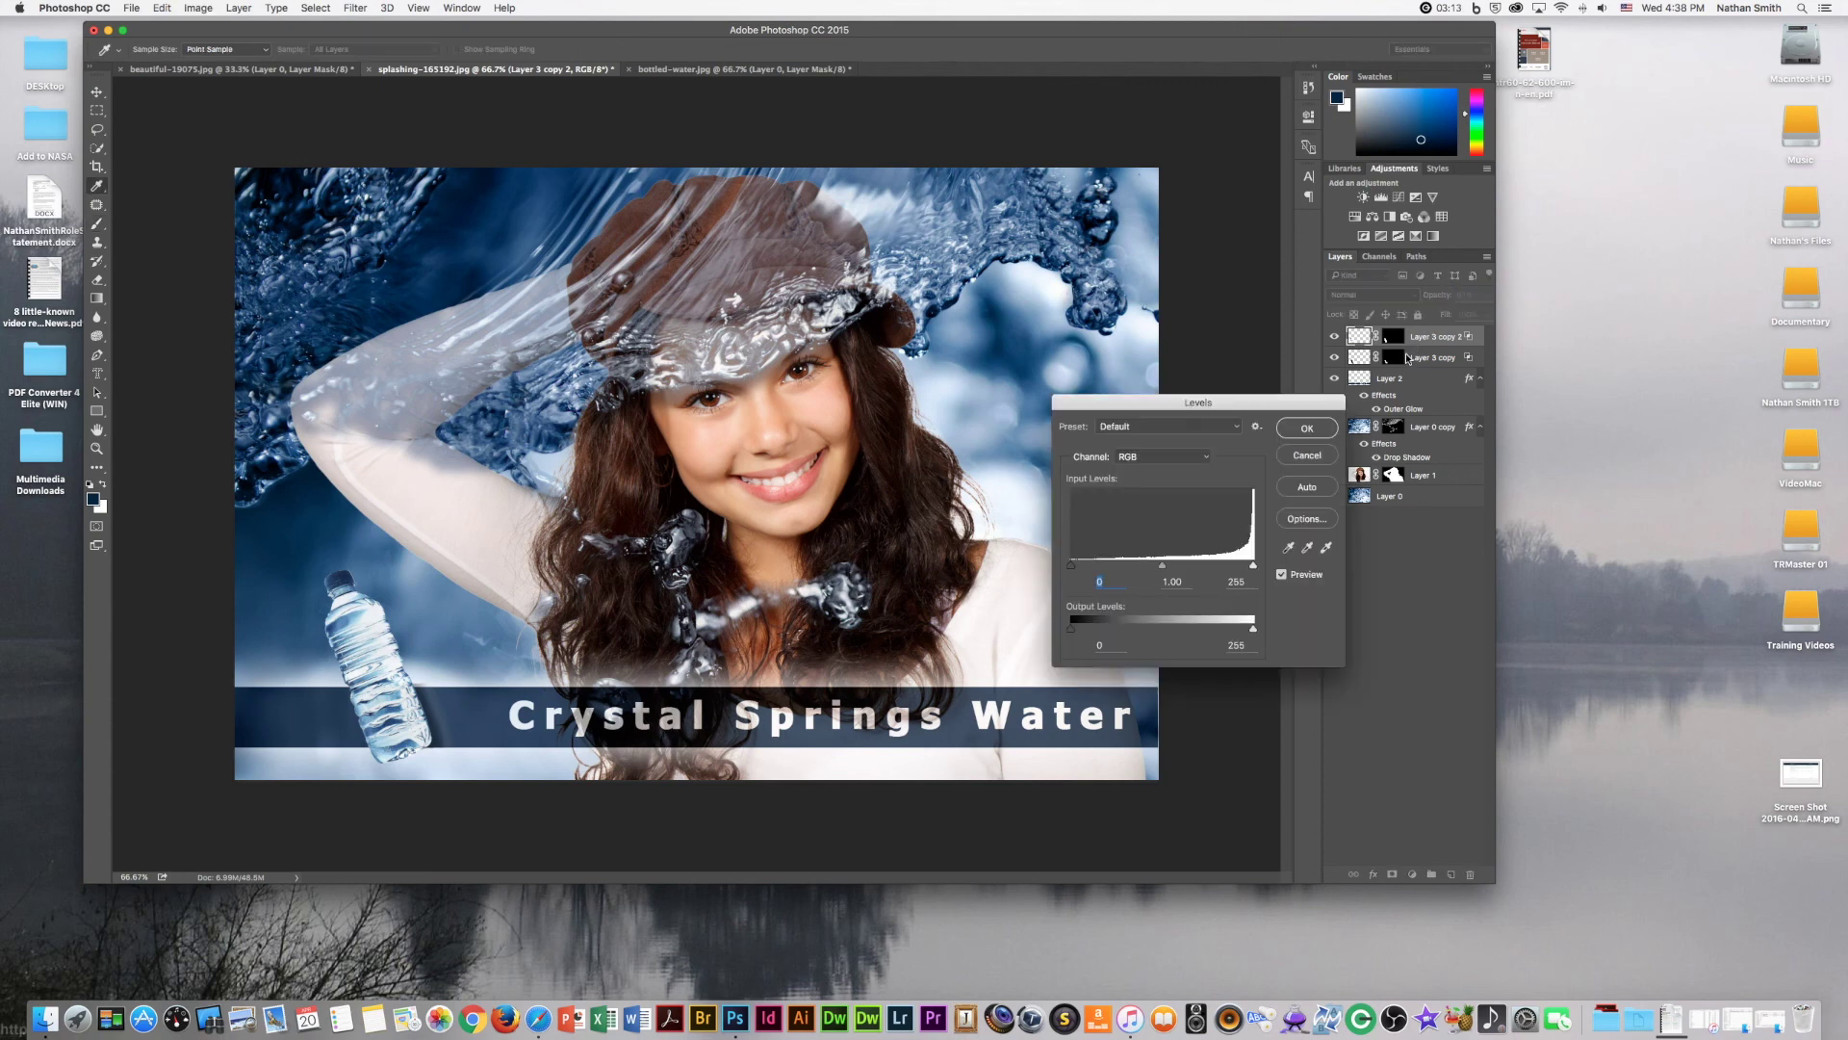
{"action": "mouse_move", "coordinate": [1172, 567]}
{"action": "left_mouse_down"}
{"action": "mouse_move", "coordinate": [1212, 556]}
{"action": "mouse_move", "coordinate": [1190, 558]}
{"action": "left_mouse_up"}
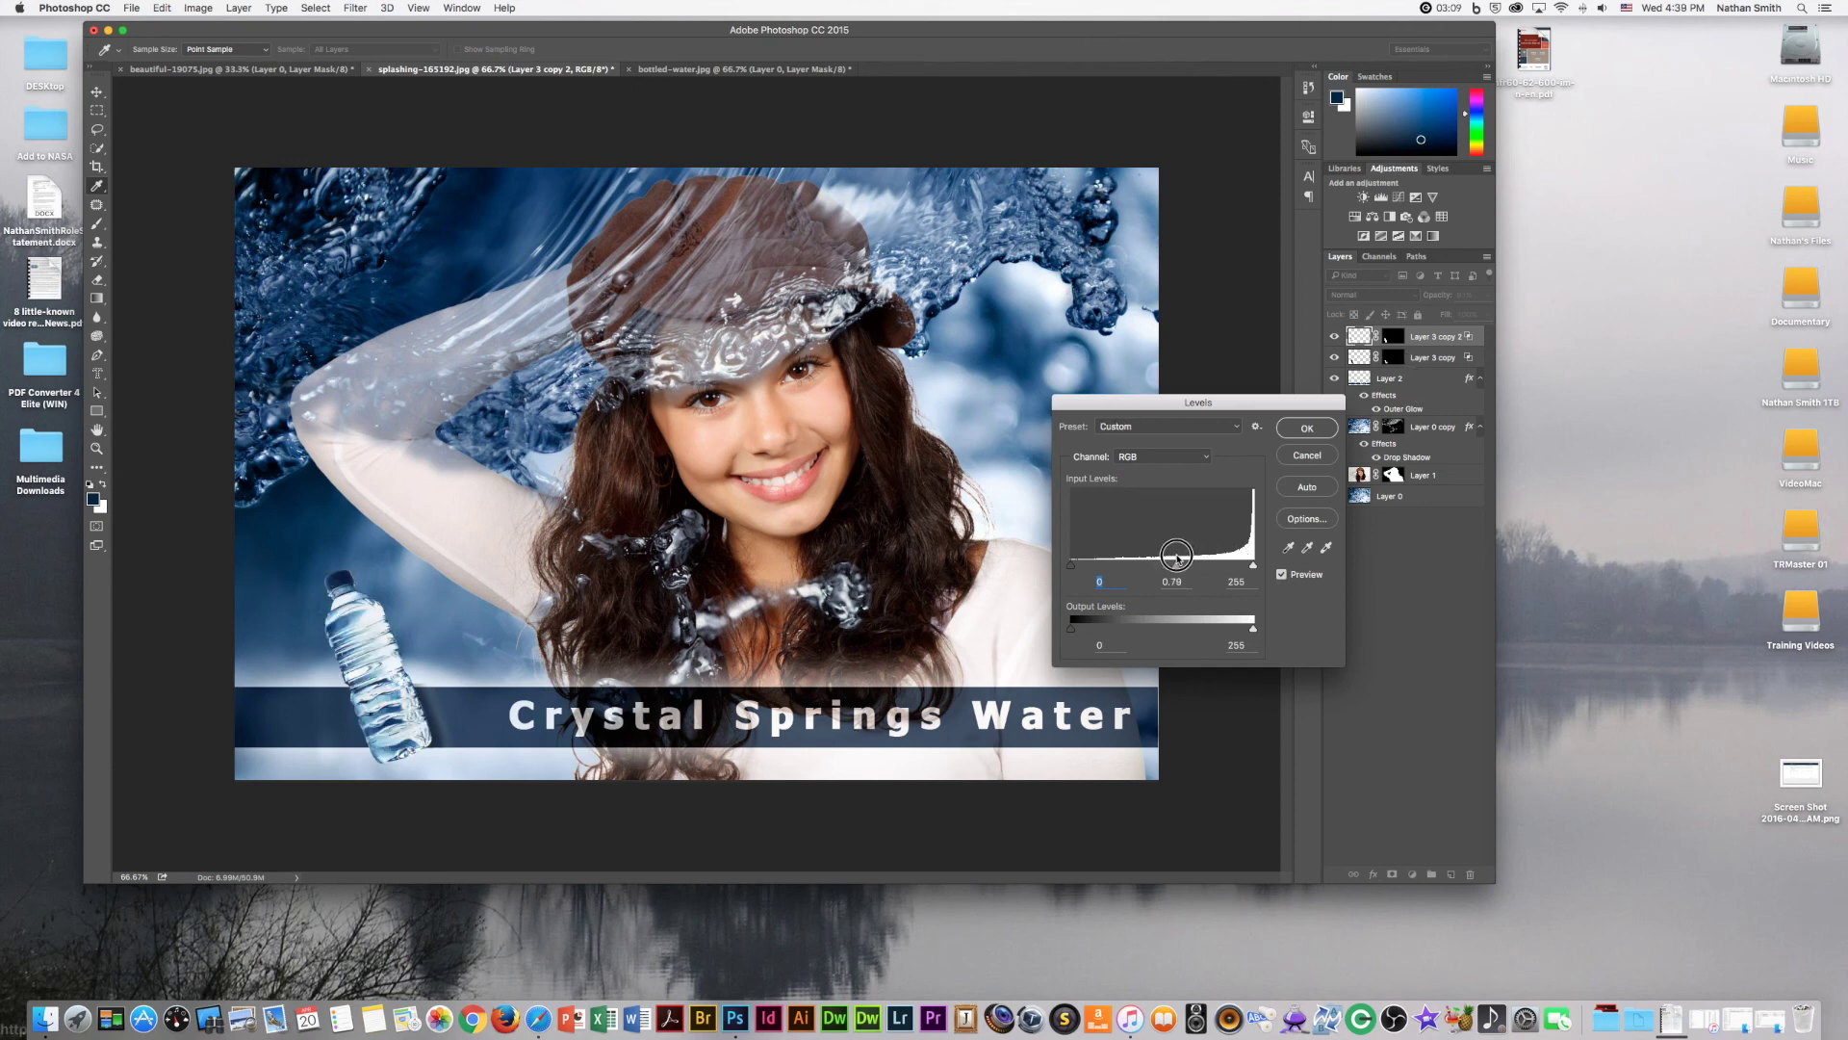
{"action": "left_click_drag", "start_coordinate": [1189, 559], "coordinate": [1098, 567]}
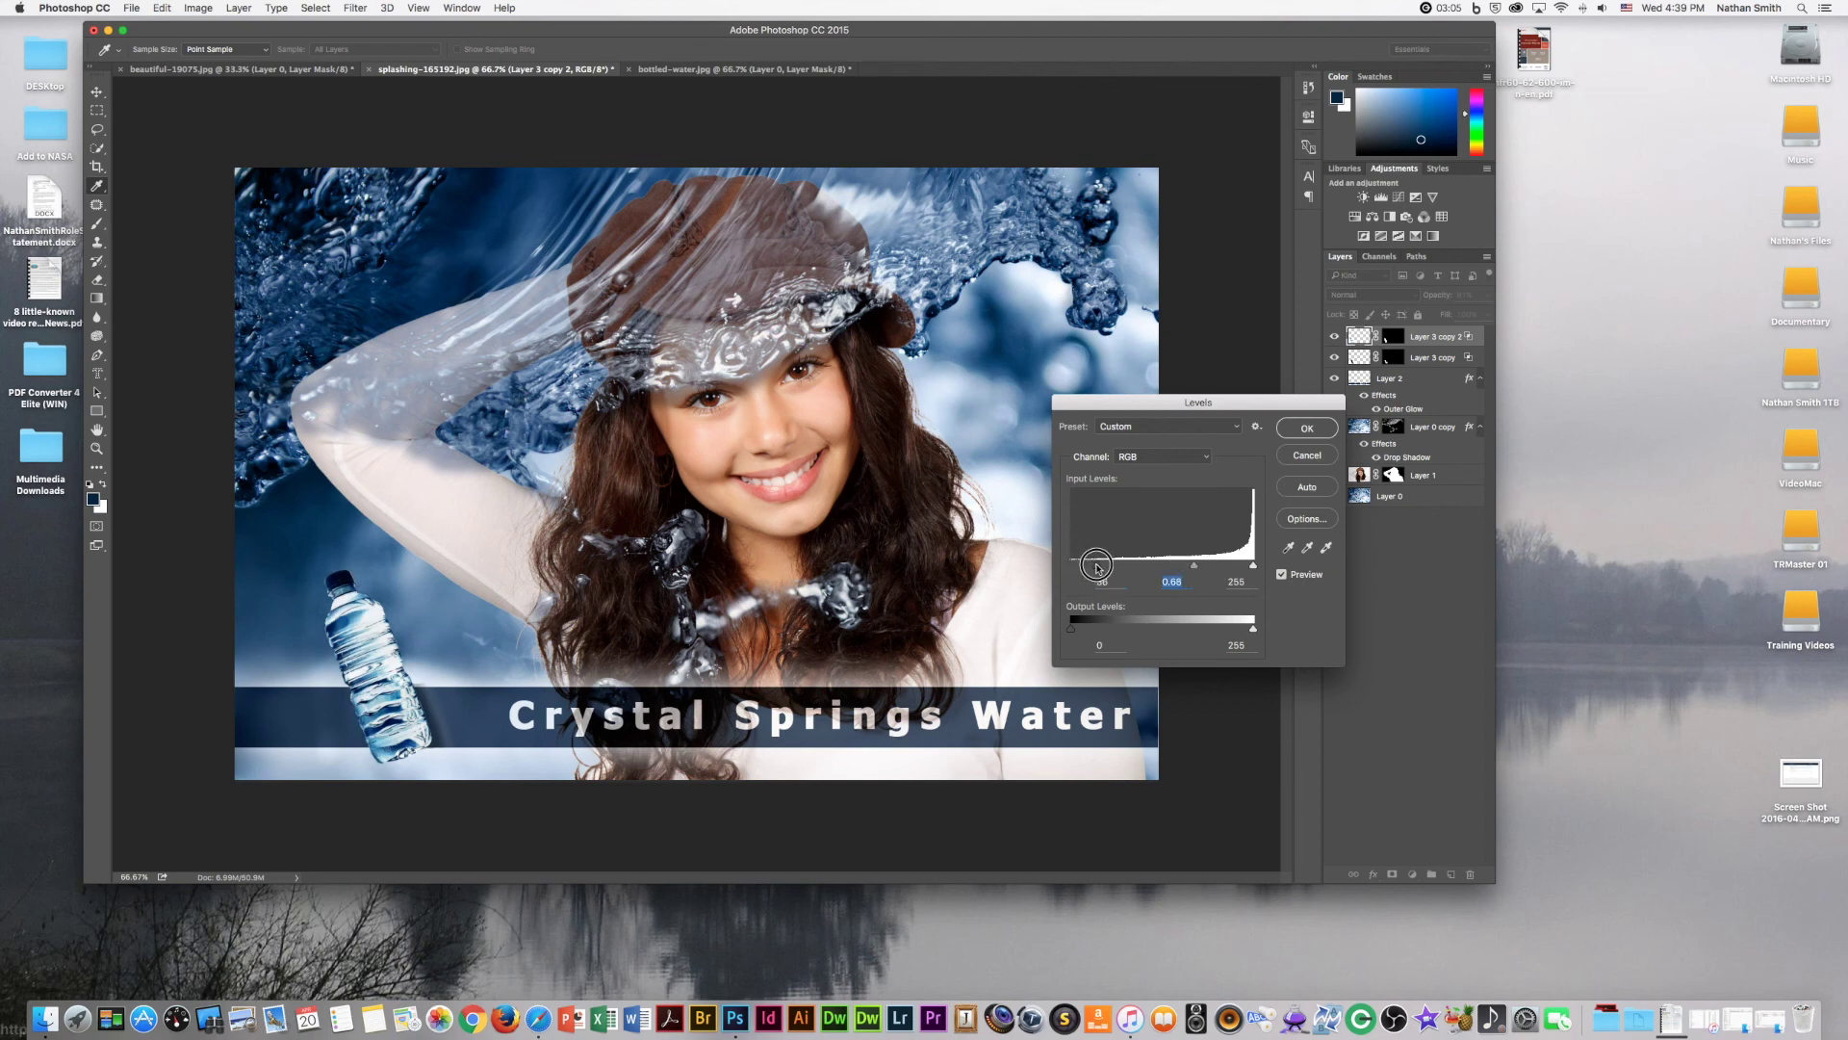
{"action": "left_click_drag", "start_coordinate": [1192, 566], "coordinate": [1178, 566]}
{"action": "left_click", "coordinate": [1319, 433]}
{"action": "left_click_drag", "start_coordinate": [1448, 297], "coordinate": [1438, 298]}
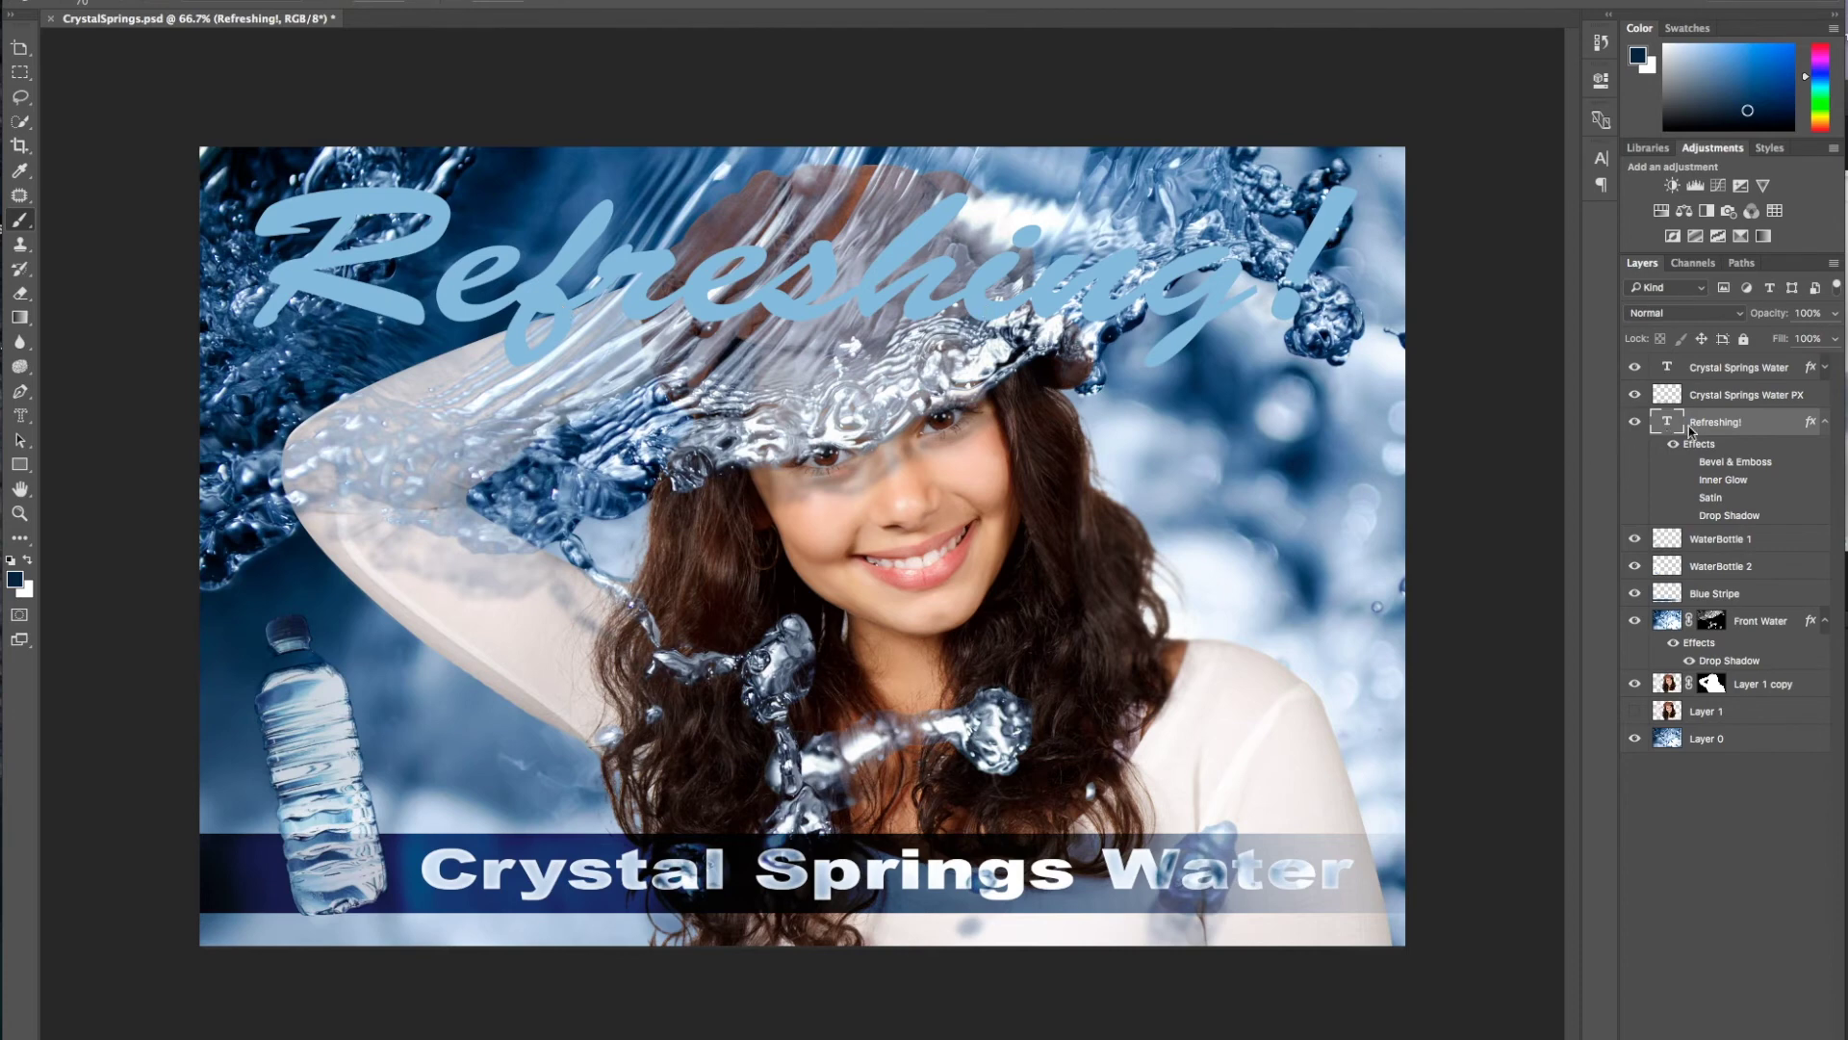
Set the Refreshing! layer's Fill Opacity to 0% in Layer Style
{"action": "double_click", "coordinate": [1770, 427]}
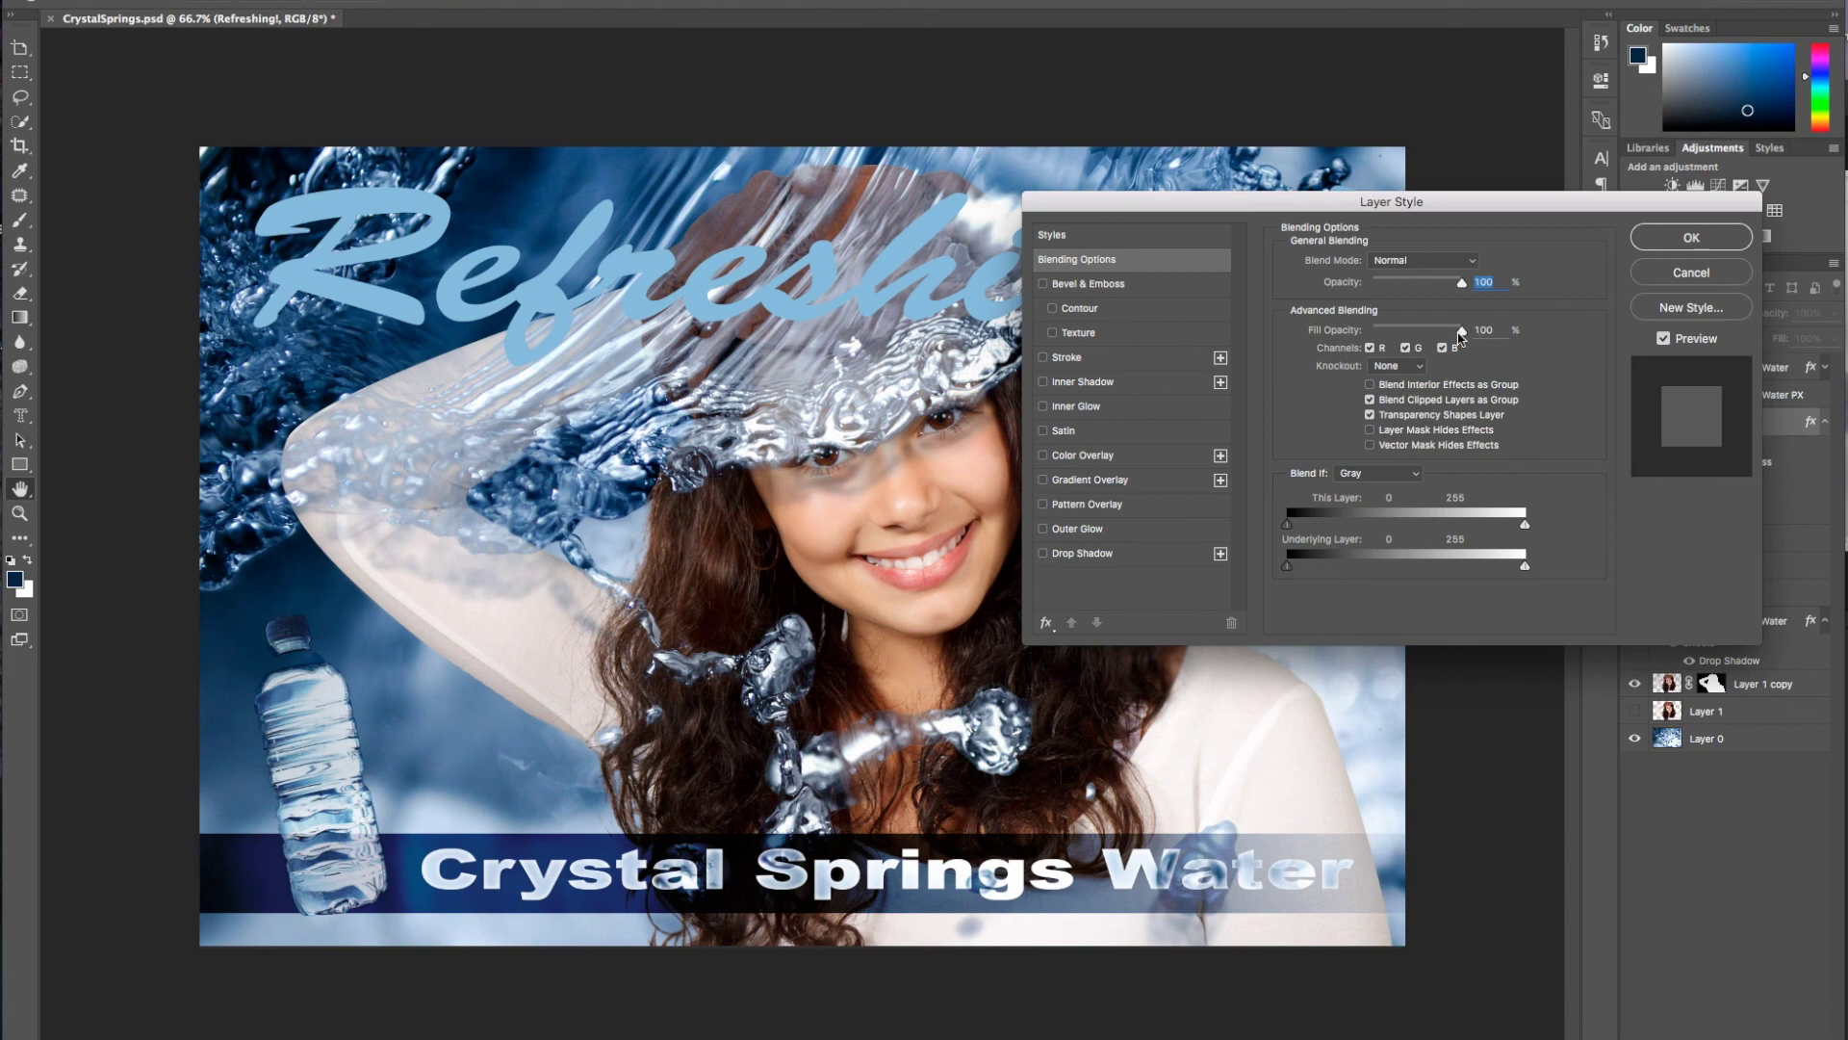
{"action": "left_click_drag", "start_coordinate": [1461, 331], "coordinate": [1290, 343]}
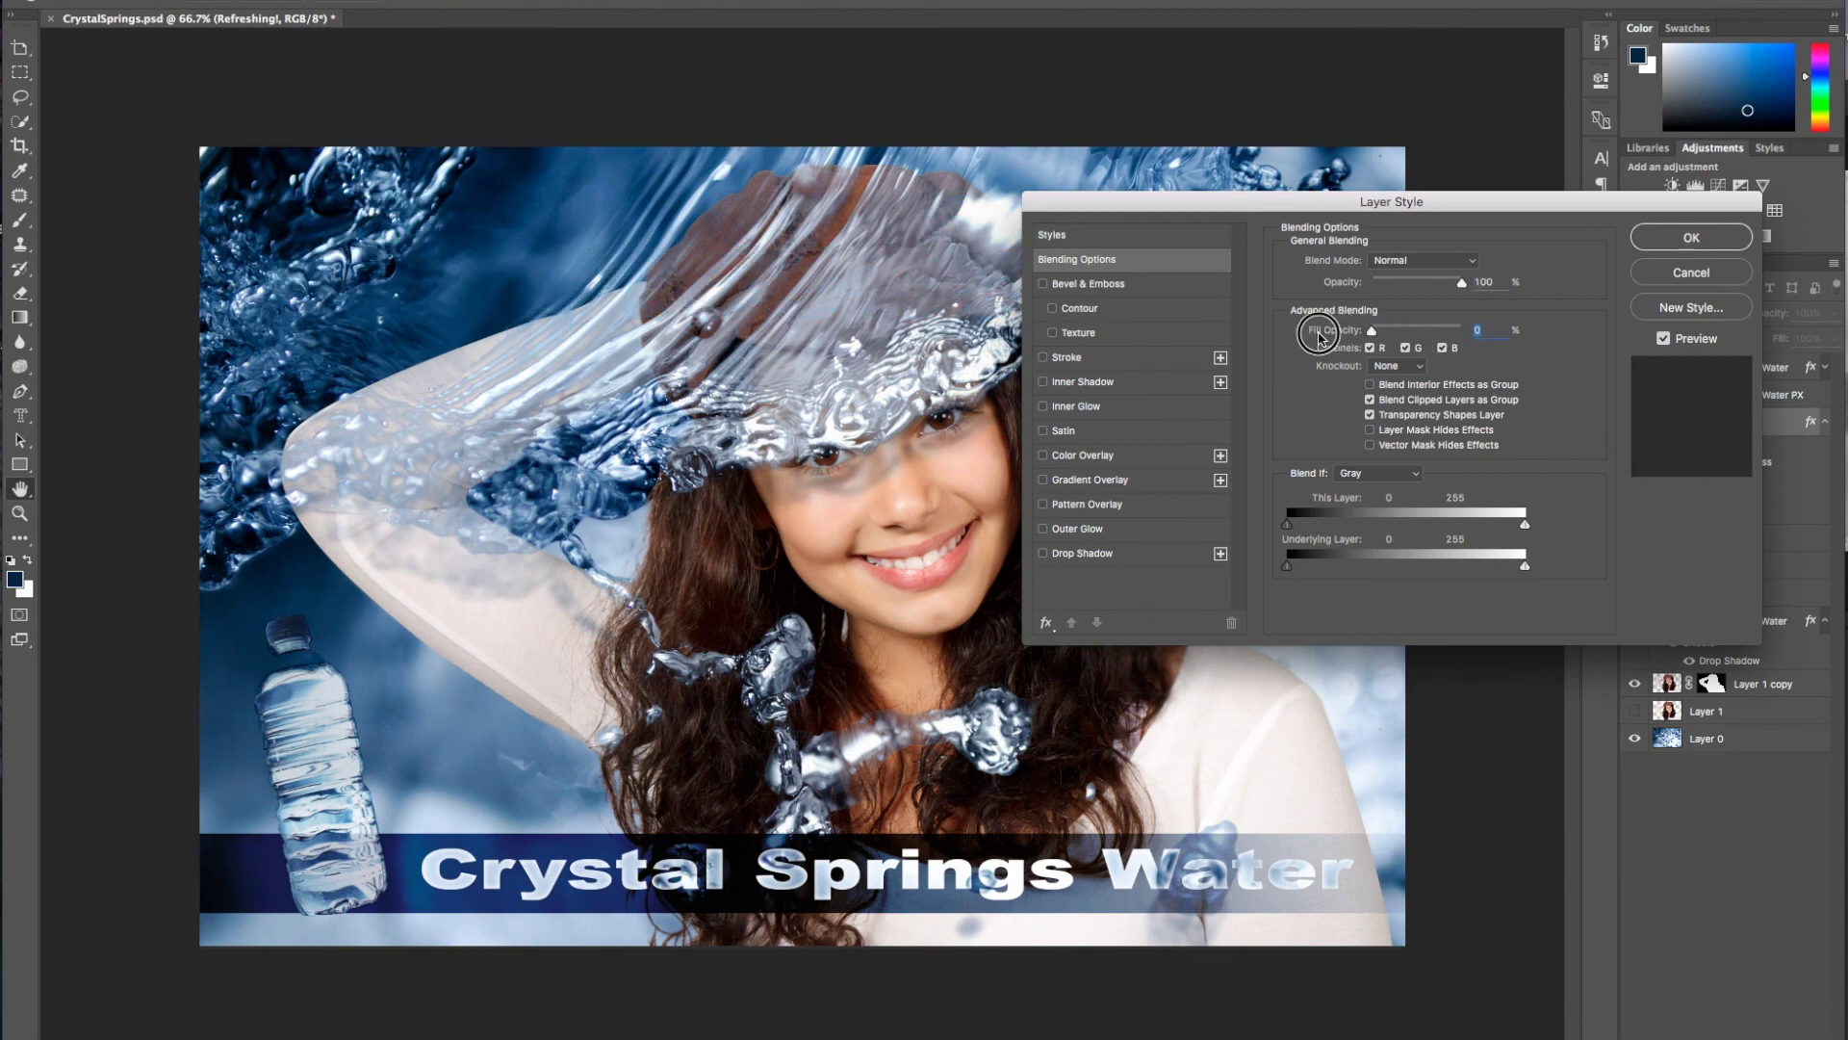
{"action": "left_click", "coordinate": [1690, 239]}
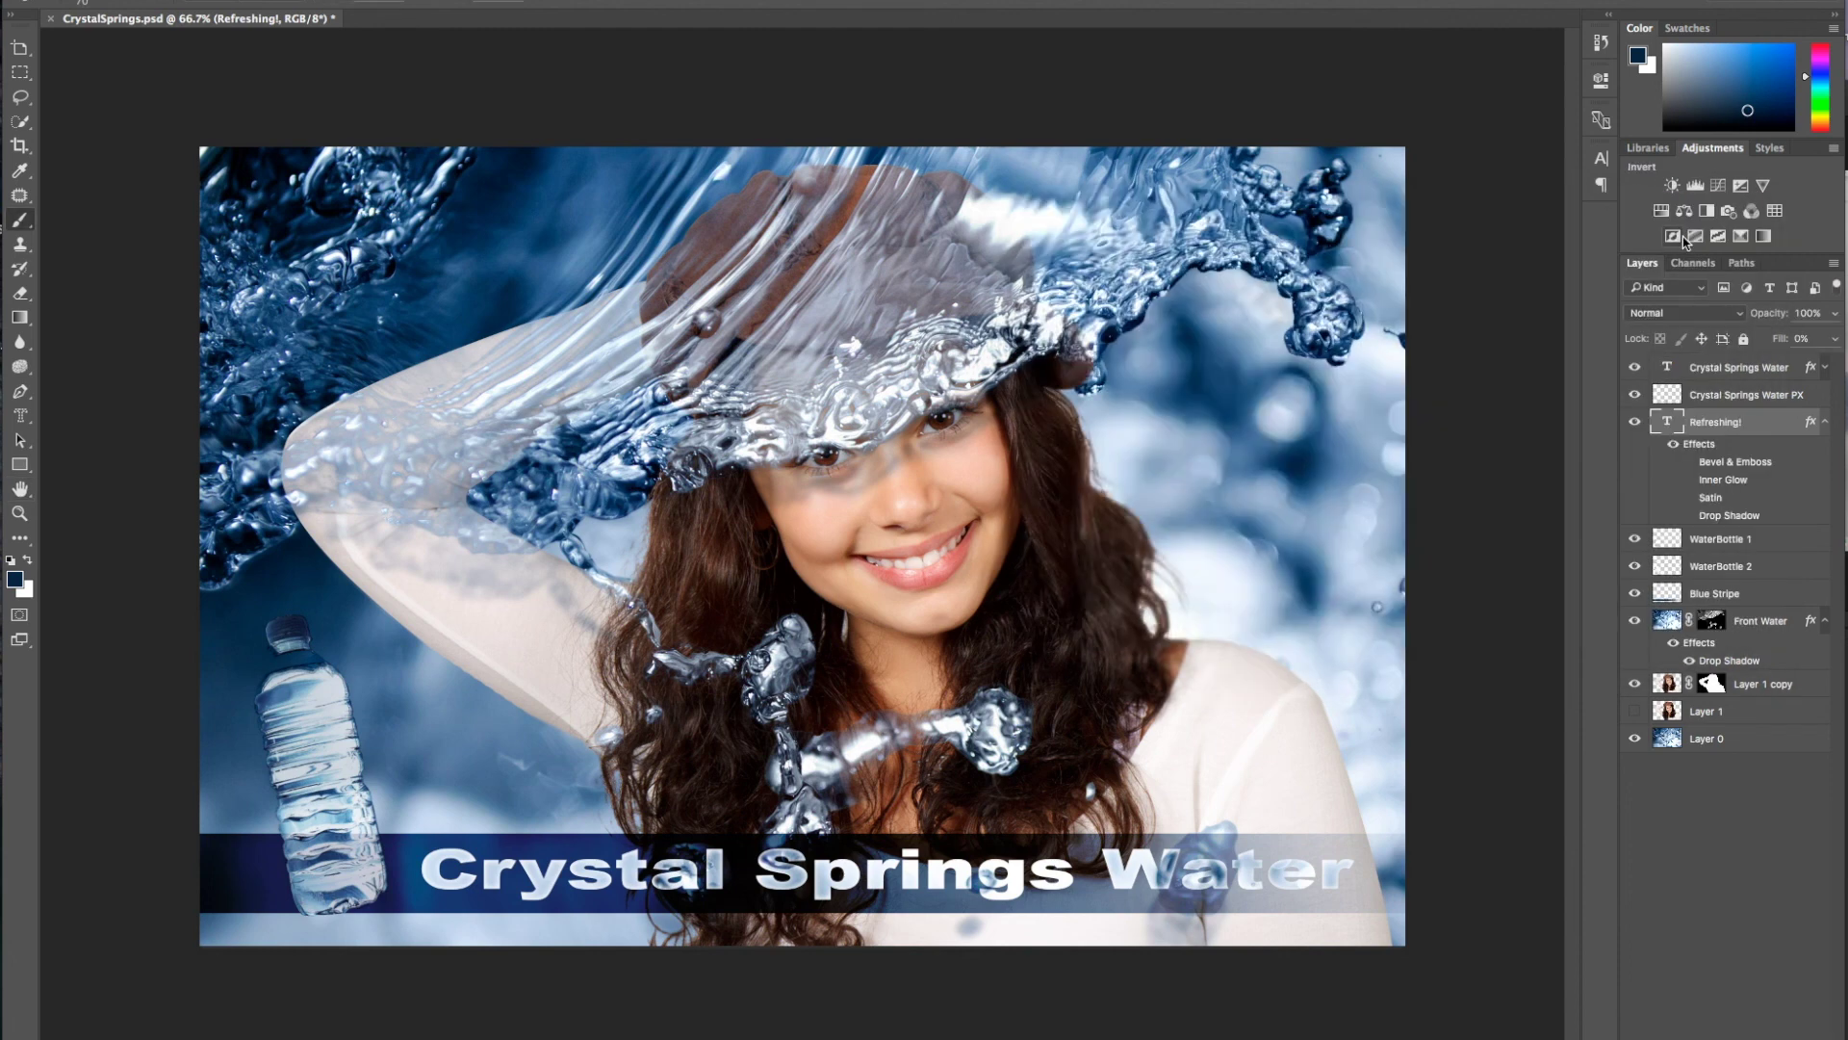
Turn on Bevel & Emboss, Inner Glow, Satin and Drop Shadow effects
{"action": "left_click", "coordinate": [1689, 462]}
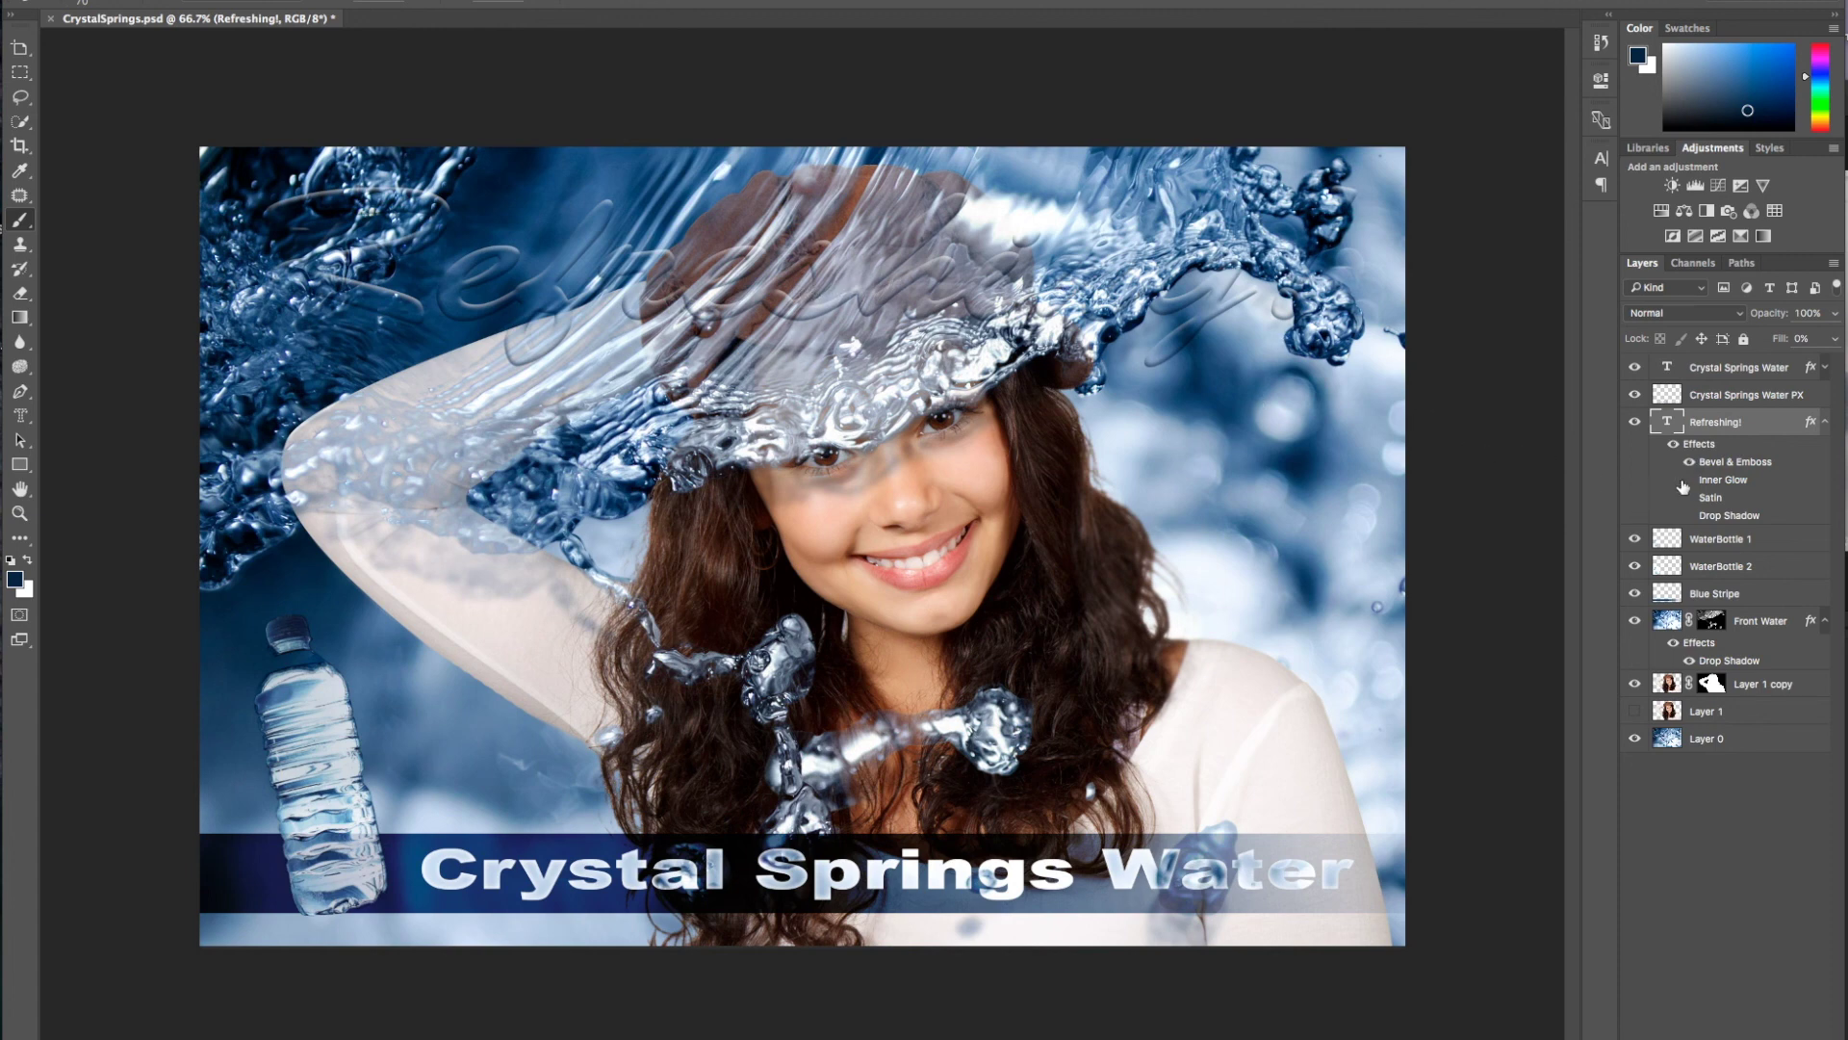
{"action": "left_click", "coordinate": [1689, 479]}
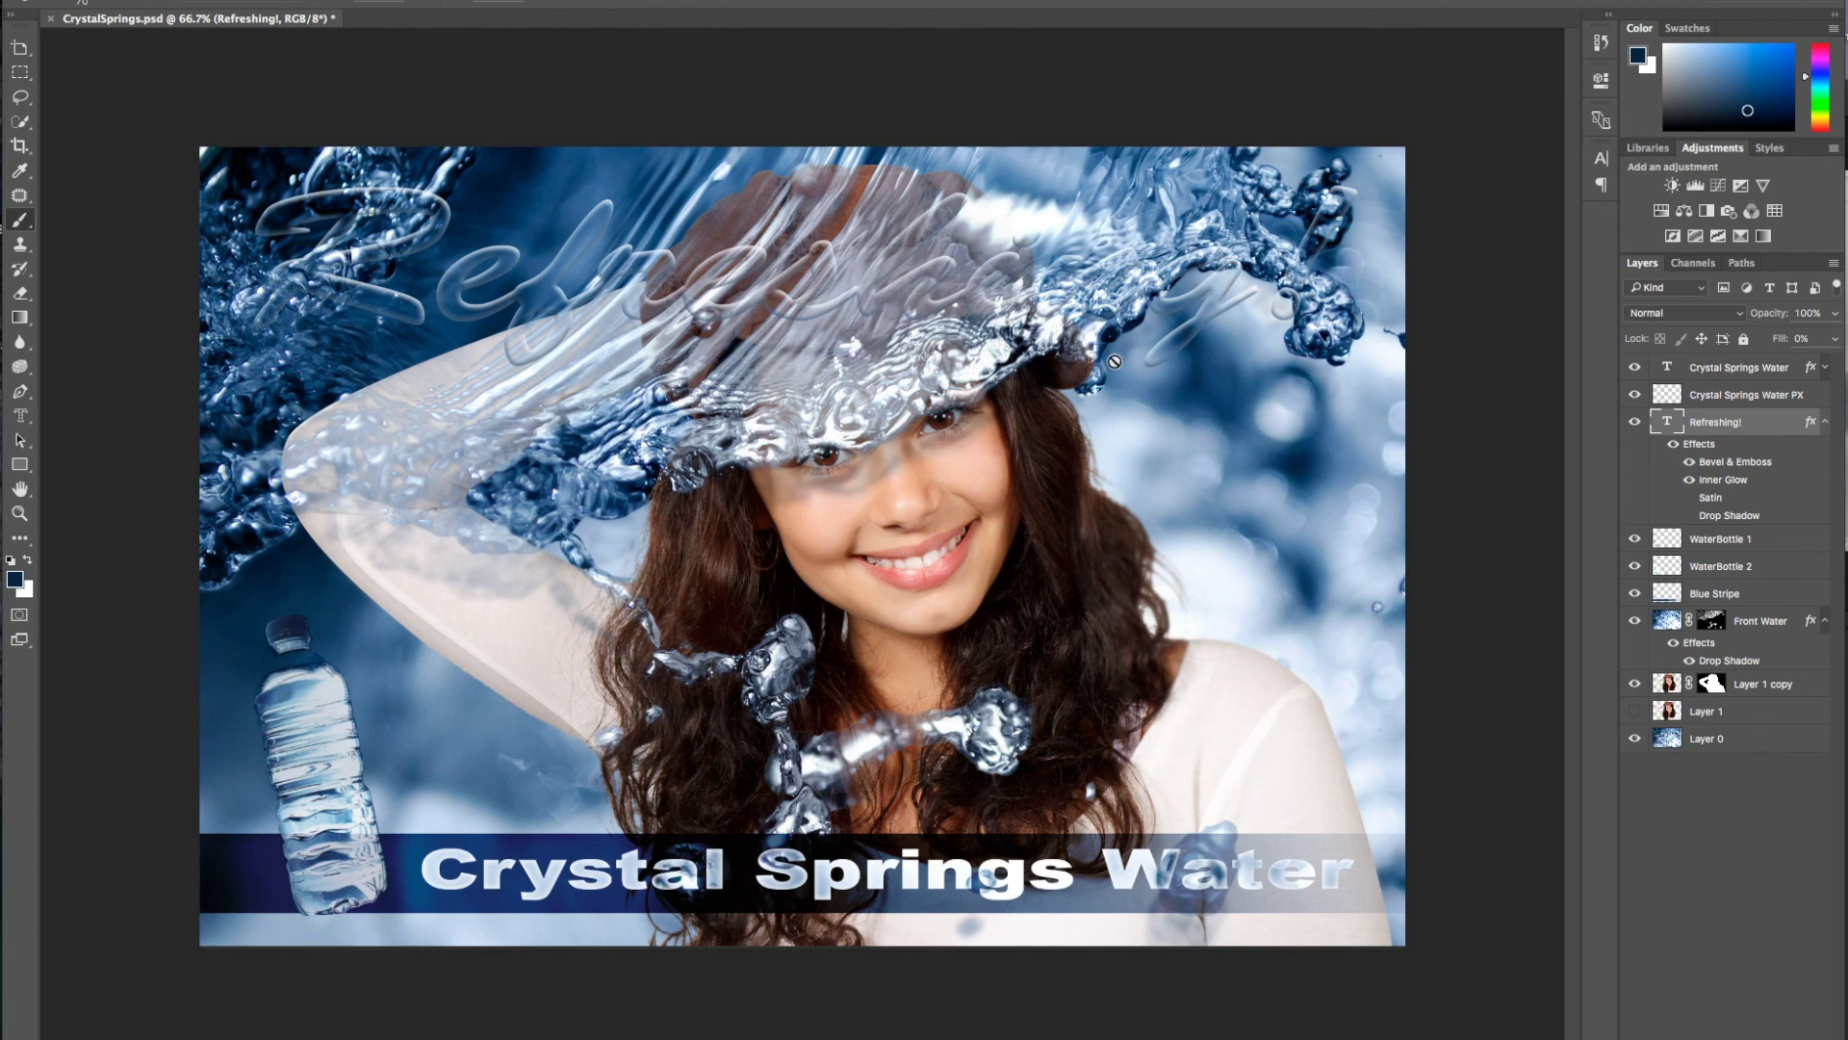
{"action": "left_click", "coordinate": [1689, 498]}
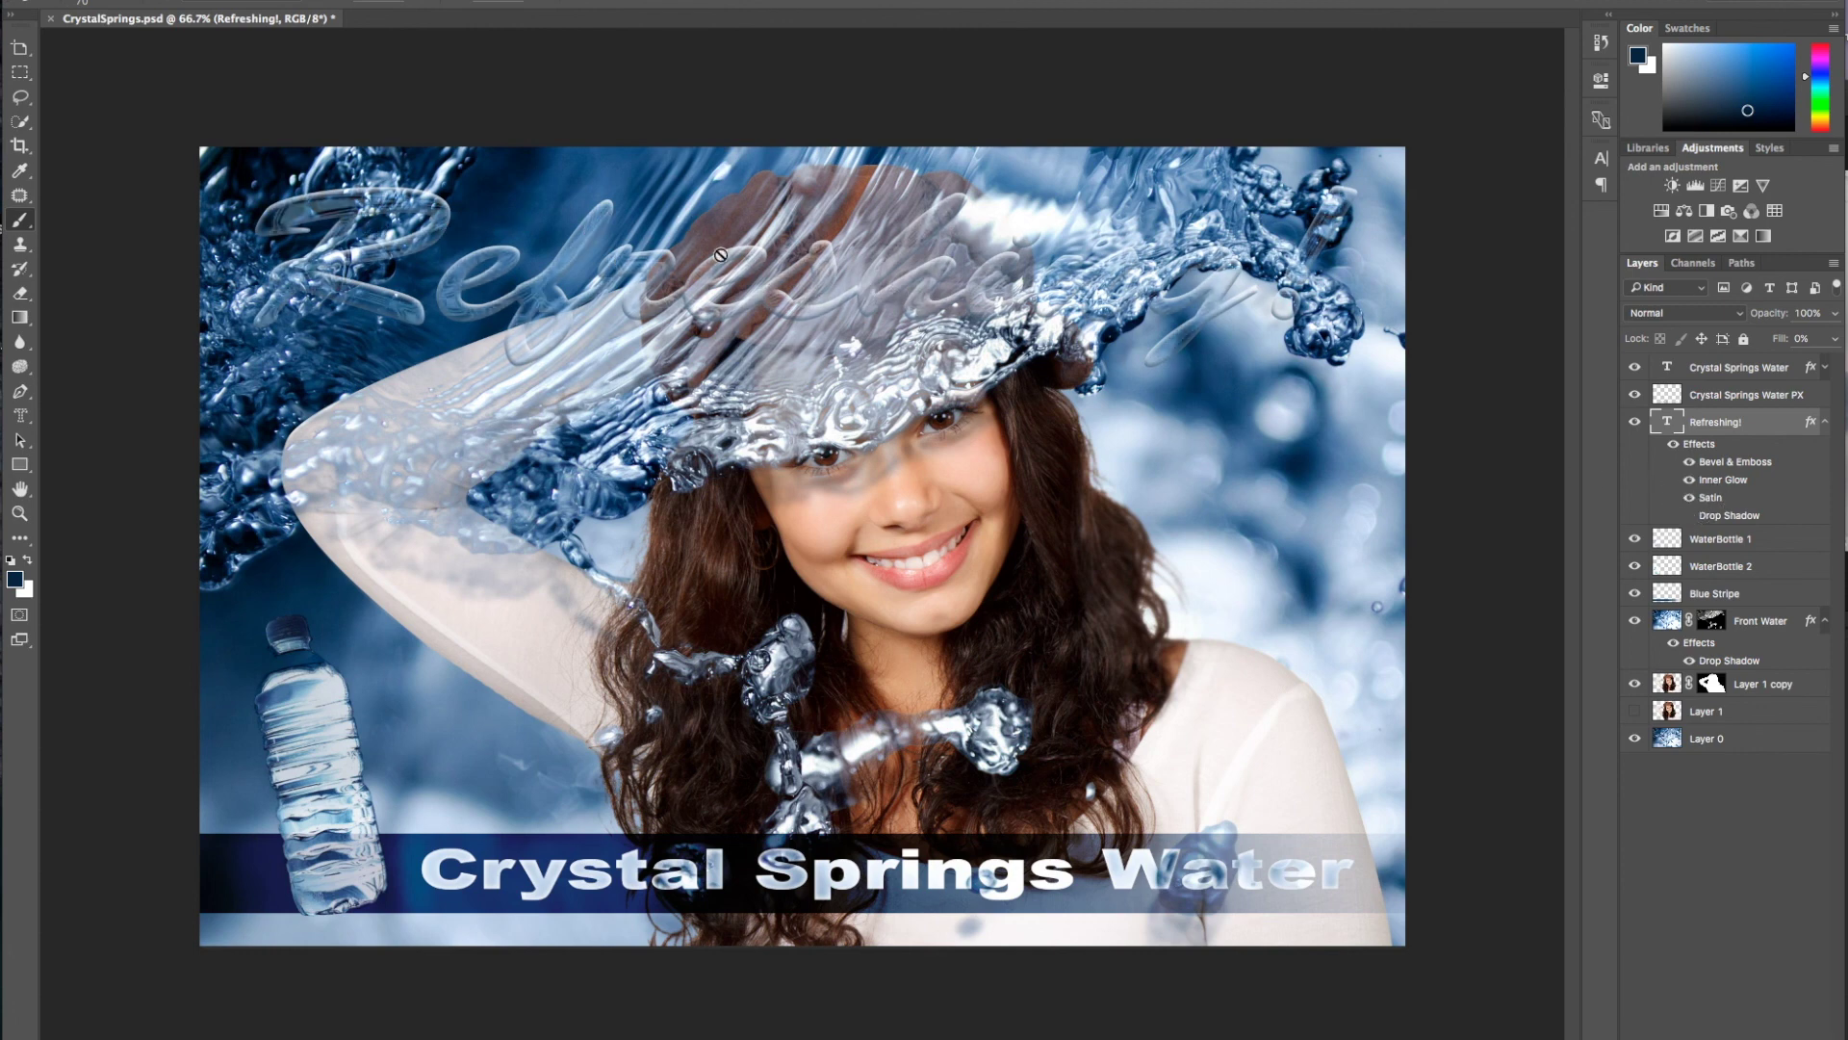
{"action": "left_click", "coordinate": [1689, 515]}
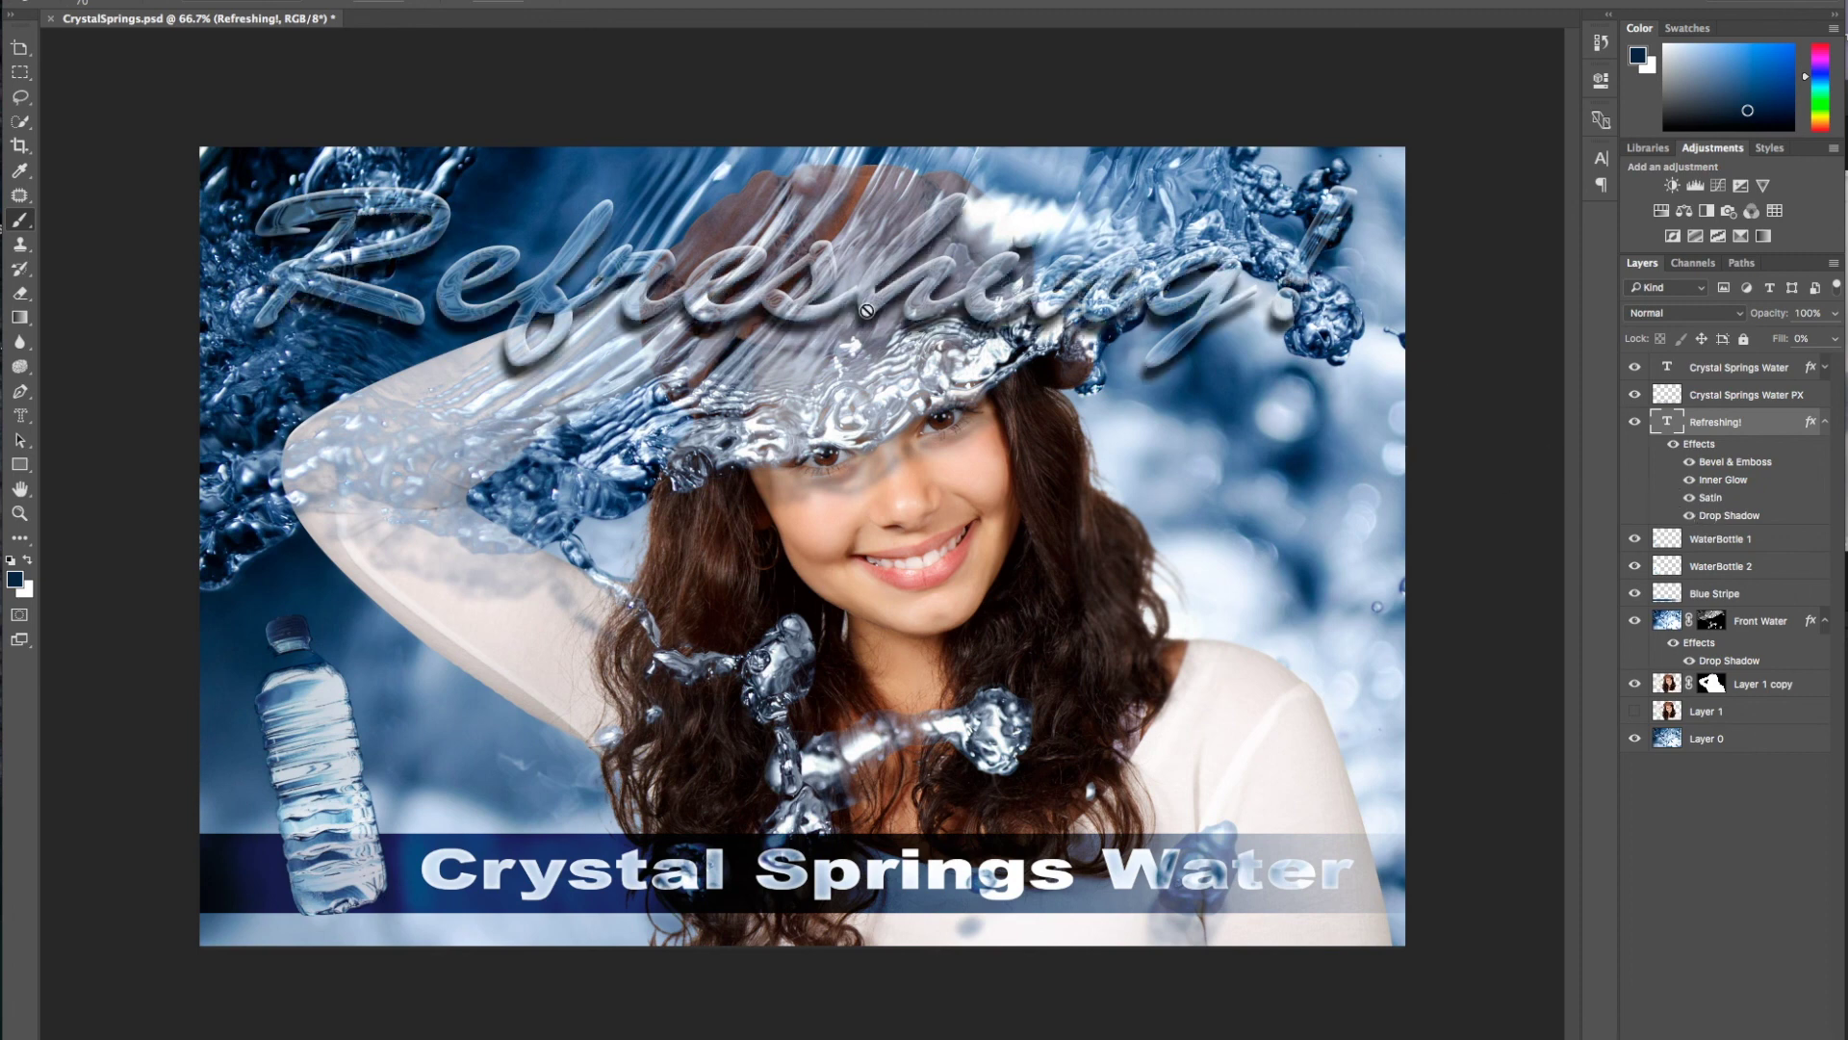